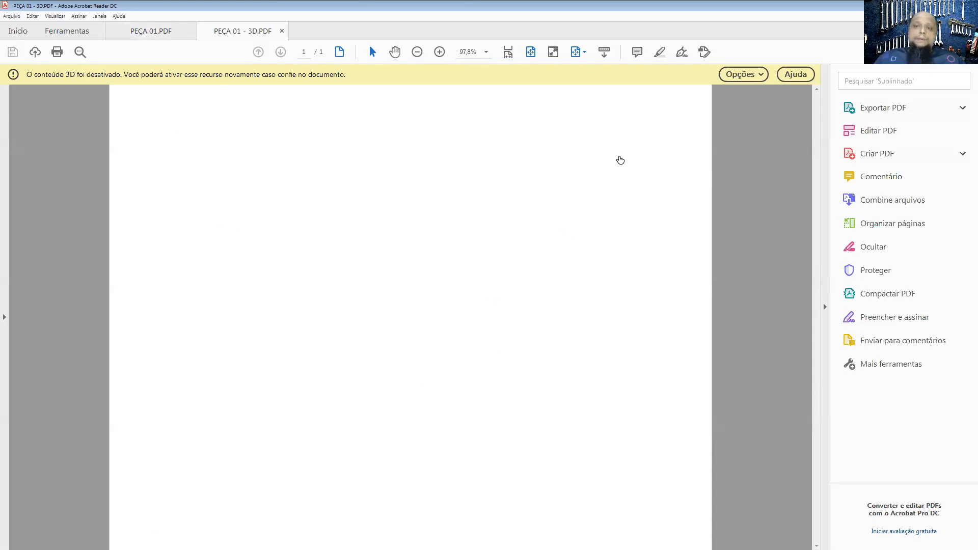
Step: Enable the 3D content by trusting the document only once, and examine the part model from different angles
click(742, 74)
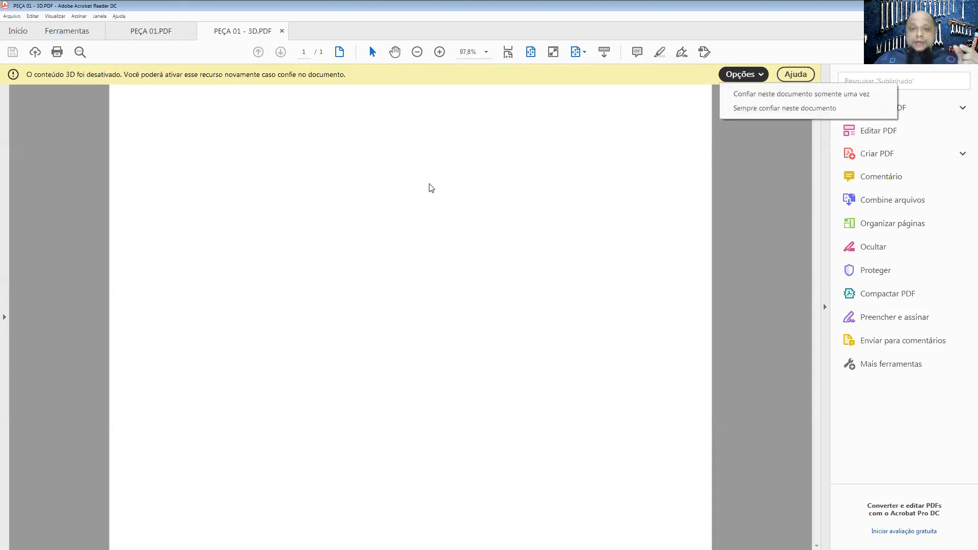
click(768, 95)
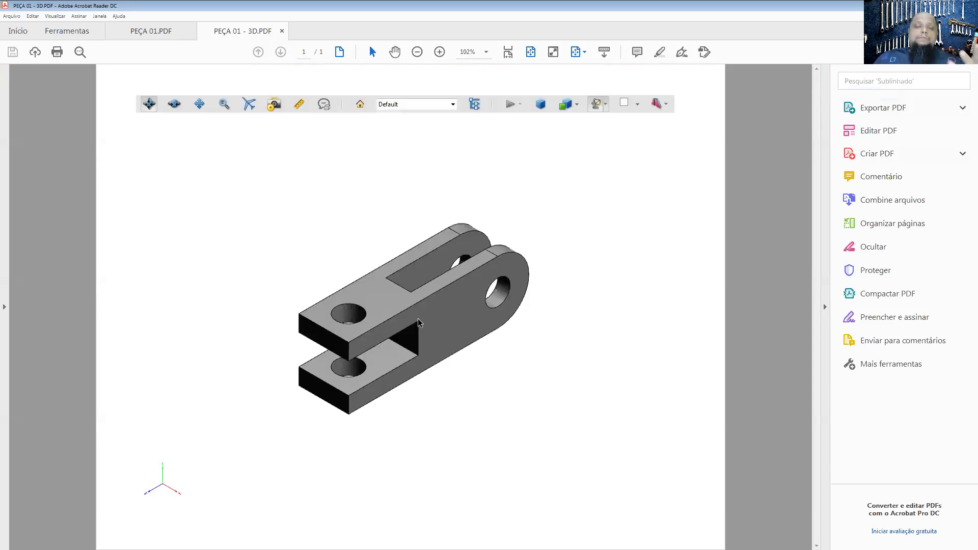
mouse_move(420, 336)
mouse_down()
mouse_move(355, 257)
mouse_move(421, 345)
mouse_up()
drag(389, 283, 422, 344)
drag(372, 258, 469, 369)
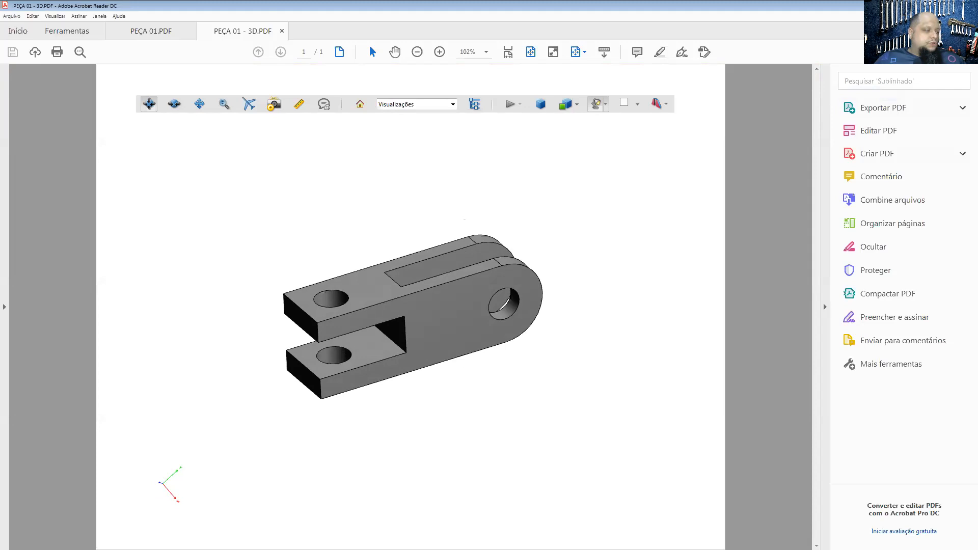
Step: Switch to SOLIDWORKS and create a new part document (Peça)
key(alt+Tab)
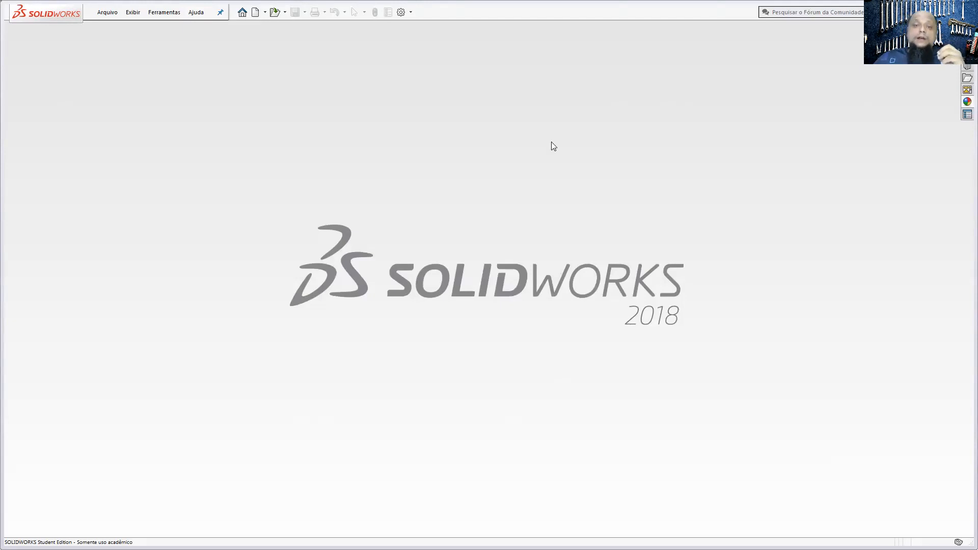
click(253, 12)
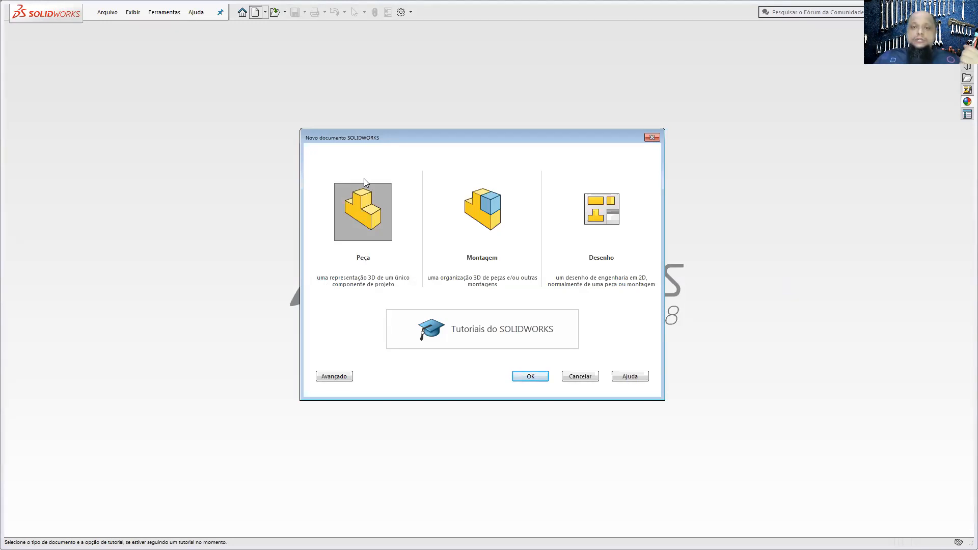
click(500, 204)
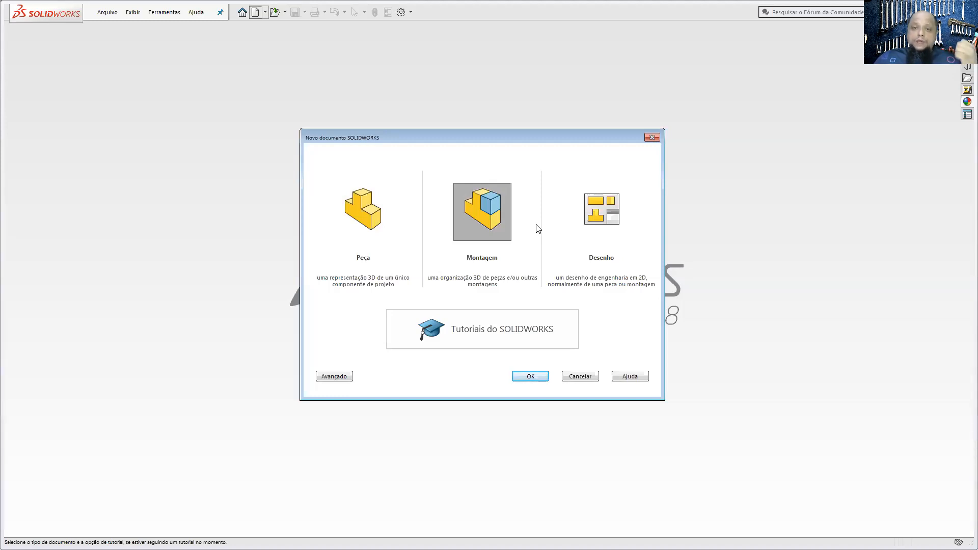
click(622, 220)
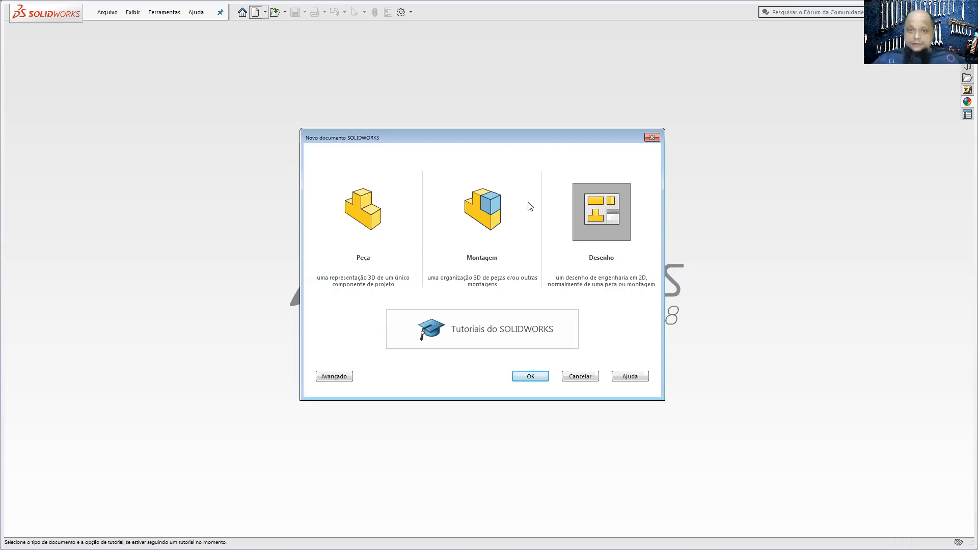
click(357, 204)
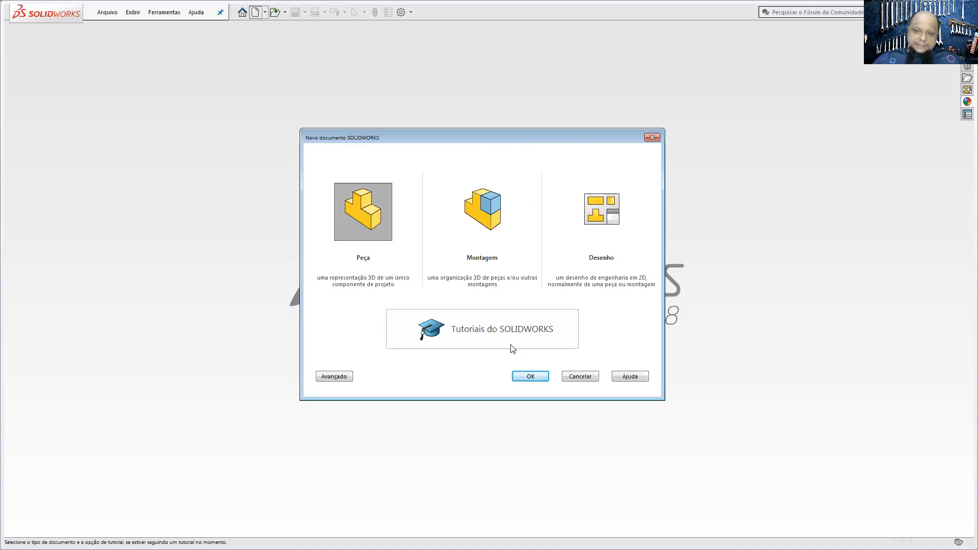
click(529, 375)
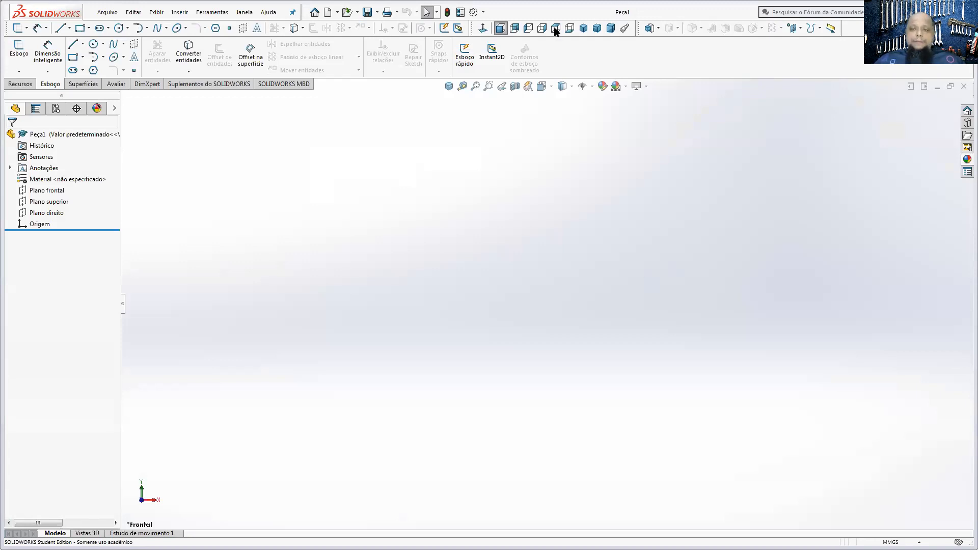
click(20, 84)
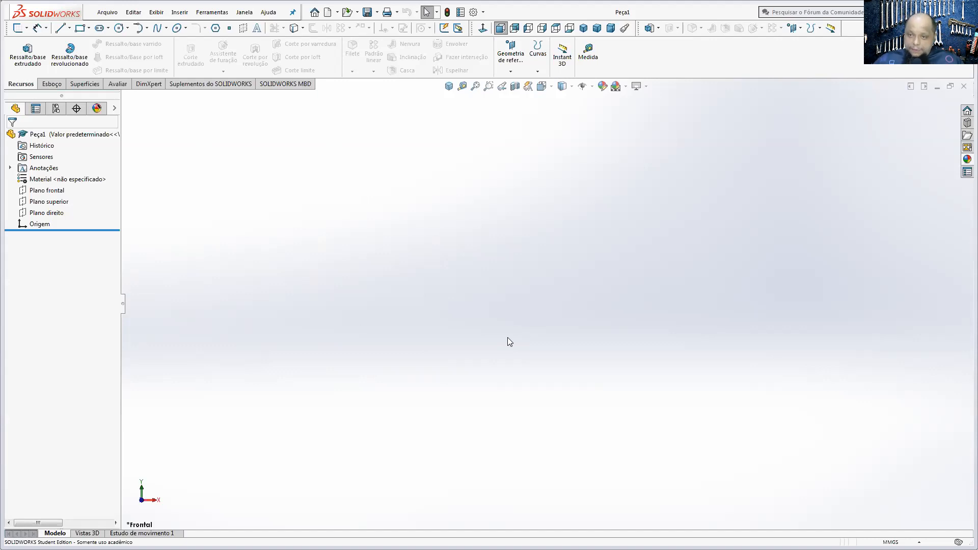
click(51, 84)
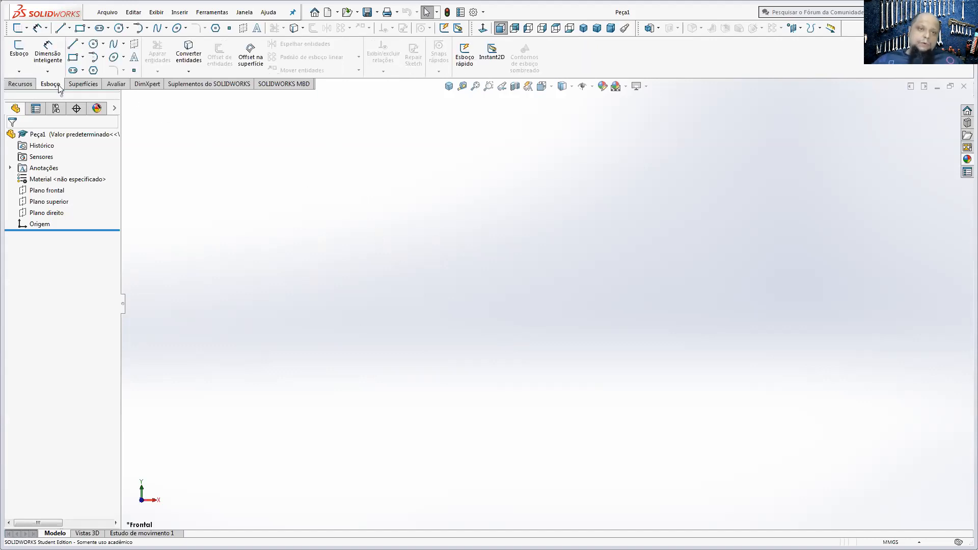
click(74, 86)
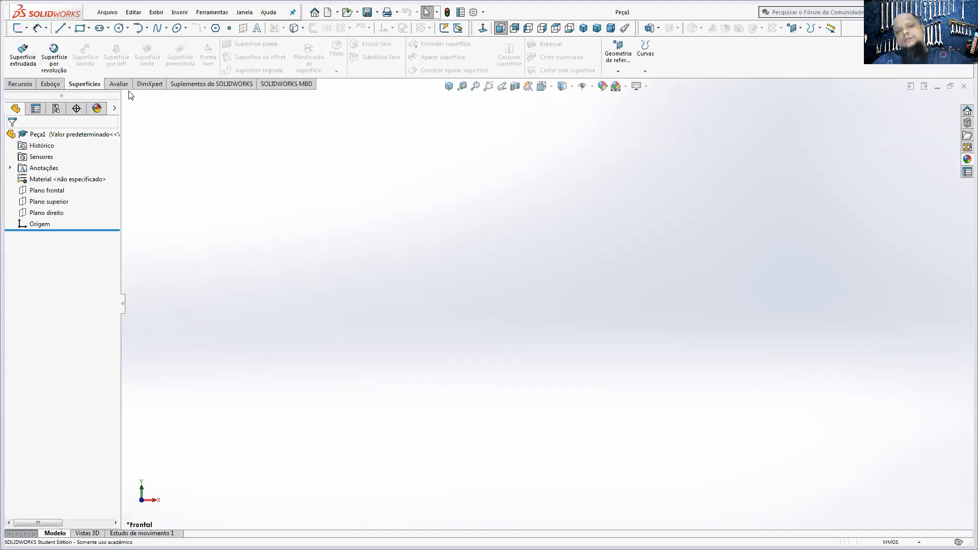
click(125, 85)
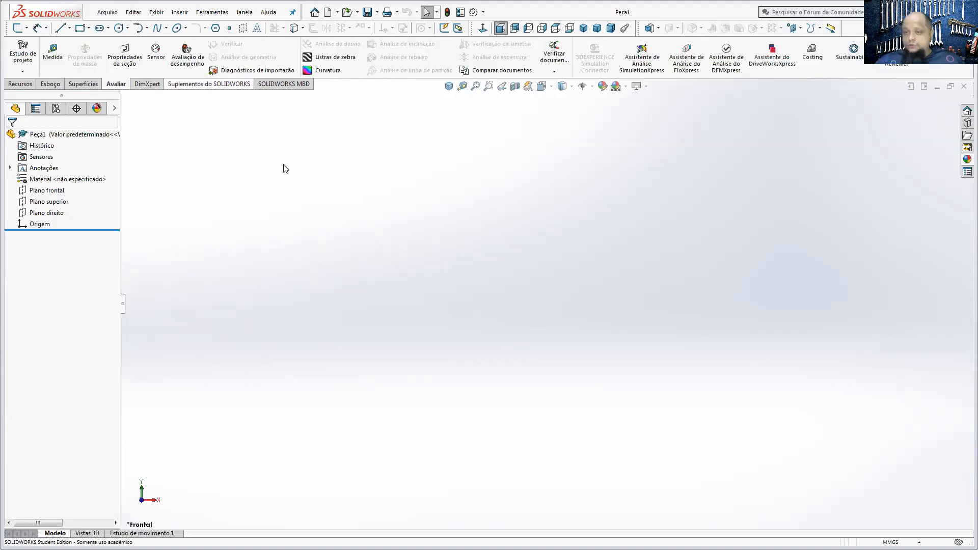
click(20, 84)
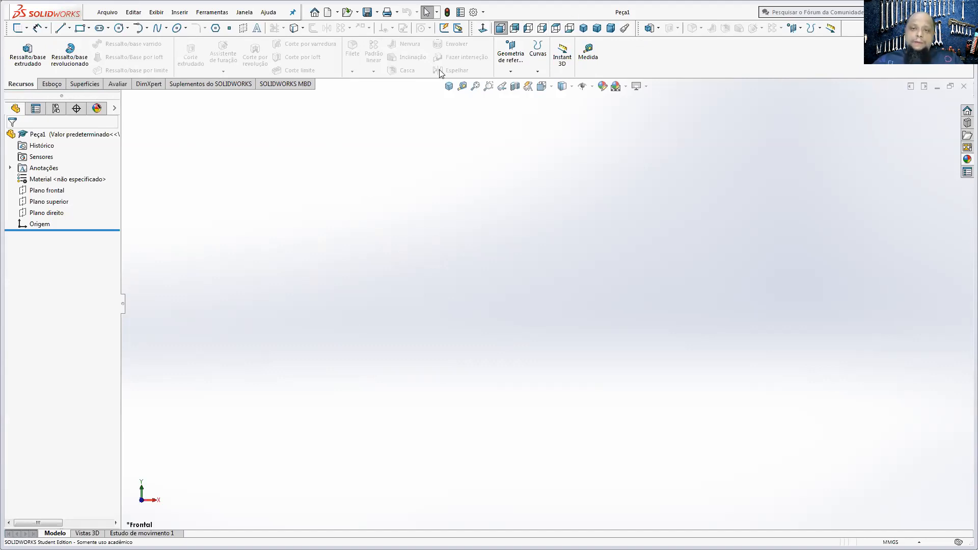
click(552, 86)
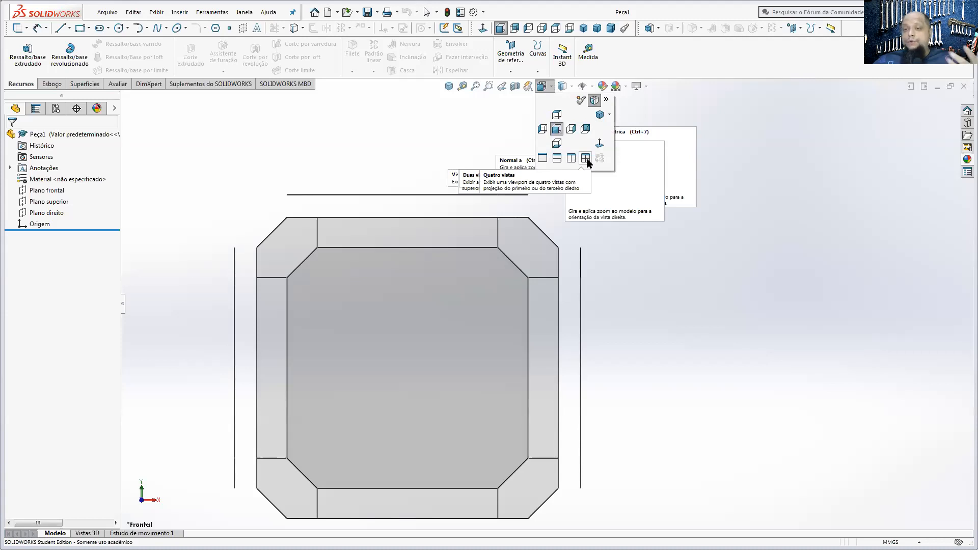
click(571, 129)
middle_drag(590, 236, 538, 330)
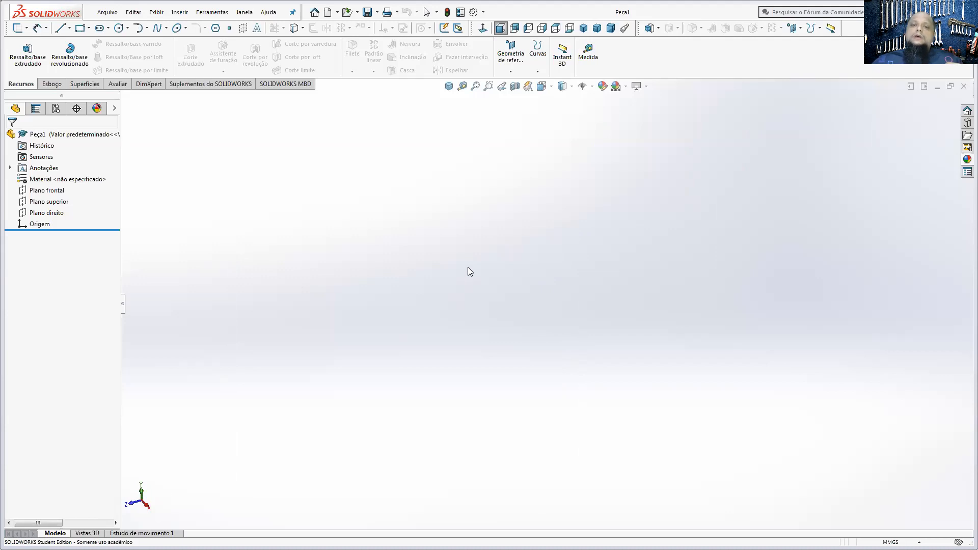
key(Escape)
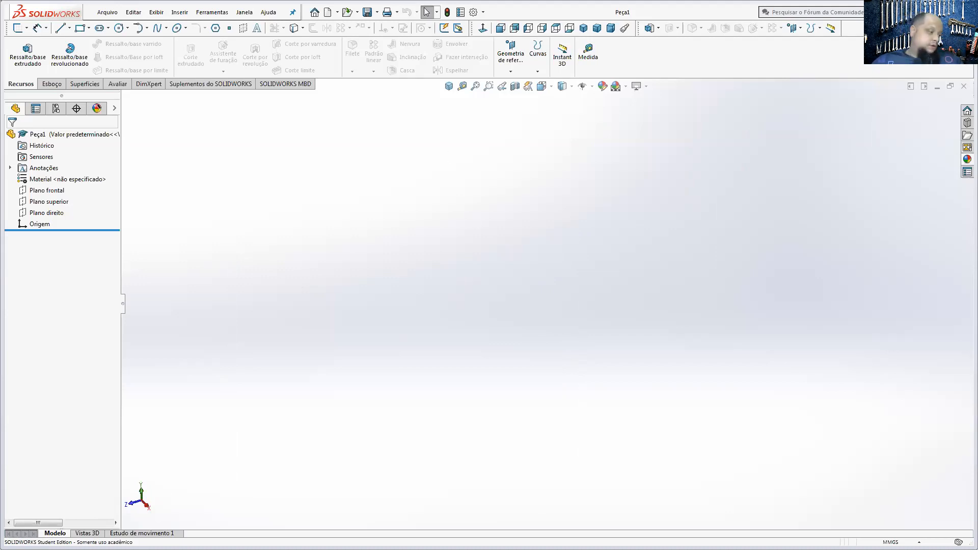
Step: Switch to Acrobat Reader, close the PEÇA 01 - 3D document and examine the dimensioned isometric drawing in PEÇA 01.PDF
key(alt+Tab)
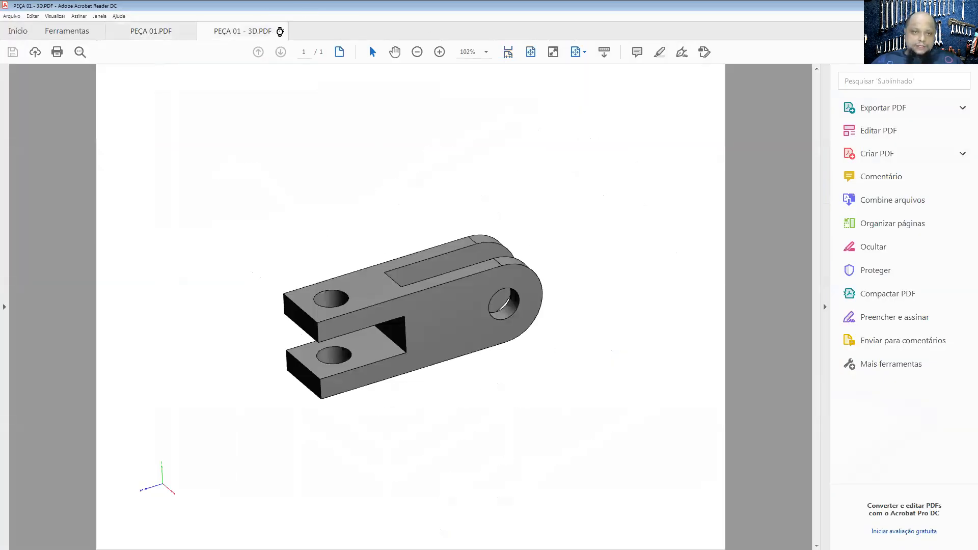
click(282, 31)
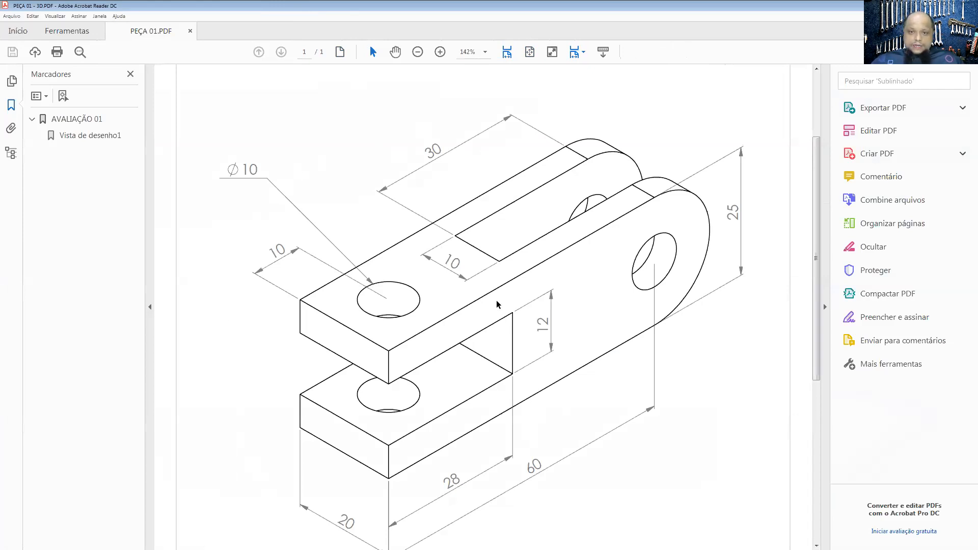
scroll(817, 260, down, 2)
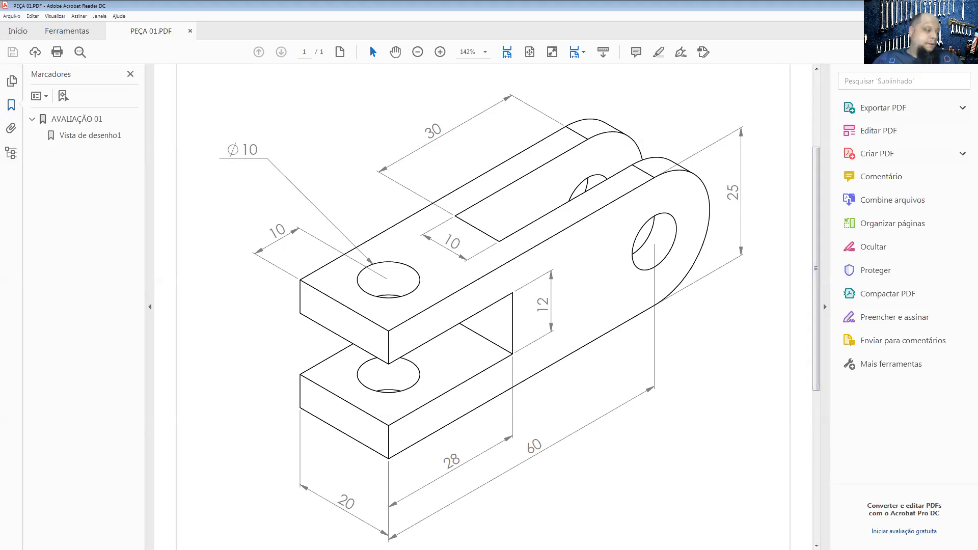
key(alt+Tab)
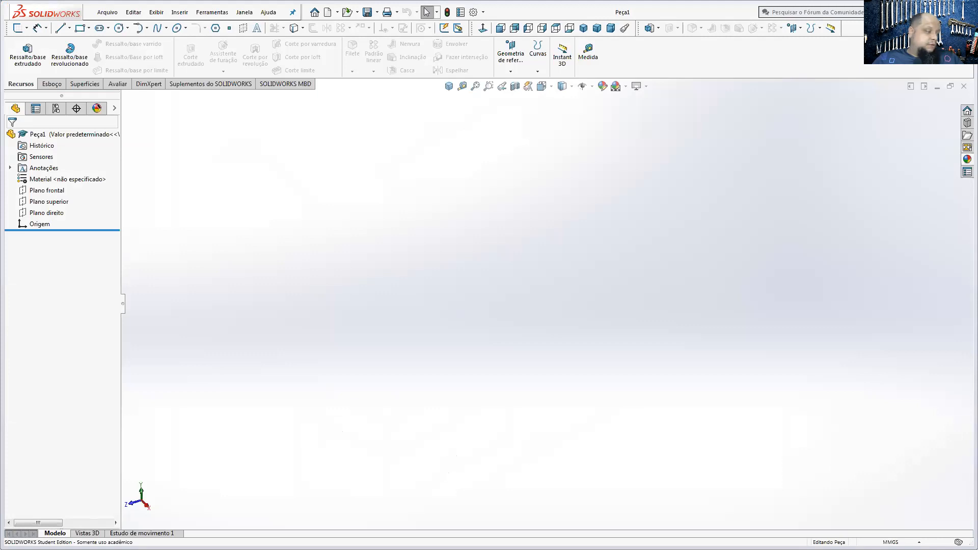
key(alt+Tab)
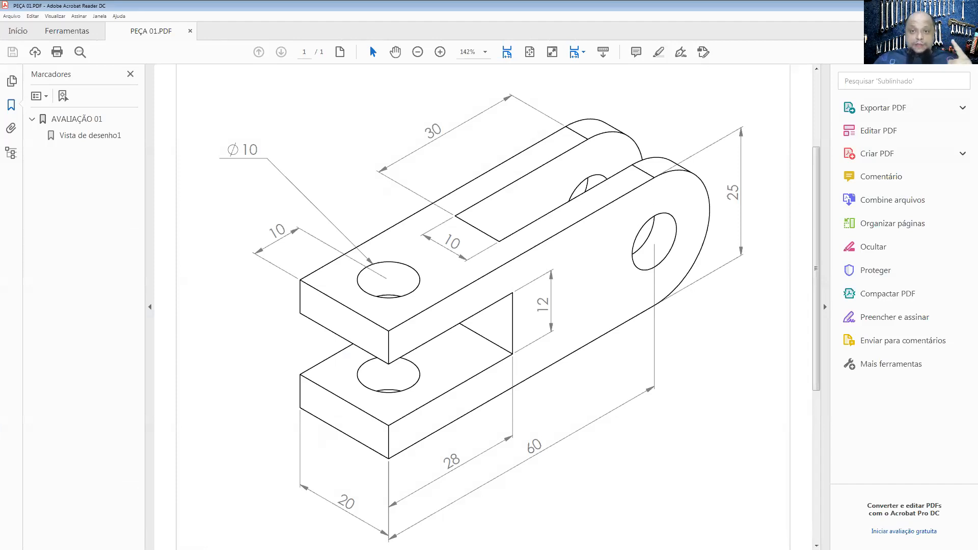
Step: Return to SOLIDWORKS and start a new sketch on the right plane (Plano direito)
click(932, 5)
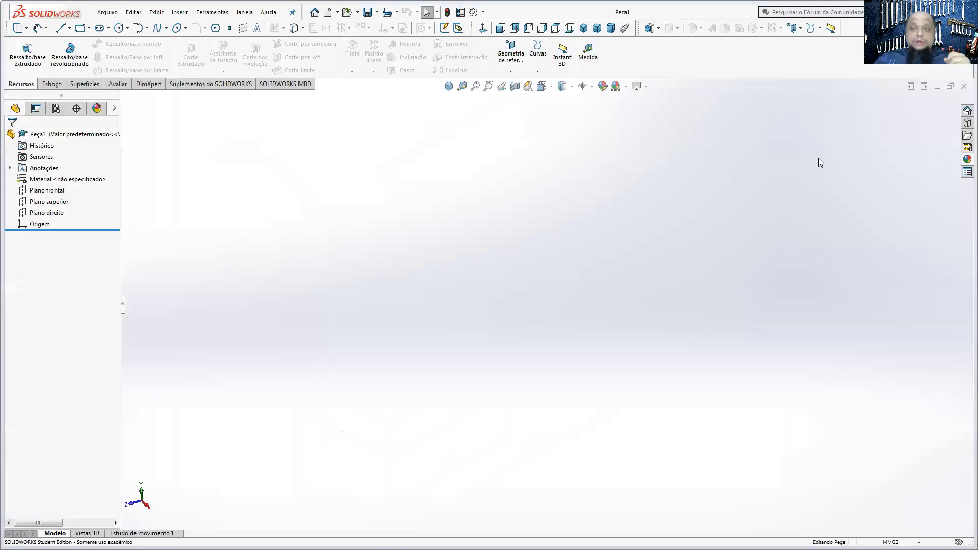
click(449, 86)
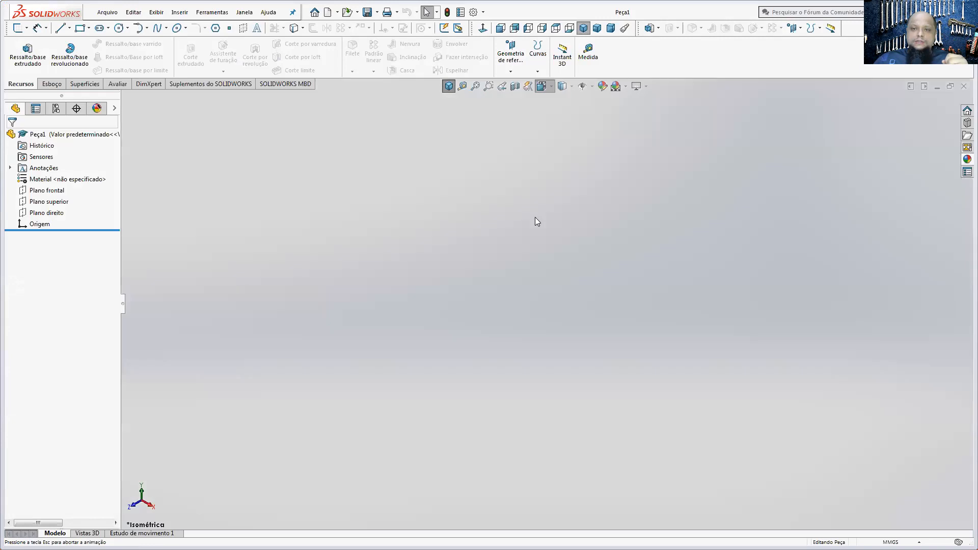
click(541, 86)
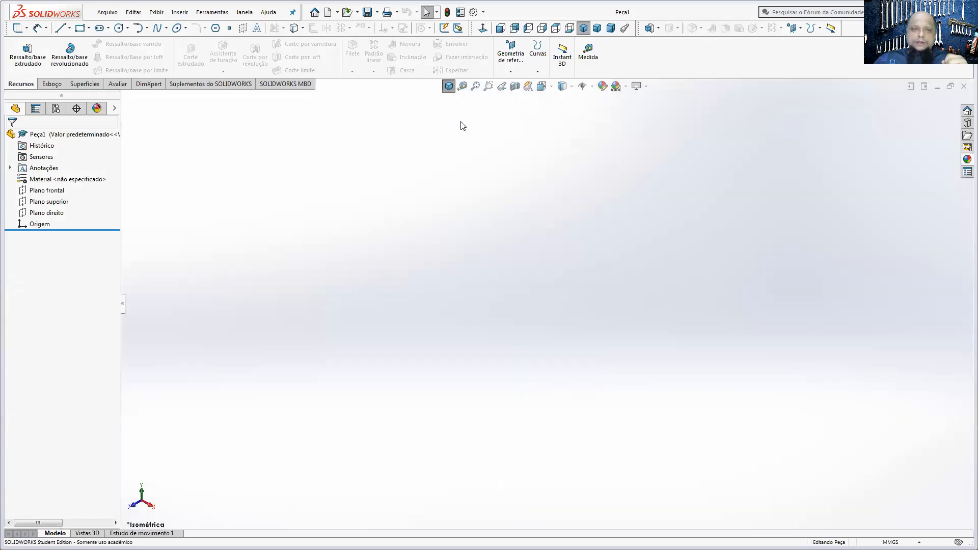
click(51, 84)
click(26, 56)
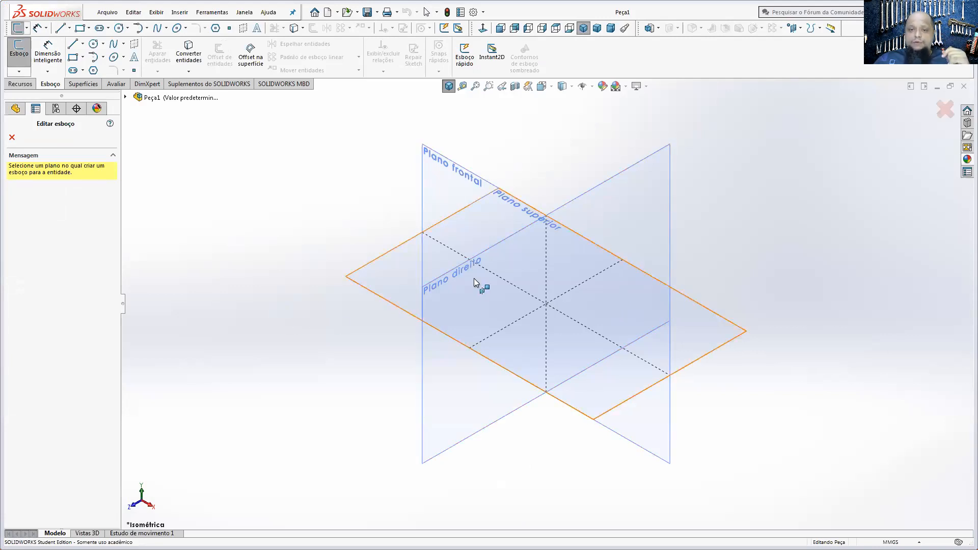
middle_drag(475, 276, 433, 279)
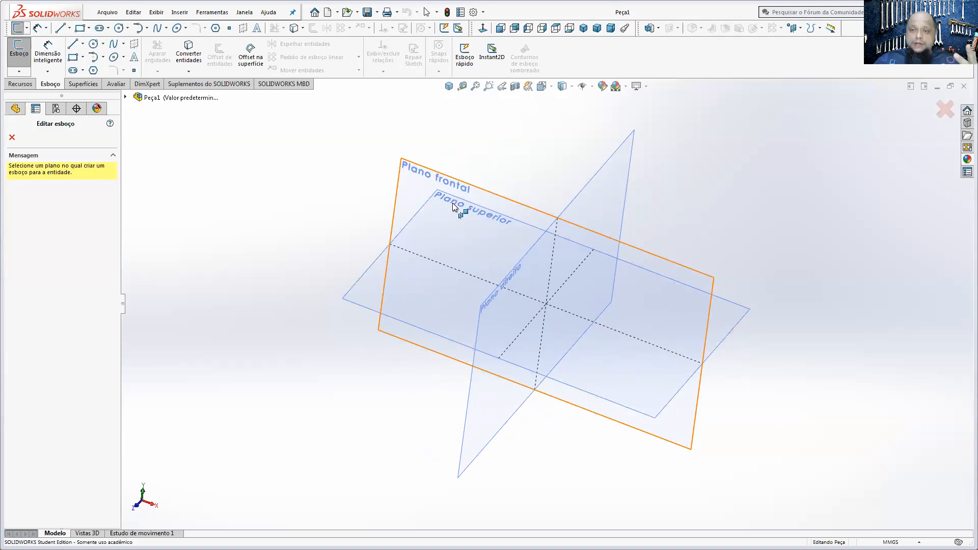
middle_drag(539, 225, 489, 275)
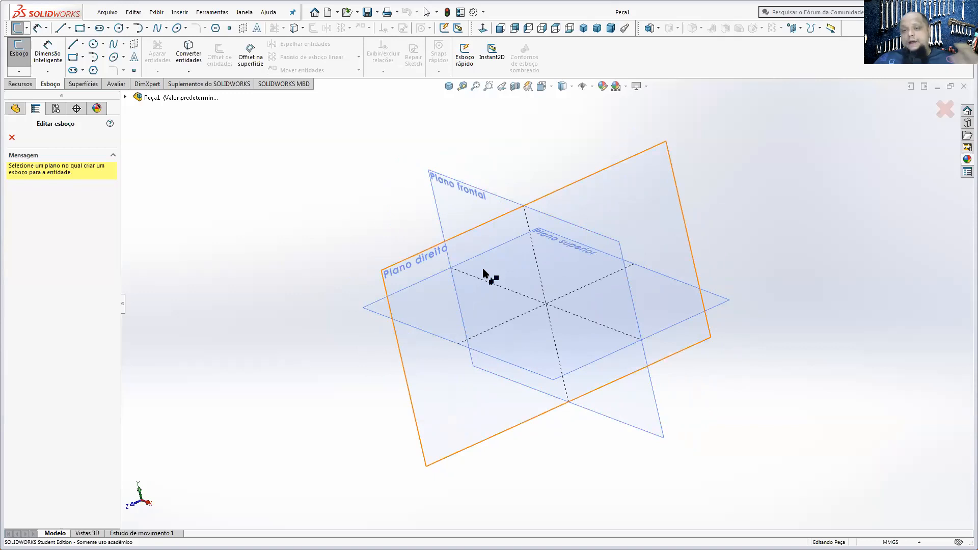
middle_drag(484, 270, 506, 225)
click(589, 188)
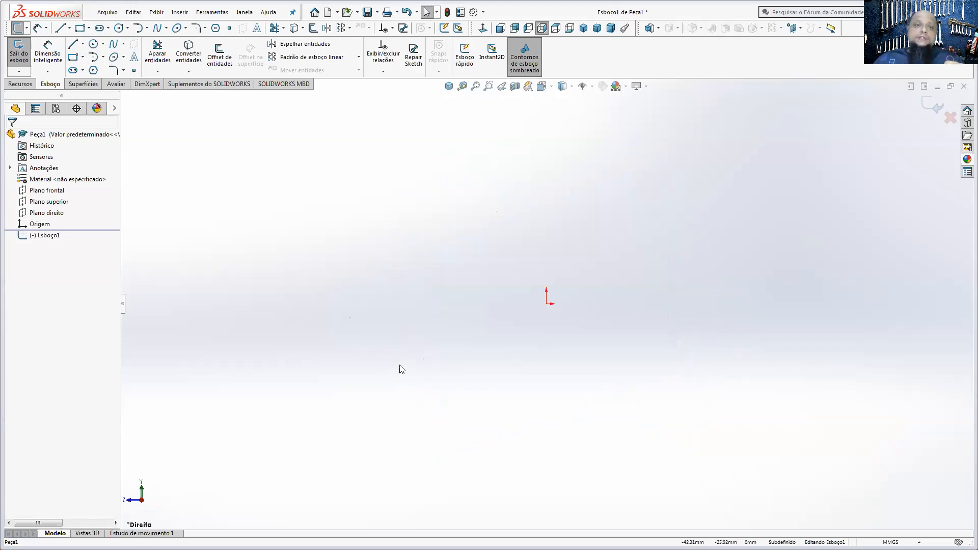
Step: Sketch a corner rectangle about 83 by 42 mm around the origin and a circle of about 21 mm radius centred on its right side's midpoint
drag(413, 255, 642, 370)
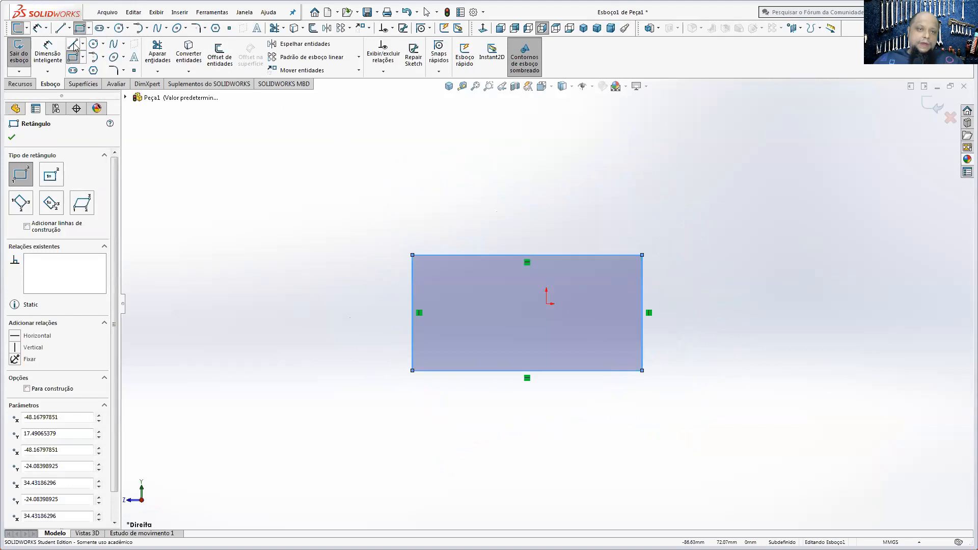
key(Escape)
click(94, 44)
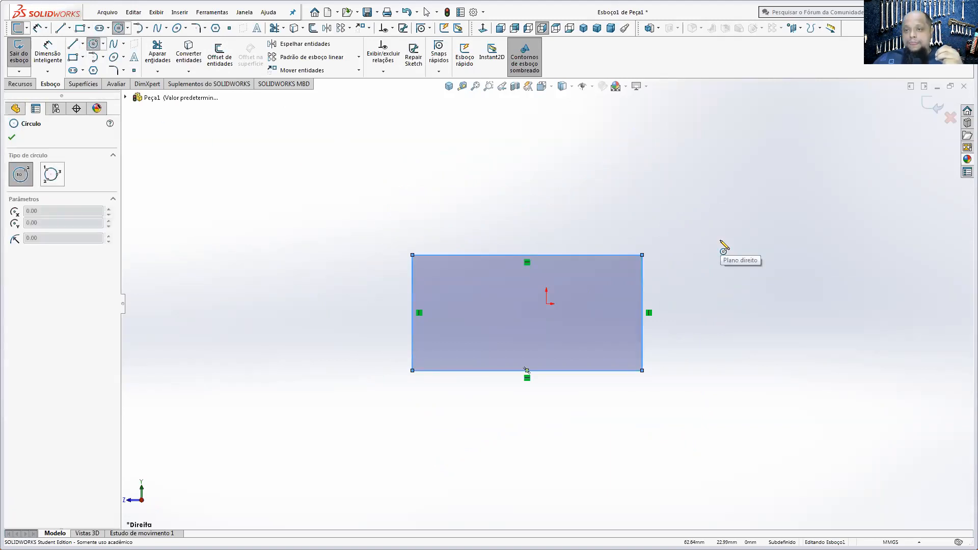
click(642, 313)
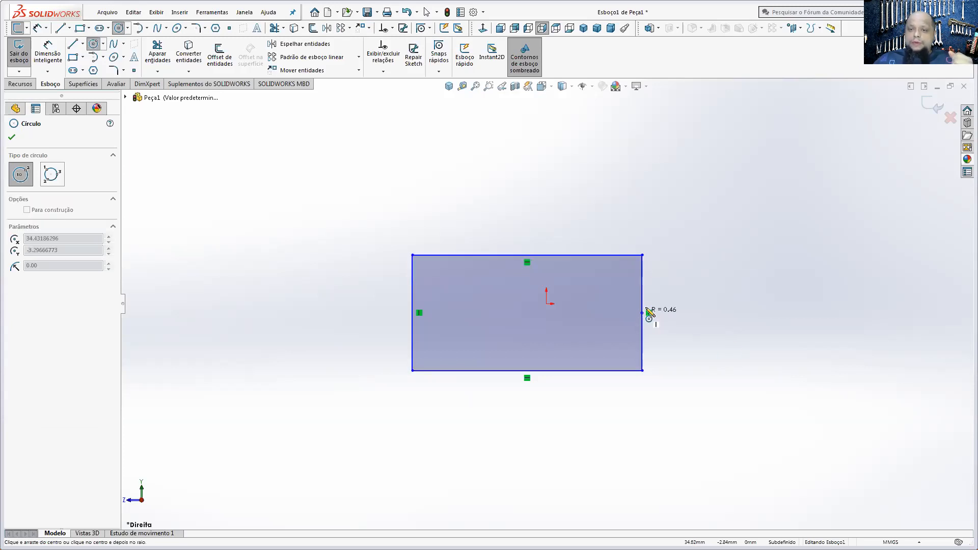
click(643, 256)
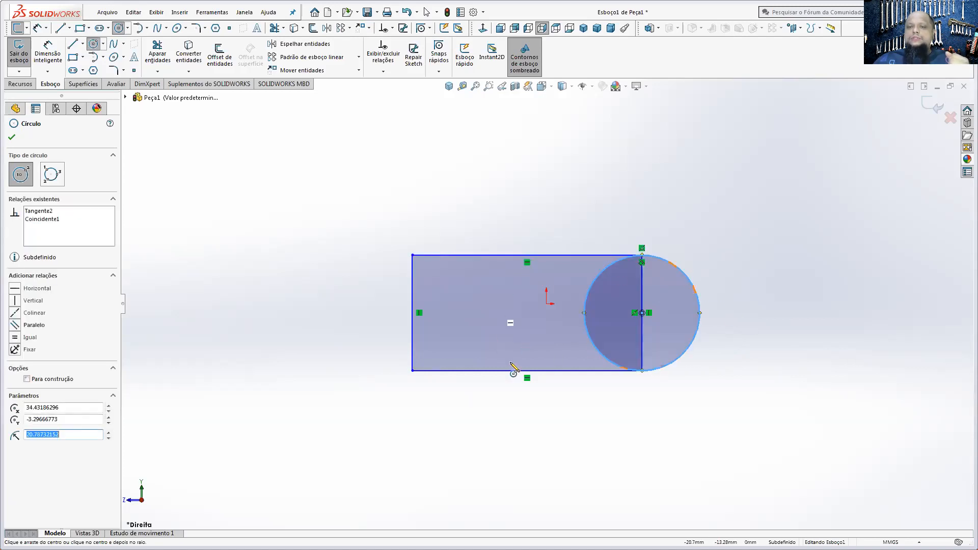
click(90, 47)
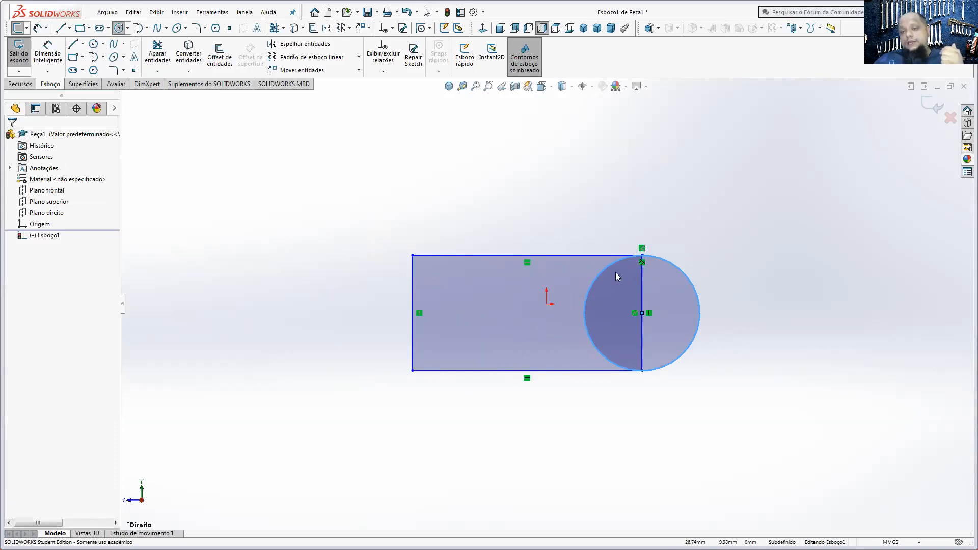
key(Escape)
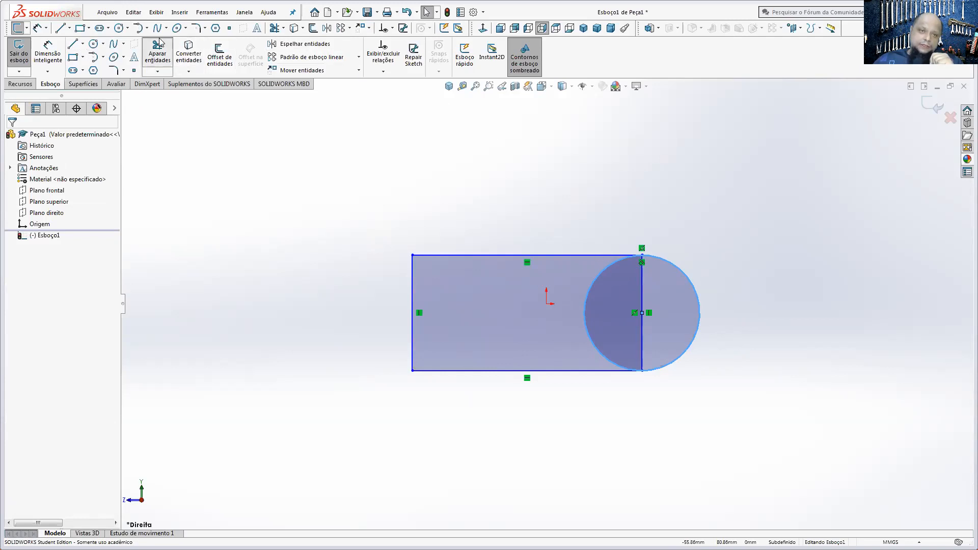
Step: Trim away the circle's inner half and the rectangle's right side with trim to closest (Aparar até o mais próximo), accepting the relation's removal
click(157, 54)
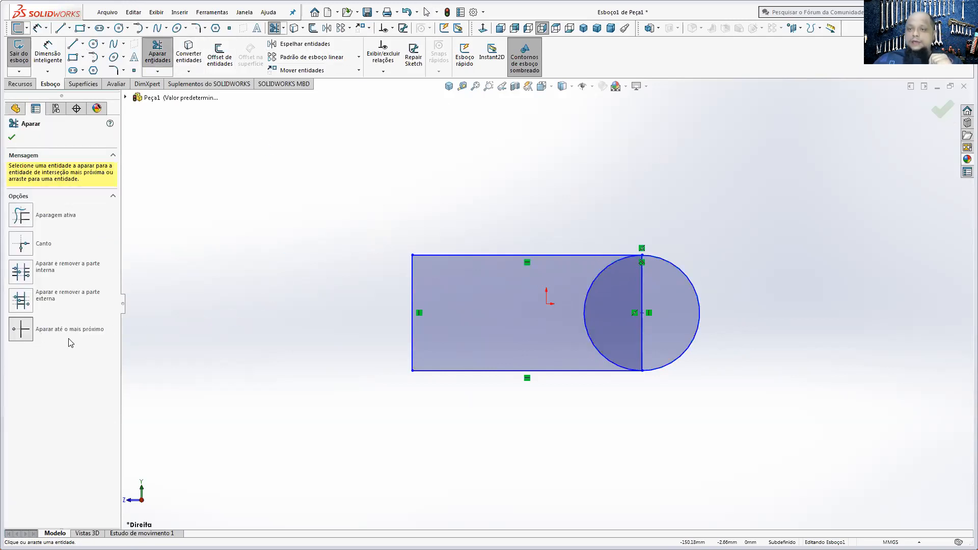
click(66, 338)
click(590, 286)
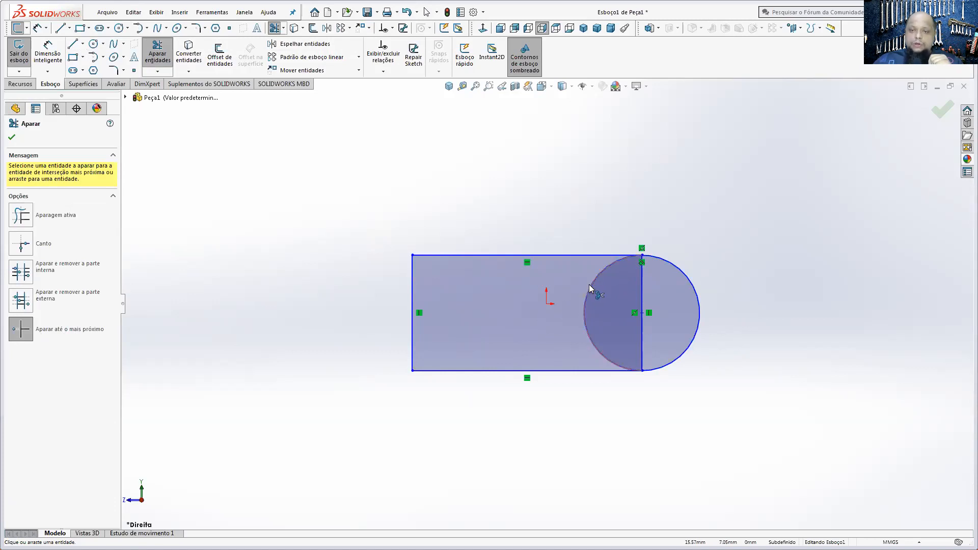
click(643, 292)
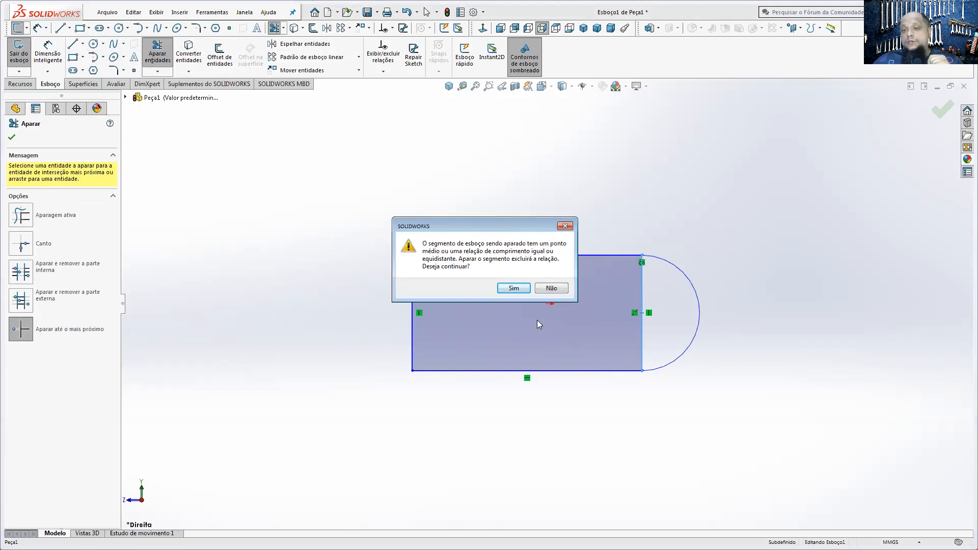
click(513, 288)
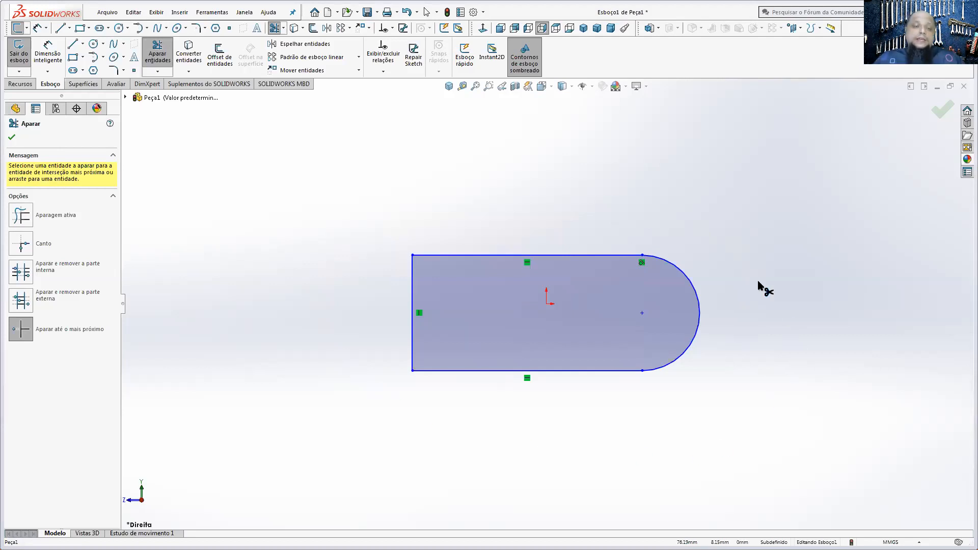
click(47, 53)
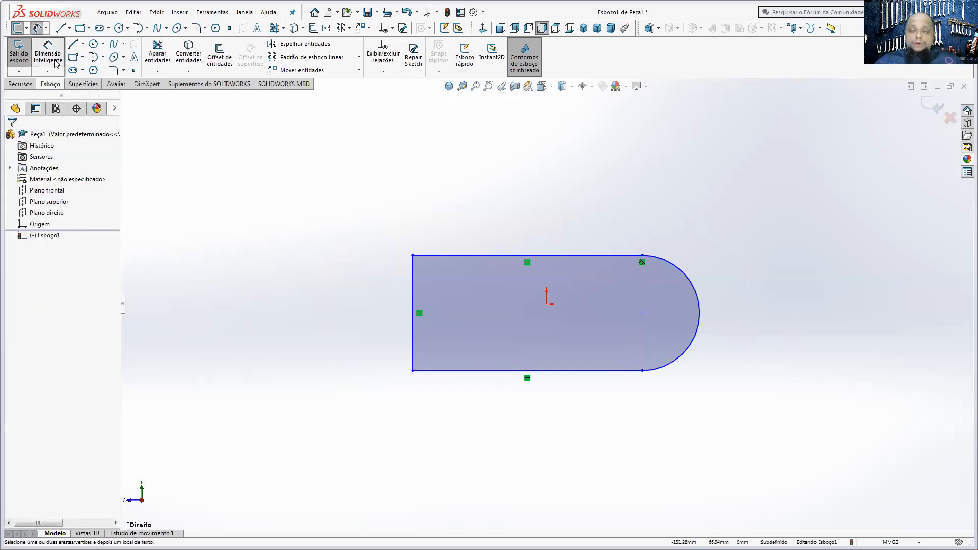
click(697, 291)
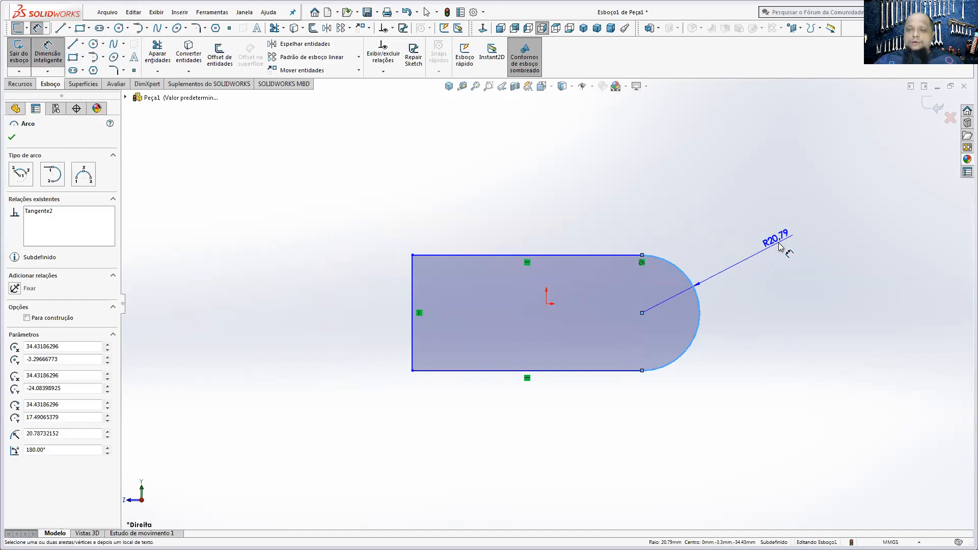
click(780, 246)
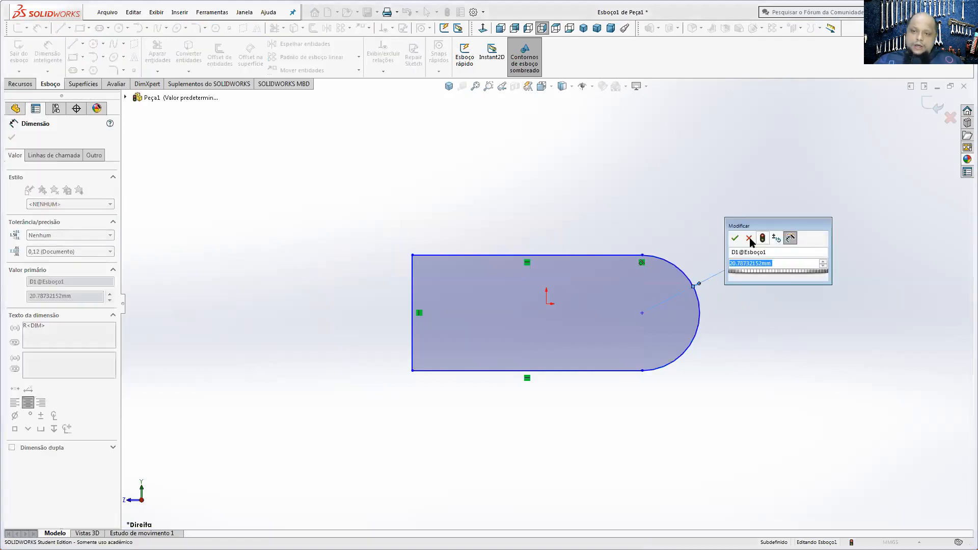
click(738, 239)
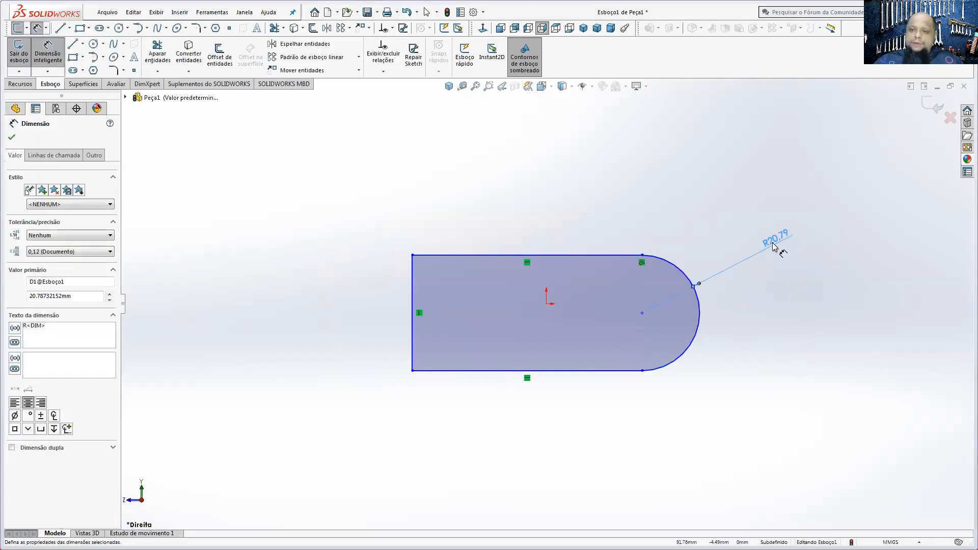
key(Delete)
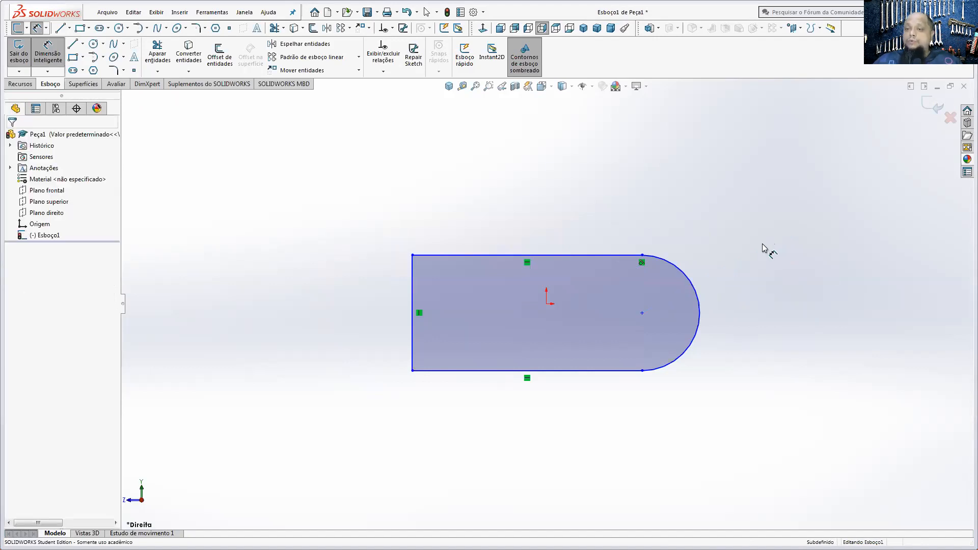
Step: Dimension the distance between the profile's upper and lower horizontal lines and set it to 2000 mm
click(634, 256)
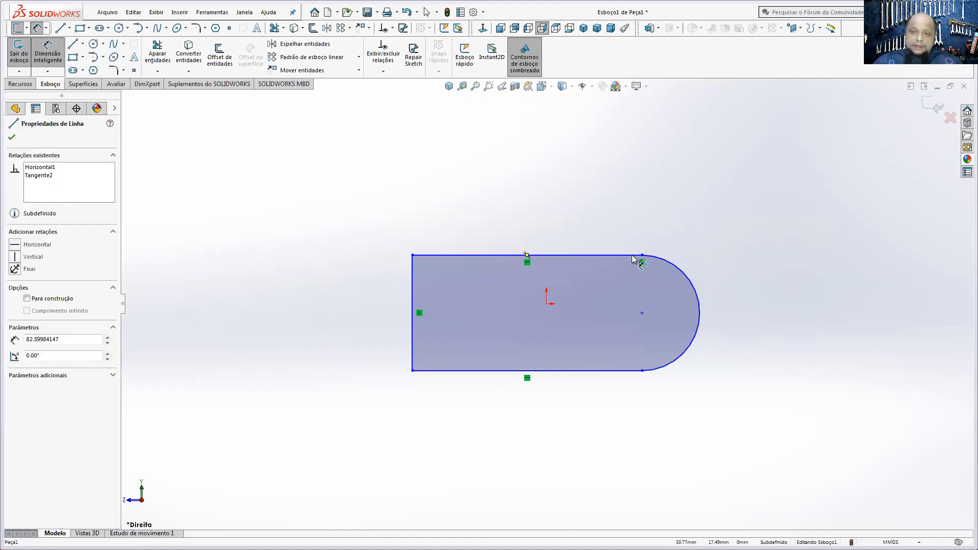
click(615, 372)
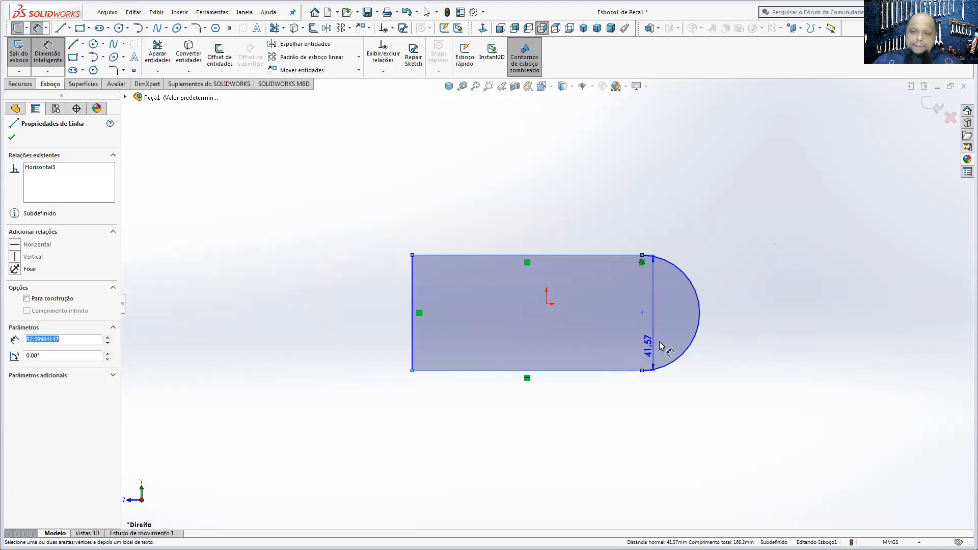
click(769, 331)
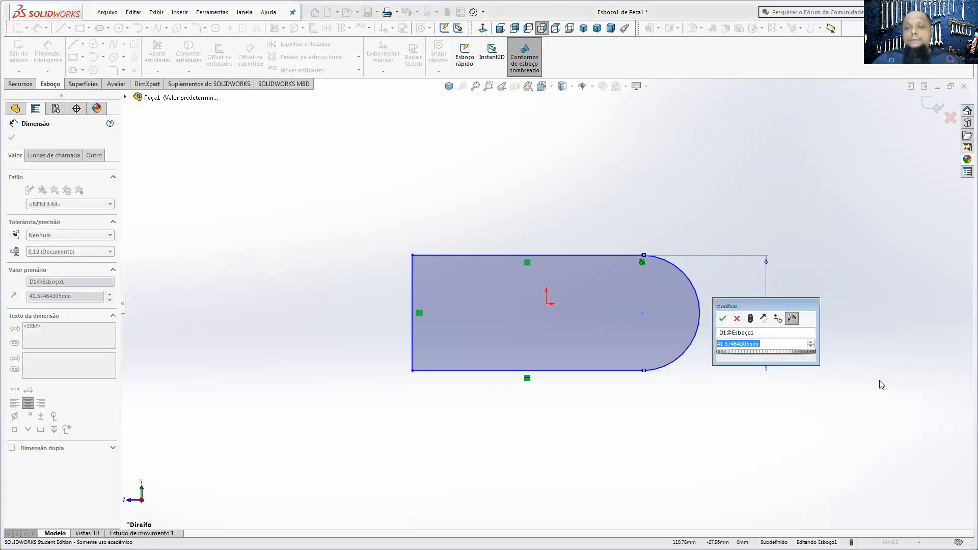
drag(767, 308, 866, 295)
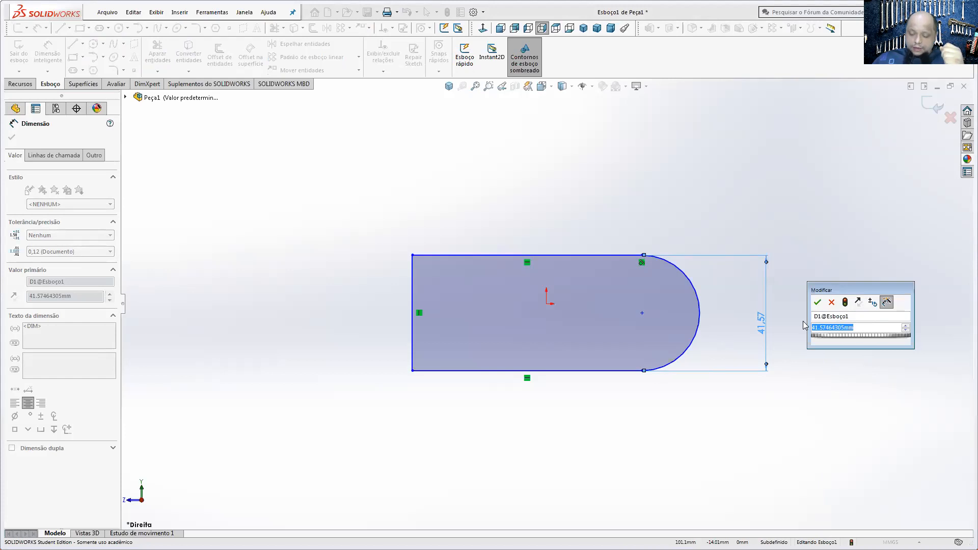
text(200)
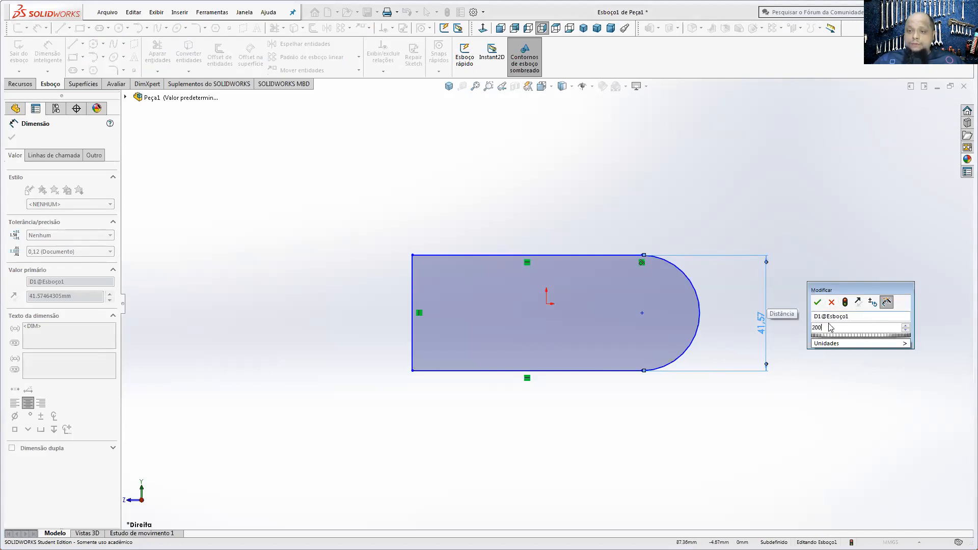
text(20)
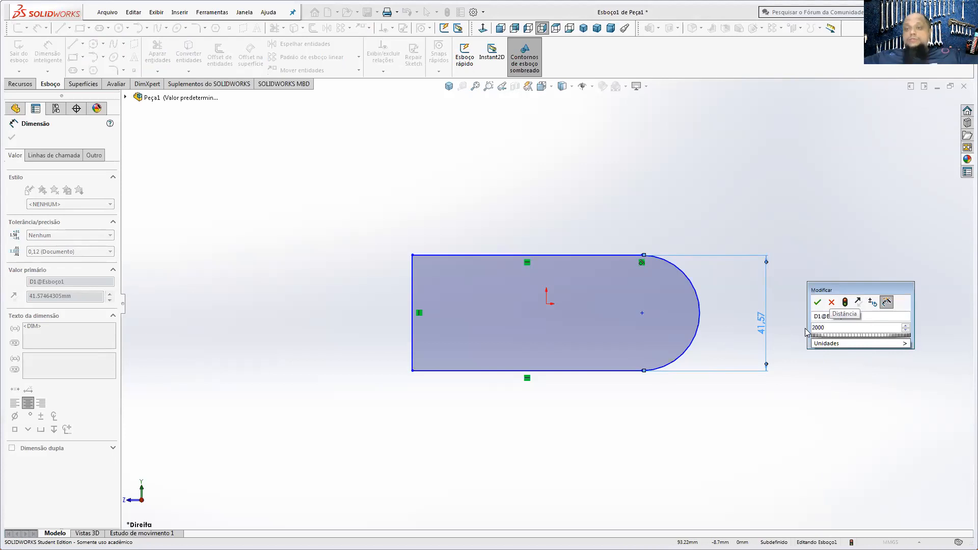
key(Return)
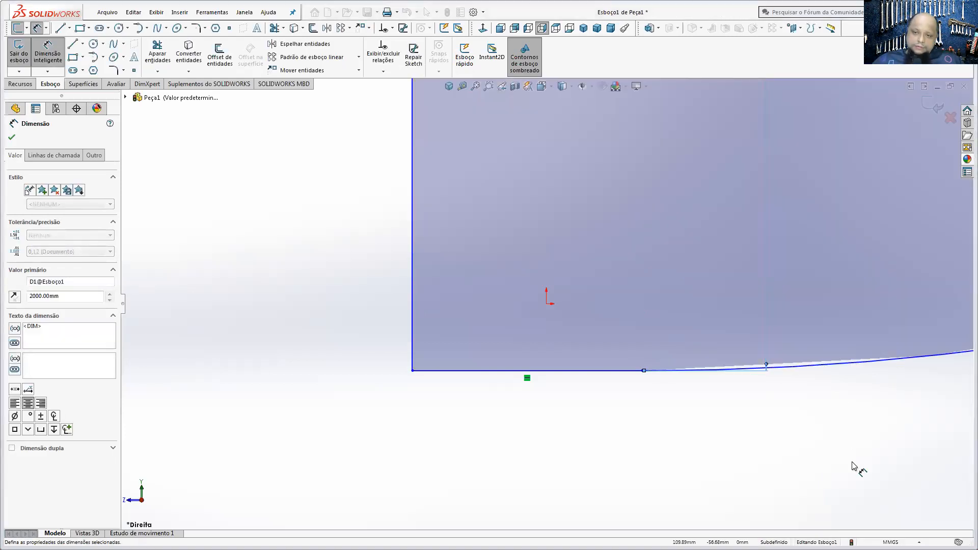
scroll(855, 466, up, 15)
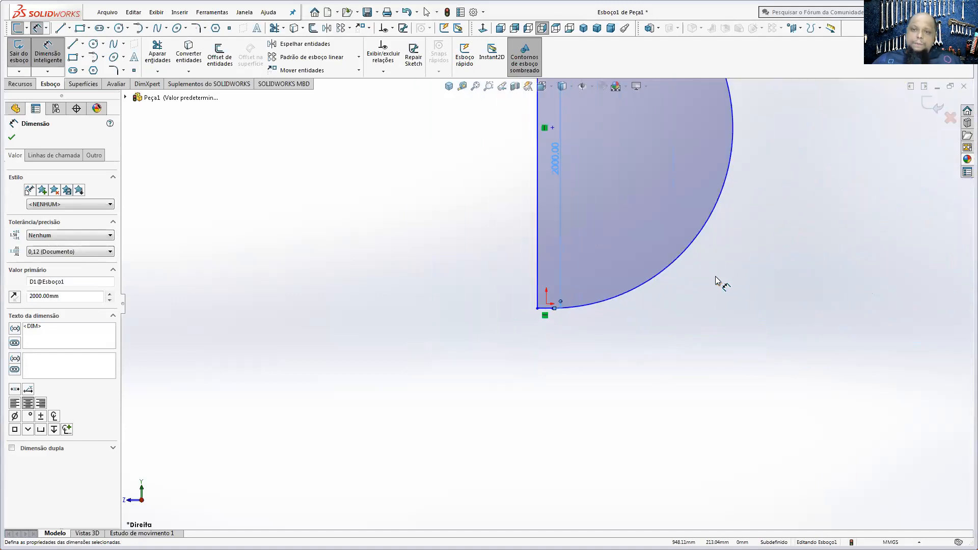
scroll(716, 280, up, 3)
scroll(596, 178, up, 5)
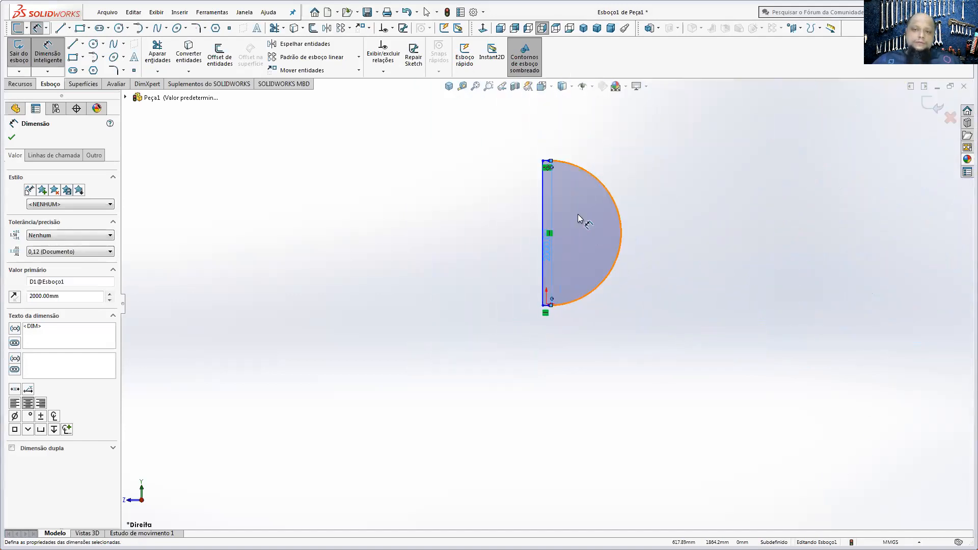
scroll(580, 216, down, 5)
double_click(495, 364)
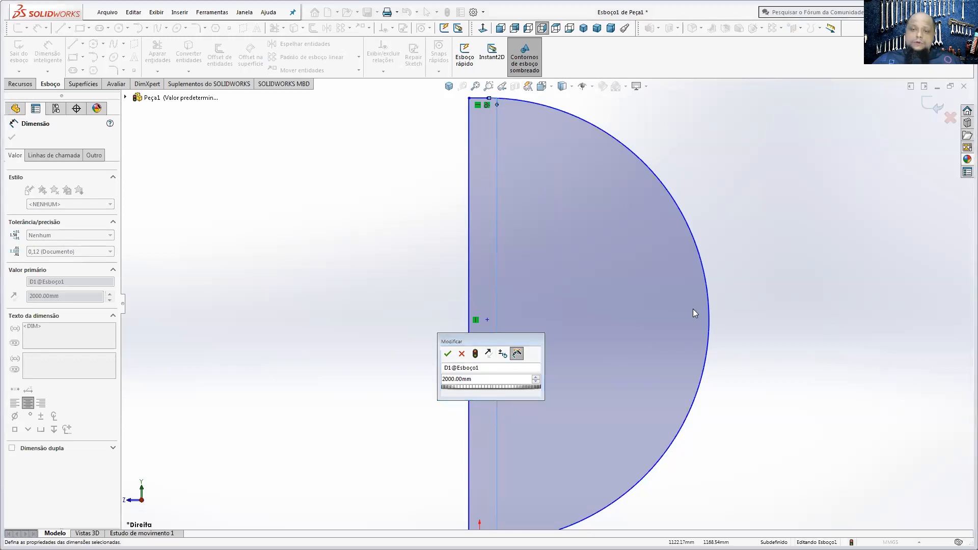
click(462, 354)
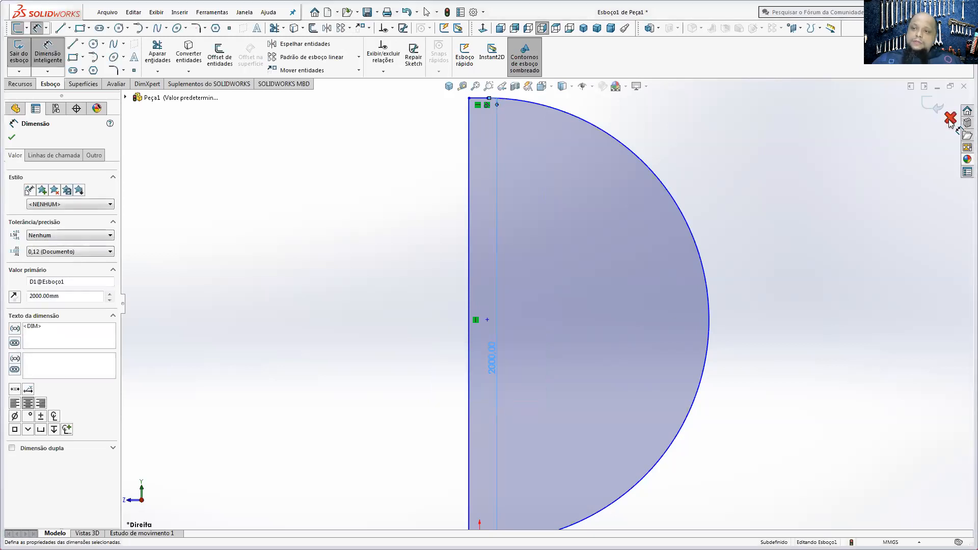
Step: Discard the sketch changes and close the part without saving
click(952, 120)
click(494, 289)
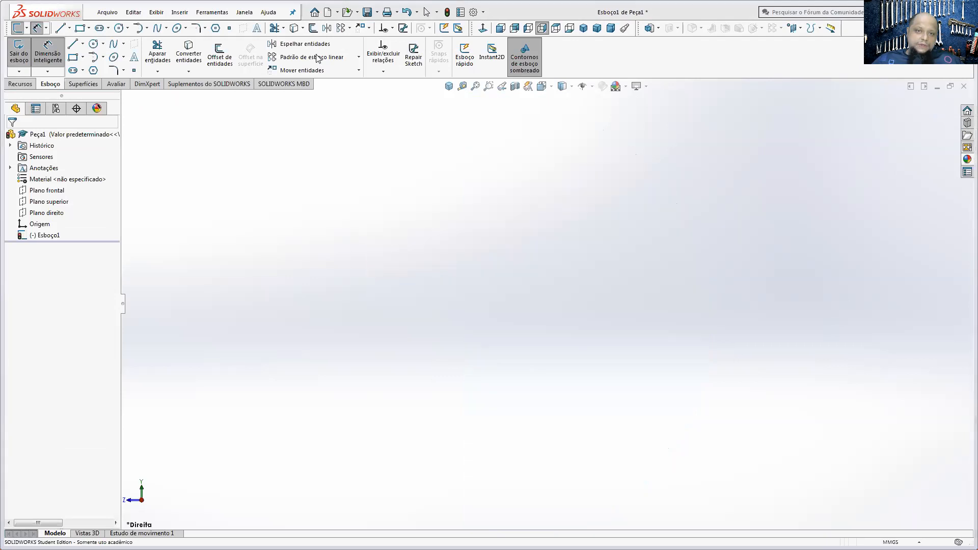
click(964, 86)
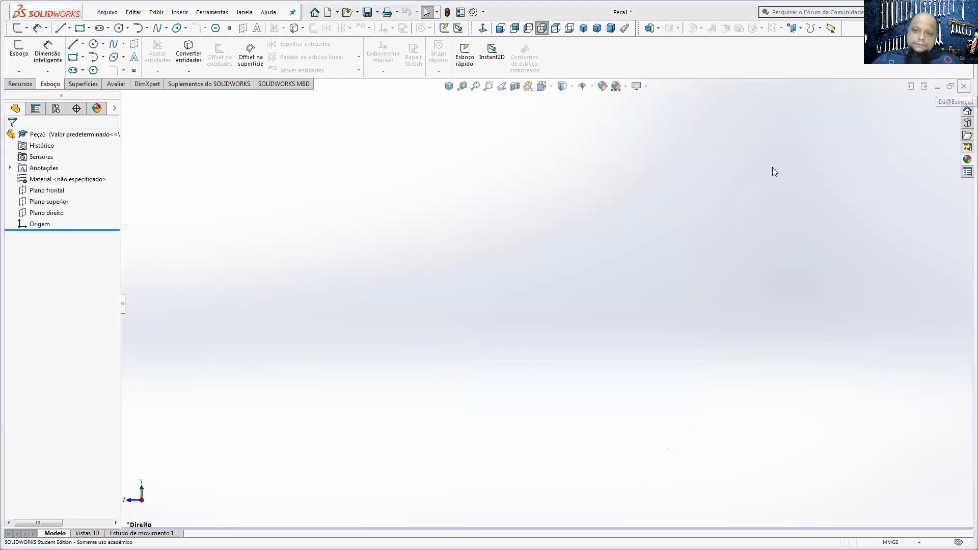
click(436, 301)
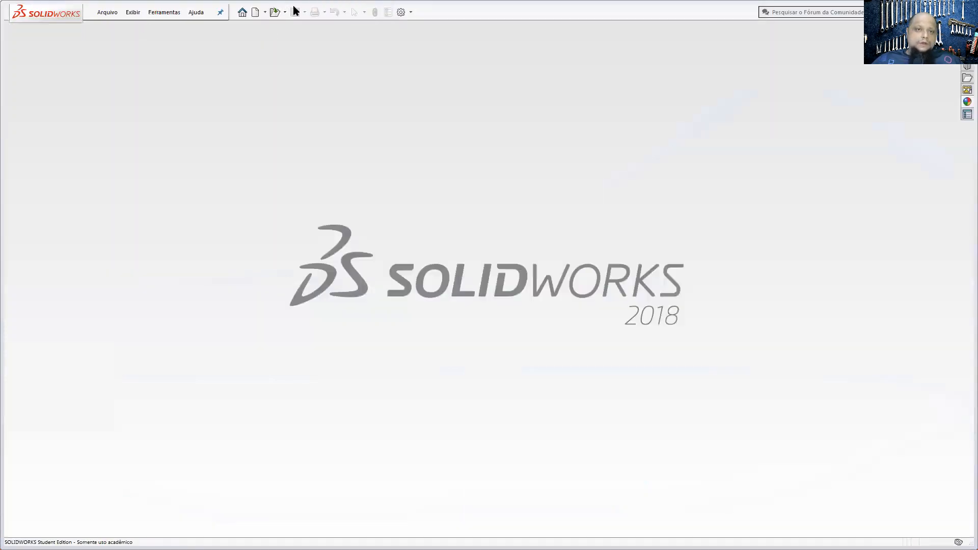
Step: Create a new part and start a sketch on the right plane (Plano direito)
click(258, 15)
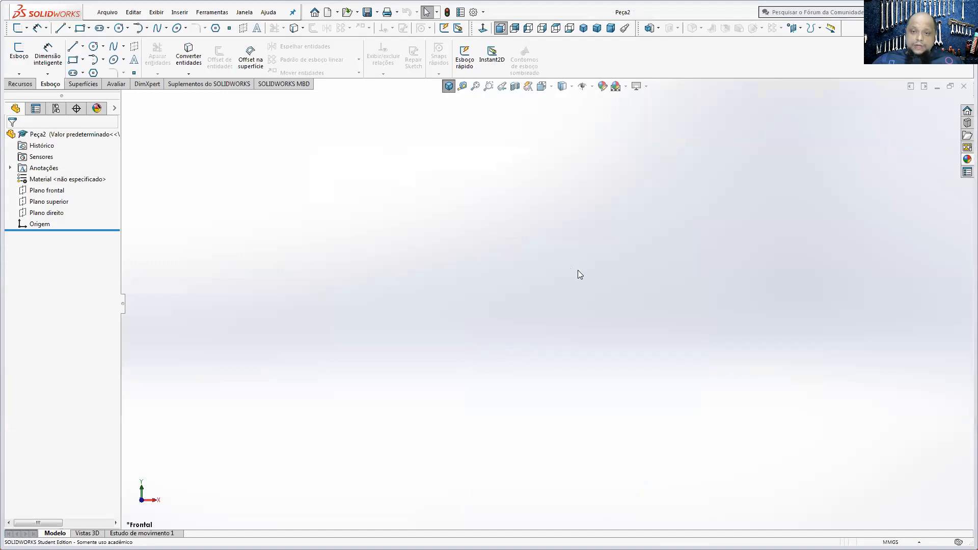
click(19, 51)
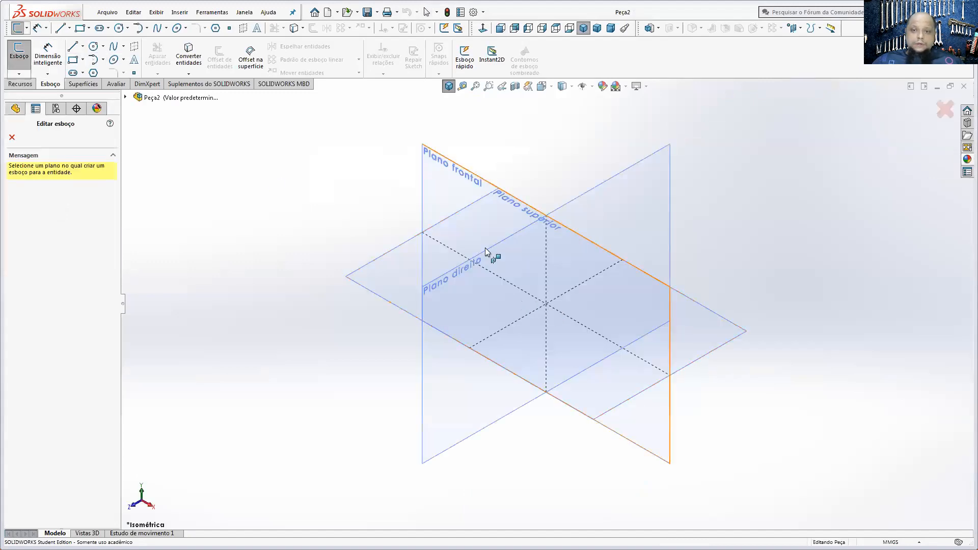
click(654, 186)
Step: Sketch a corner rectangle about 76 by 40 mm around the origin and a circle of about 20 mm radius centred on its right side's midpoint
click(73, 60)
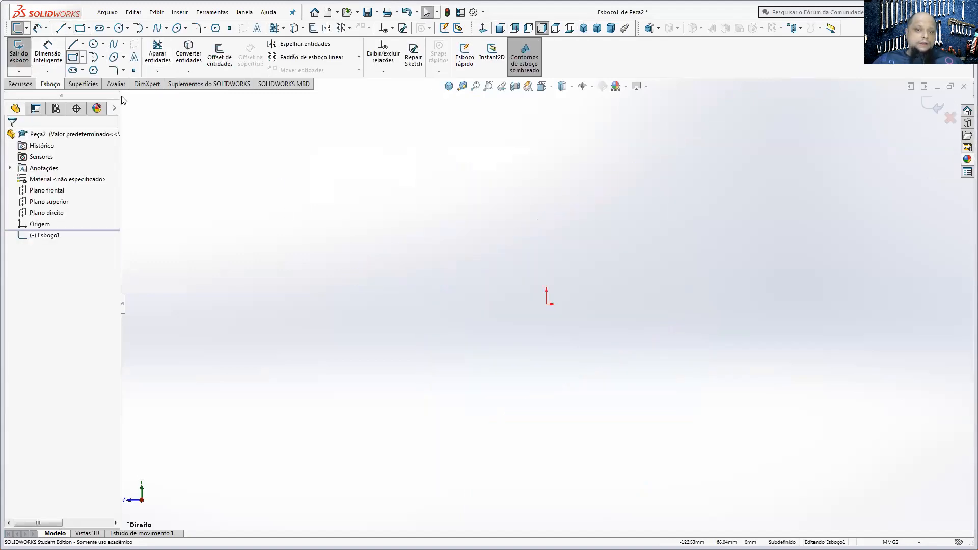
click(468, 255)
click(680, 366)
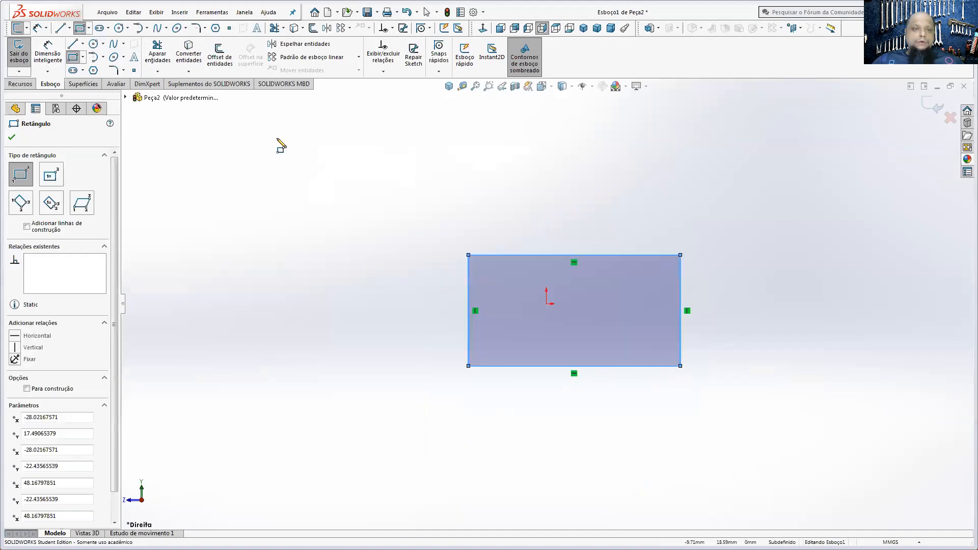
click(93, 44)
click(680, 311)
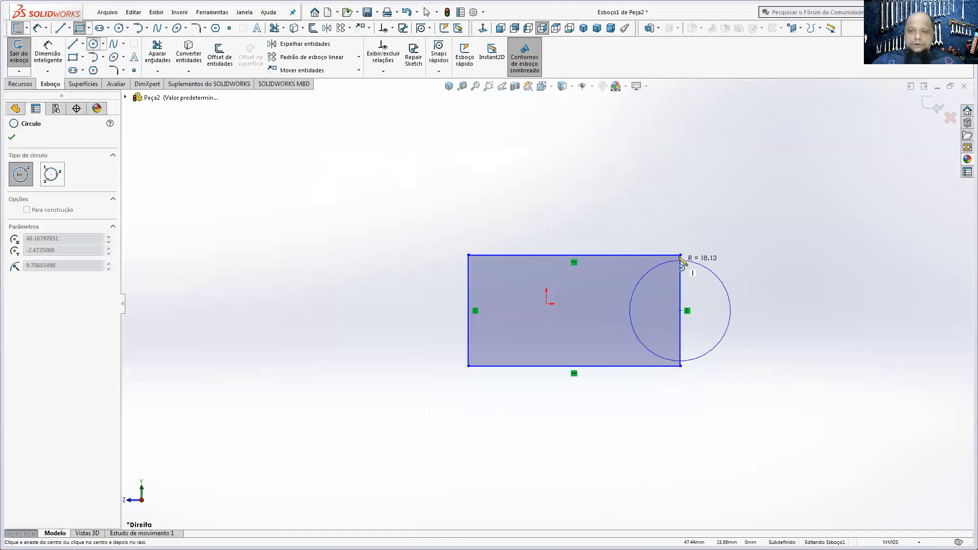
click(680, 256)
key(Escape)
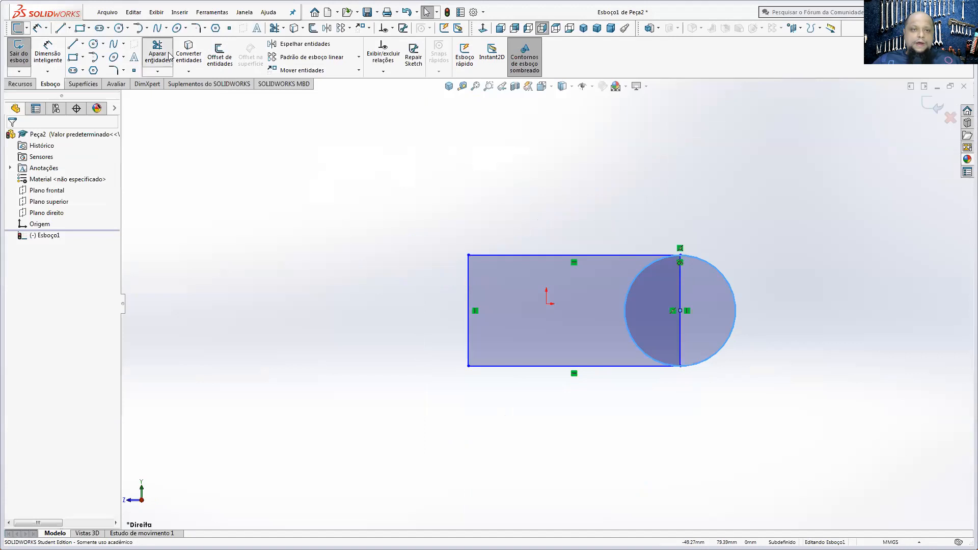
Step: Trim the circle's inner half and the rectangle's right side to leave a closed profile with a rounded end
click(157, 53)
click(640, 271)
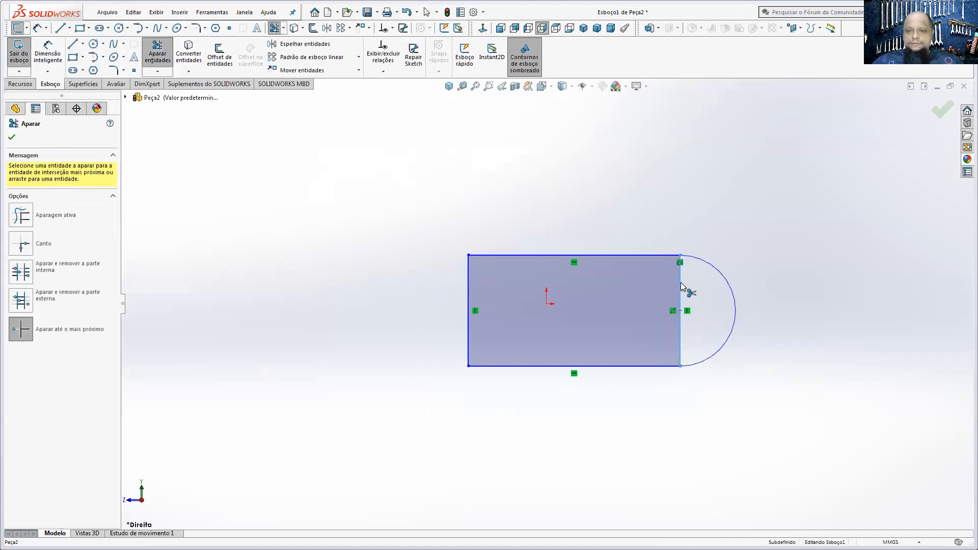
click(682, 288)
click(513, 288)
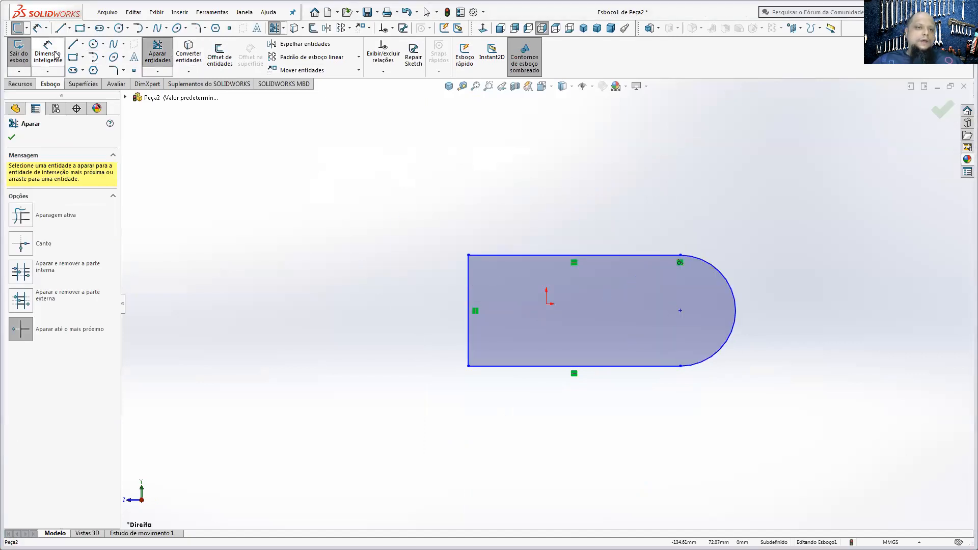
Step: Dimension the distance between the profile's two horizontal edges and set it to 2000 mm
click(48, 53)
click(601, 254)
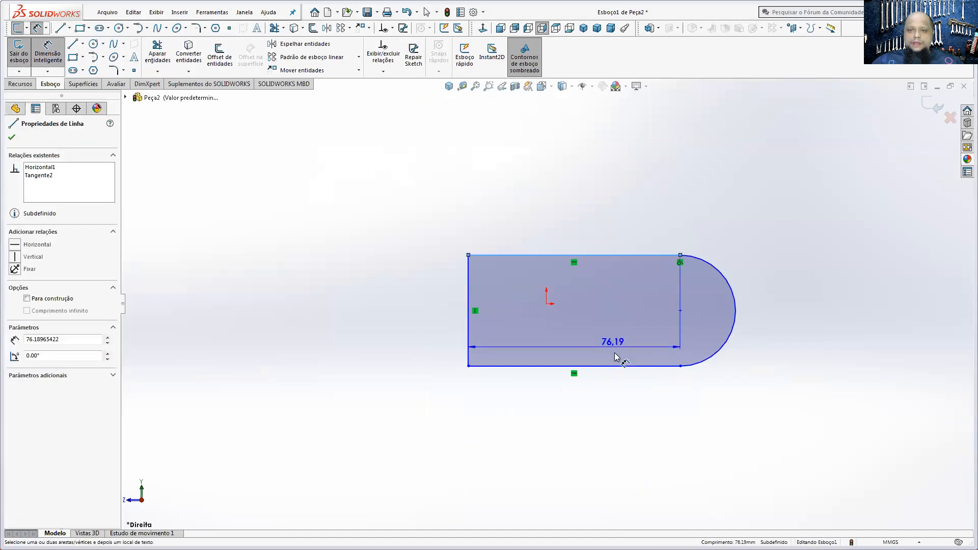
click(619, 371)
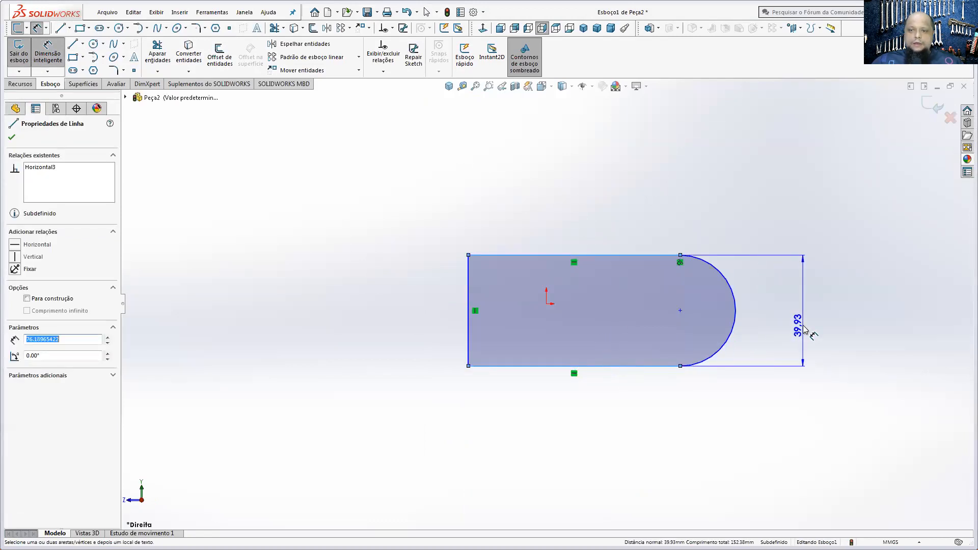
click(804, 328)
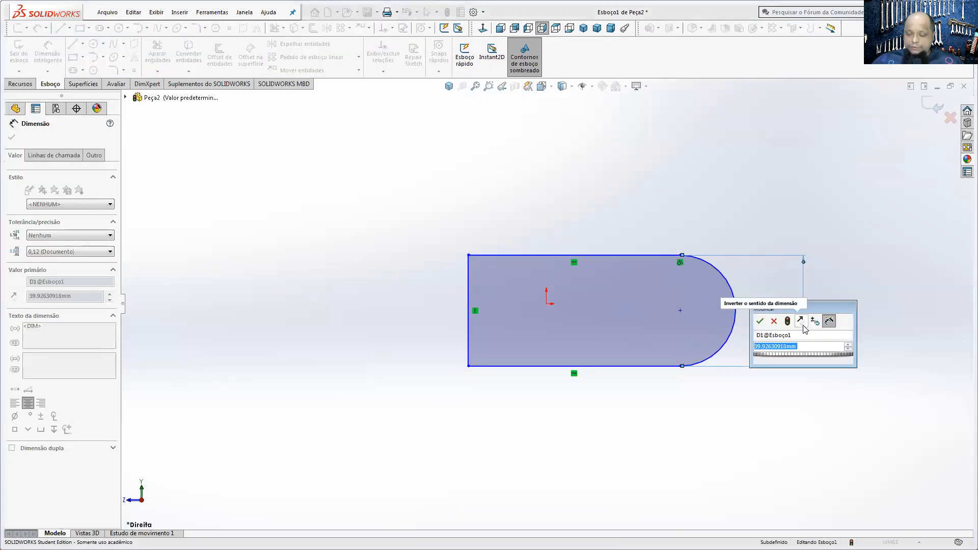
text(2000)
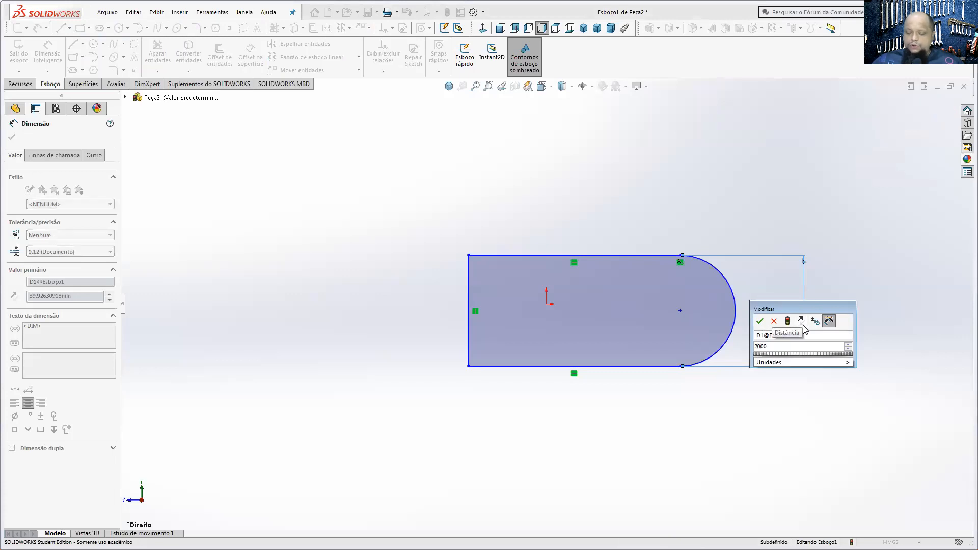
key(Return)
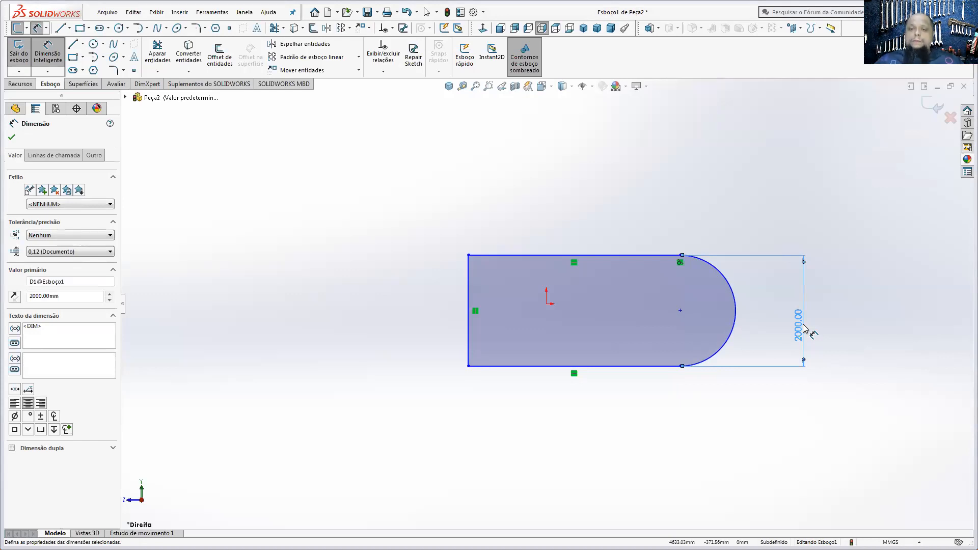
Step: Change the profile's height dimension to 25 mm
double_click(800, 328)
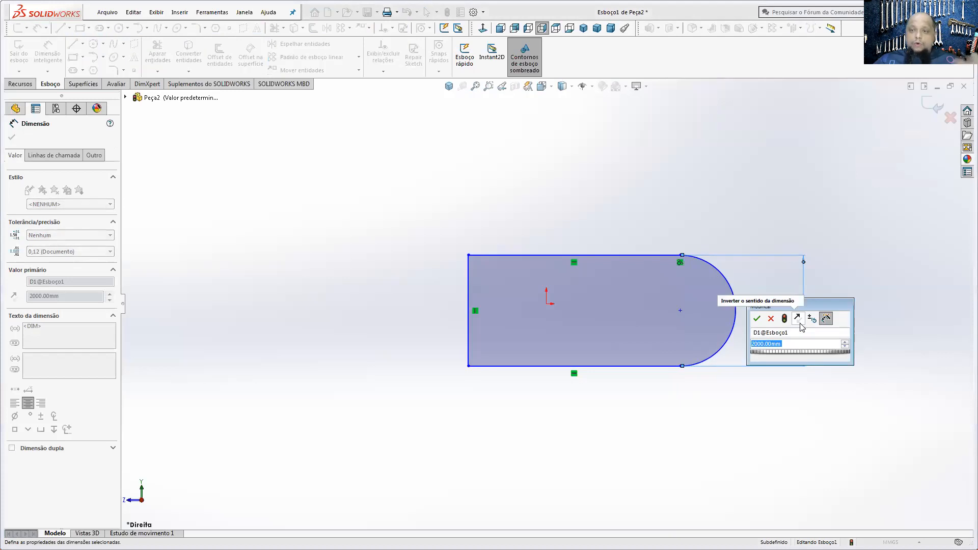
text(25)
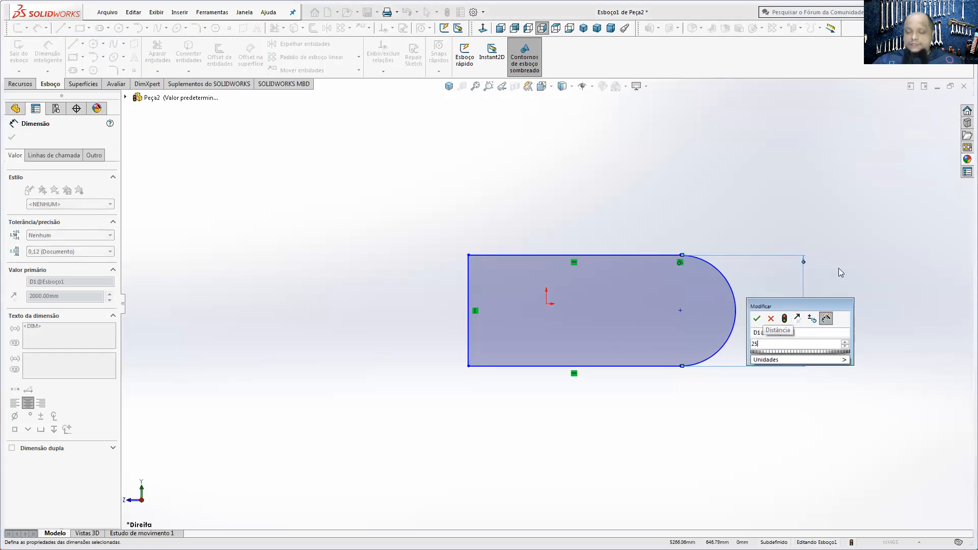
key(Return)
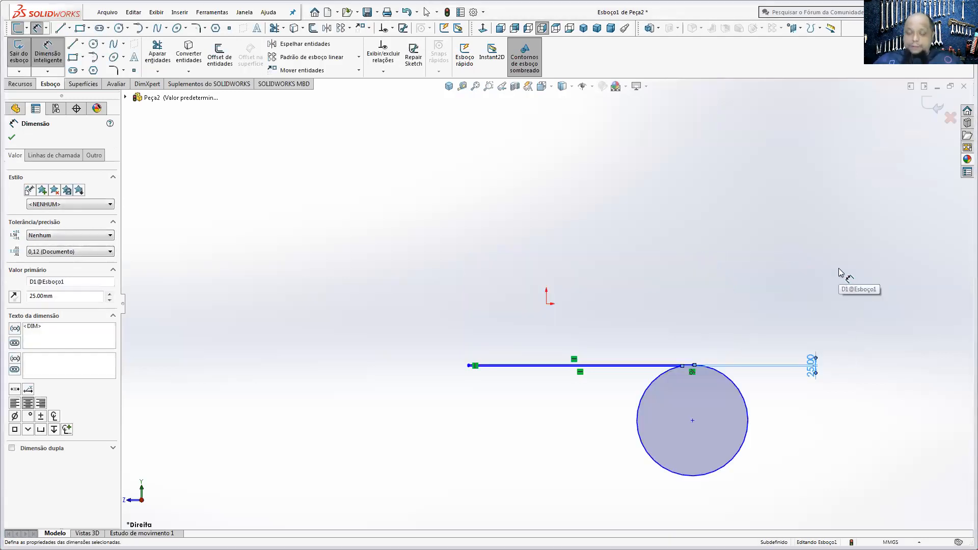
Step: Discard the sketch changes and start a new rectangle sketch on the right plane (Plano direito)
click(950, 117)
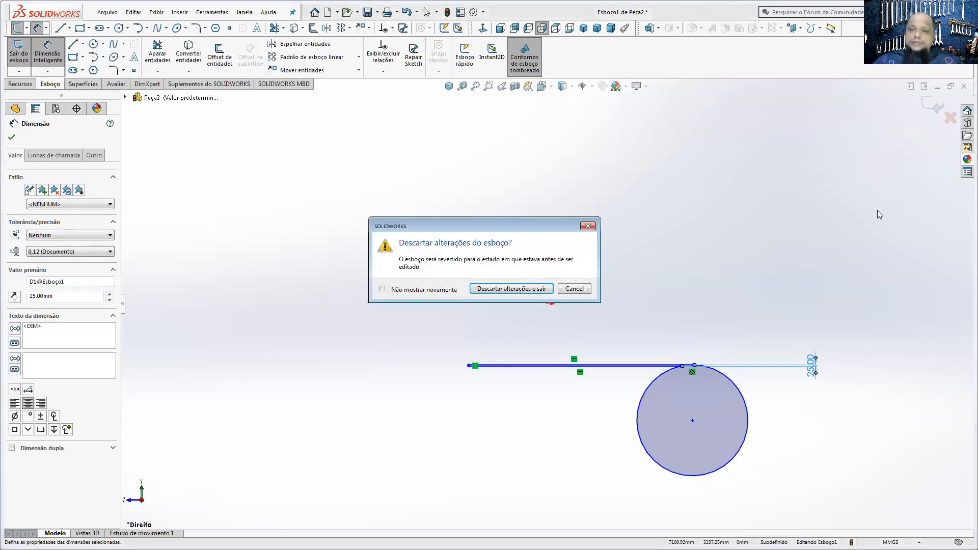
click(487, 289)
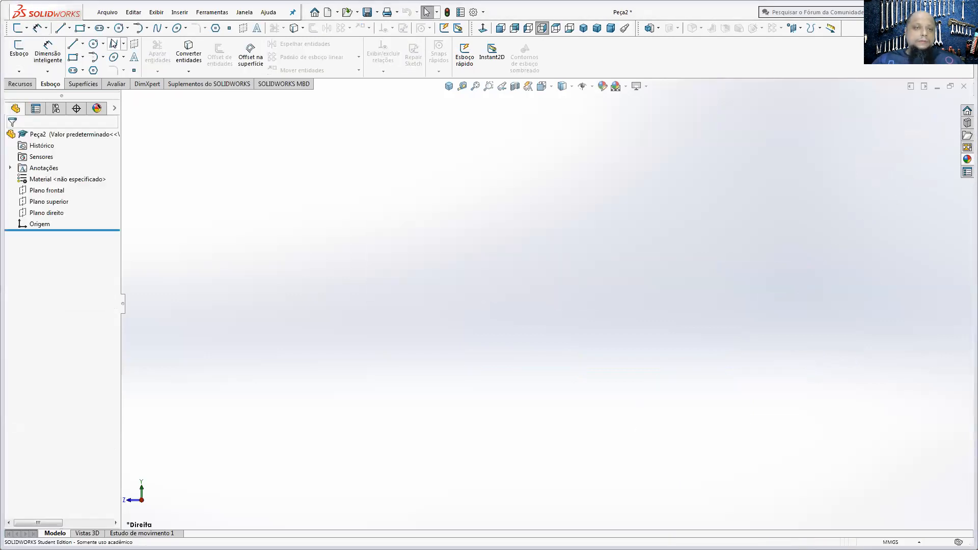
click(449, 87)
click(81, 57)
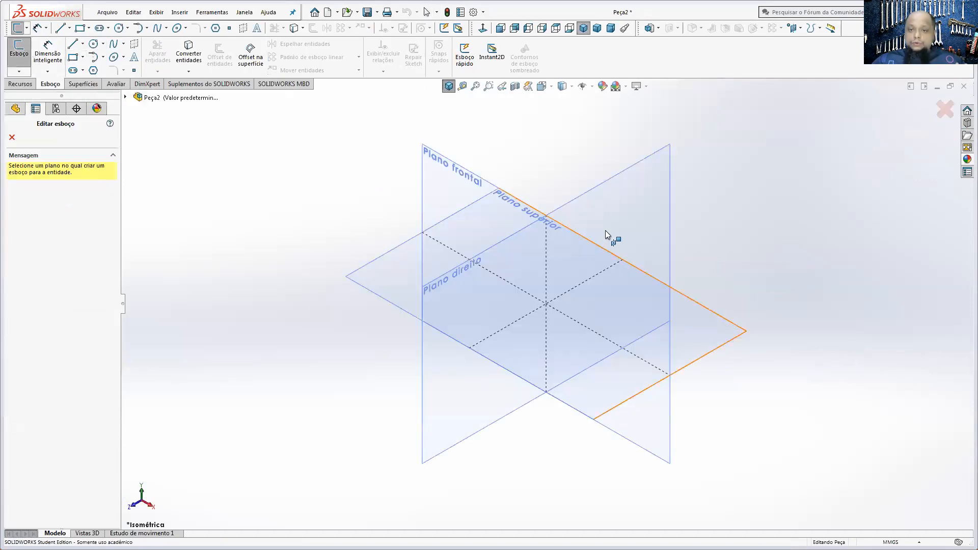
click(613, 236)
Step: Sketch a corner rectangle around the origin and a tangent circle of about 24 mm radius centred on its right side's midpoint
drag(446, 235, 683, 368)
click(93, 43)
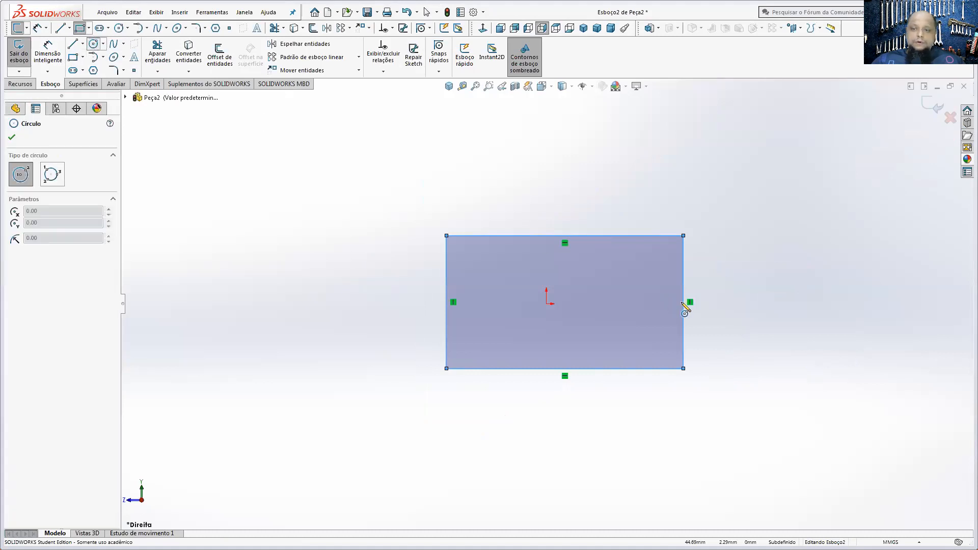
drag(684, 302, 684, 238)
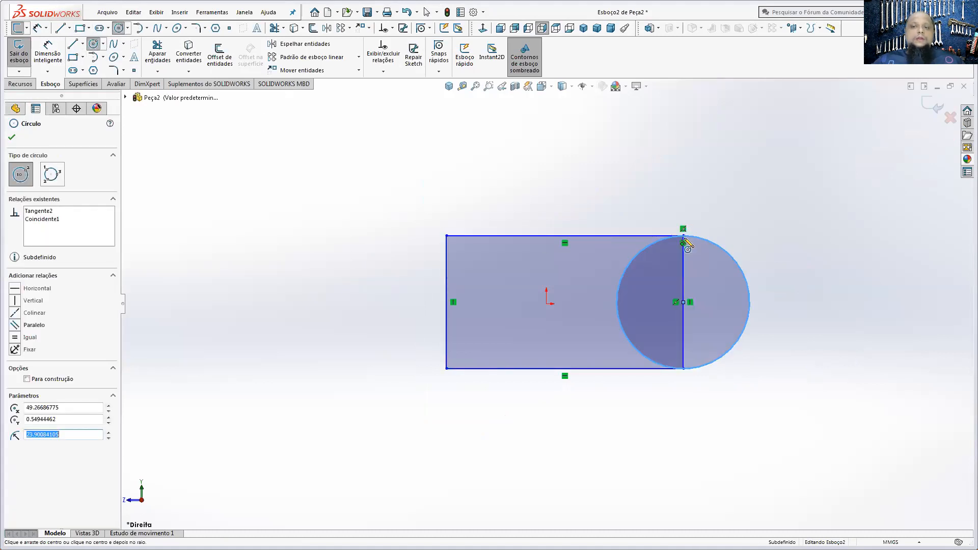
key(Escape)
Step: Trim the circle's inner half and the rectangle's right side, accepting the loss of the midpoint relation
click(157, 53)
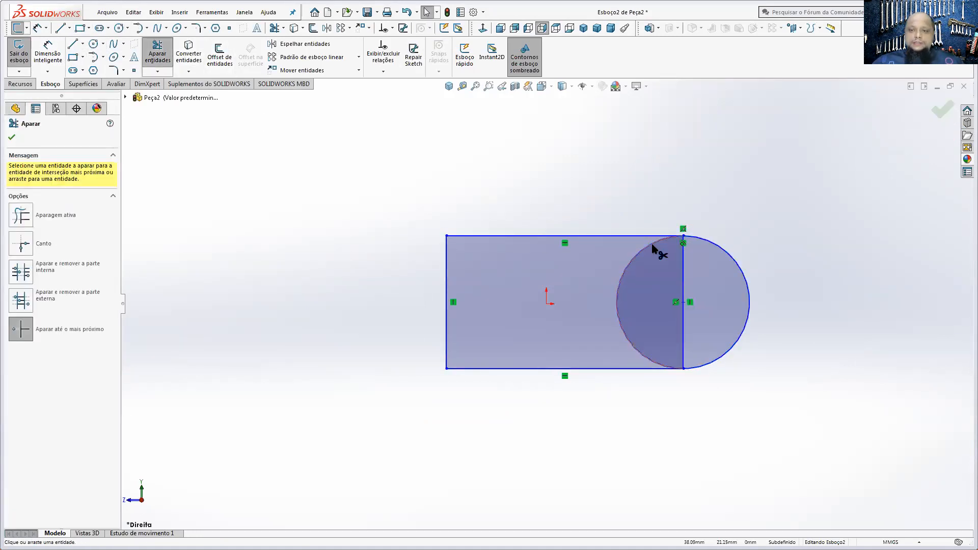
click(653, 247)
click(684, 275)
click(512, 288)
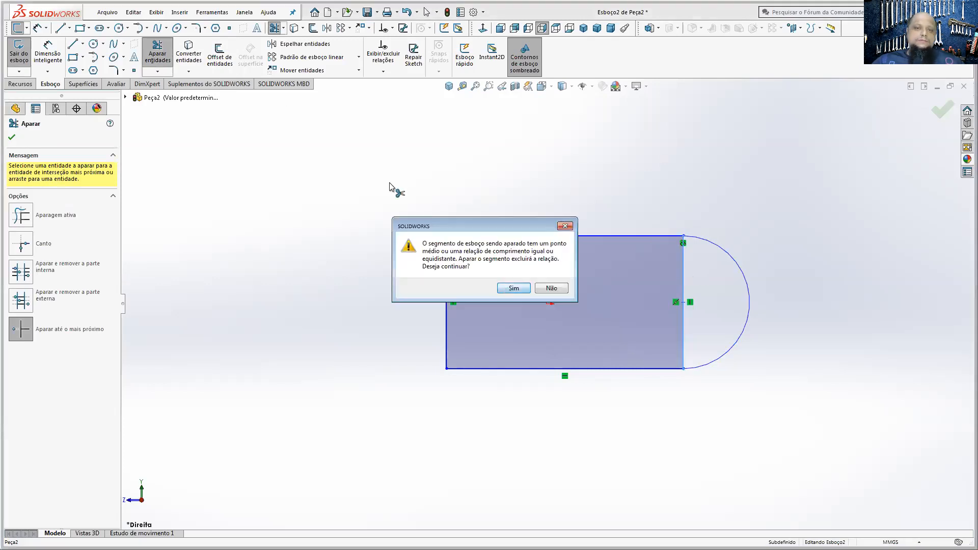
Step: Dimension the distance between the profile's two horizontal edges and set it to 25 mm
click(48, 54)
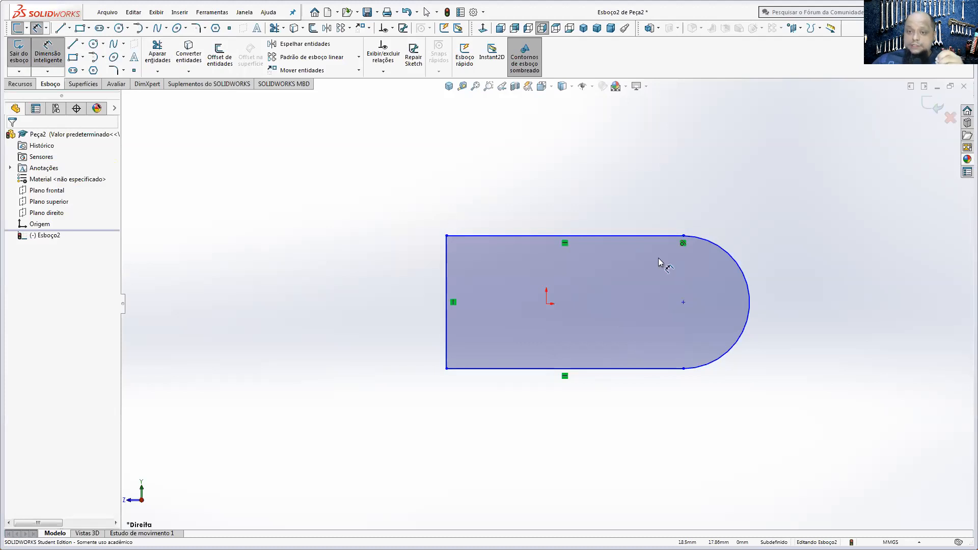
click(665, 236)
click(657, 369)
click(815, 316)
text(25)
key(Return)
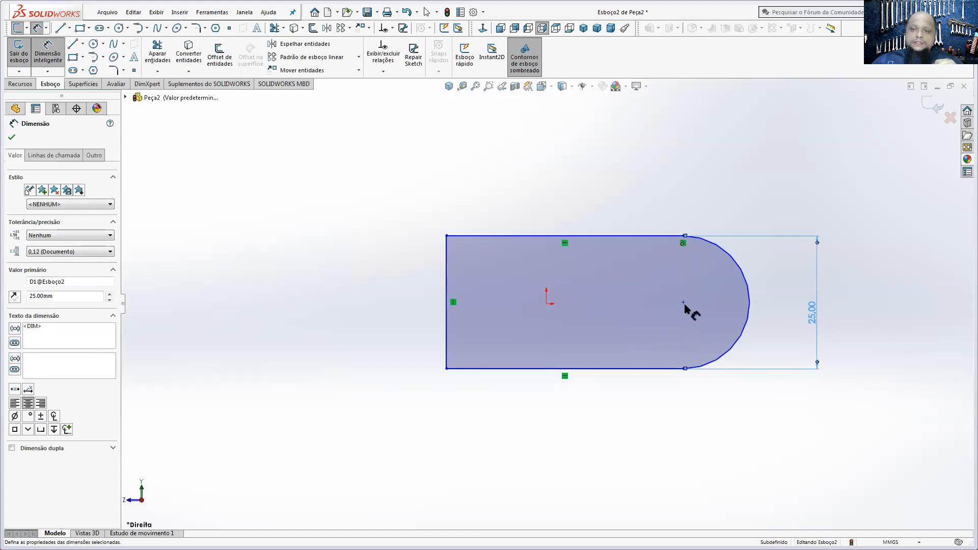
Step: Dimension the distance from the arc's centre to the straight vertical edge and set it to 60 mm
click(683, 303)
click(446, 295)
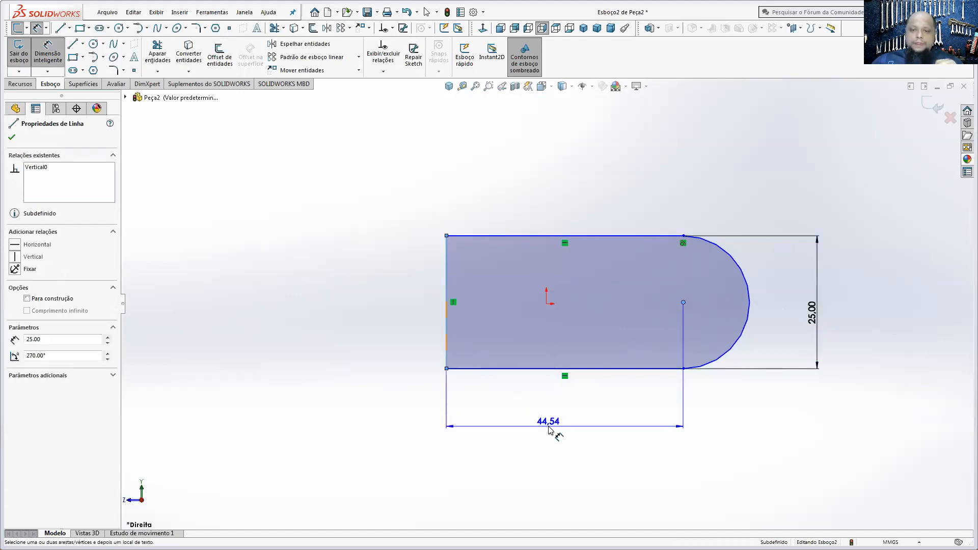
click(549, 431)
text(60)
key(Return)
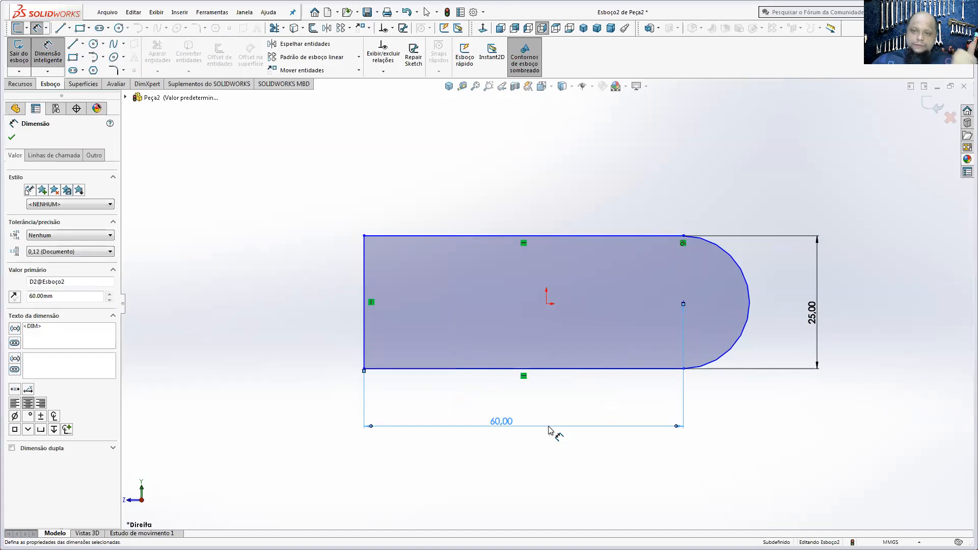
key(Escape)
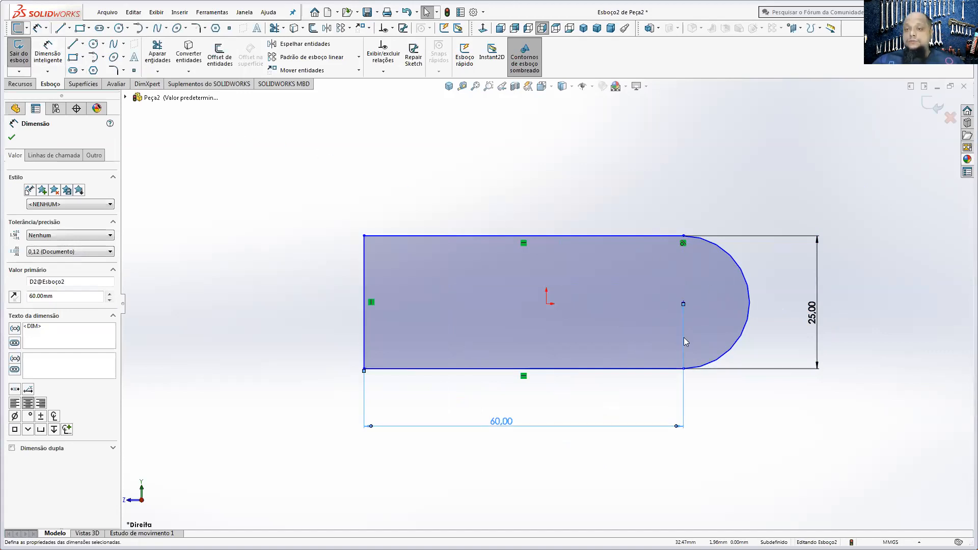
Step: Shift the profile slightly upward and dimension its upper edge from the origin at 25/2 mm
mouse_move(511, 235)
mouse_down()
mouse_move(560, 327)
mouse_move(631, 212)
mouse_move(473, 293)
mouse_move(516, 205)
mouse_move(518, 291)
mouse_move(532, 234)
mouse_up()
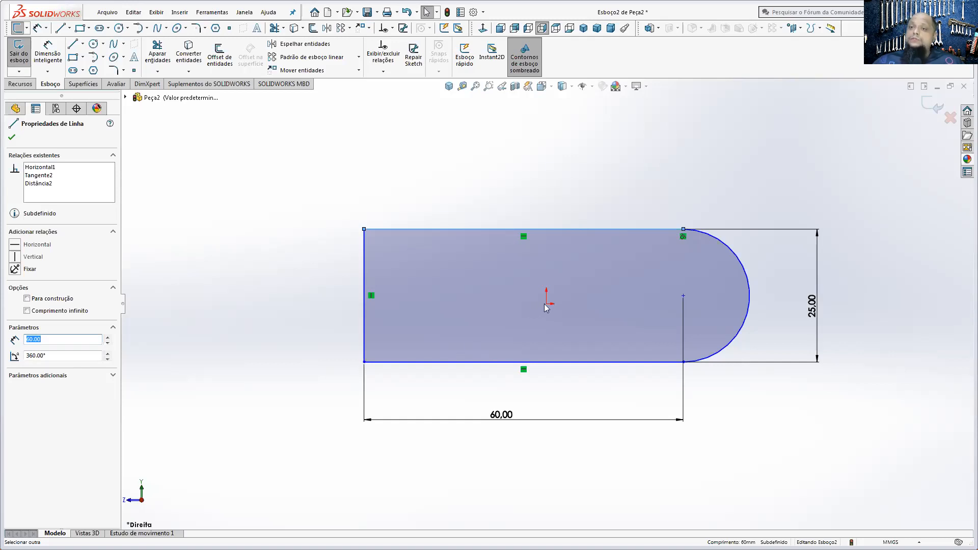
click(57, 55)
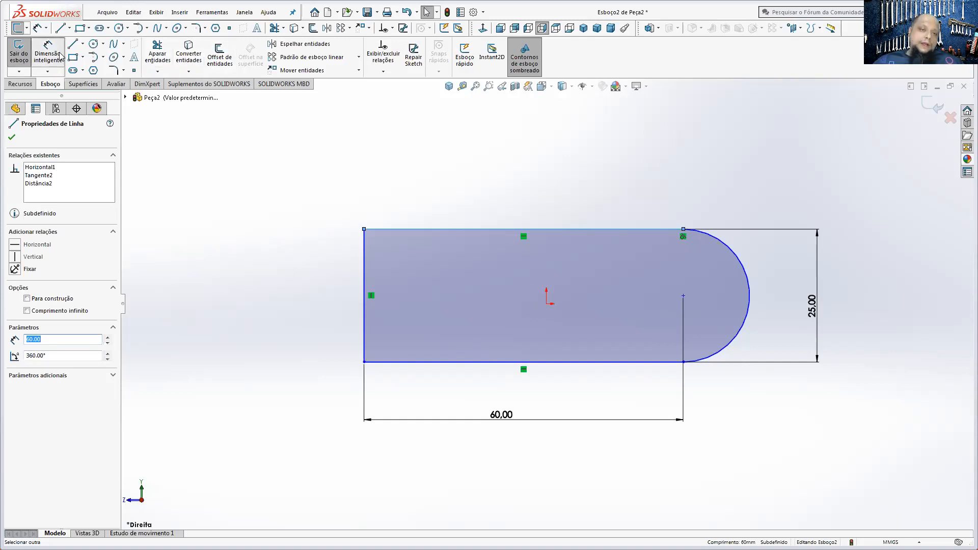
click(546, 303)
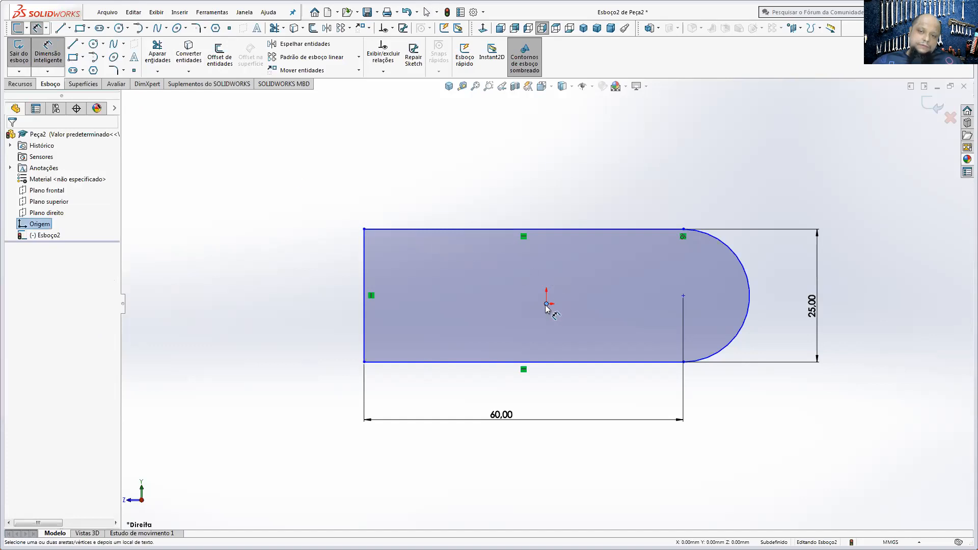
click(550, 230)
click(788, 269)
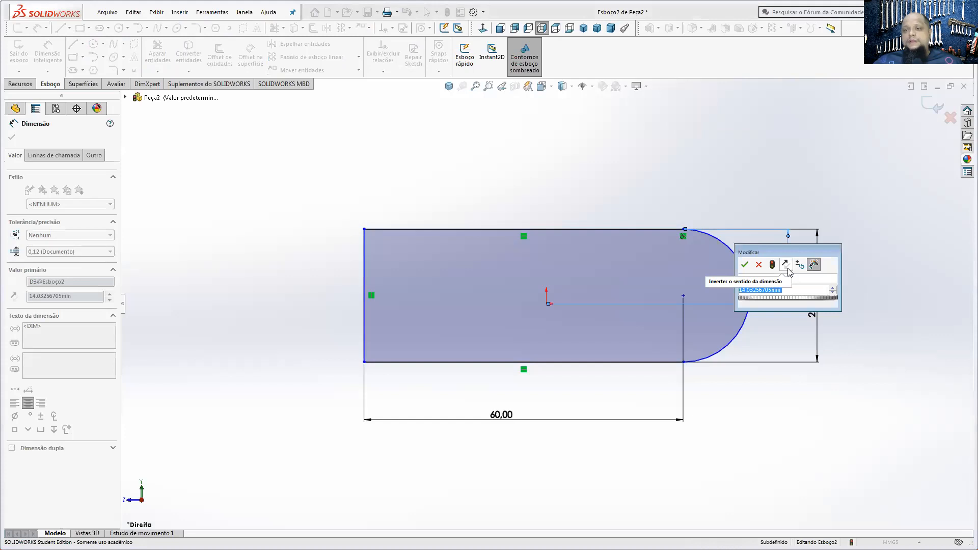
text(25/2)
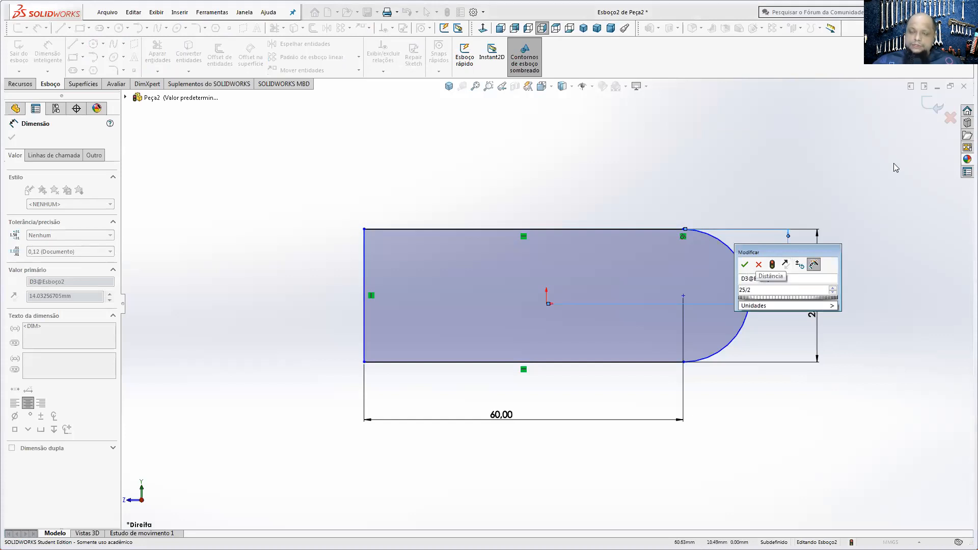
key(Return)
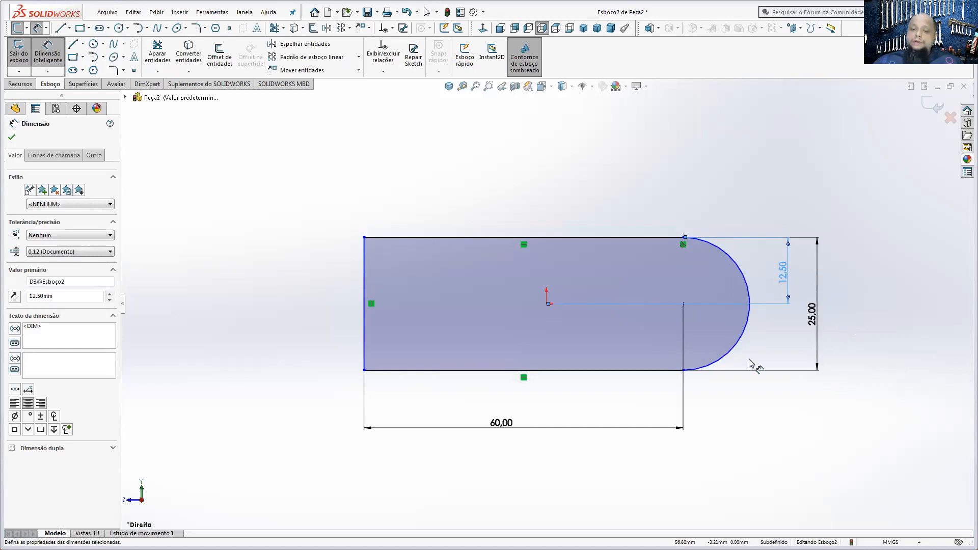
key(Escape)
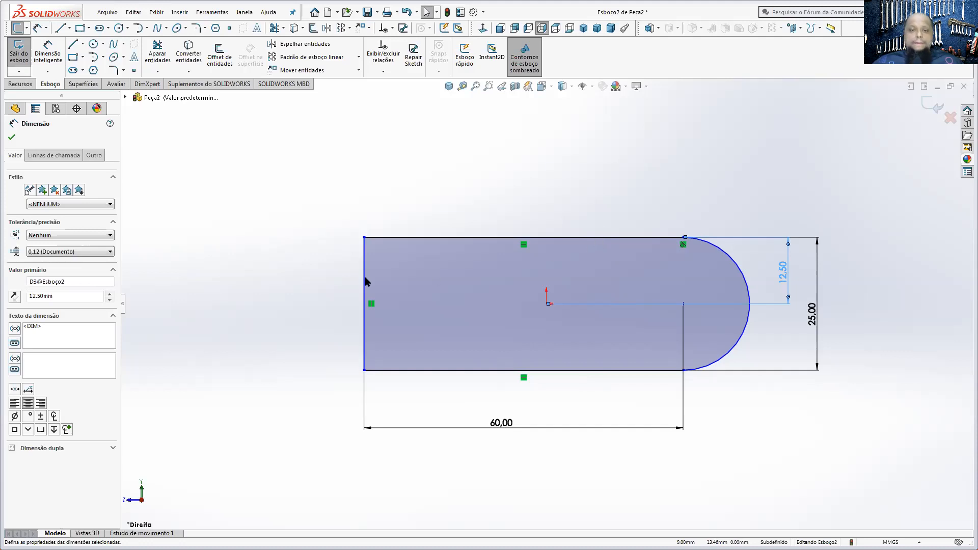
Step: Move the profile's vertical edge horizontally toward the origin to test the sketch's remaining freedom
click(380, 238)
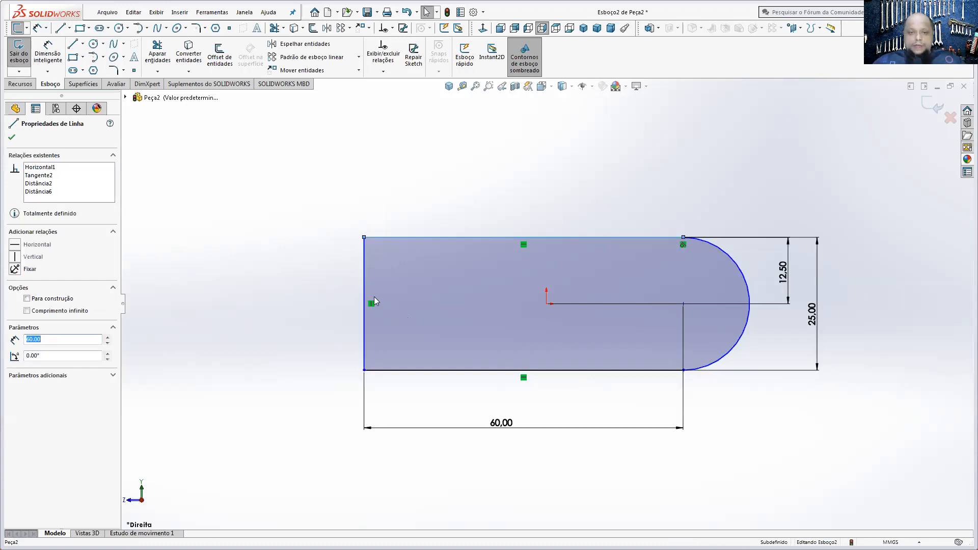
mouse_move(362, 289)
mouse_down()
mouse_move(227, 296)
mouse_move(450, 305)
mouse_move(339, 306)
mouse_move(431, 311)
mouse_up()
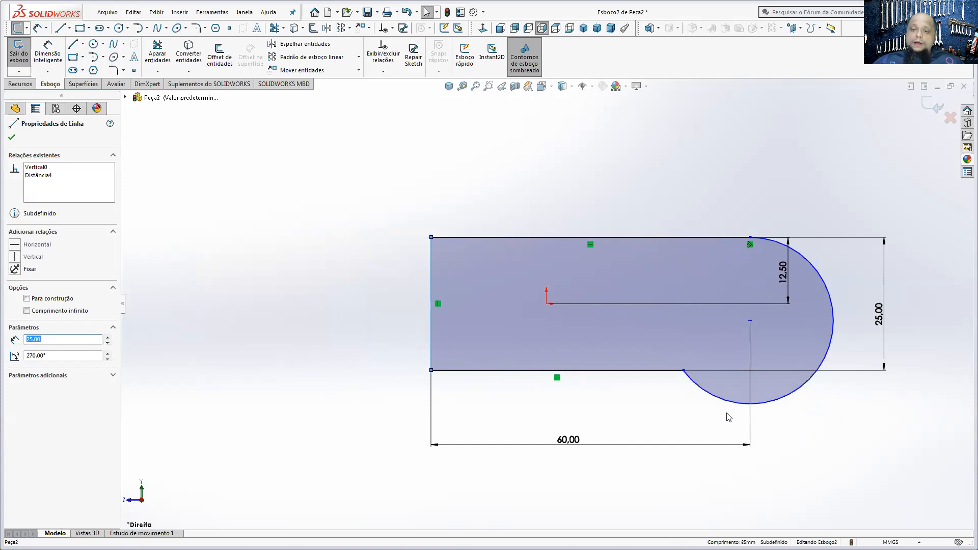
click(670, 417)
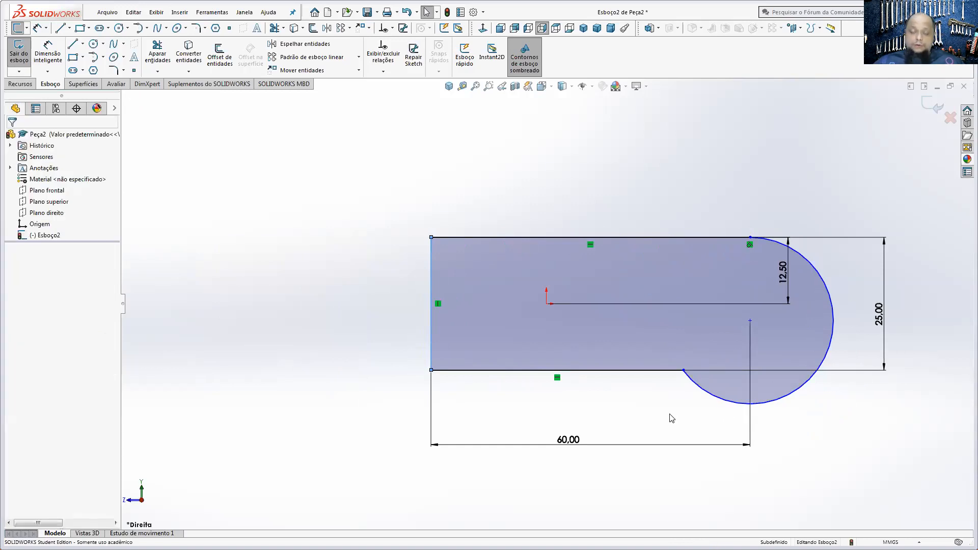
Step: Make the end arc tangent to the profile's lower line and shift the vertical edge slightly closer to the origin
click(697, 386)
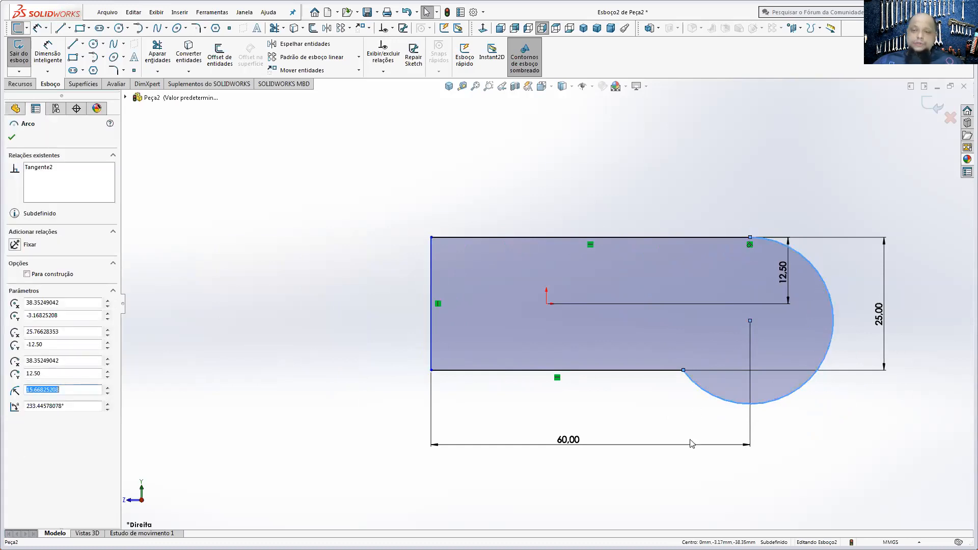
ctrl+click(668, 371)
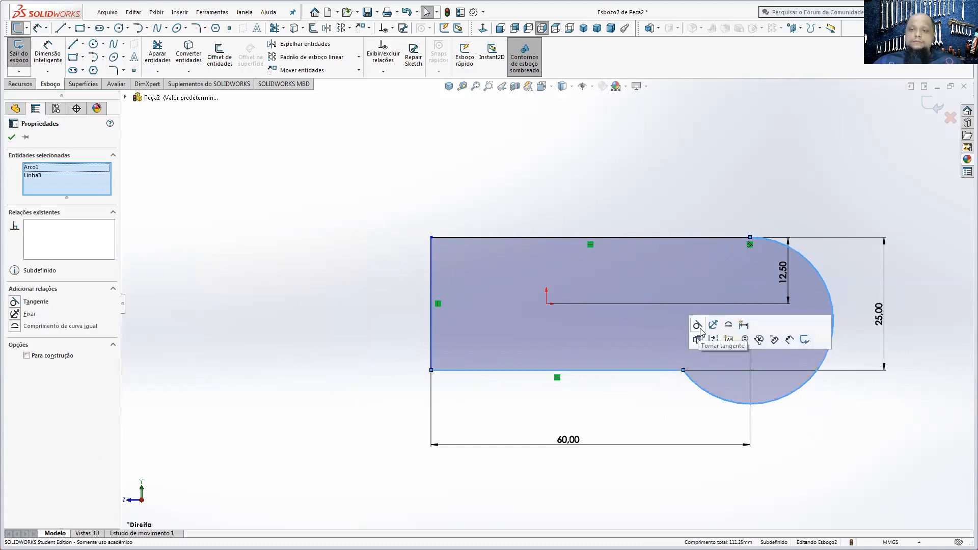
click(698, 326)
click(799, 378)
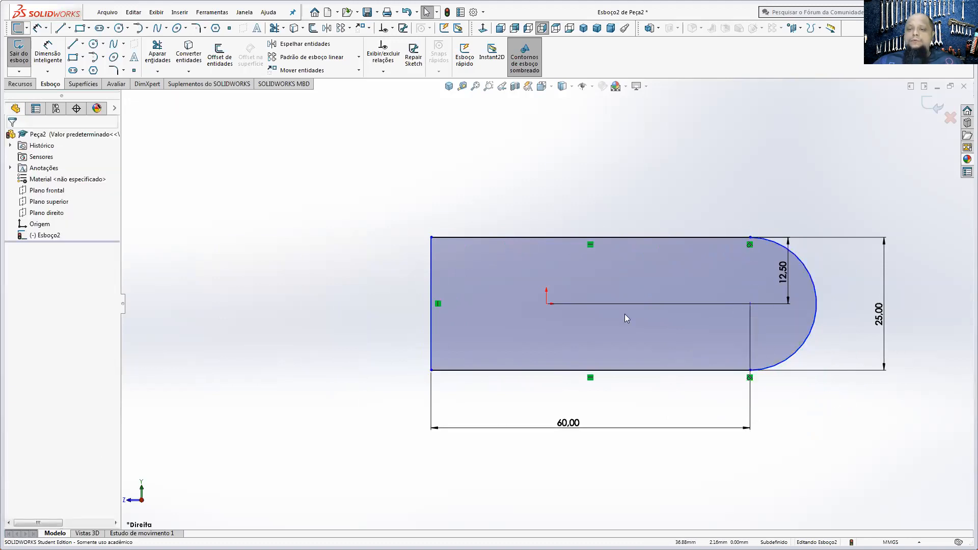
mouse_move(431, 288)
mouse_down()
mouse_move(361, 288)
mouse_move(479, 292)
mouse_move(442, 291)
mouse_up()
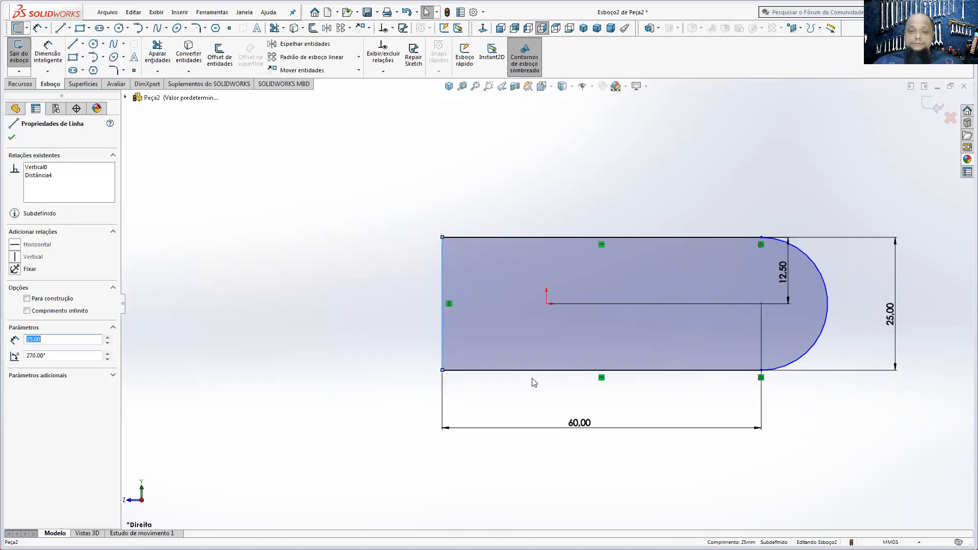
click(531, 393)
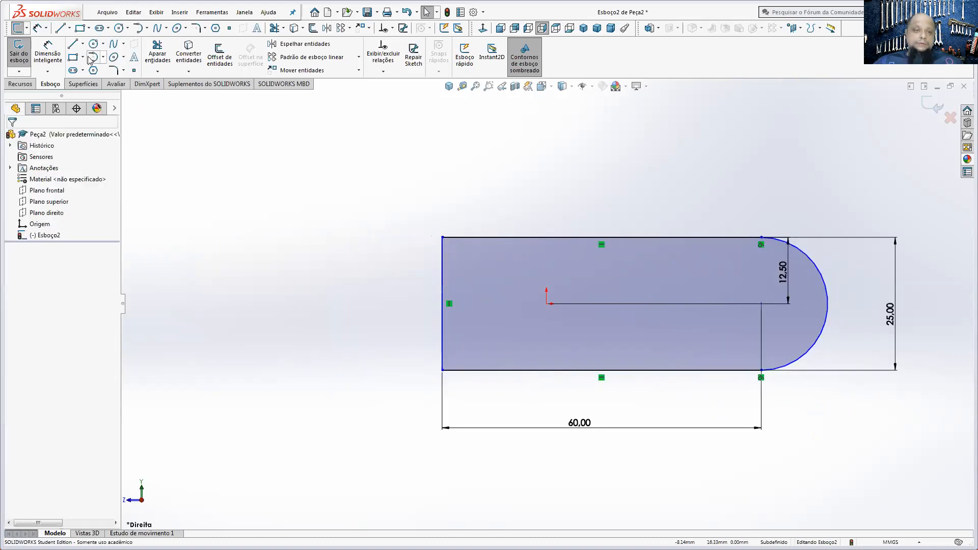
Step: Dimension the horizontal distance from the origin to the profile's straight vertical edge and set it to 30 mm
click(48, 53)
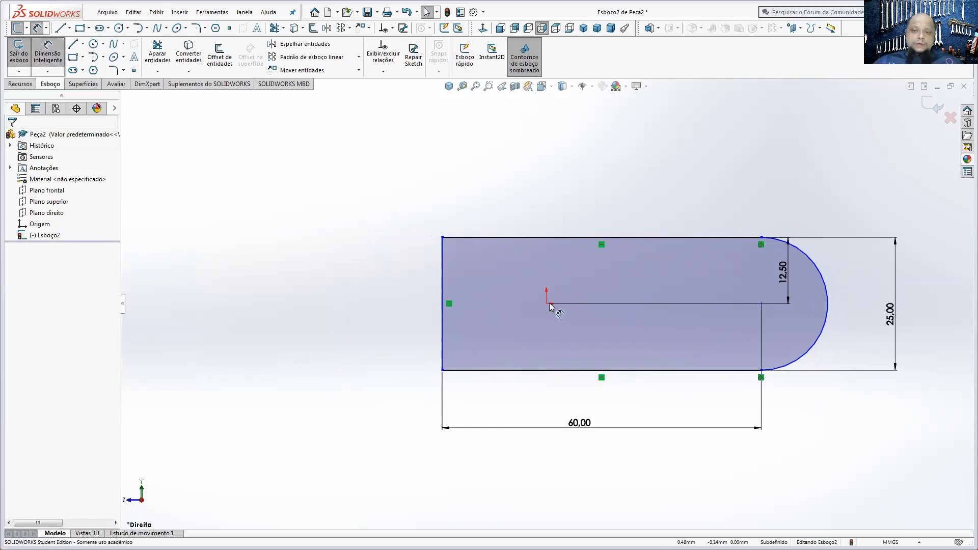
click(547, 304)
click(442, 298)
click(498, 406)
text(30)
key(Return)
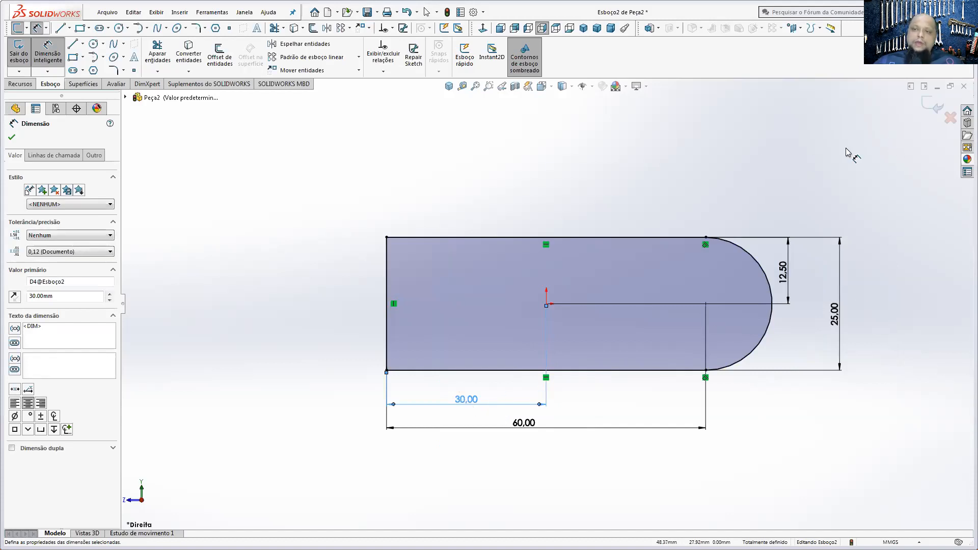
Step: Extrude the profile 20 mm as a blind boss, taking the width from the PEÇA 01 drawing
click(10, 84)
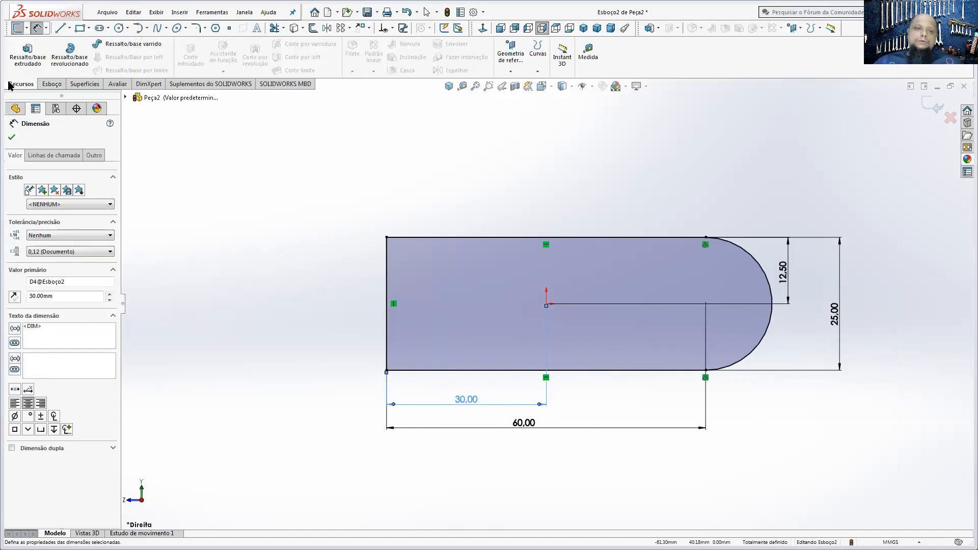
click(27, 53)
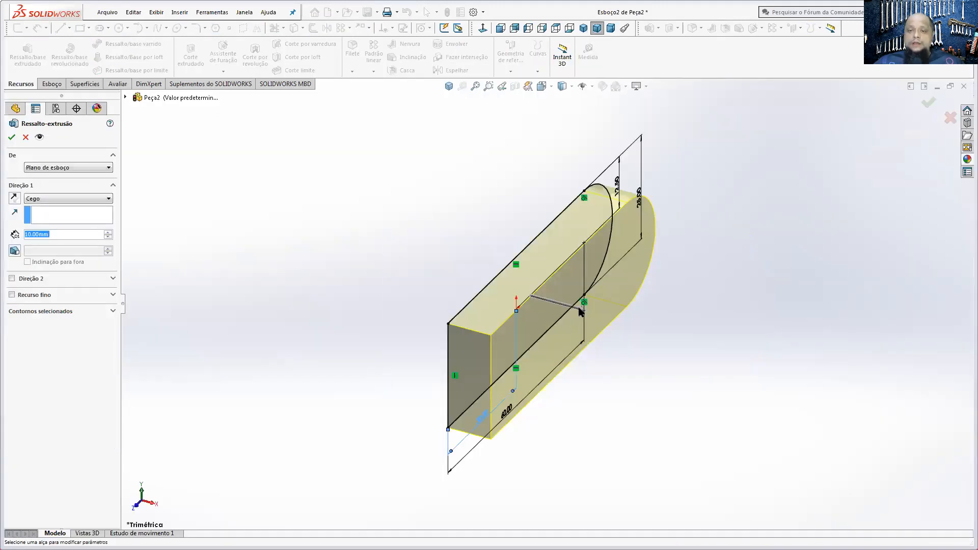
mouse_move(583, 309)
mouse_down()
mouse_move(681, 352)
mouse_move(804, 371)
mouse_move(369, 254)
mouse_move(688, 349)
mouse_up()
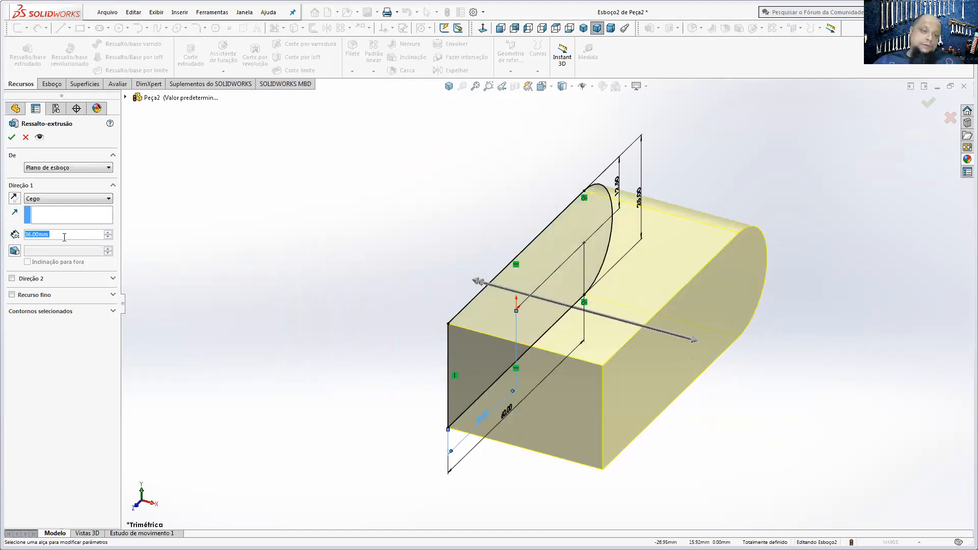
key(alt+Tab)
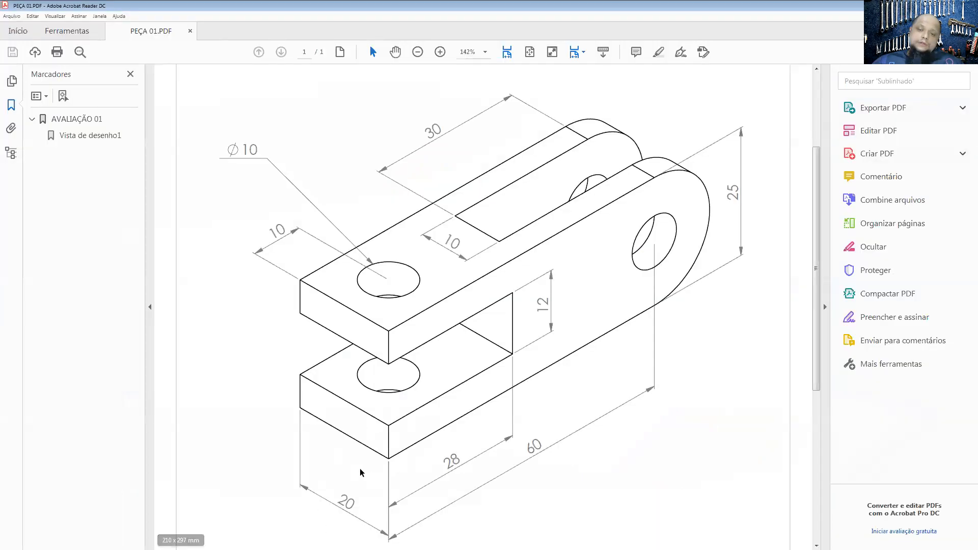
key(alt+Tab)
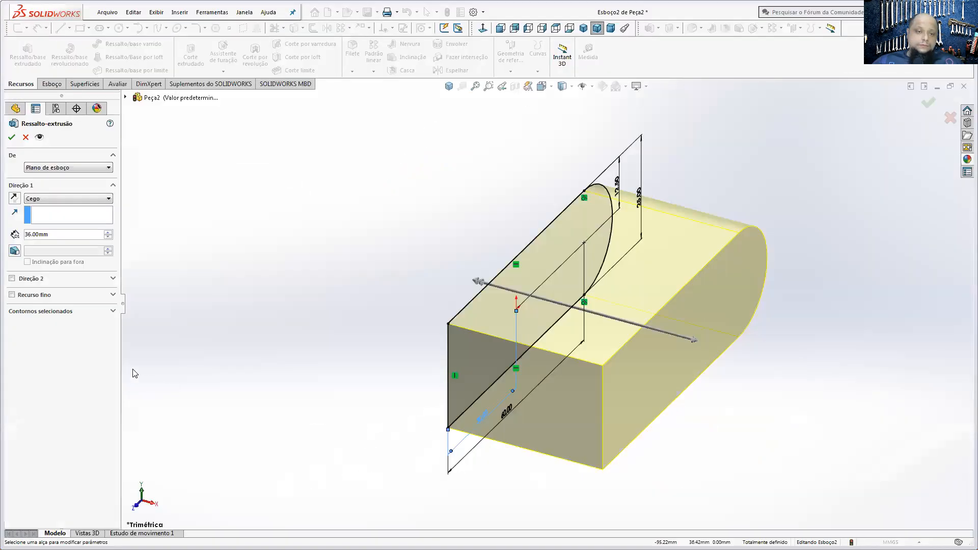
text(20)
key(Return)
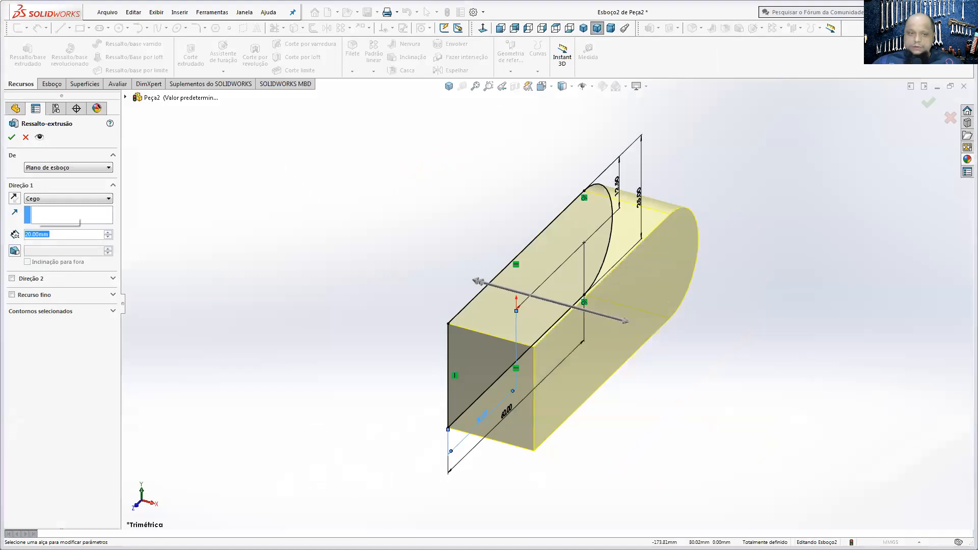
click(11, 137)
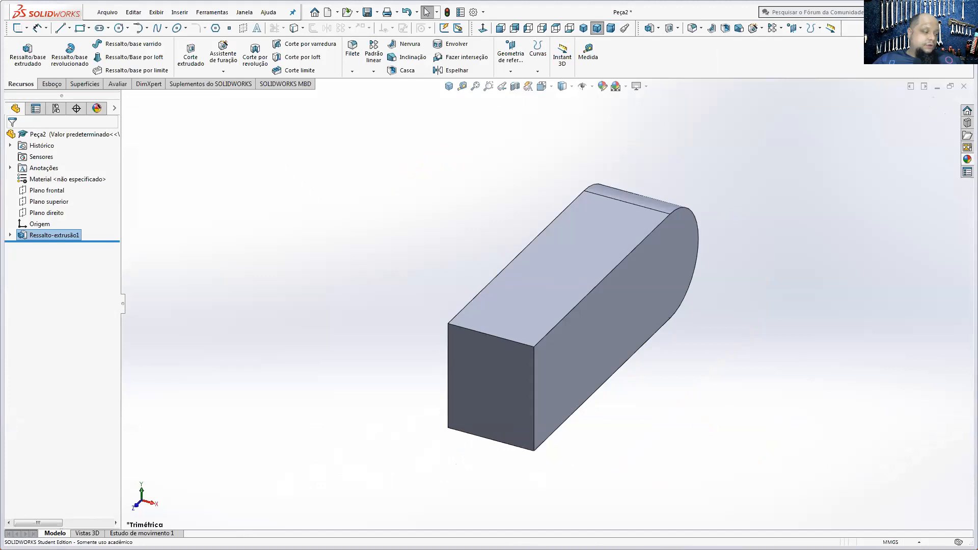
Step: Check the PEÇA 01 drawing, then start a sketch on the body's flat round-ended side face, viewed face-on
key(alt+Tab)
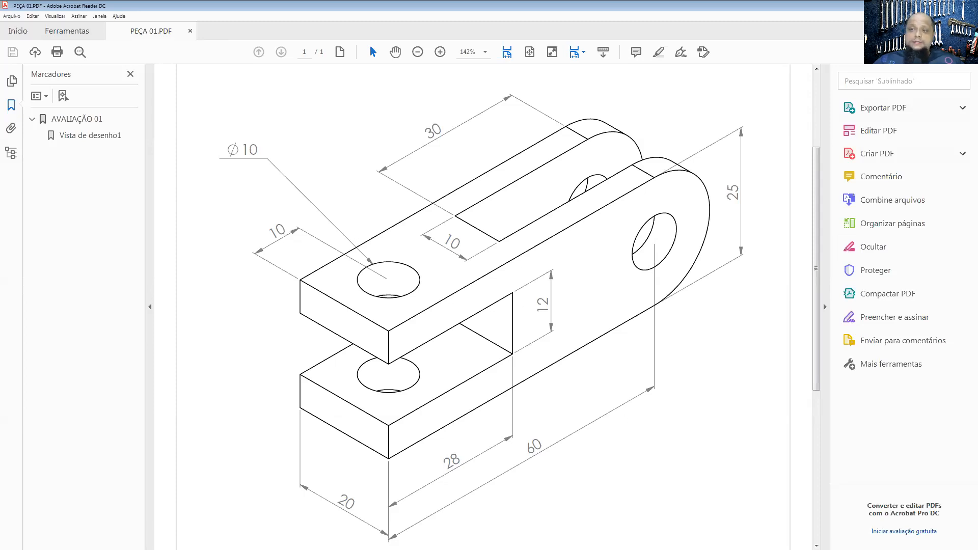
click(932, 5)
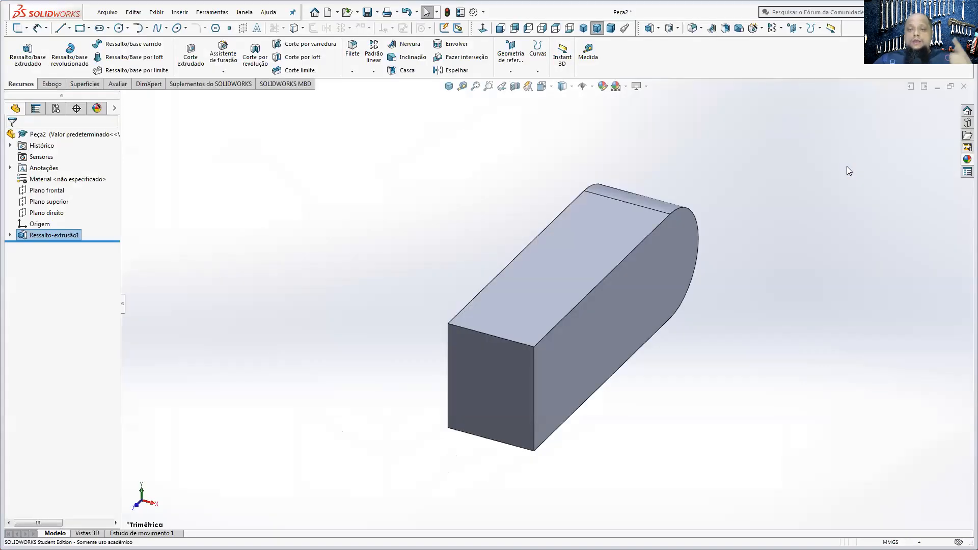
click(661, 294)
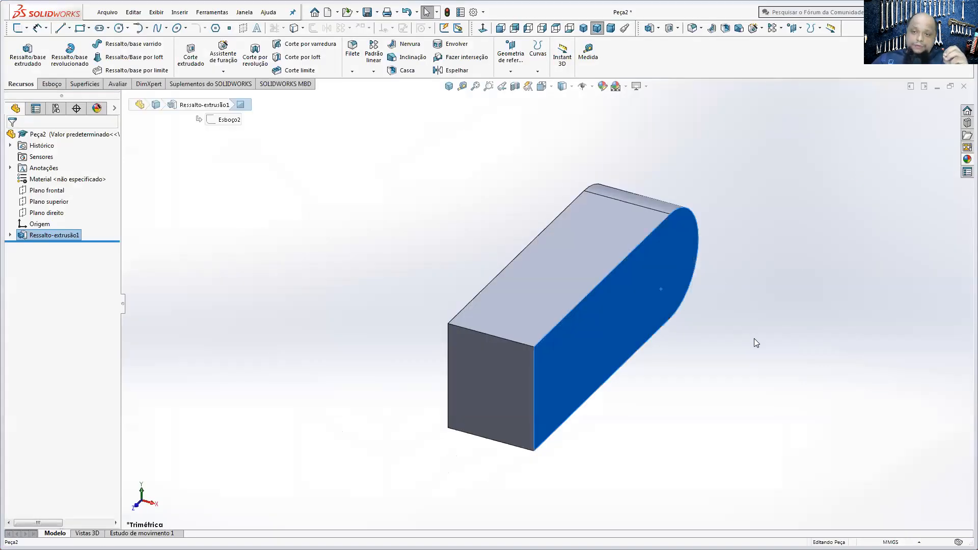
click(46, 83)
click(19, 60)
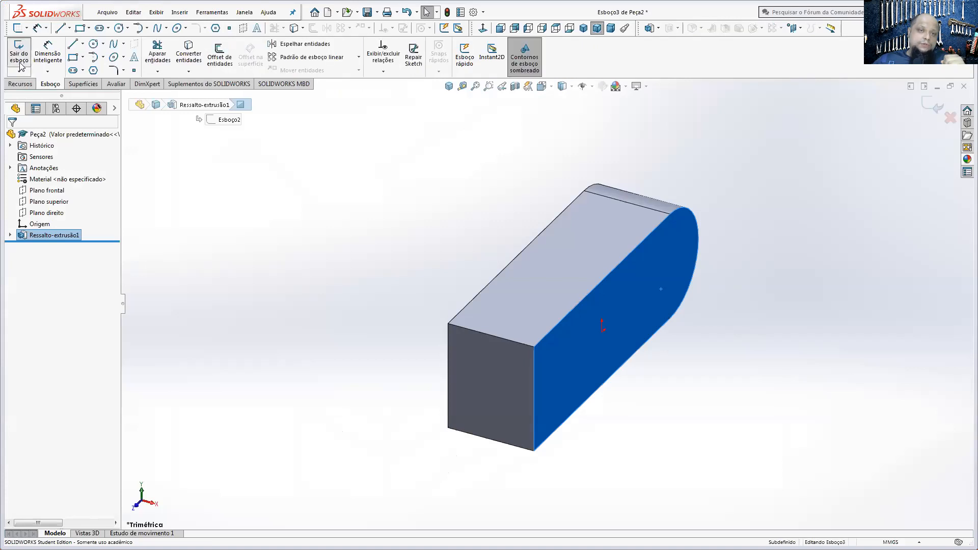
click(484, 29)
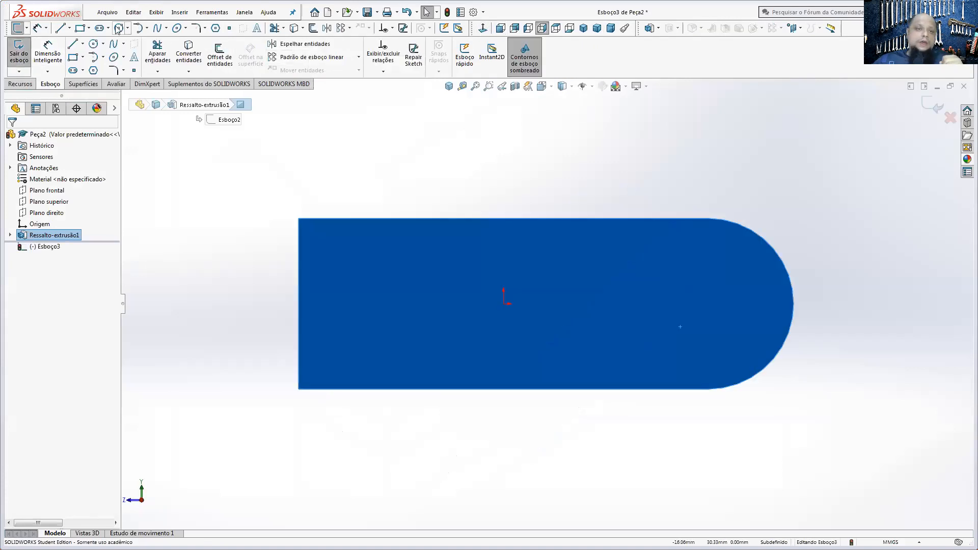
Step: Sketch a circle of about 6.3 mm radius near the rounded end and a rectangle about 29 by 13 mm overlapping the straight end
click(93, 44)
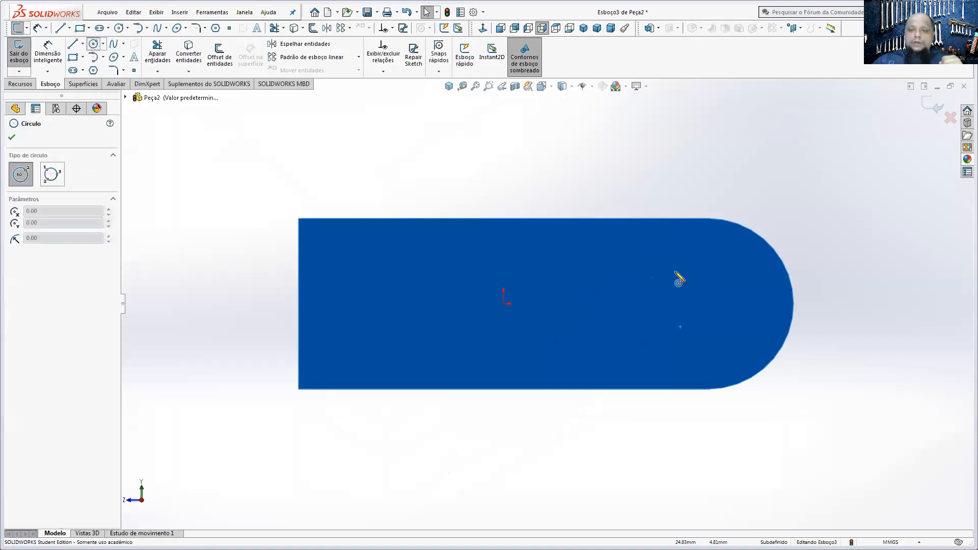
click(699, 285)
click(731, 258)
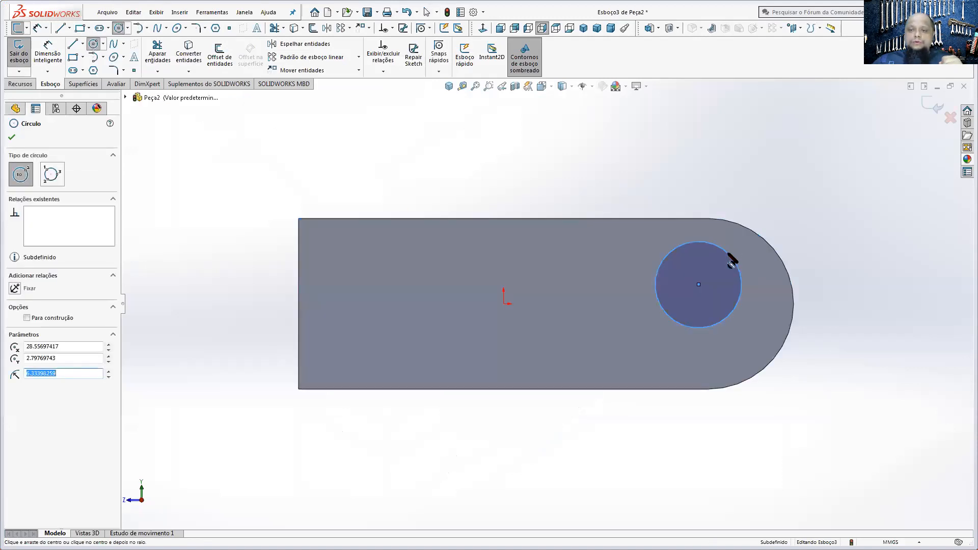
click(73, 57)
click(249, 252)
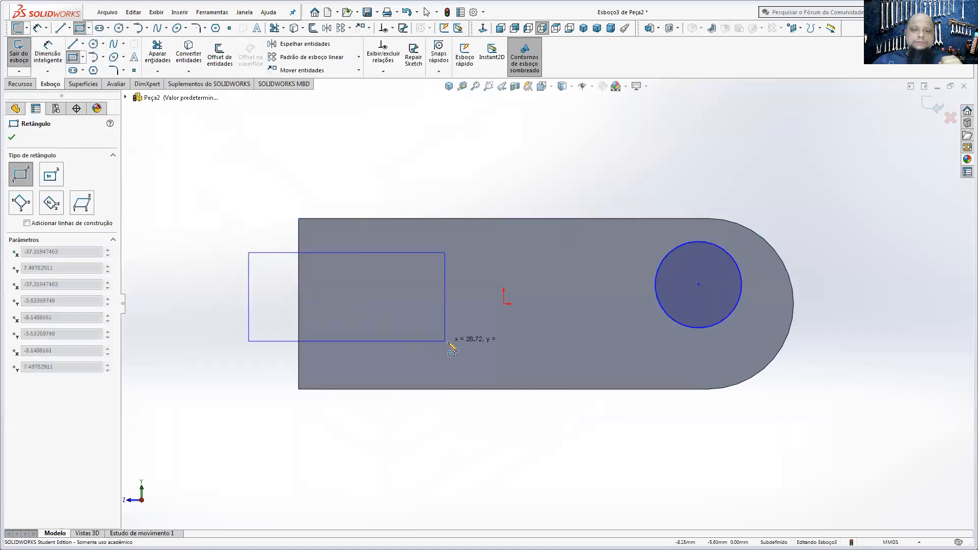
click(448, 342)
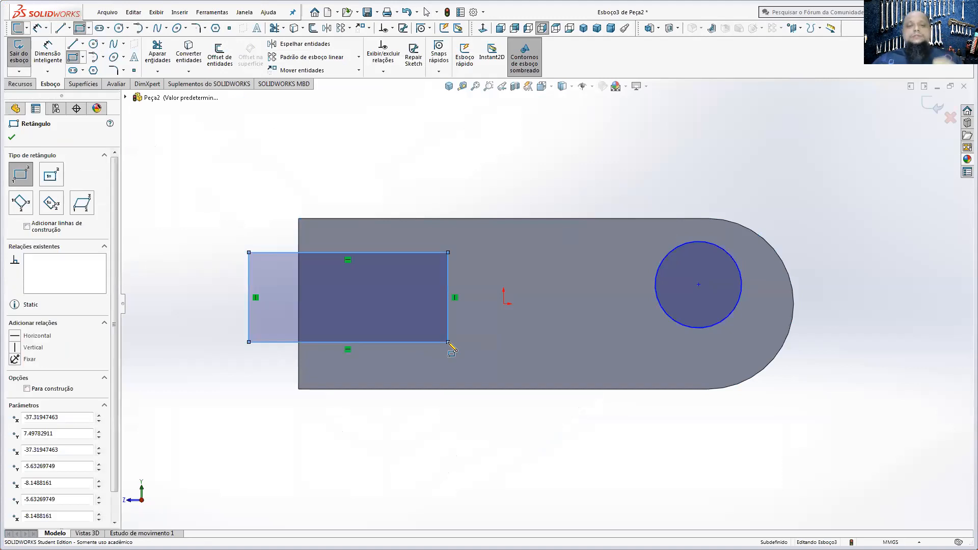
Step: Dimension the height of the rectangle's inner vertical side and set it to 12 mm
click(45, 62)
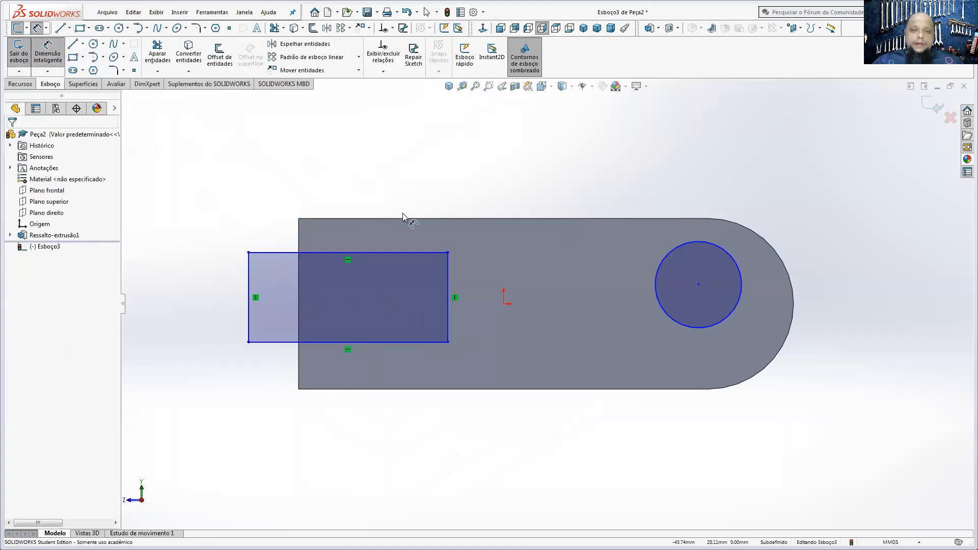
click(448, 271)
click(513, 169)
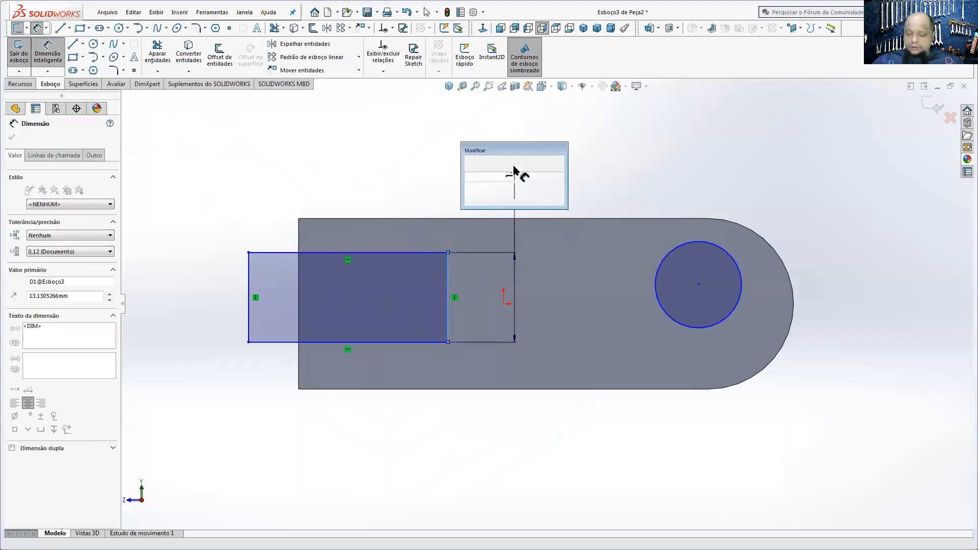
text(12)
key(Return)
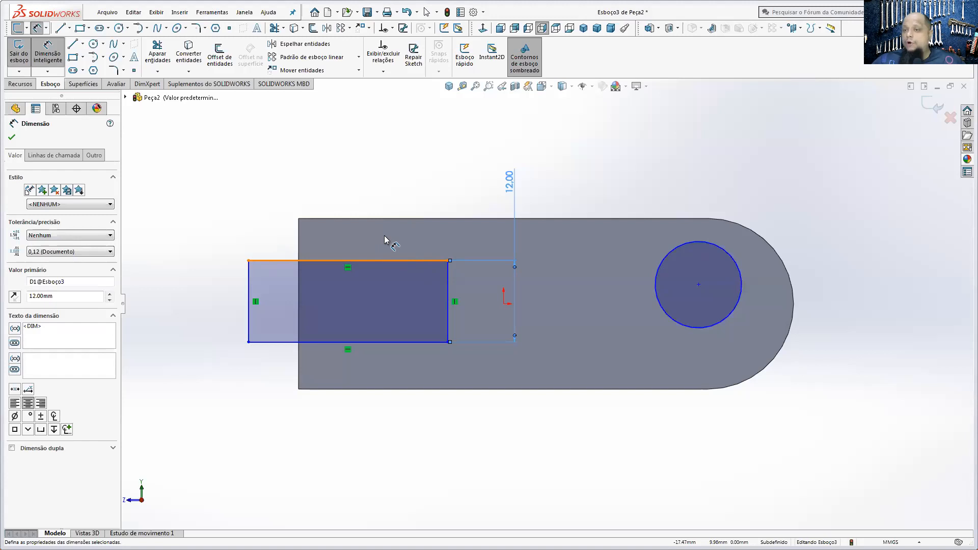
Step: Dimension the gap between the rectangle's upper line and the body's upper edge as (25-12)/2 mm
click(396, 261)
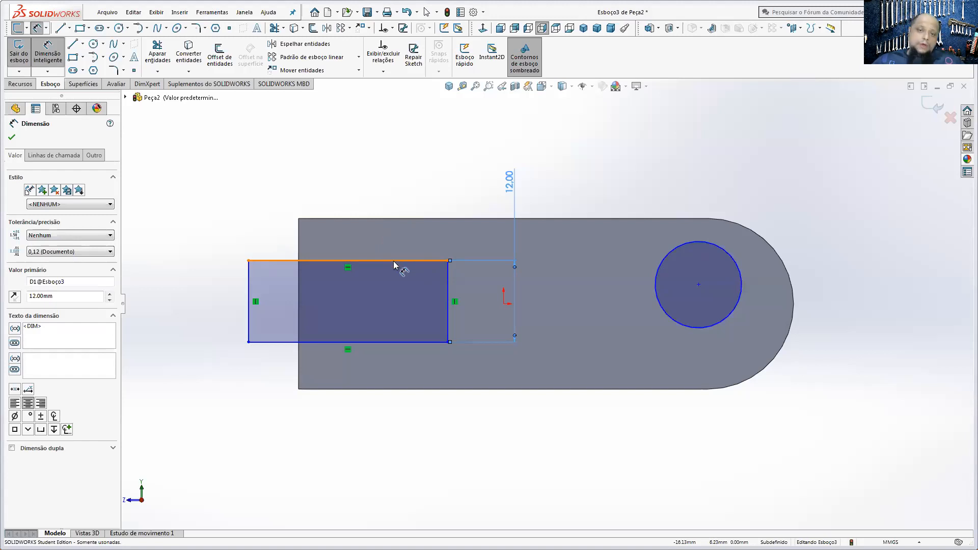
click(392, 219)
click(359, 153)
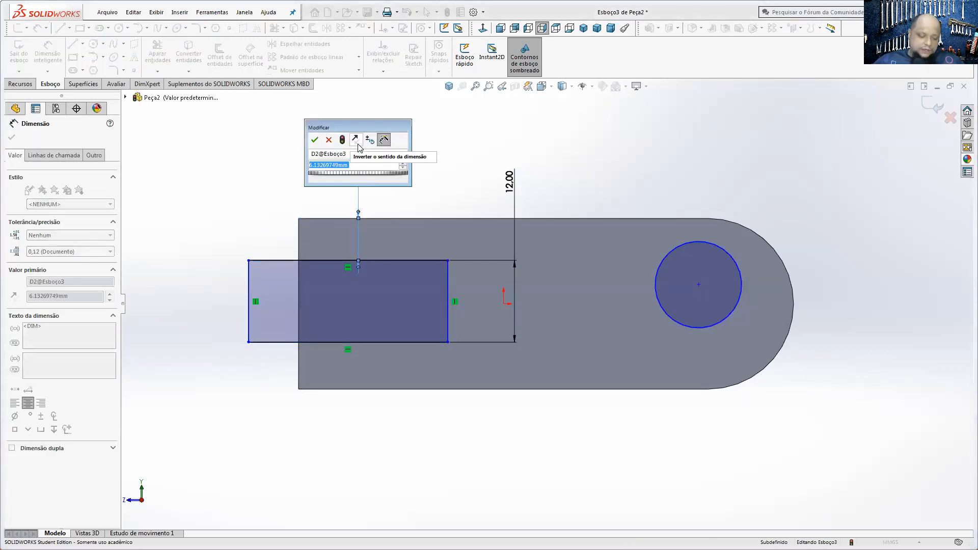
text(=)
text((25-12)
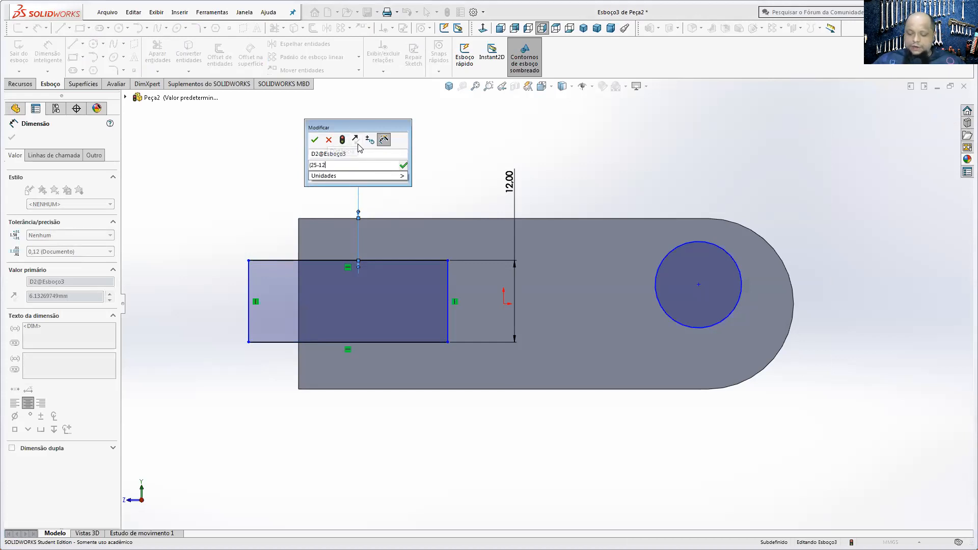
text())
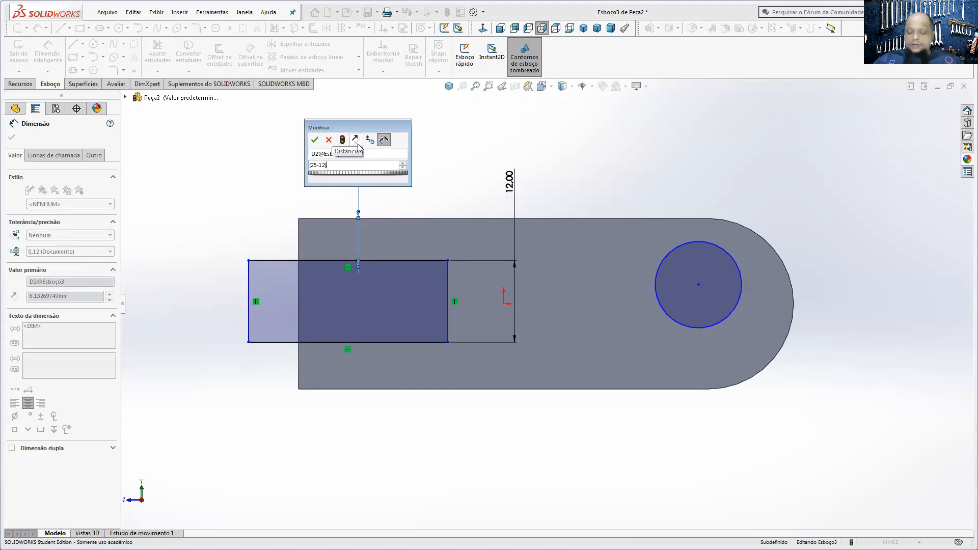
text(/2)
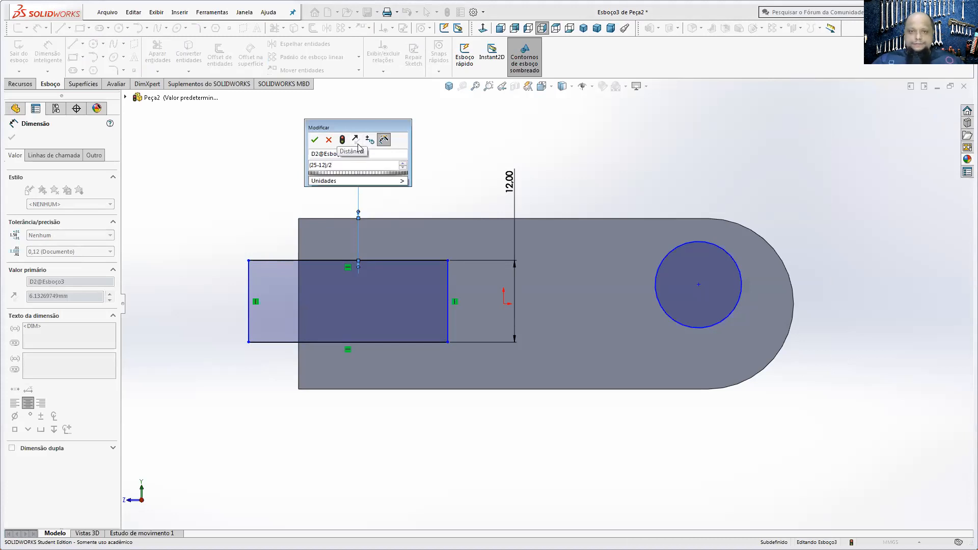
key(Return)
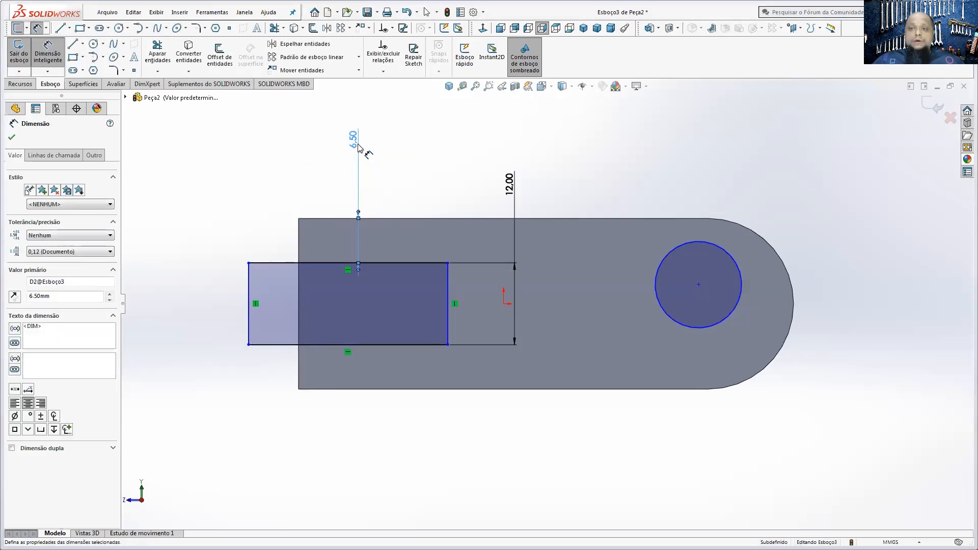
click(405, 345)
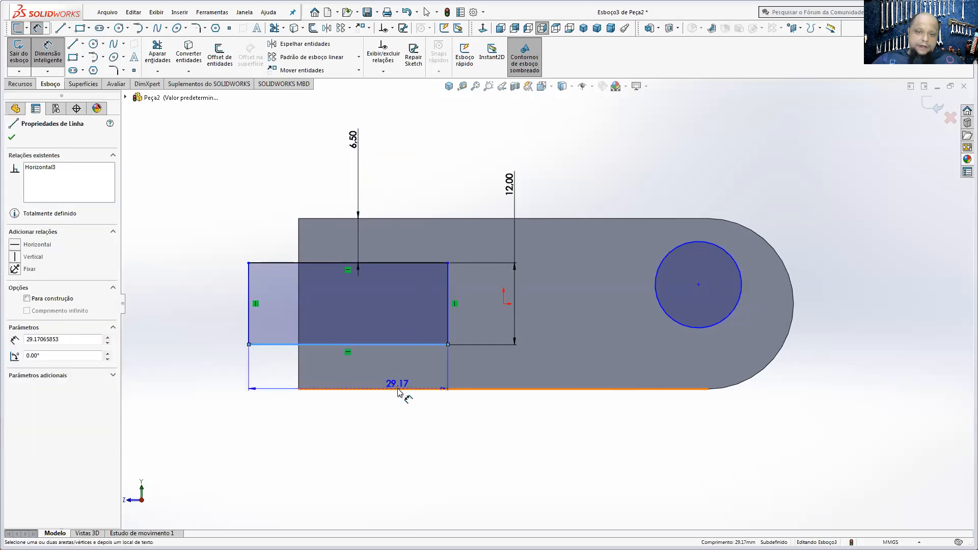
click(398, 389)
click(374, 406)
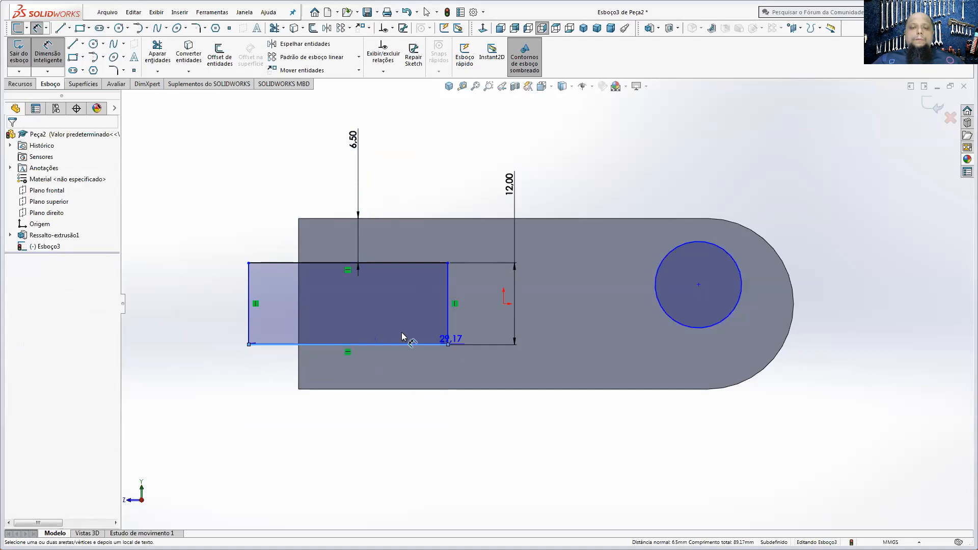
key(Escape)
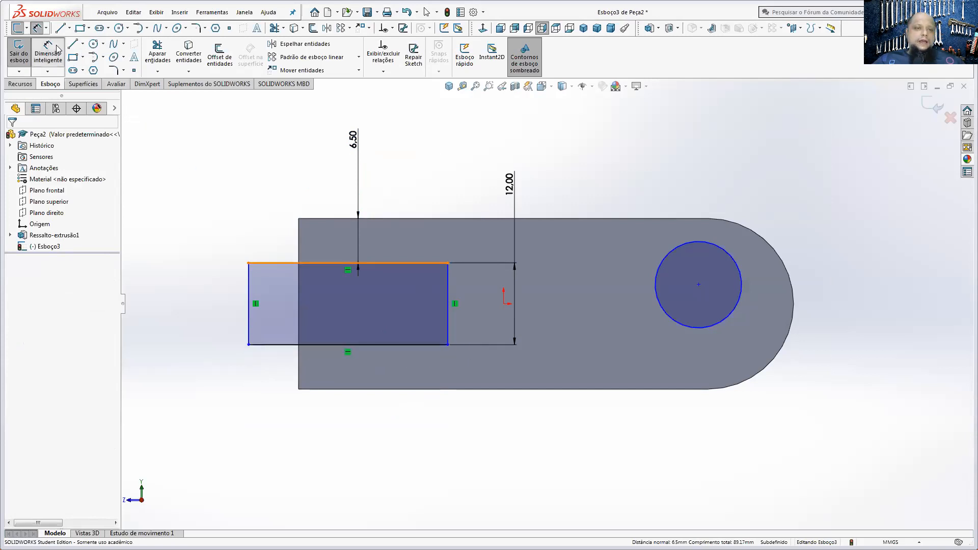
Step: Dimension the distance from the body's straight end to the rectangle's inner vertical side at 28 mm
click(447, 315)
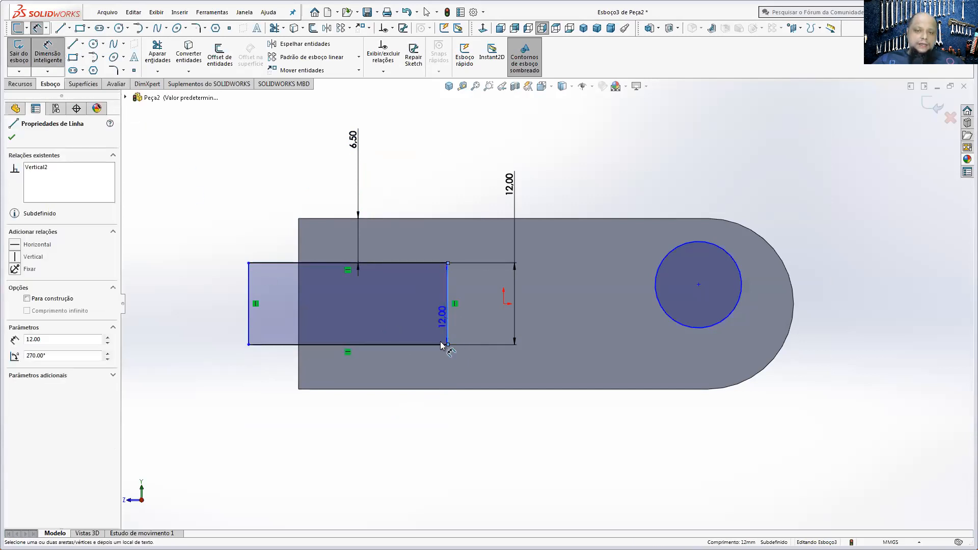
click(299, 371)
click(347, 447)
text(28)
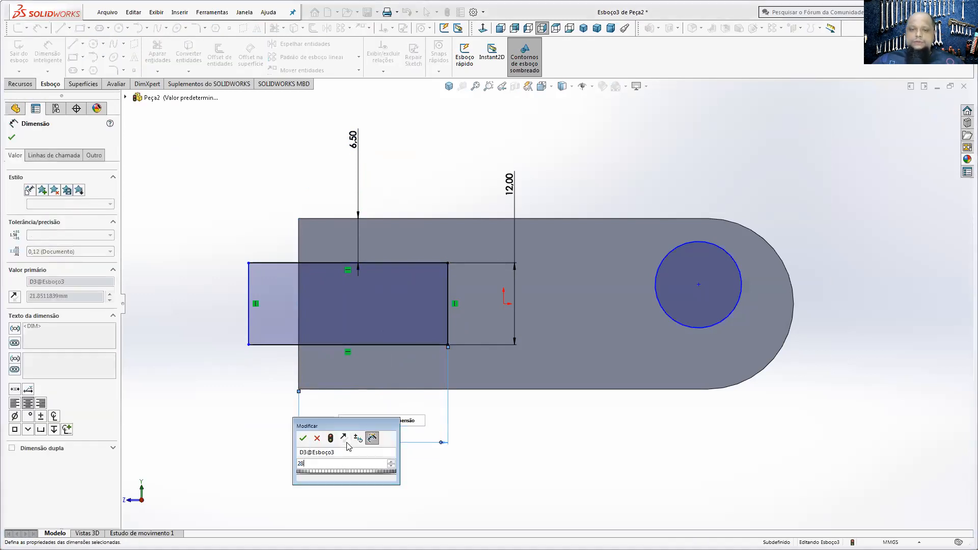
key(Return)
key(Escape)
Step: Move the rectangle's outer vertical side inward and outward to test its freedom, leaving it slightly beyond the body's straight end
drag(291, 298, 274, 297)
drag(288, 304, 333, 309)
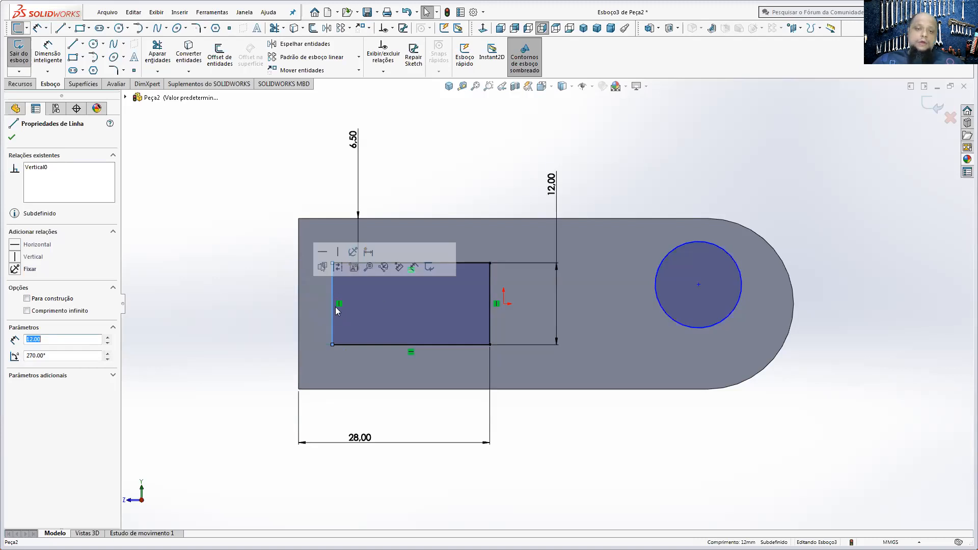
drag(333, 309, 279, 305)
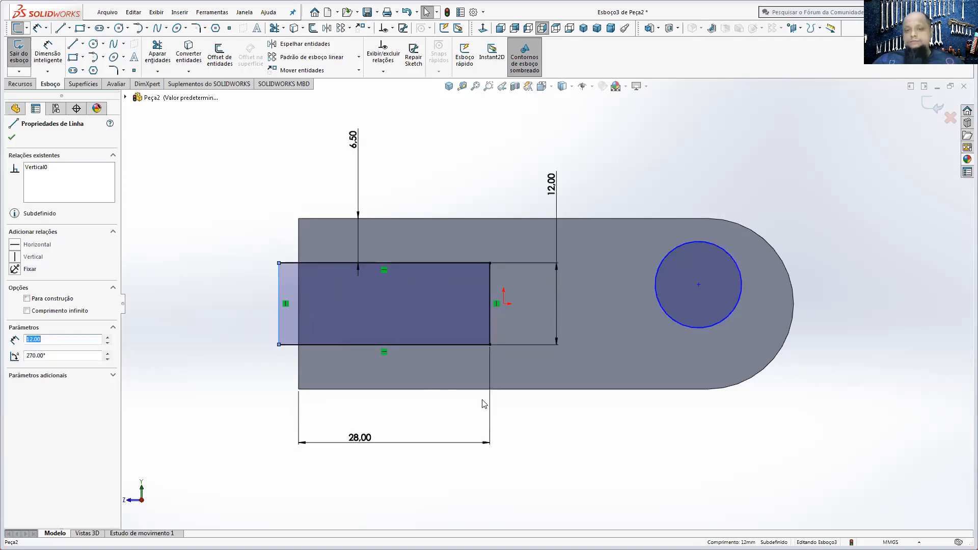
click(556, 441)
click(279, 302)
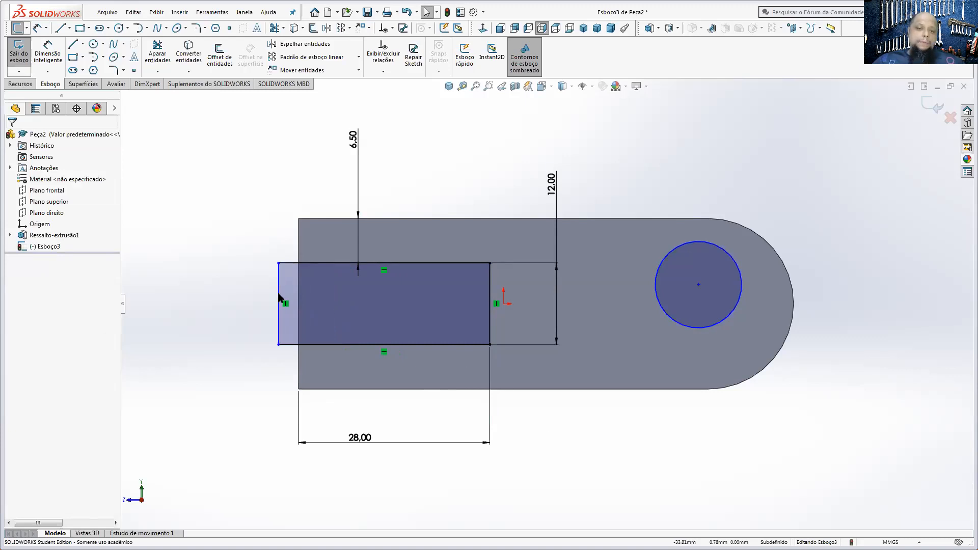
Step: Make the slot rectangle's outer vertical side collinear with the body's straight end edge
ctrl+click(298, 240)
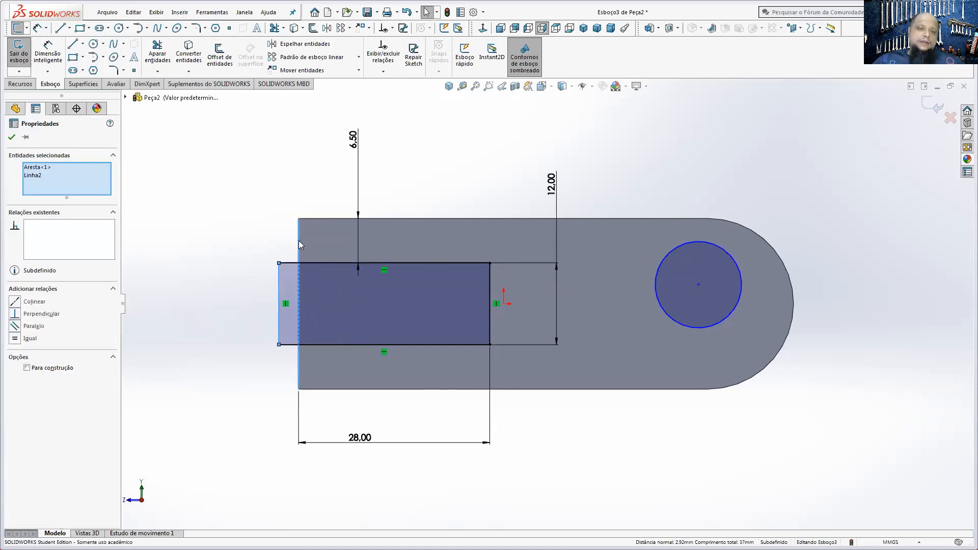
click(329, 195)
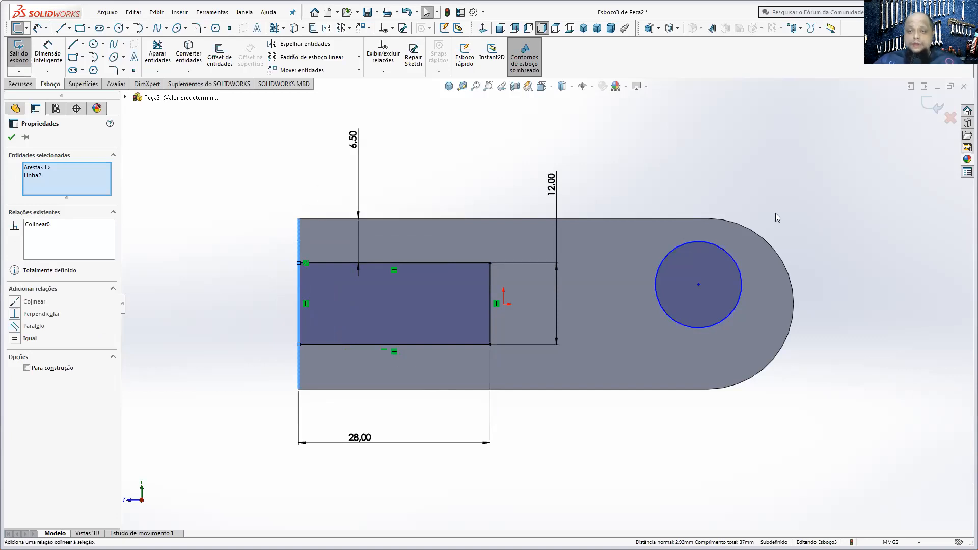
click(792, 225)
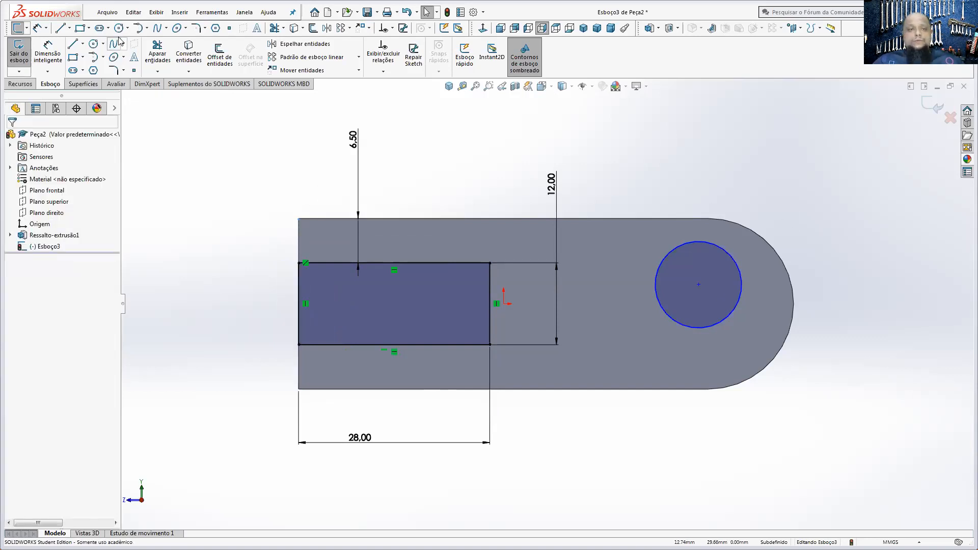
Step: Dimension the diameter of the circle near the rounded end and set it to 10 mm
click(48, 55)
click(677, 247)
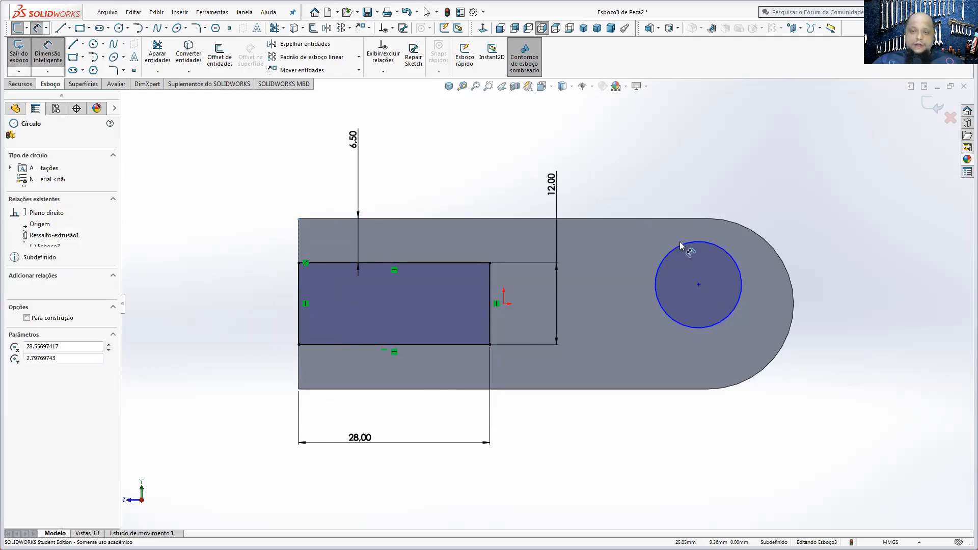
click(801, 189)
text(10)
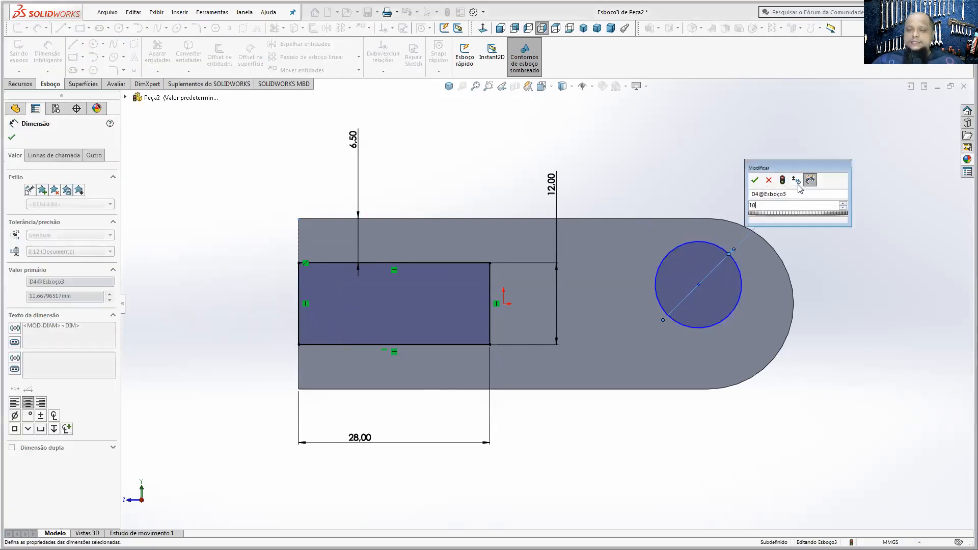
key(Return)
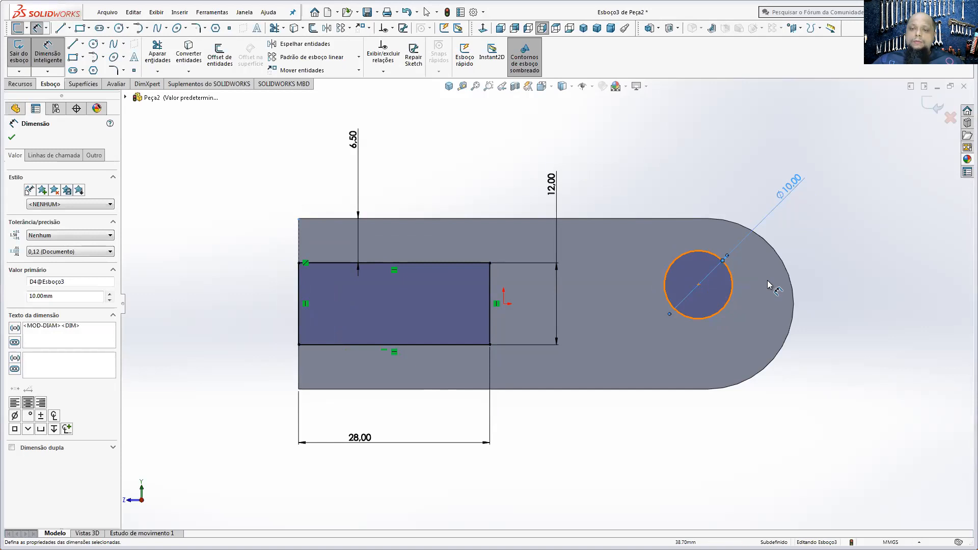
key(Escape)
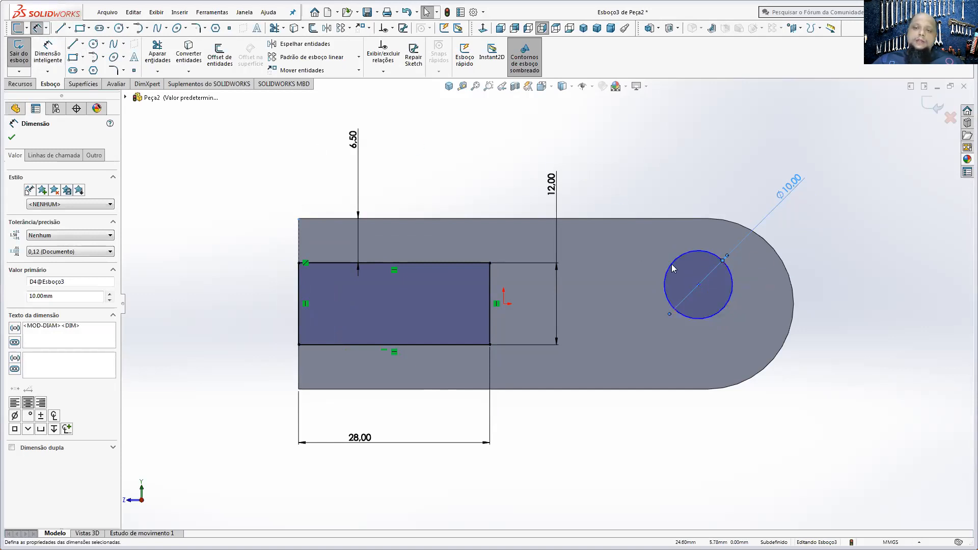
Step: Make the circle concentric with the arc edge of the body's rounded end
click(676, 263)
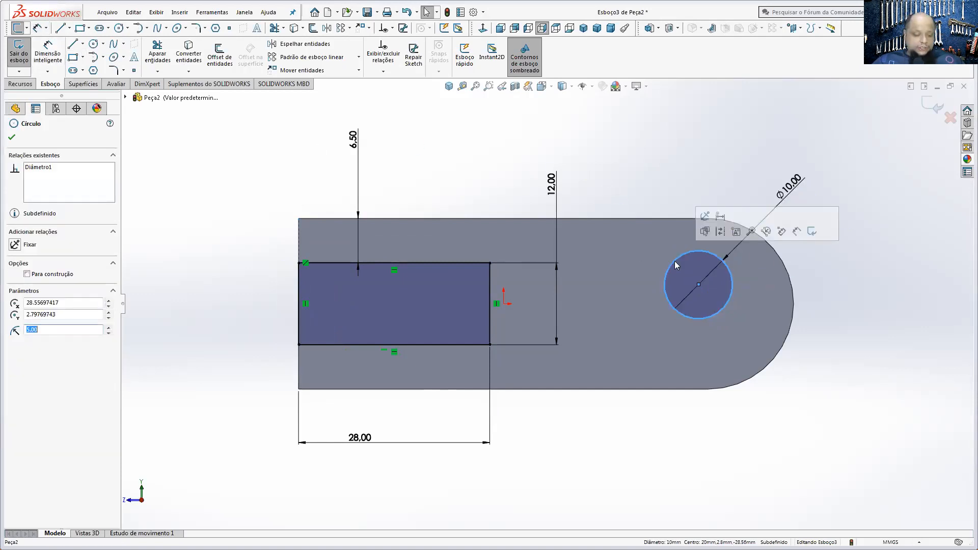
click(788, 274)
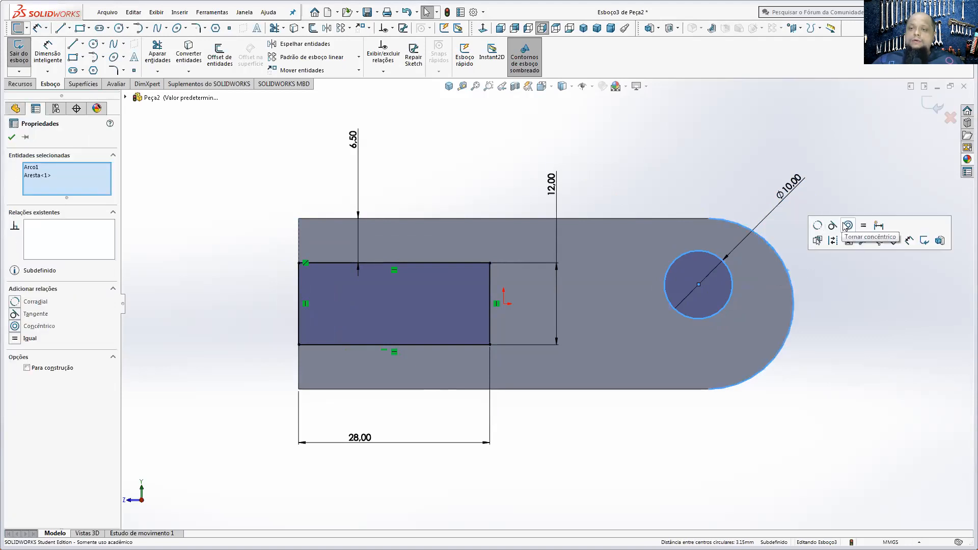
click(846, 226)
click(851, 332)
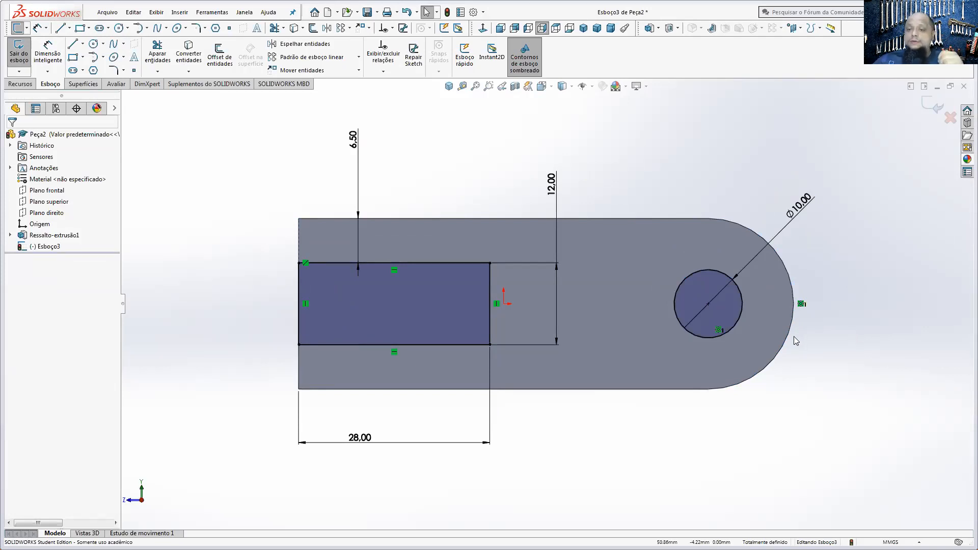
click(733, 328)
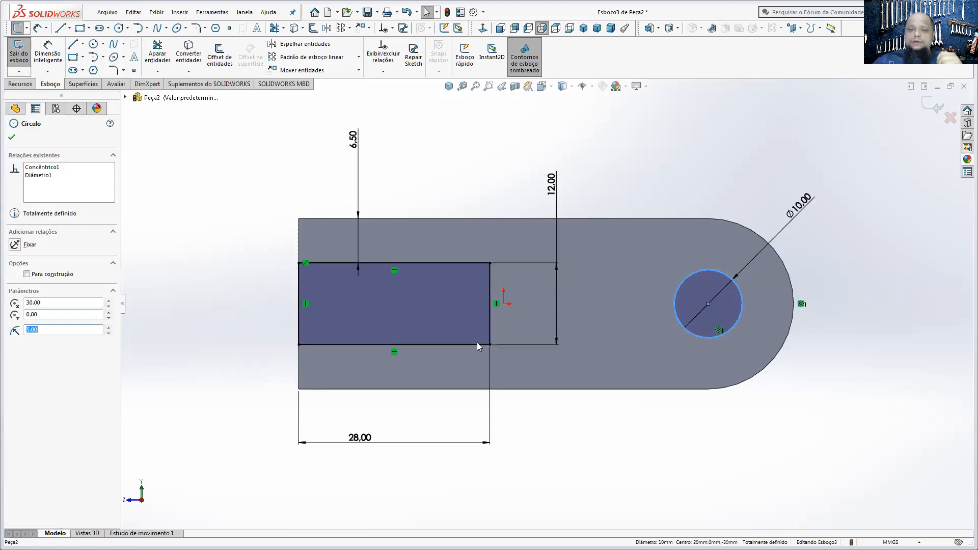
click(463, 345)
click(683, 437)
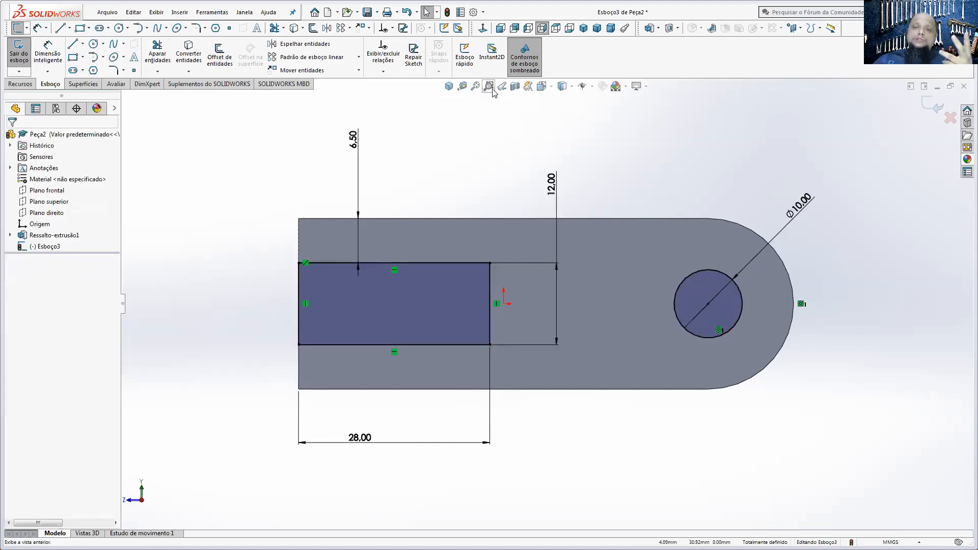
Step: Cut the slot rectangle and the hole circle out of the body with a blind Extruded Cut 20 mm deep
click(448, 86)
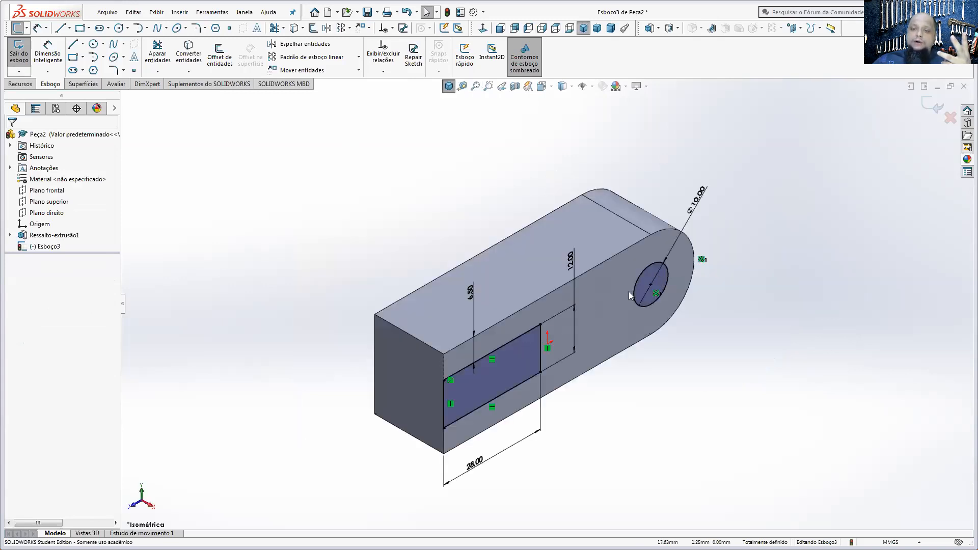
click(20, 84)
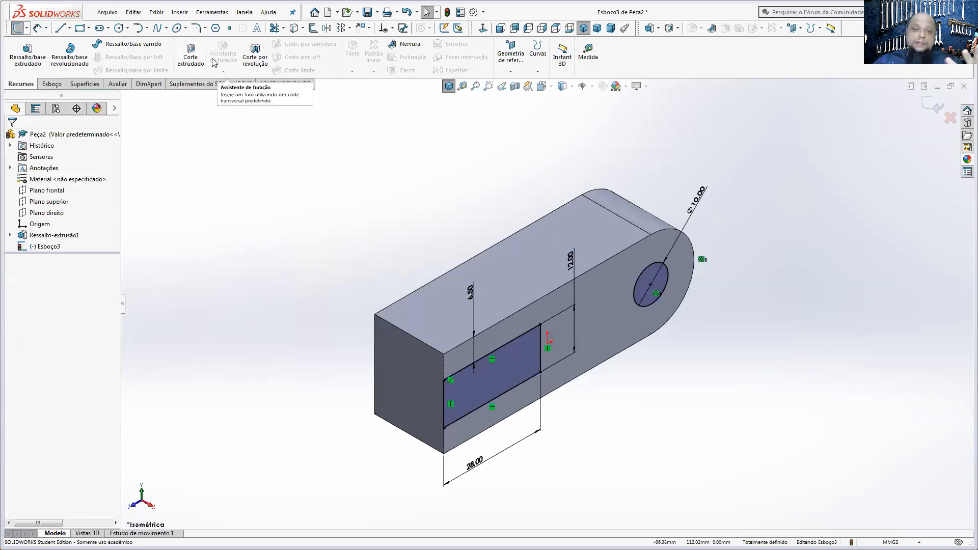
click(191, 52)
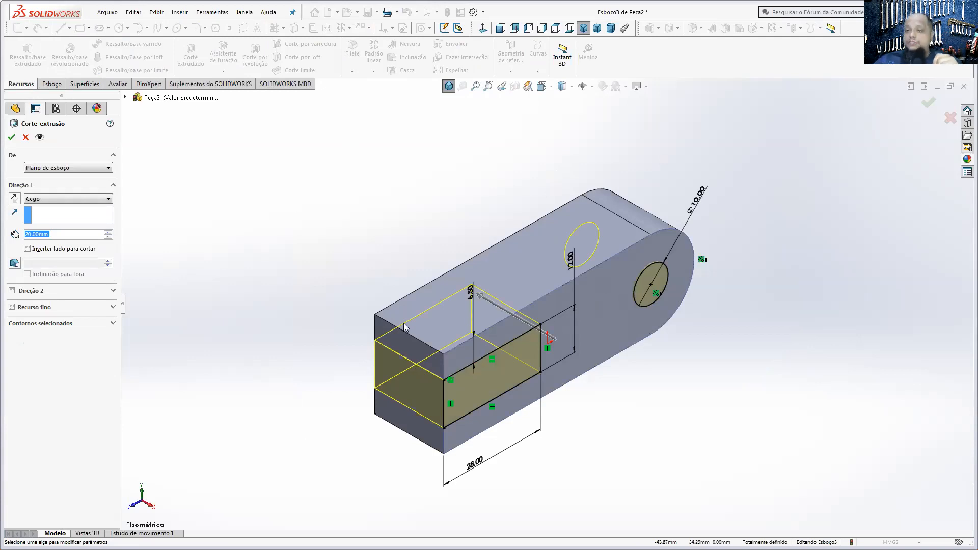
click(30, 234)
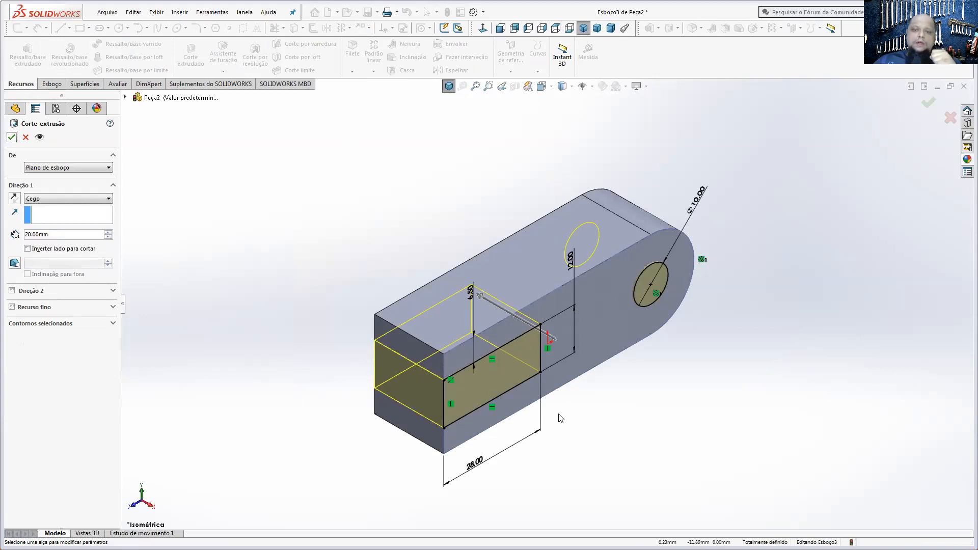
key(Return)
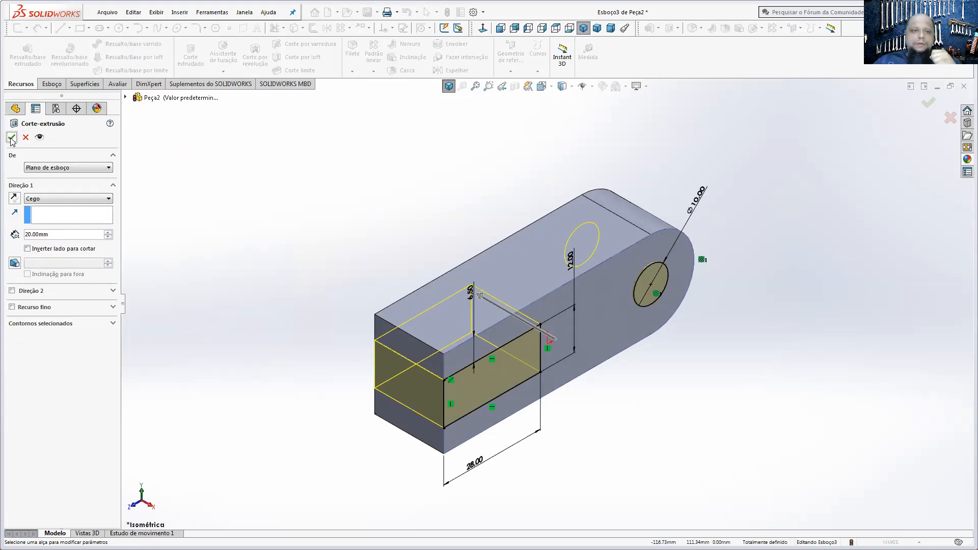
mouse_move(617, 389)
middle_down()
mouse_move(586, 312)
mouse_move(509, 313)
mouse_move(563, 328)
mouse_move(602, 361)
mouse_move(607, 390)
middle_up()
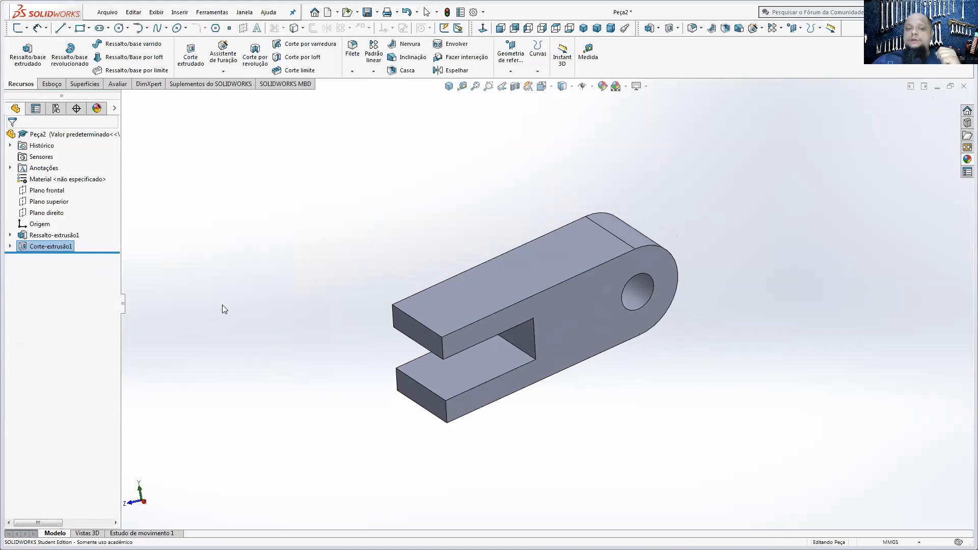
Step: Set the base extrusion's depth to 35 mm to test the blind cut, and undo the change
right_click(48, 236)
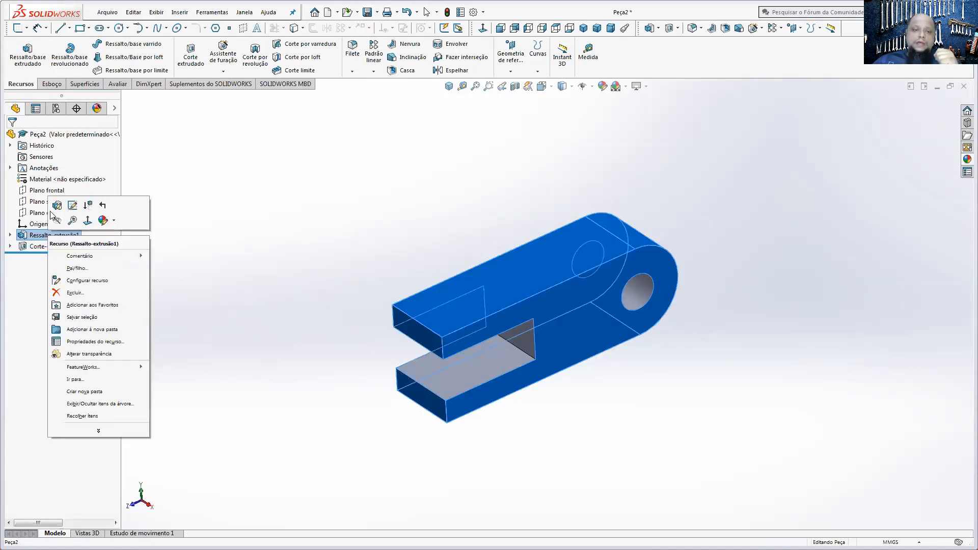
click(57, 205)
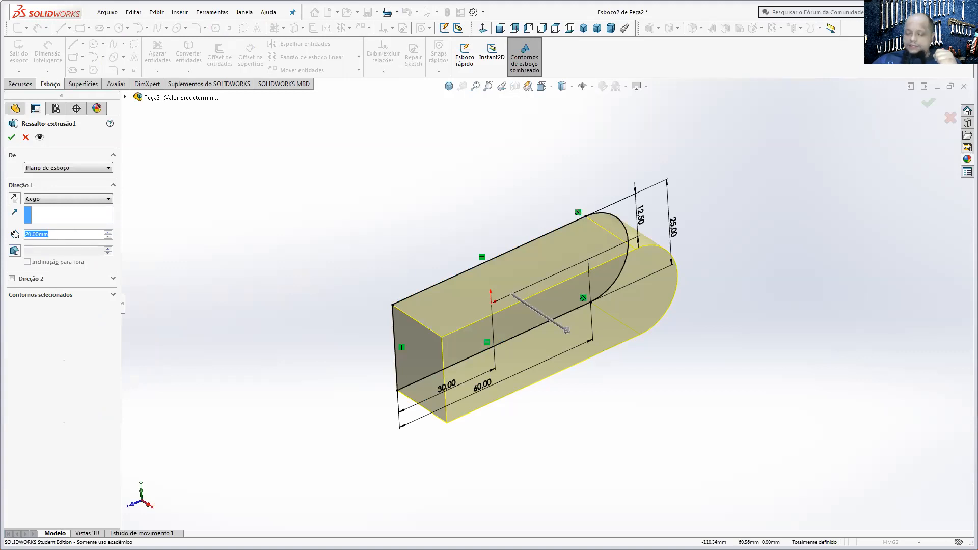
text(35)
key(Return)
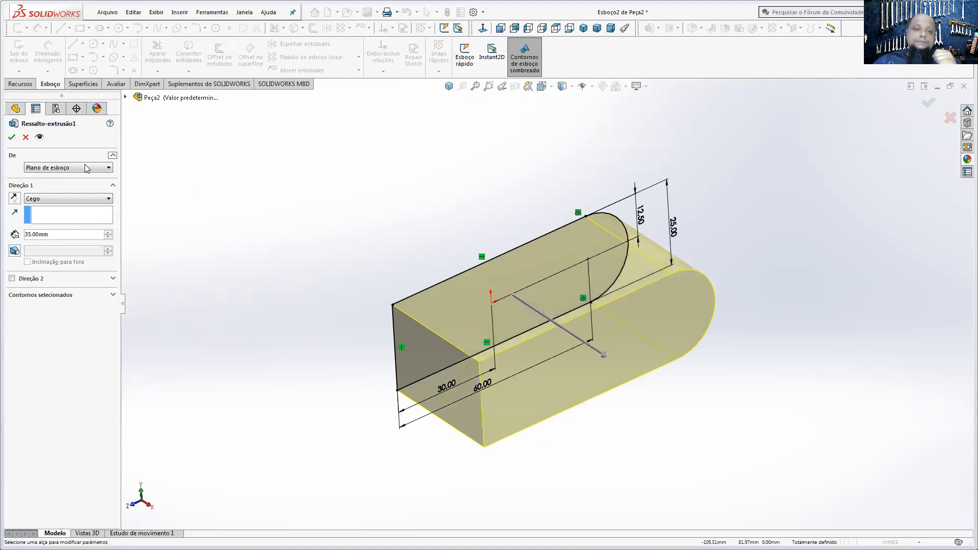
click(11, 137)
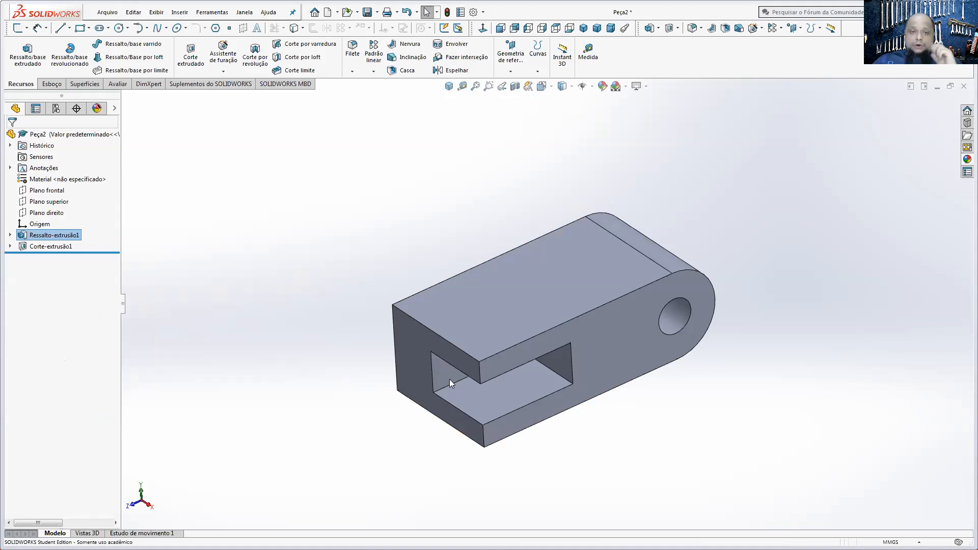
click(406, 12)
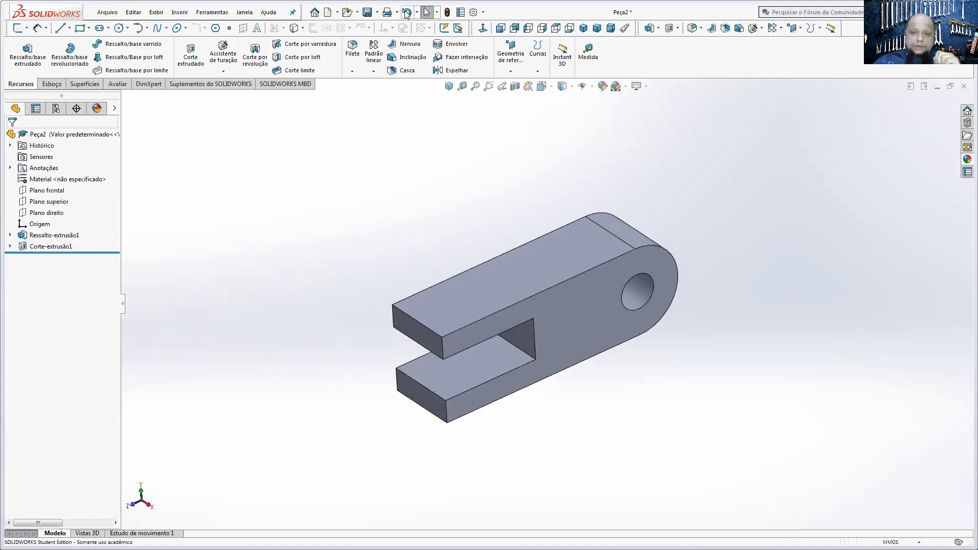
Step: Edit the slot and hole cut so that its end condition is Through All (Passante)
click(32, 247)
right_click(32, 247)
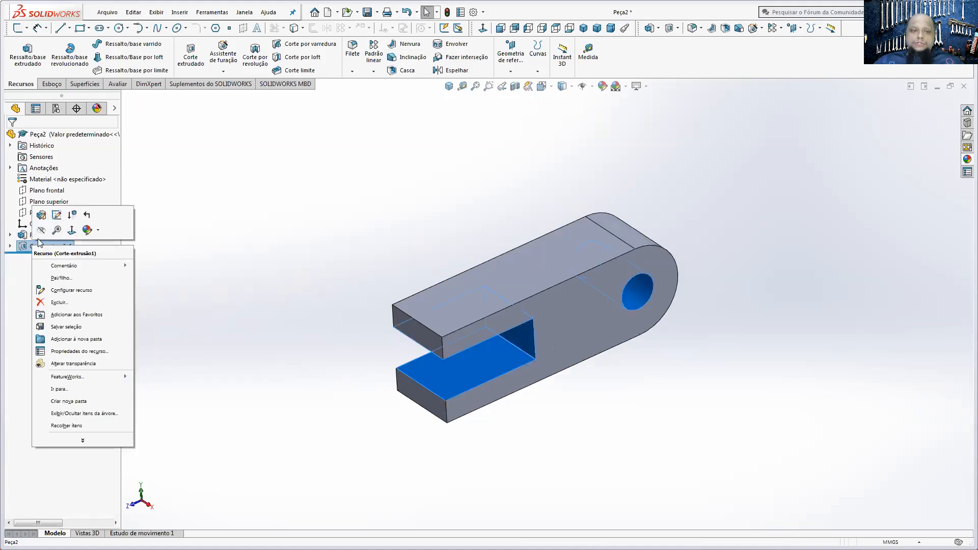
click(43, 215)
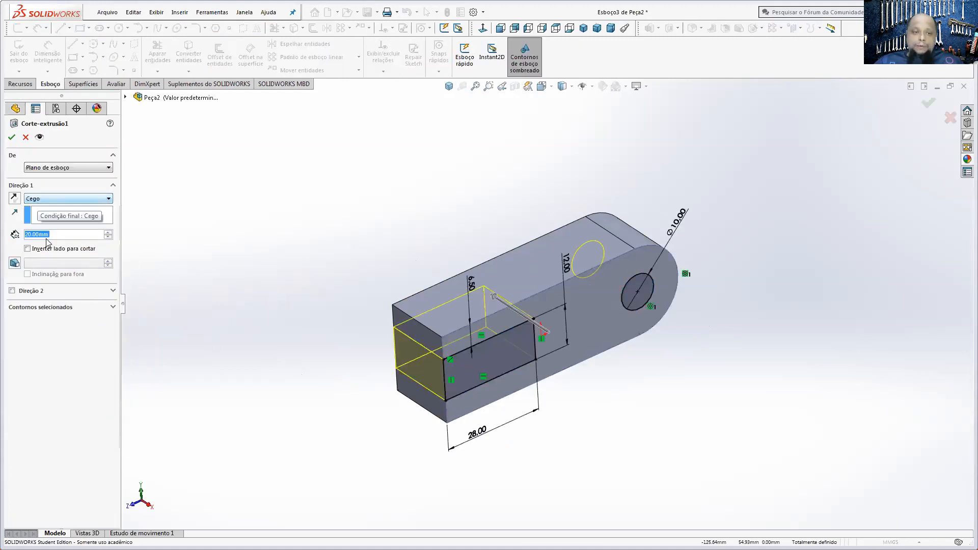
click(40, 199)
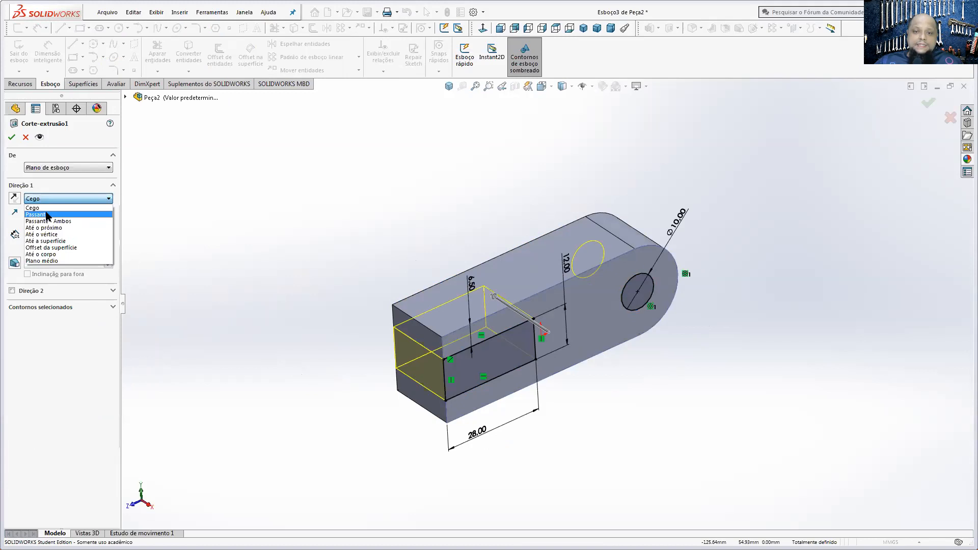
click(48, 214)
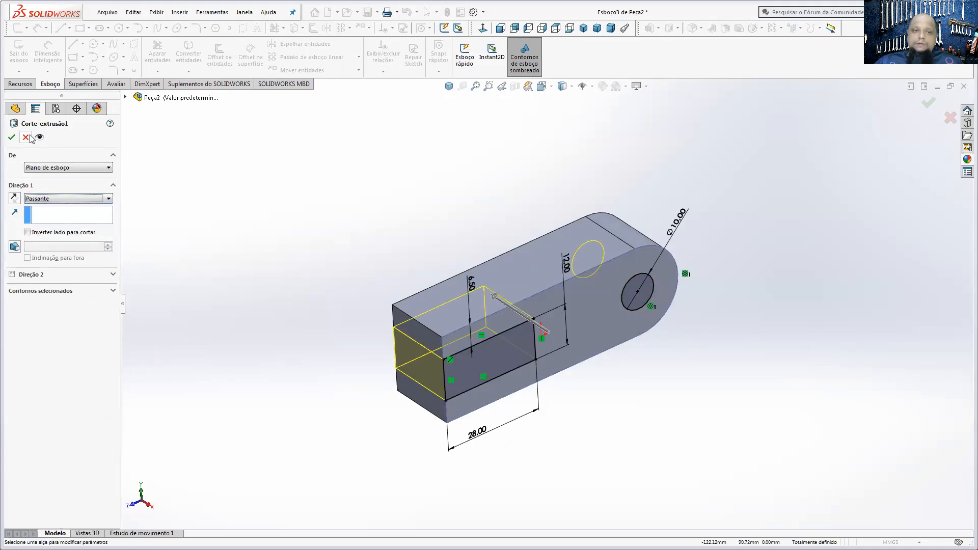
click(11, 137)
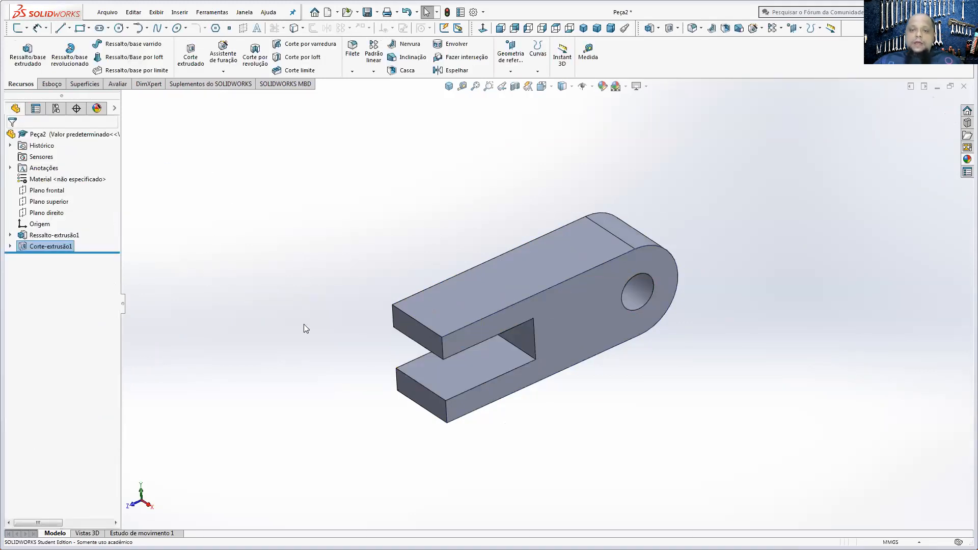
Step: Set the base extrusion's depth to 200 mm to test the through cut on a thicker body
right_click(71, 236)
click(76, 204)
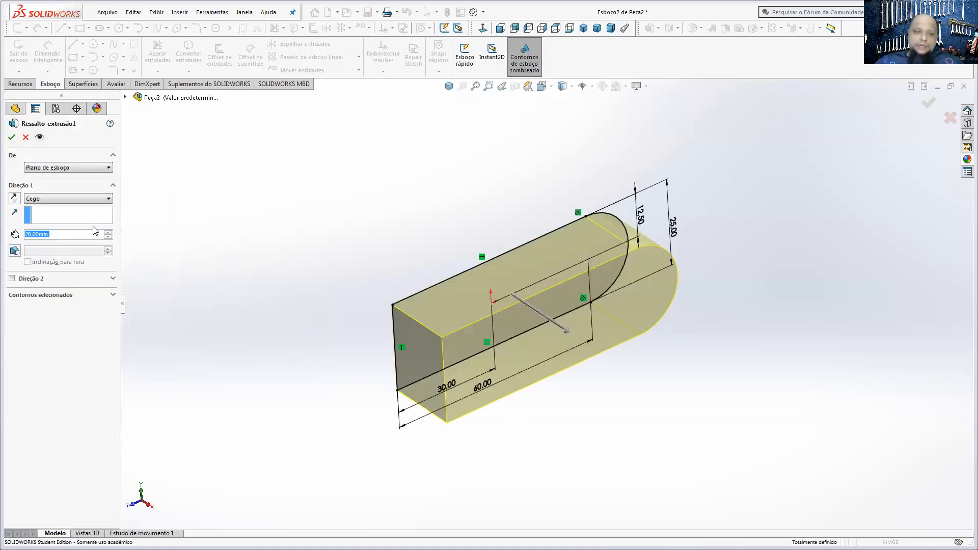
text(200)
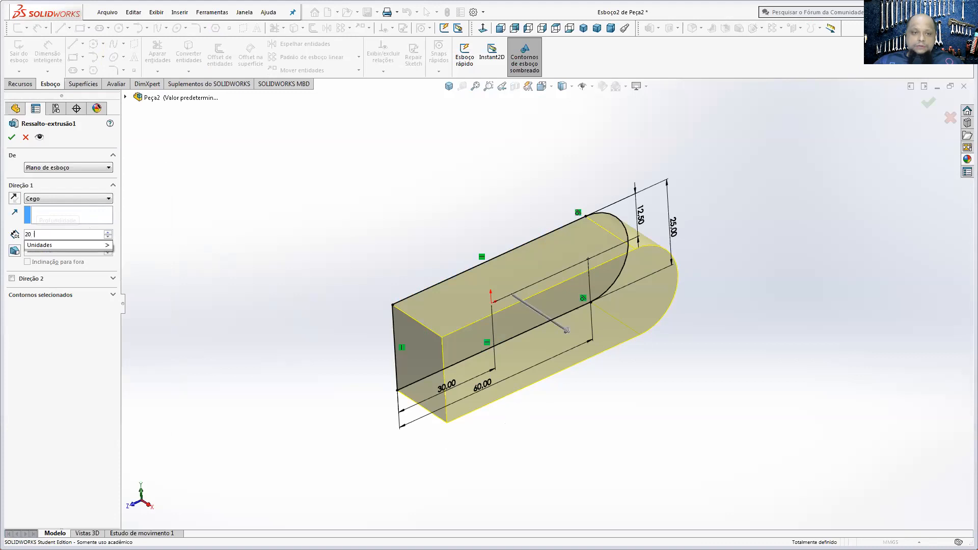
key(Return)
click(11, 138)
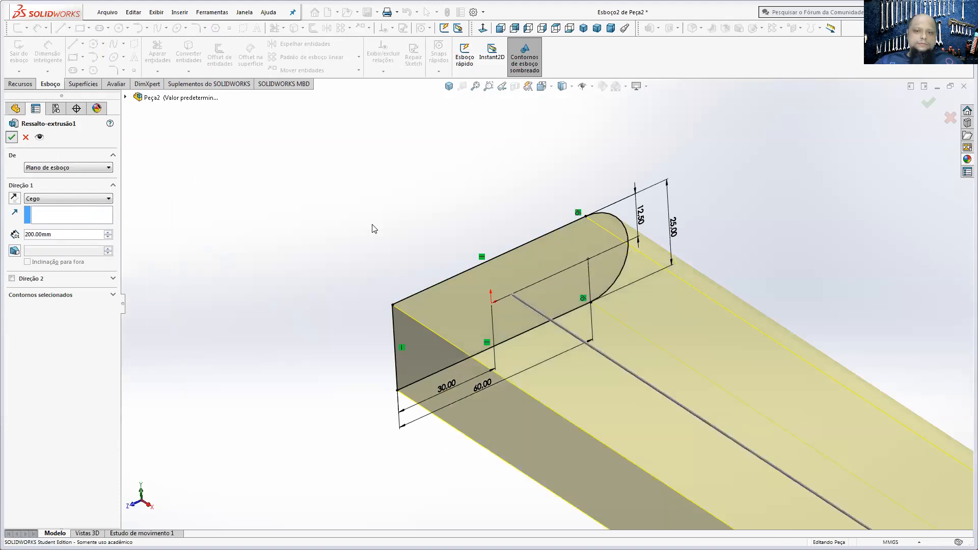
middle_drag(535, 384, 550, 355)
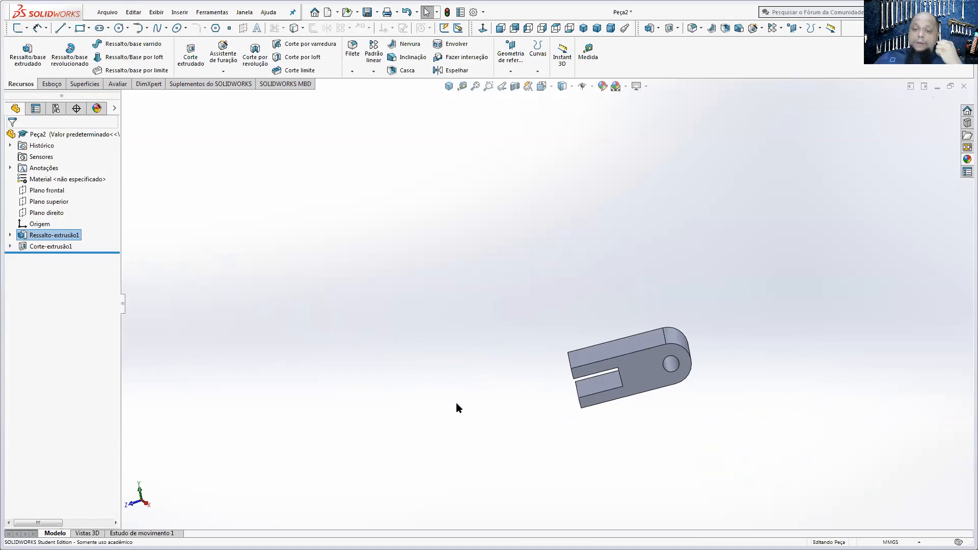
middle_drag(591, 381, 605, 390)
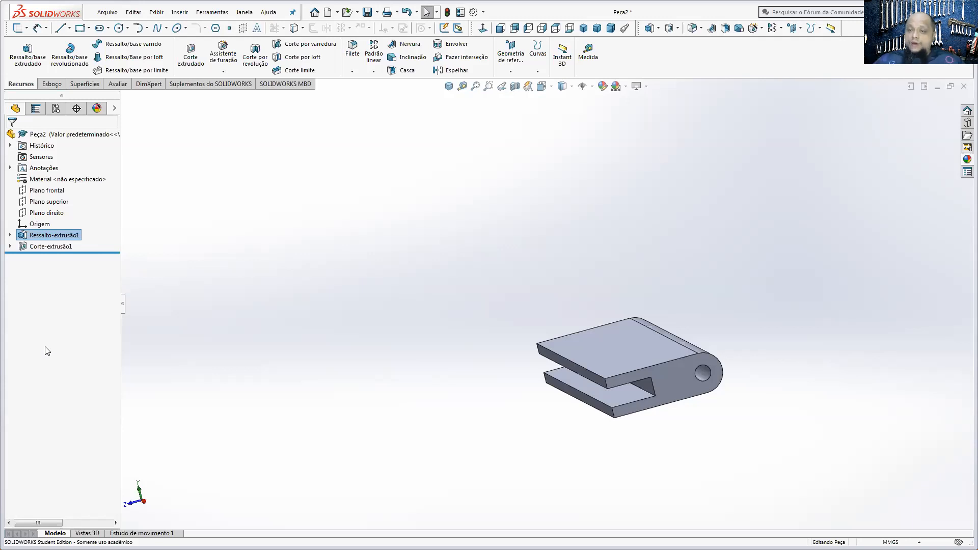
Step: Edit the base extrusion, set its depth to 20 mm, and show the part in isometric view
right_click(32, 236)
click(40, 203)
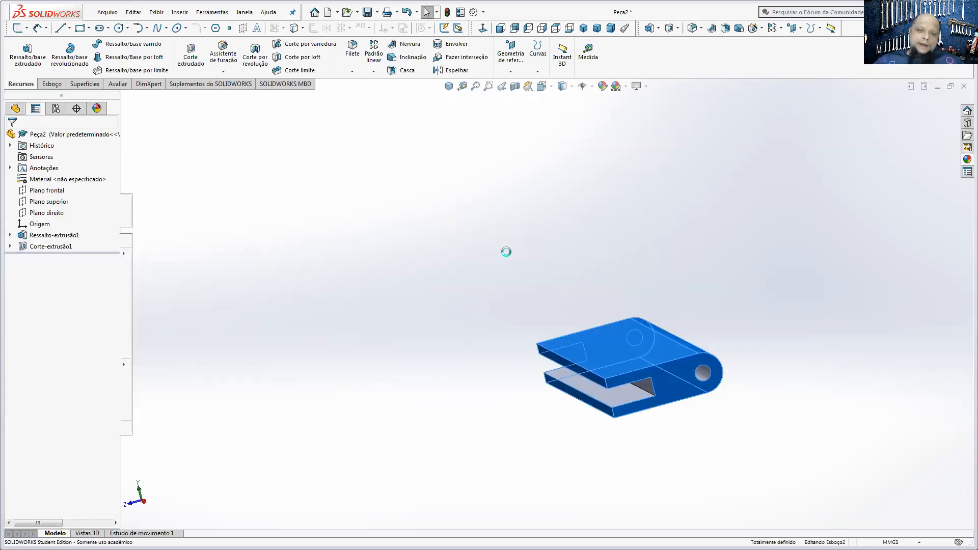
text(200.00mm)
key(Return)
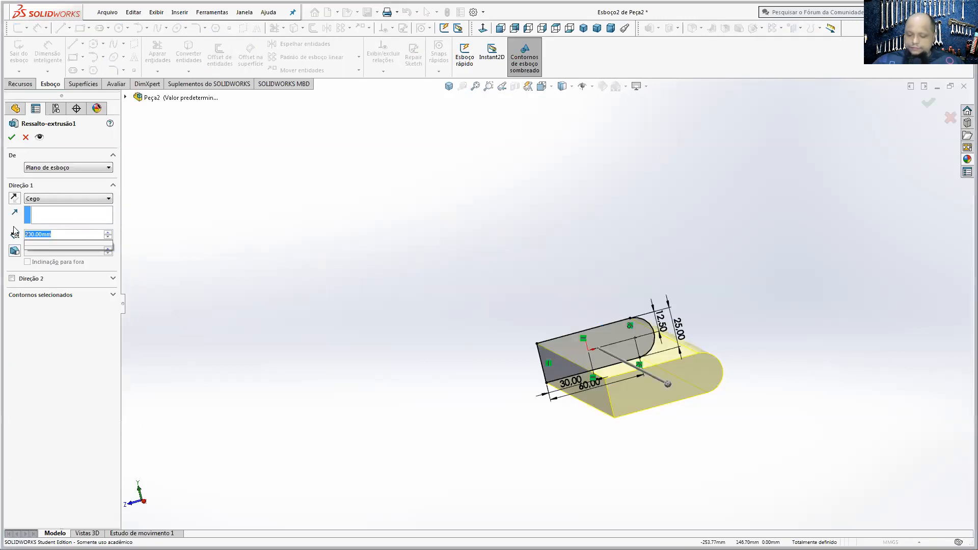
click(11, 137)
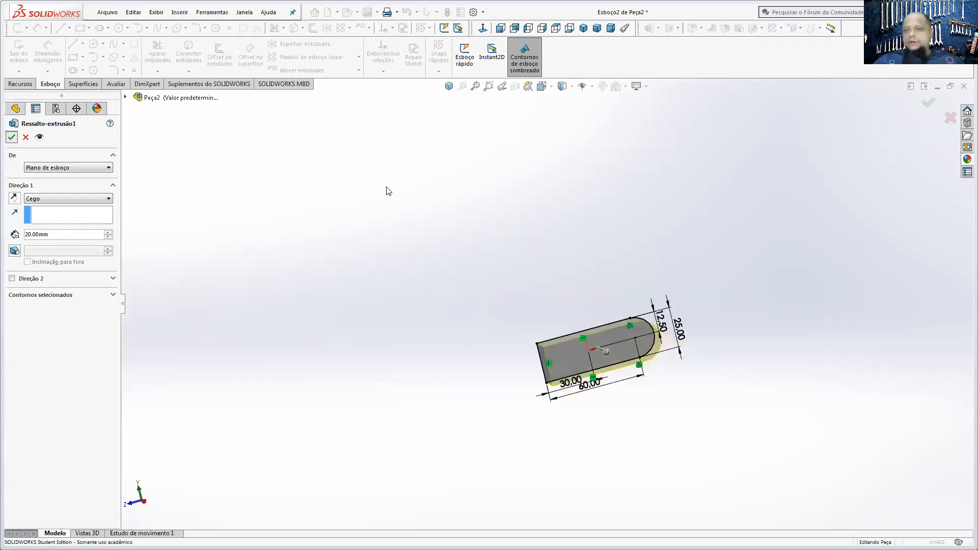
click(448, 86)
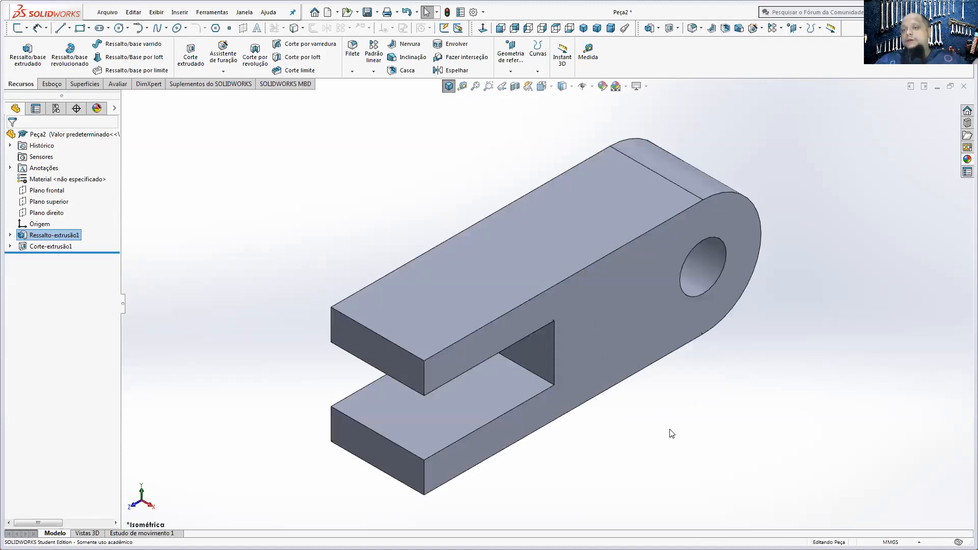
Step: Check the PEÇA 01 drawing and start a sketch on the body's flat upper face, viewed from above
middle_drag(675, 448, 659, 382)
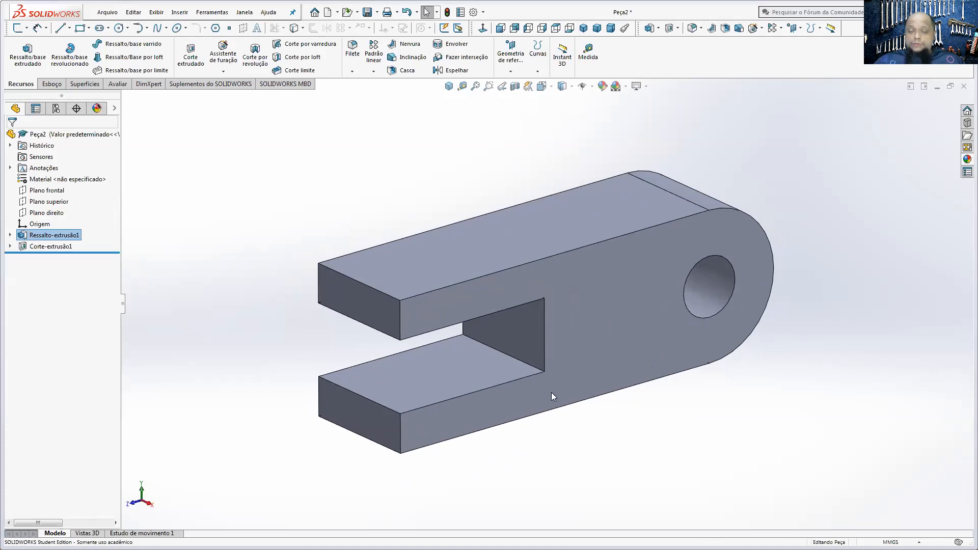
click(546, 219)
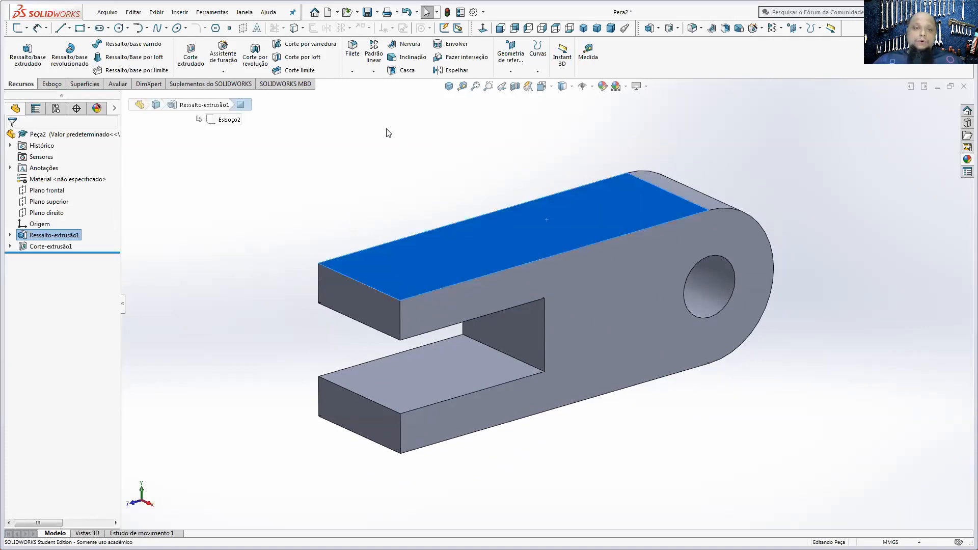
click(51, 84)
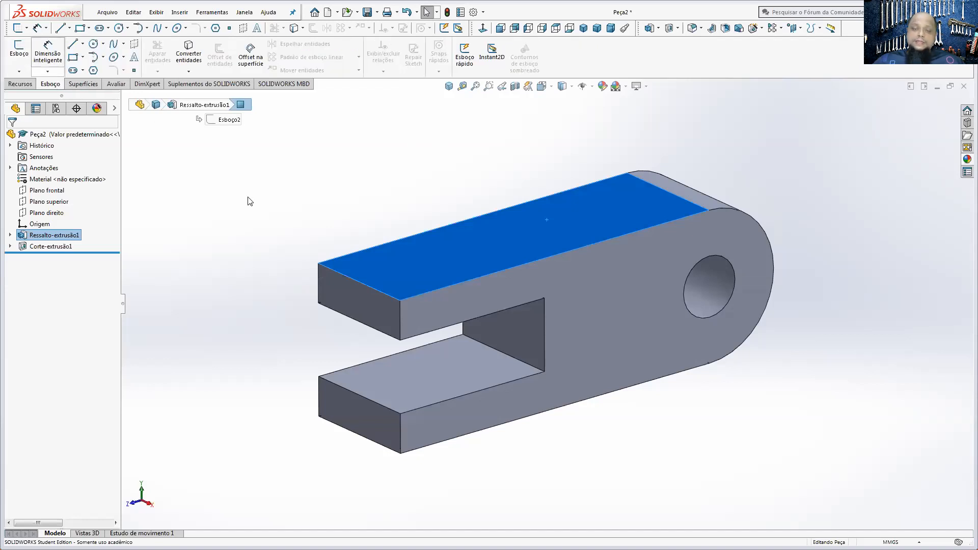
key(alt+Tab)
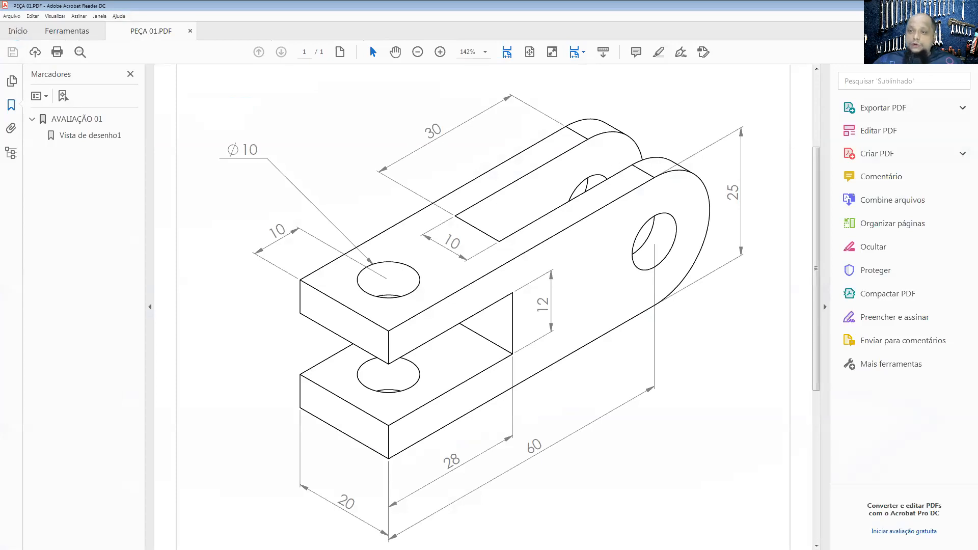
key(alt+Tab)
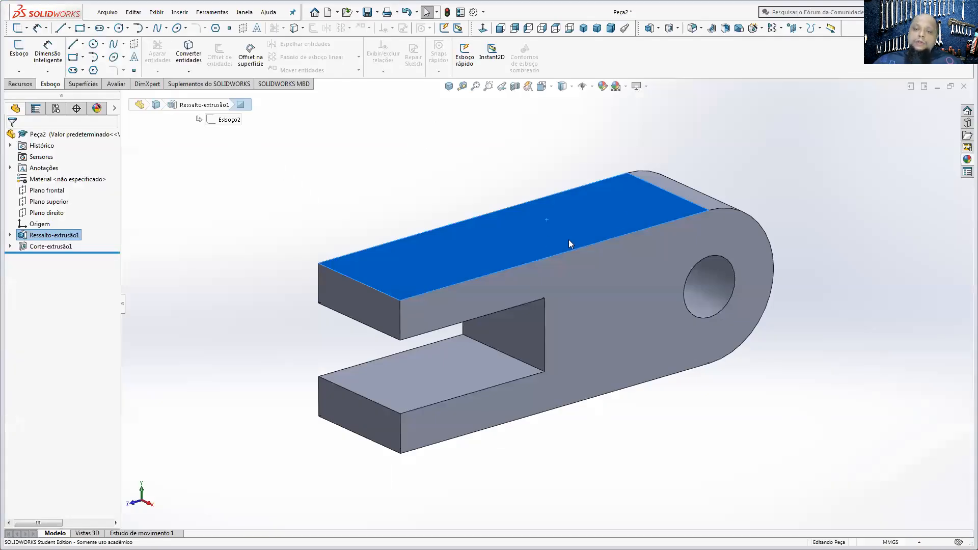
click(20, 49)
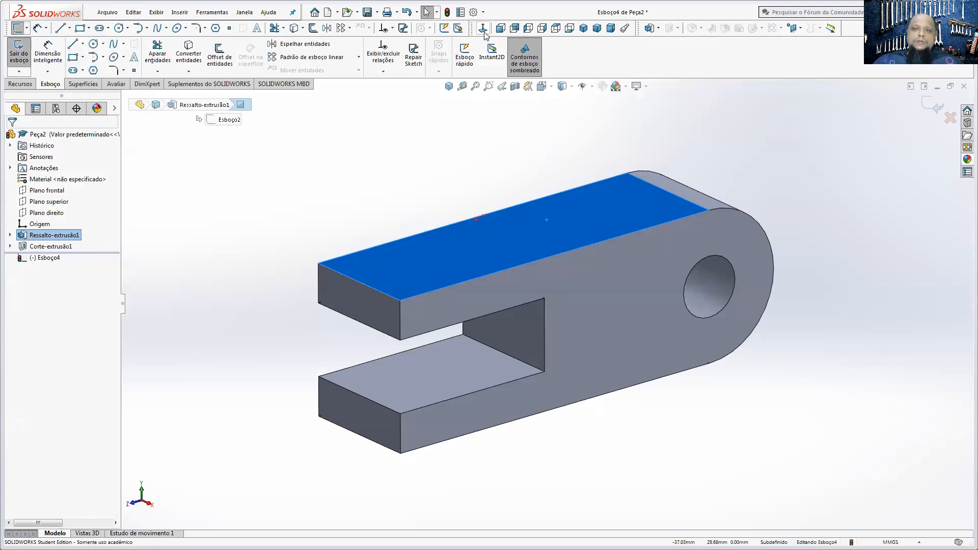
click(552, 86)
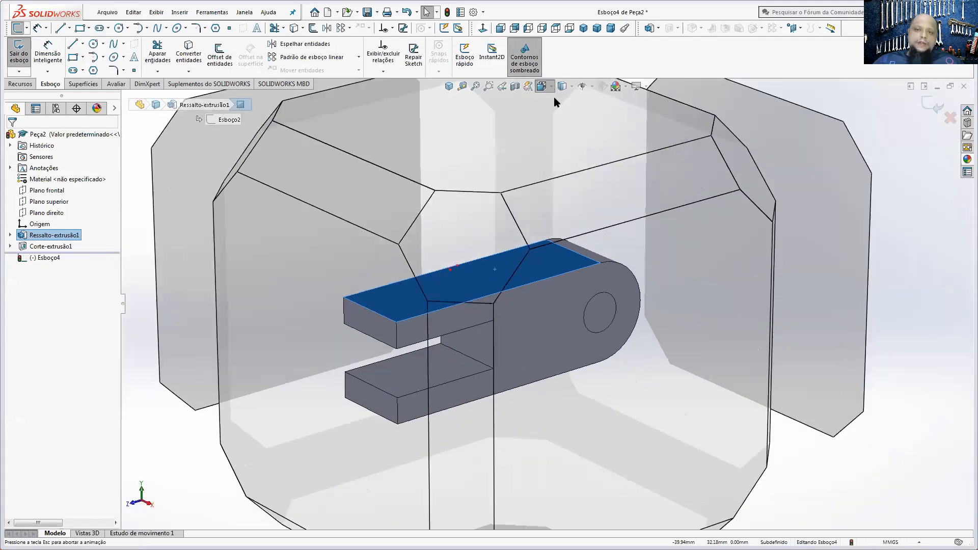
click(600, 141)
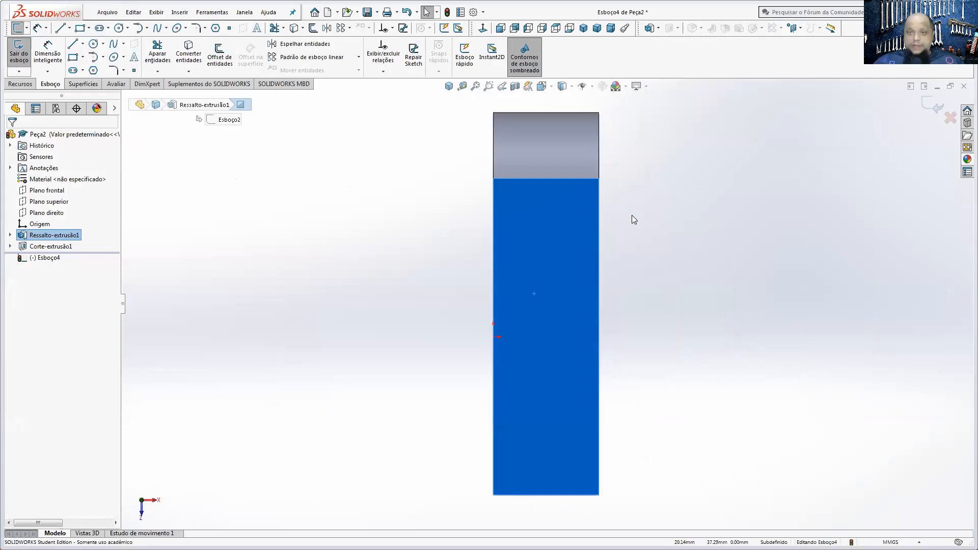
Step: Sketch a rectangle about 9.5 by 37 mm crossing the rounded end and a circle about 17 mm in diameter near the forked end
click(72, 57)
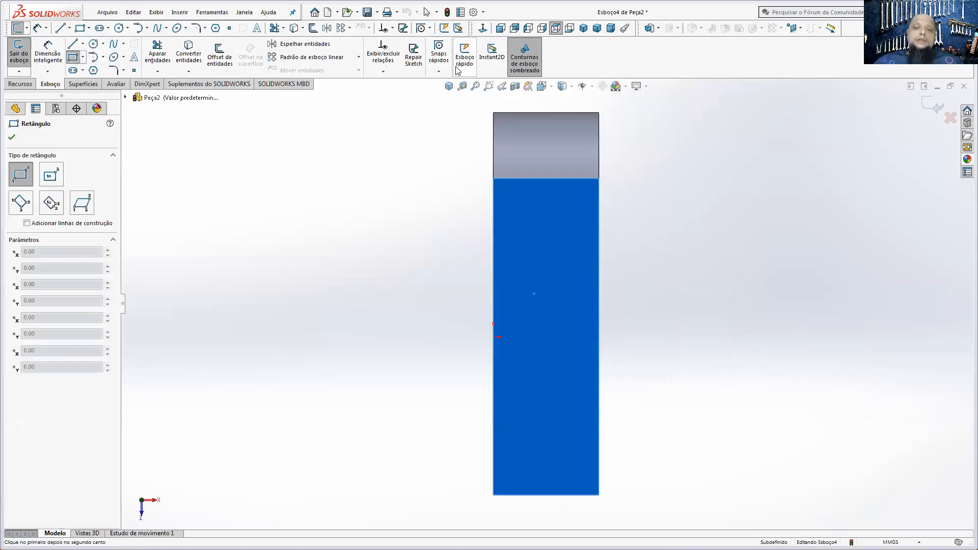
click(520, 99)
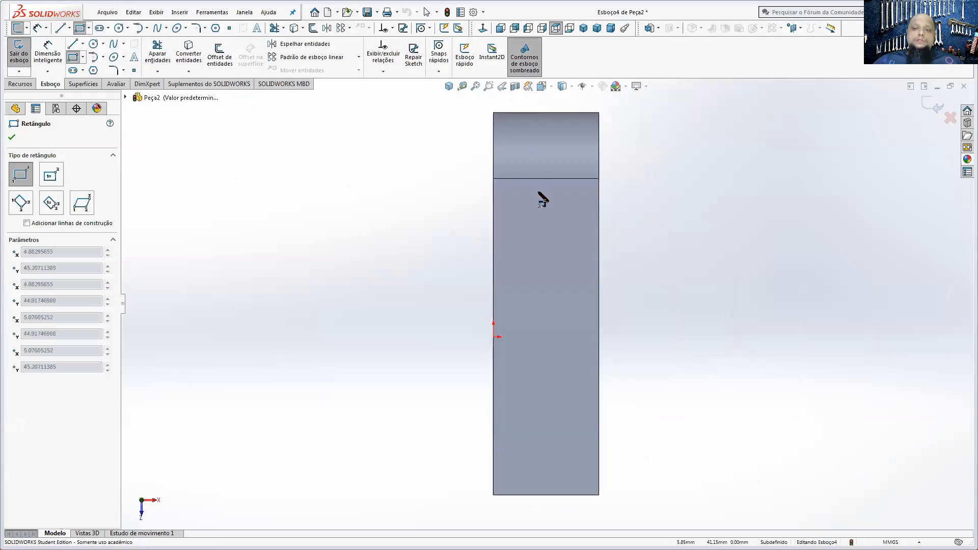
click(569, 291)
click(93, 44)
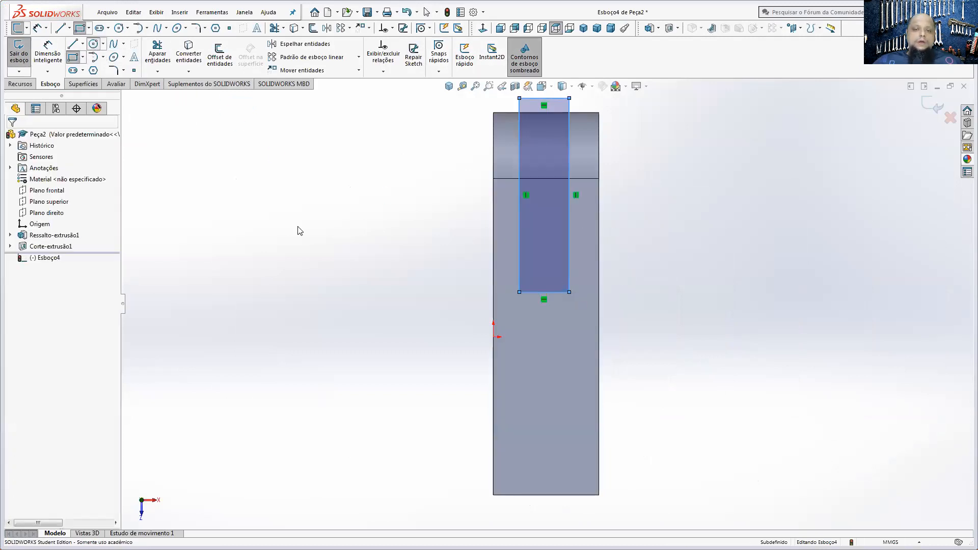
click(529, 447)
click(560, 415)
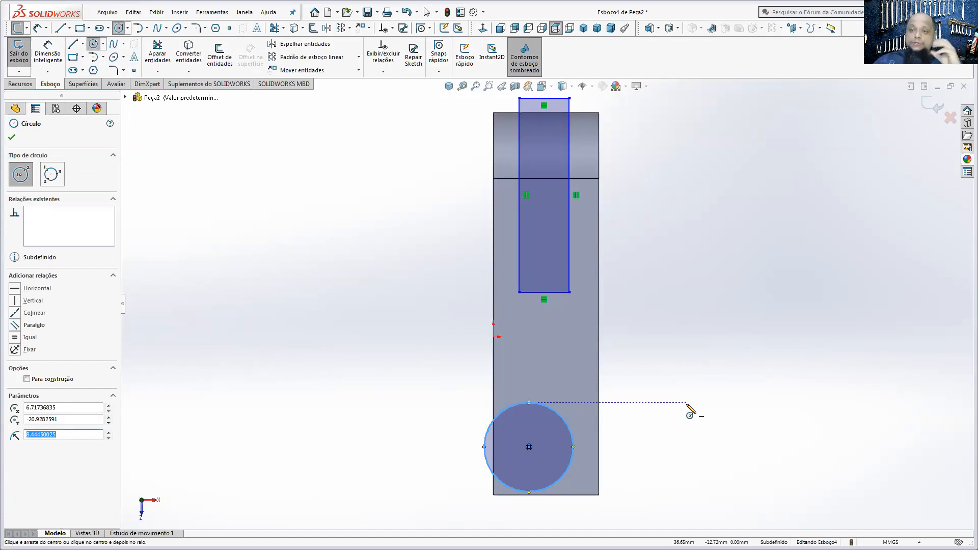
Step: Check the drawing and dimension the circle's centre 10 mm from the body's long side edge
click(48, 53)
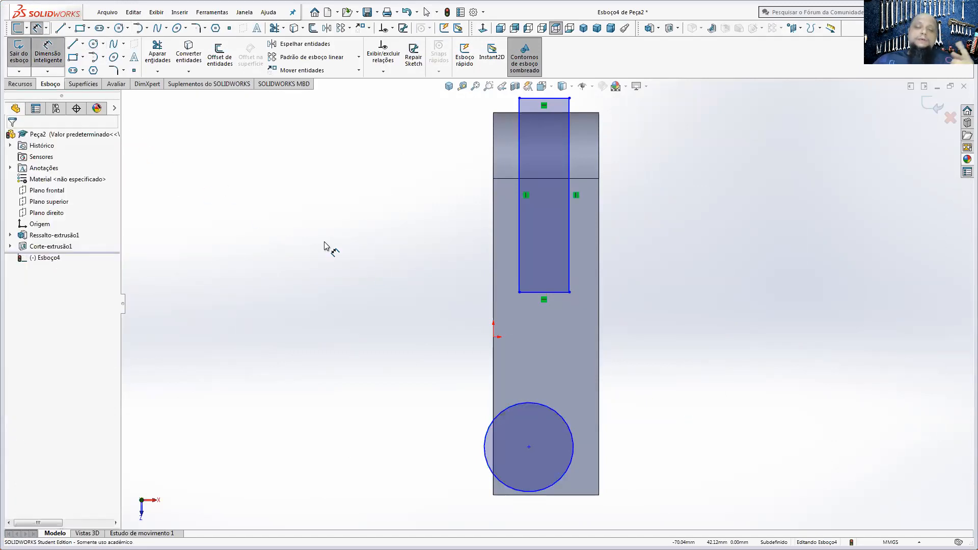
key(alt+Tab)
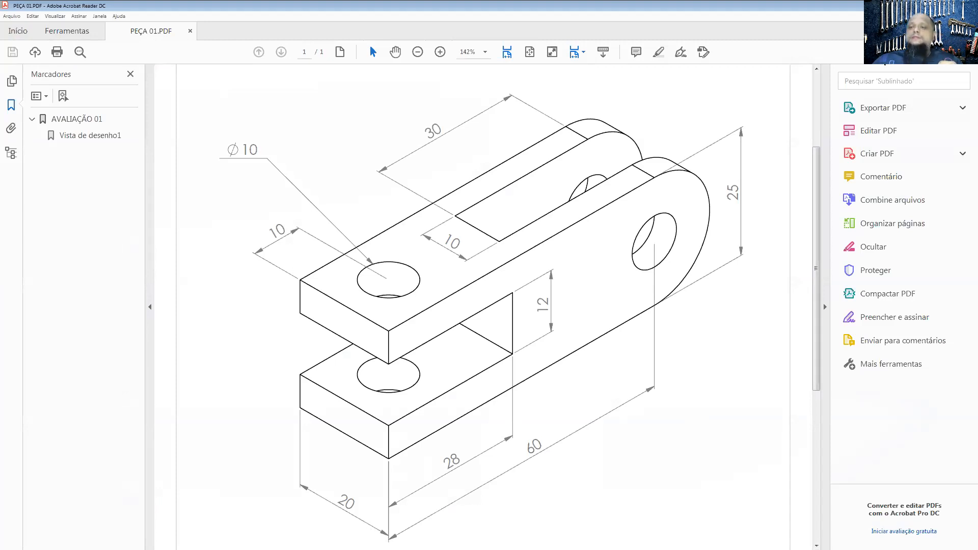
key(alt+Tab)
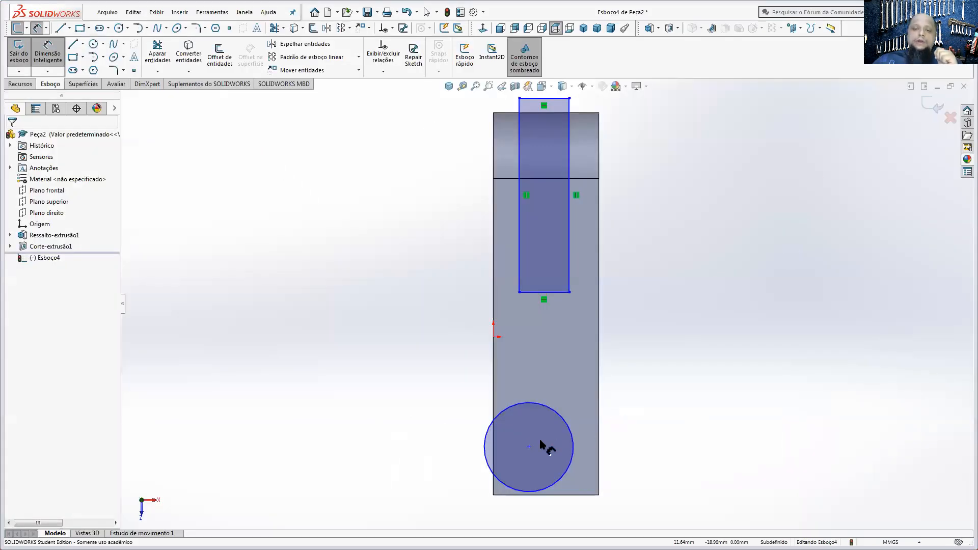
click(529, 447)
click(494, 389)
click(467, 396)
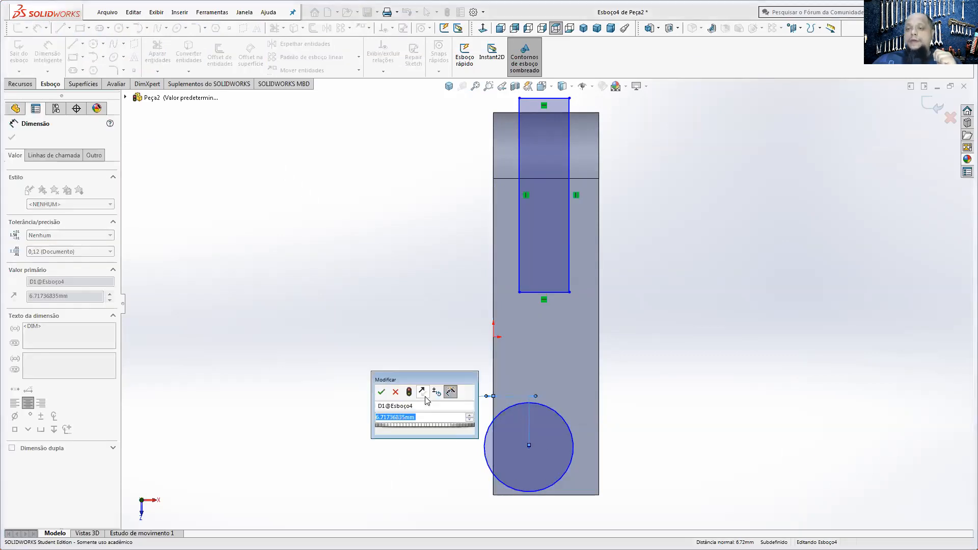
text(10)
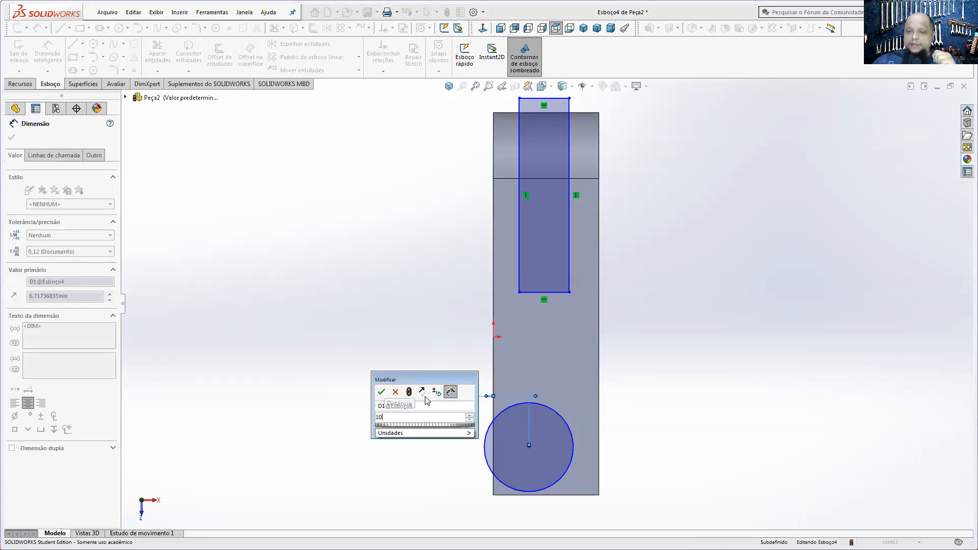
key(Return)
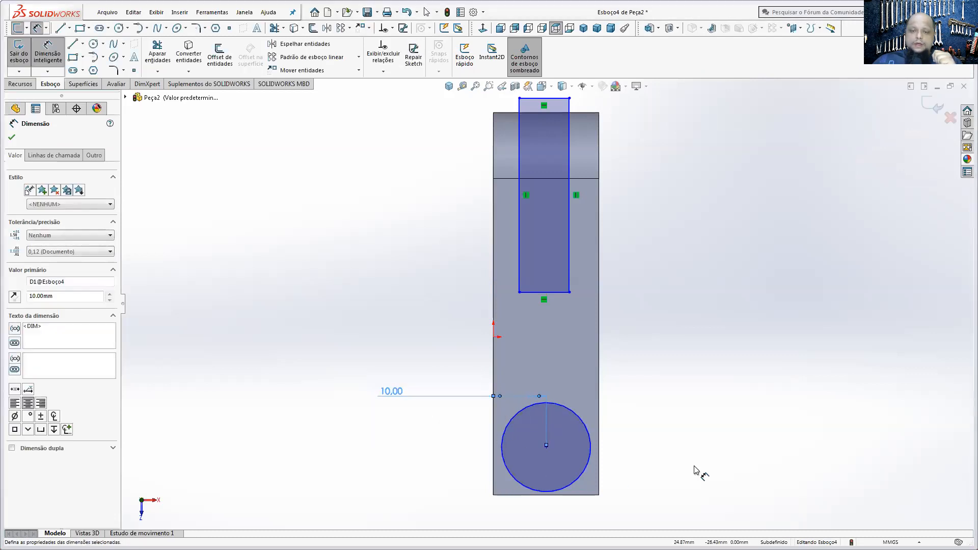
Step: Dimension the circle's centre 10 mm from the edge at the forked end of the body
click(695, 467)
click(546, 447)
click(548, 494)
click(406, 479)
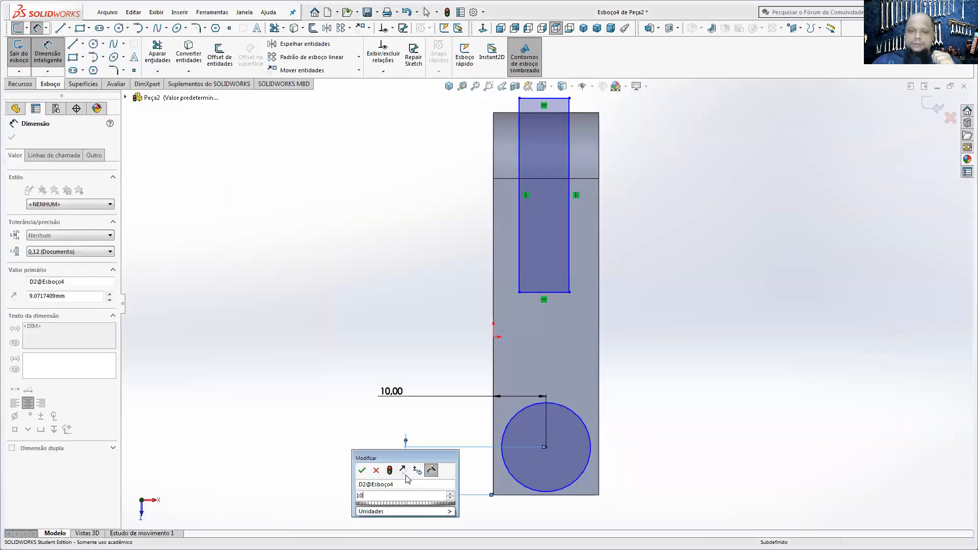
text(10)
key(Return)
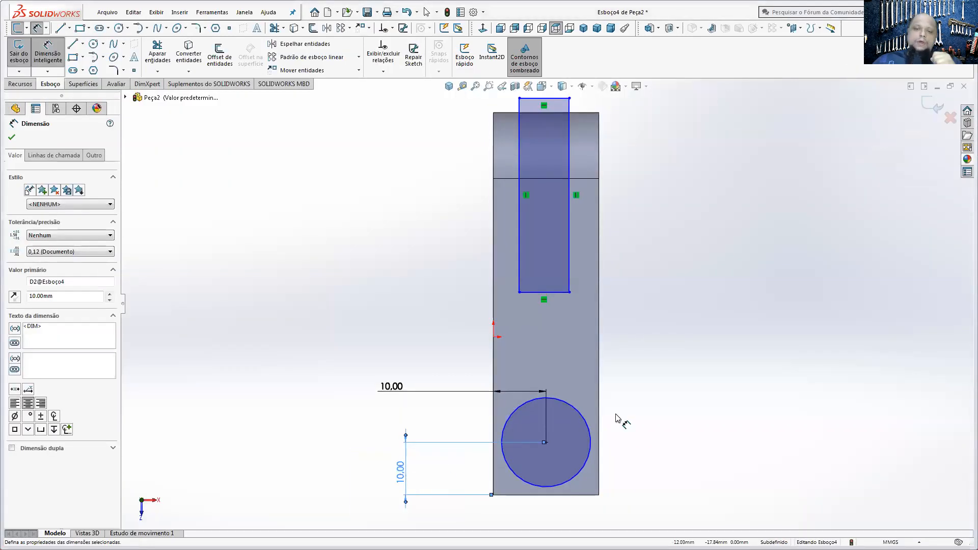
Step: Dimension the circle's diameter as 10 mm
click(585, 417)
click(660, 382)
text(10)
key(Return)
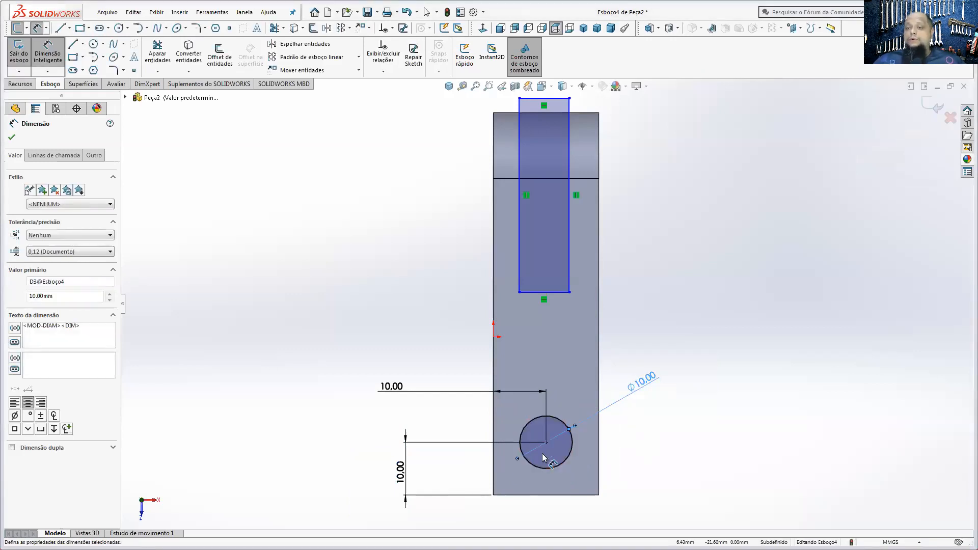
Step: Dimension the slot rectangle 10 mm wide and place its long side 5 mm from the body's adjacent side edge
click(553, 295)
click(654, 331)
text(10)
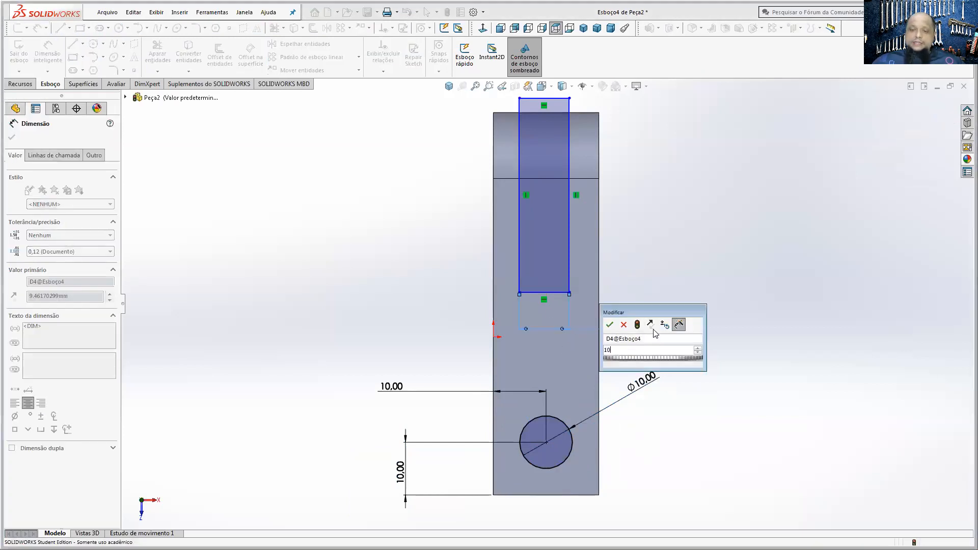
key(Return)
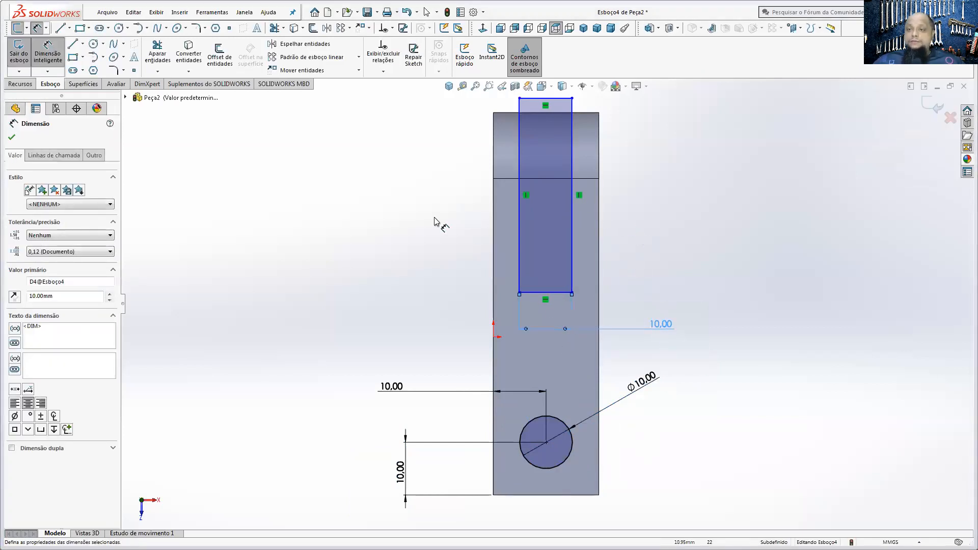
click(572, 219)
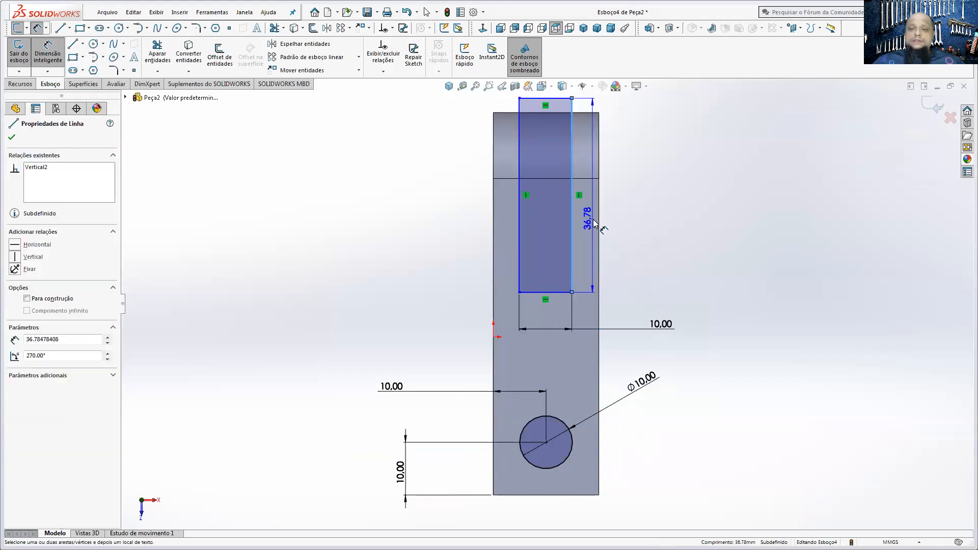
click(599, 221)
click(675, 260)
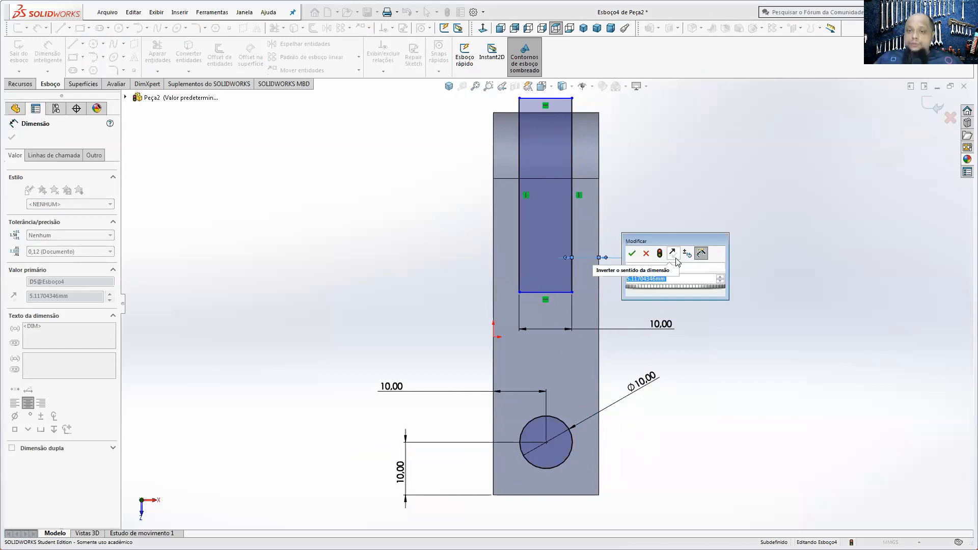
text(5)
key(Return)
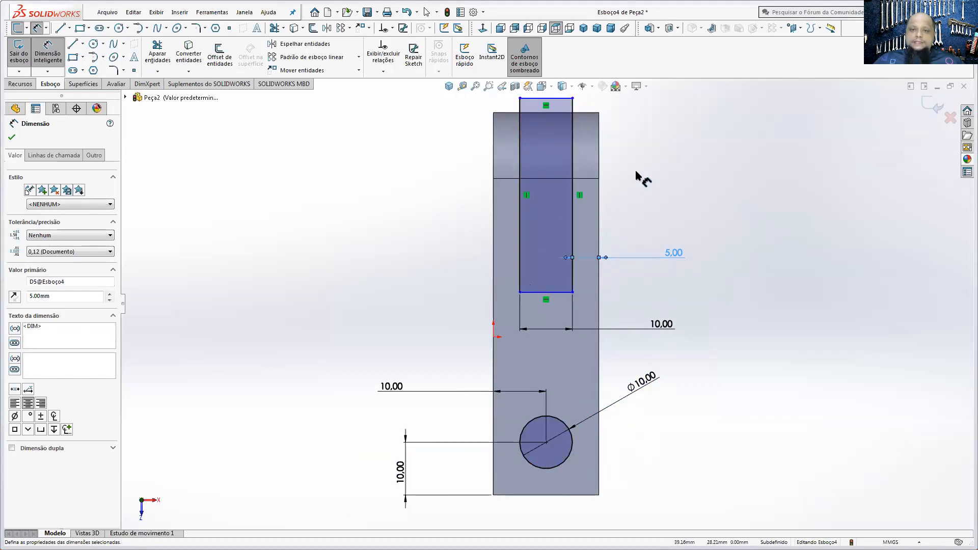
Step: Dimension the slot's inner end 30 mm from the tangent edge of the rounded end, and compare the sketch with the PEÇA 01 drawing
click(565, 179)
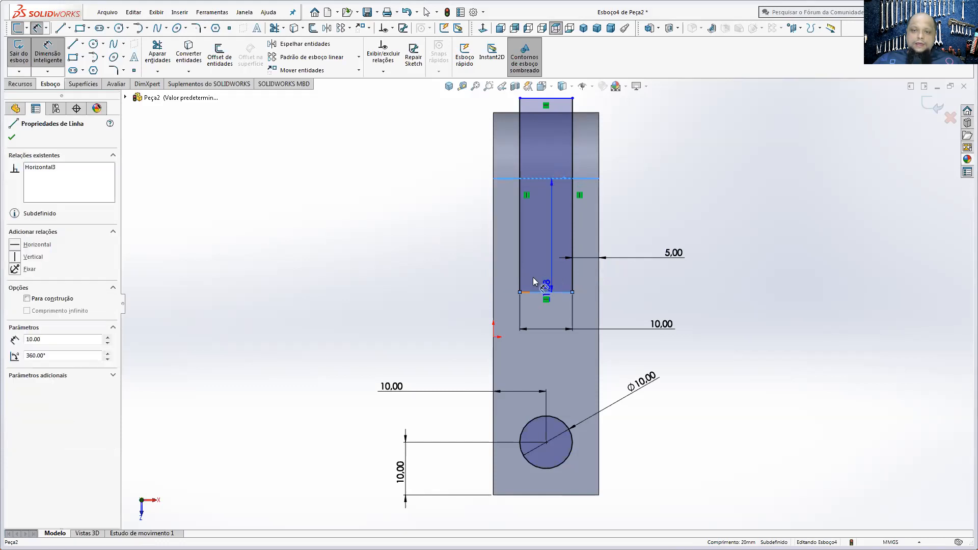
click(434, 240)
text(30)
key(Return)
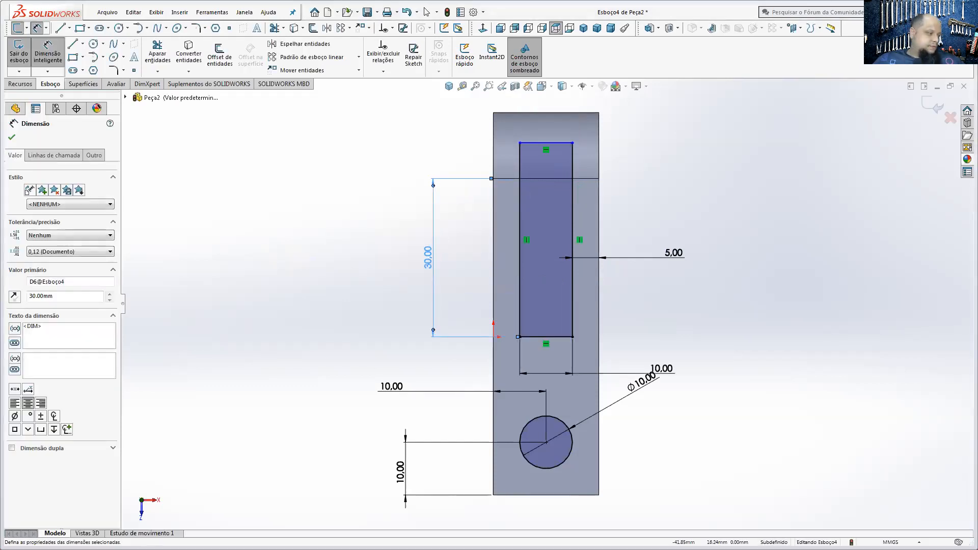
key(alt+Tab)
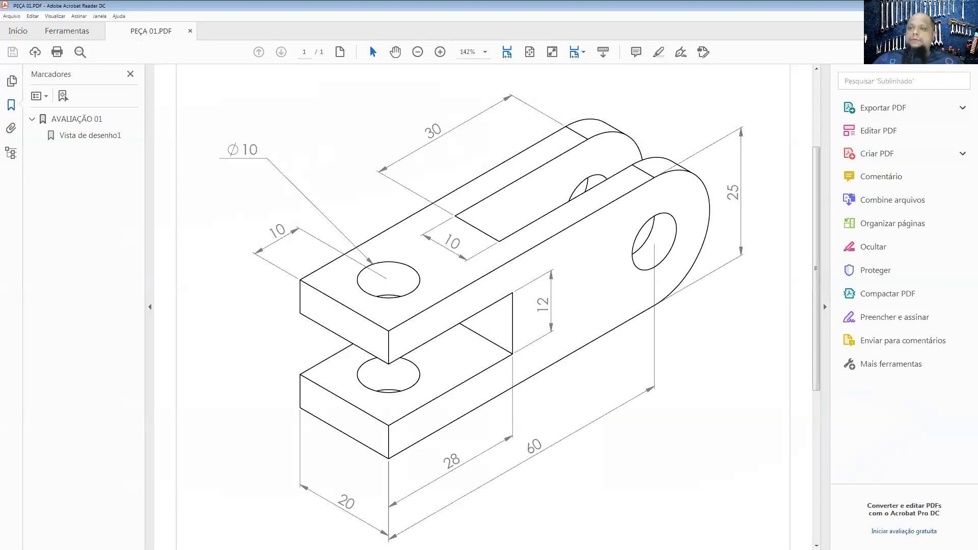
key(alt+Tab)
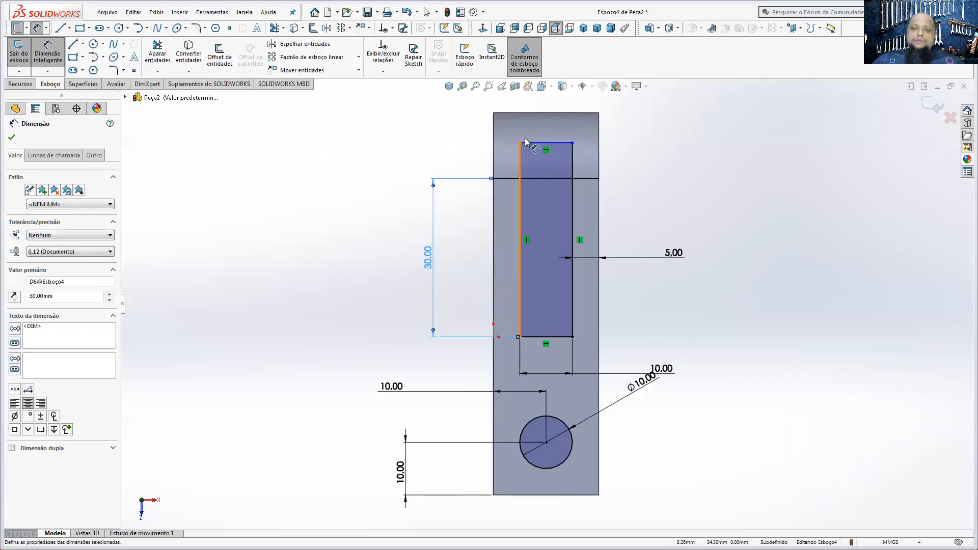
scroll(427, 142, up, 1)
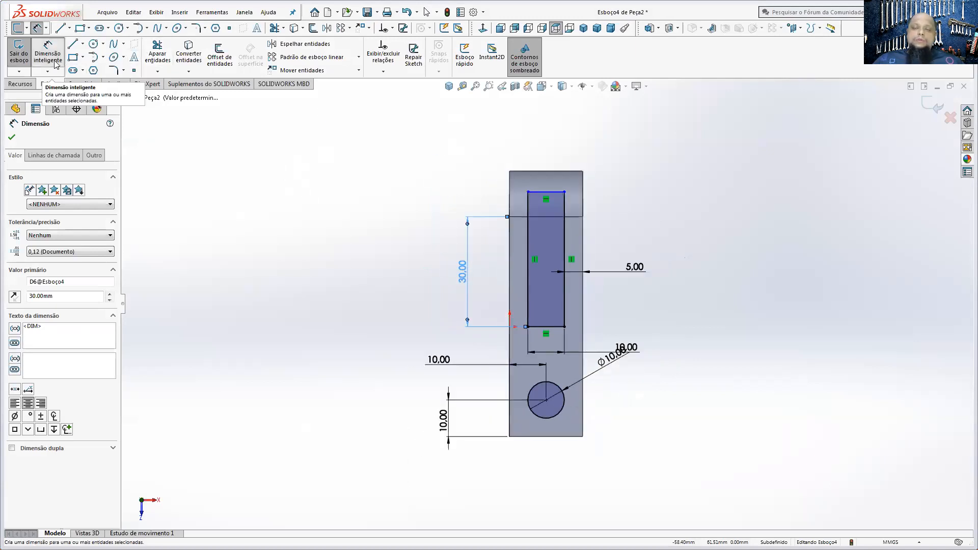
Step: Stretch the slot rectangle's outer end past the rounded end of the body
click(54, 61)
drag(539, 196, 543, 153)
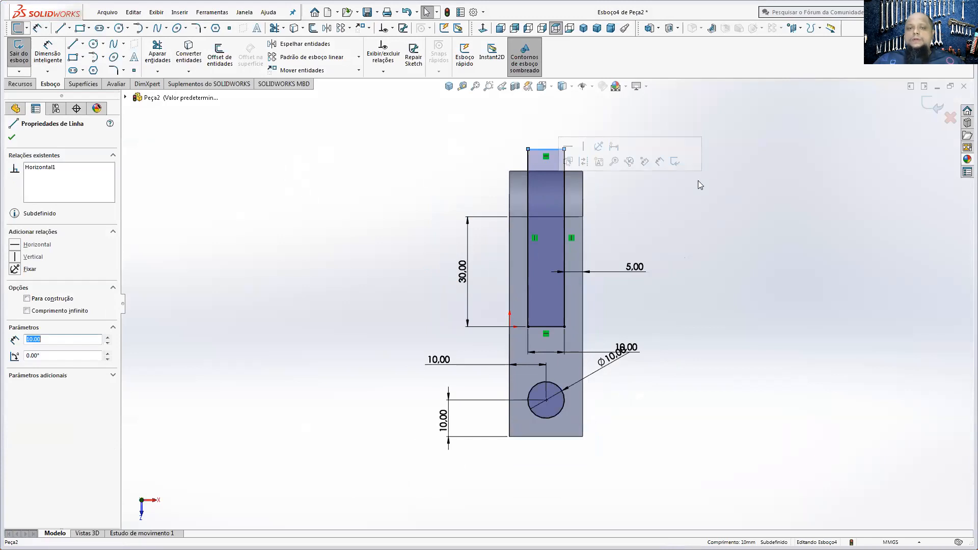
click(449, 86)
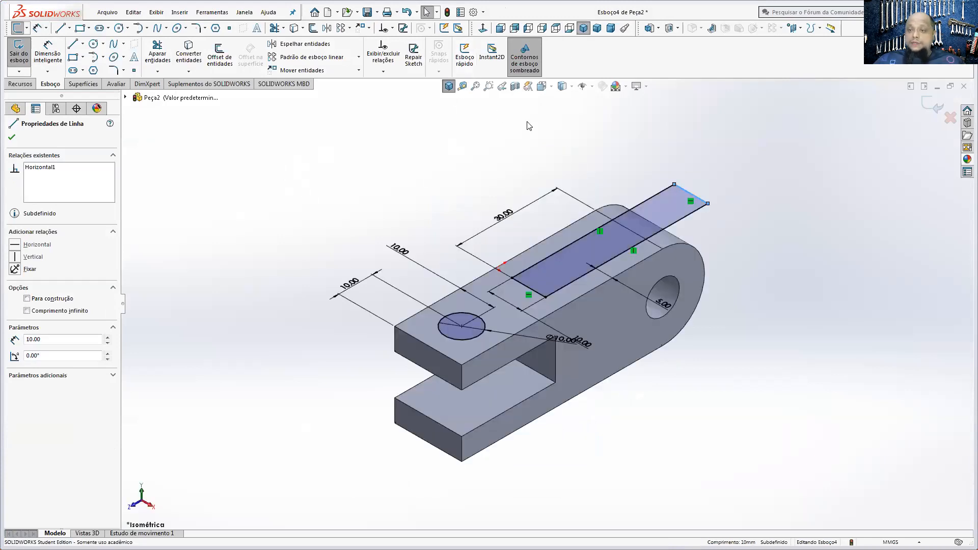
Step: Cut-extrude the slot and hole sketch with the Passante (through all) end condition
click(21, 84)
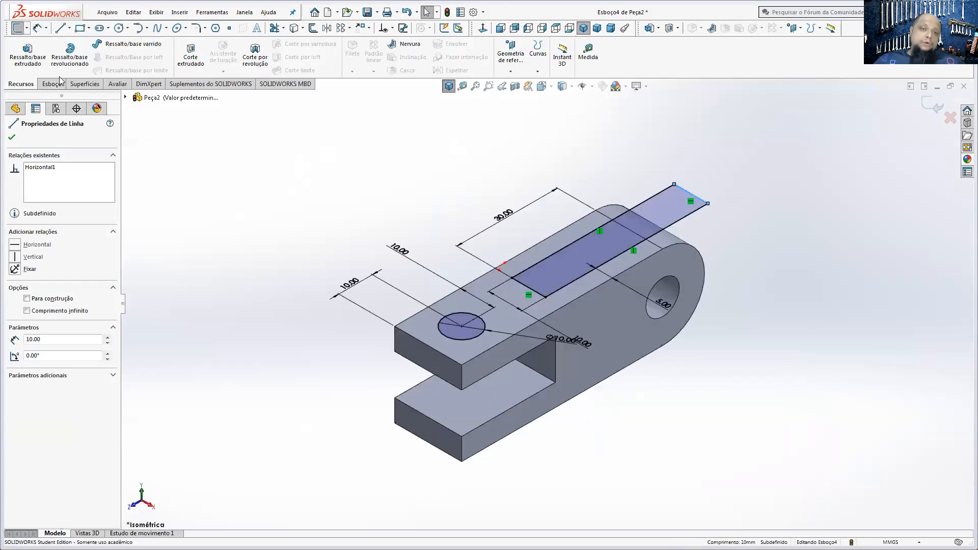
click(186, 53)
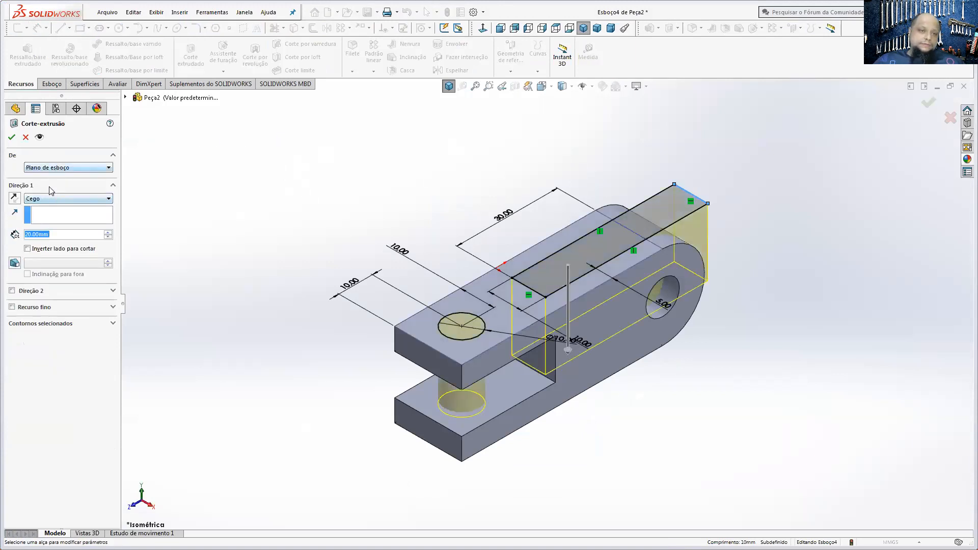
click(52, 198)
click(48, 211)
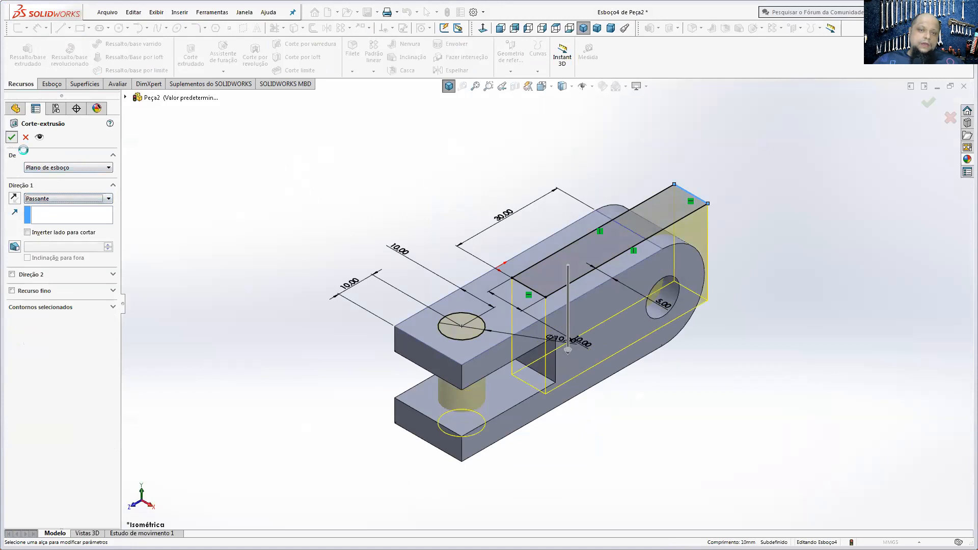
click(11, 137)
middle_drag(438, 276, 570, 216)
click(449, 87)
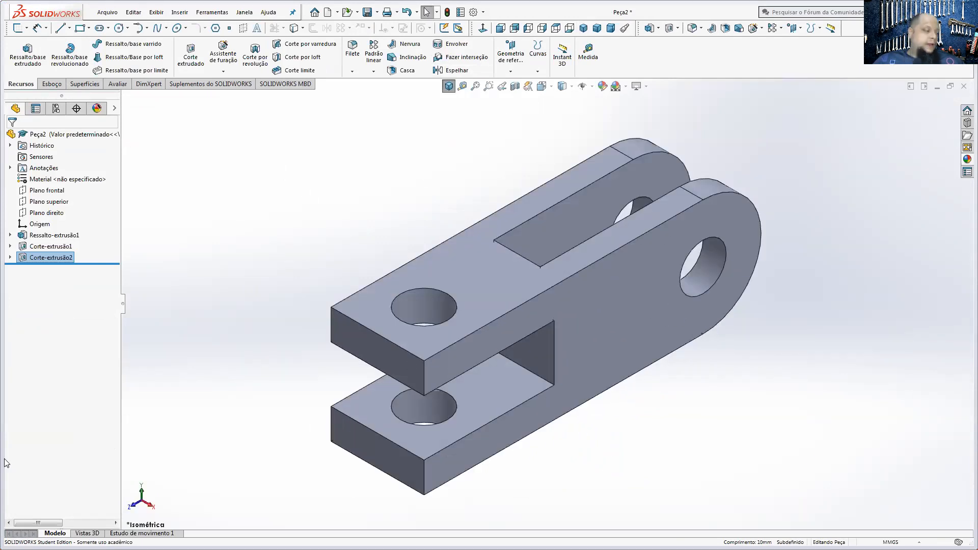
Step: Compare the finished part with the PEÇA 01 drawing and close the part without saving it
key(alt+Tab)
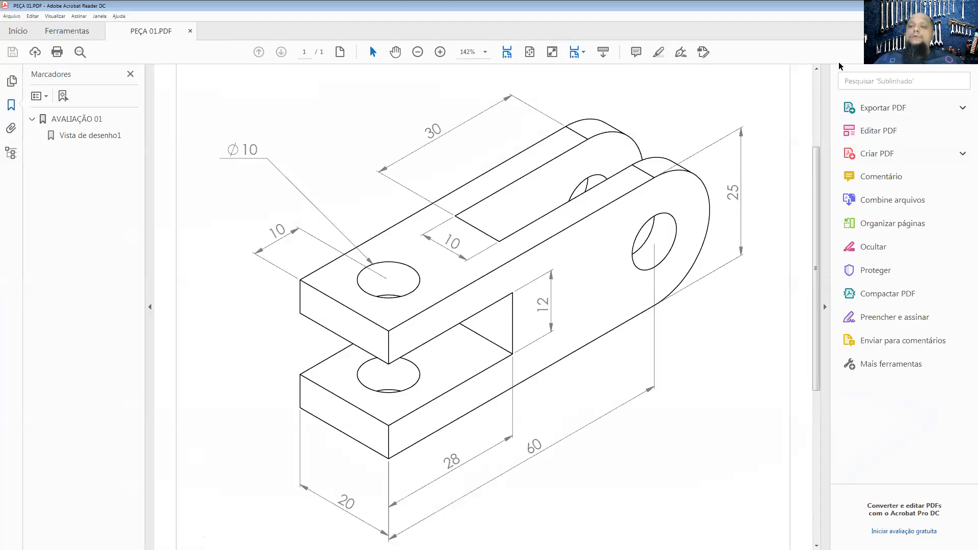
key(alt+Tab)
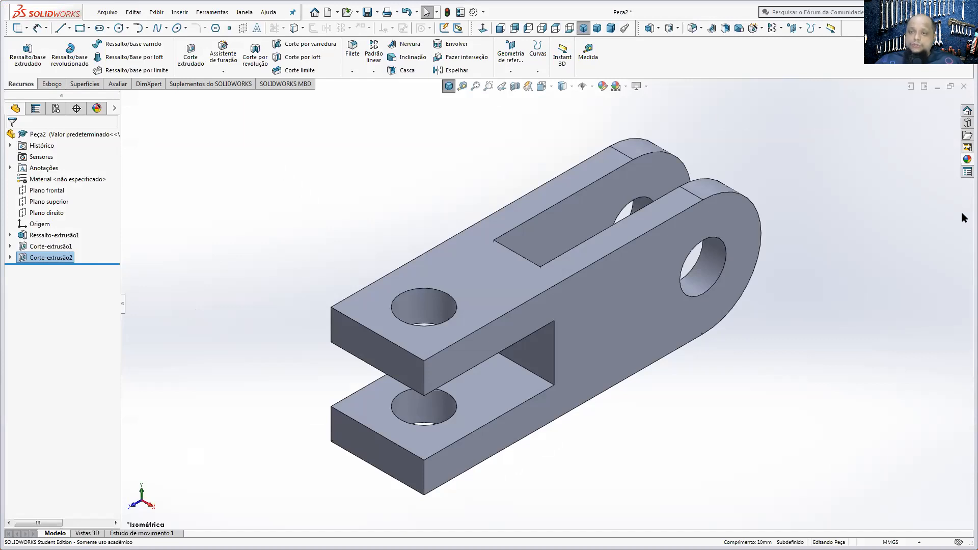
click(964, 86)
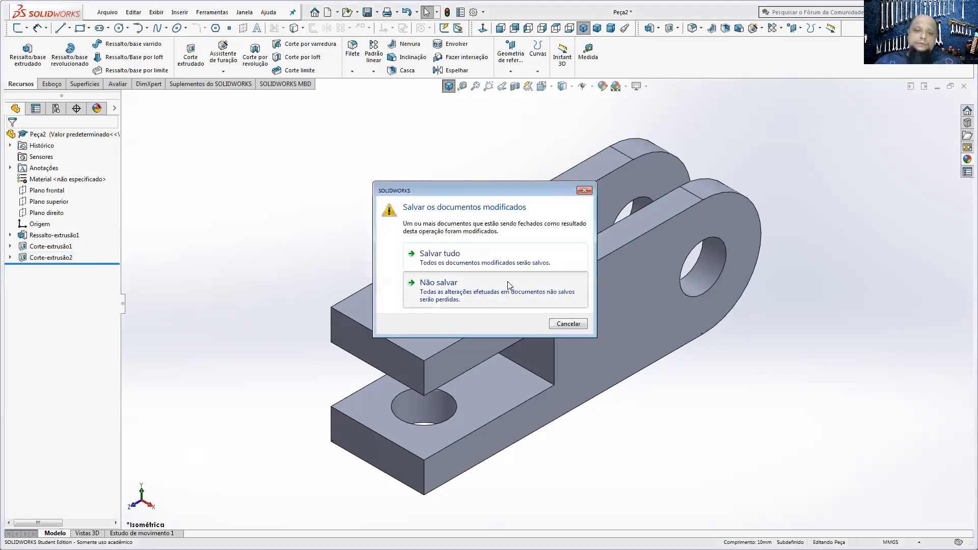
click(438, 284)
Step: Create a new part document and set it to the isometric view
click(257, 15)
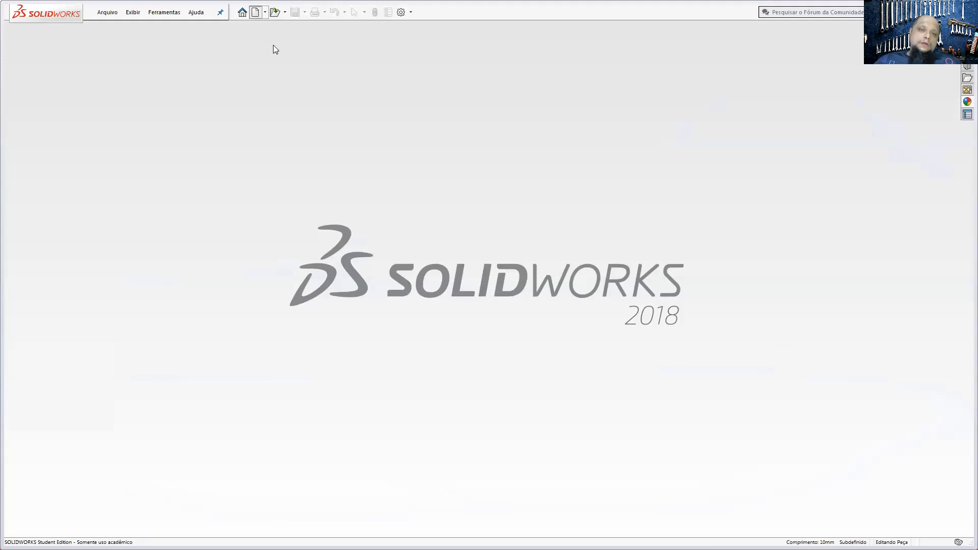
click(537, 382)
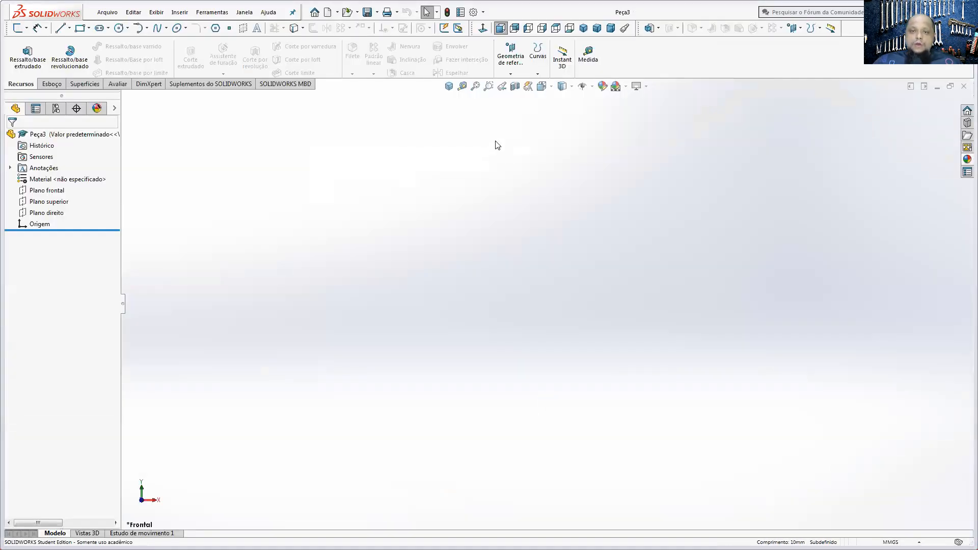
click(449, 86)
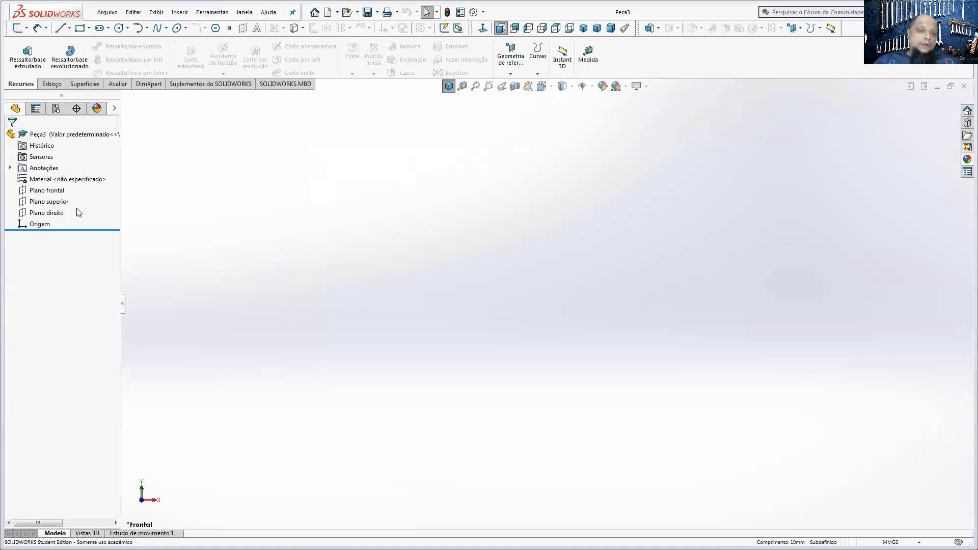
key(ctrl+7)
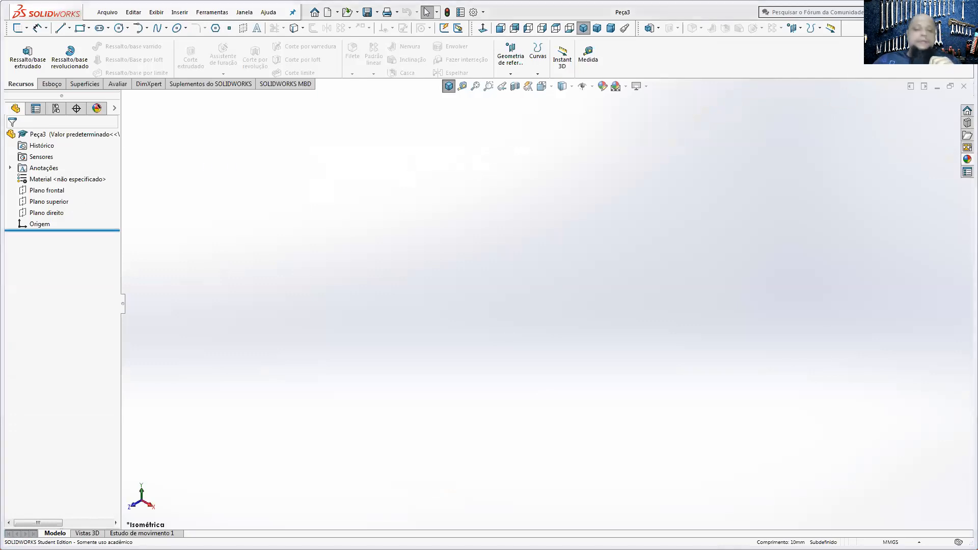
key(alt+Tab)
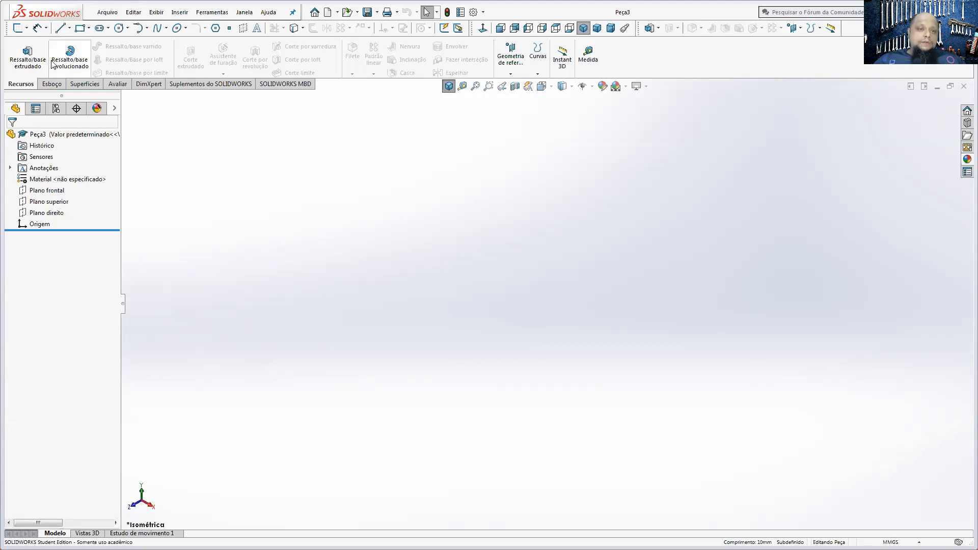
Step: Sketch a centre rectangle about 71 by 53 mm on the front plane, centred on the origin
click(52, 84)
click(19, 51)
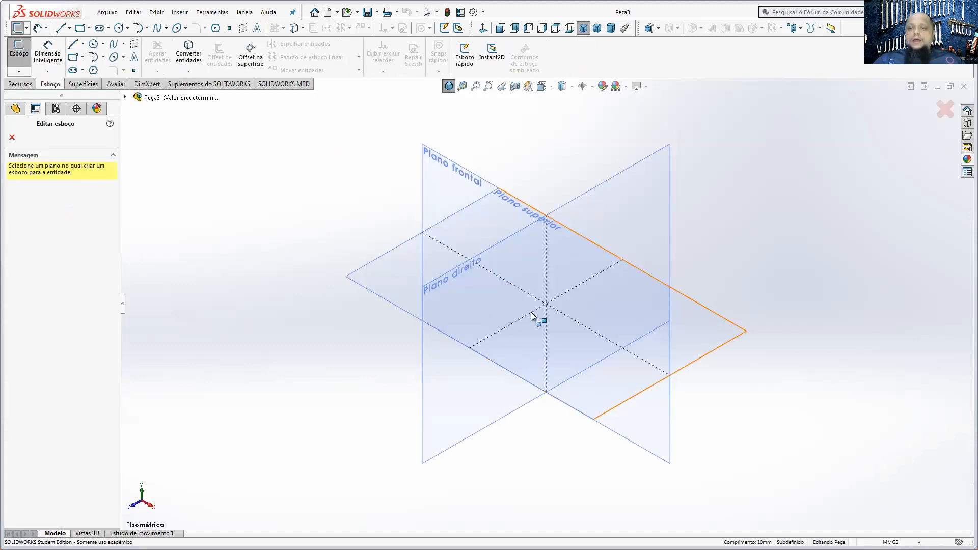
click(442, 197)
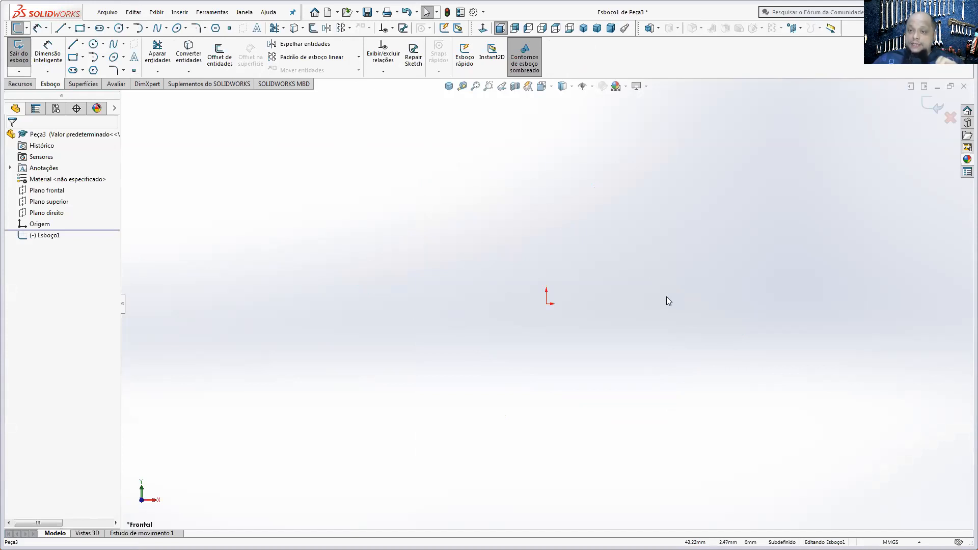
click(84, 58)
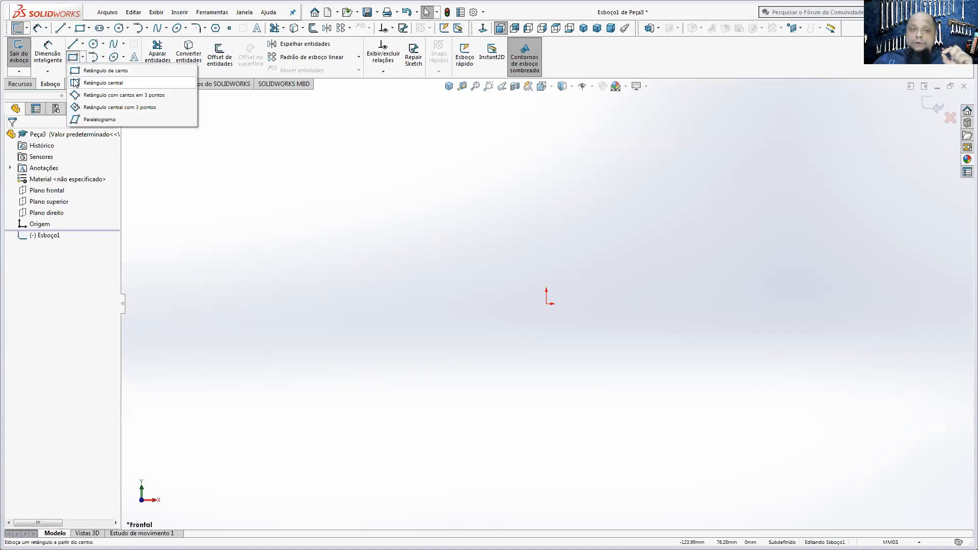
click(76, 83)
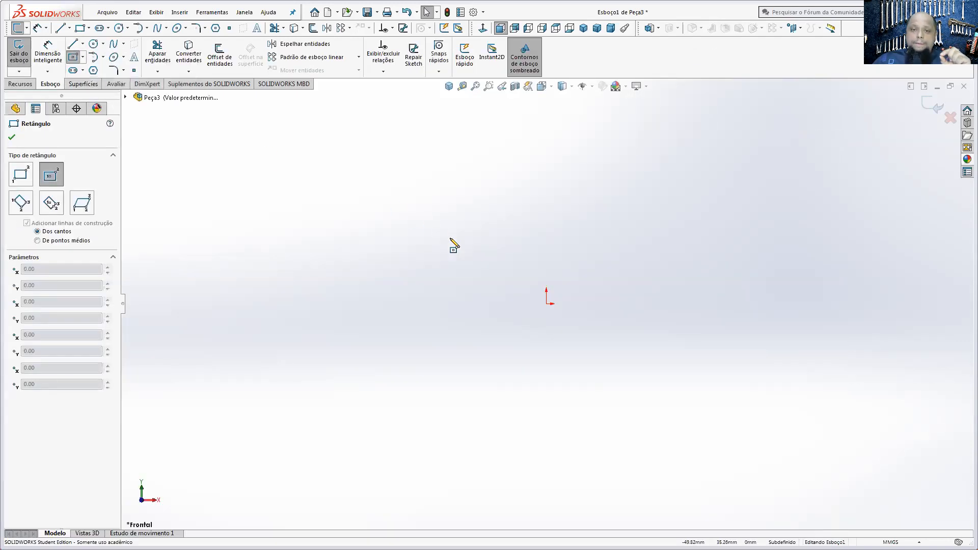
click(546, 303)
click(645, 230)
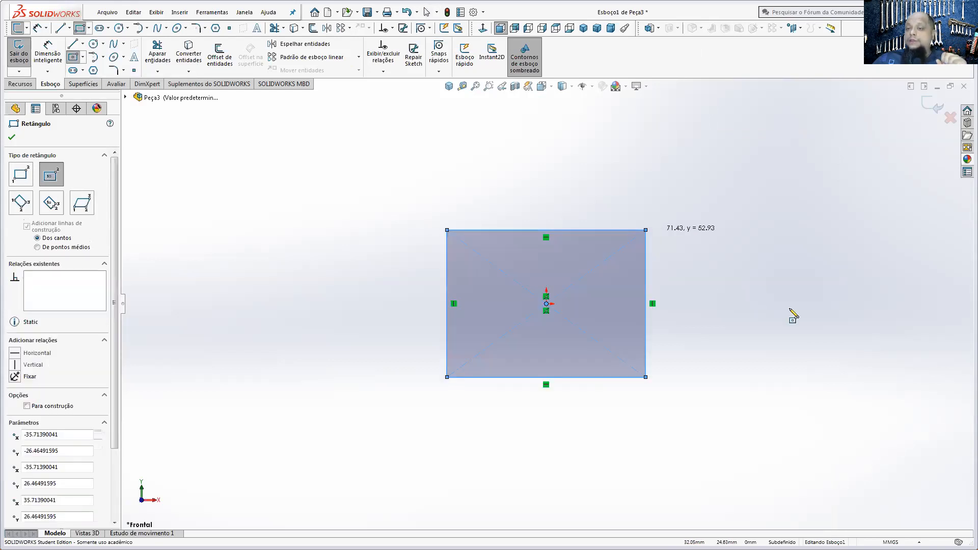
Step: Dimension the rectangle 25 mm high and 20 mm wide
click(47, 53)
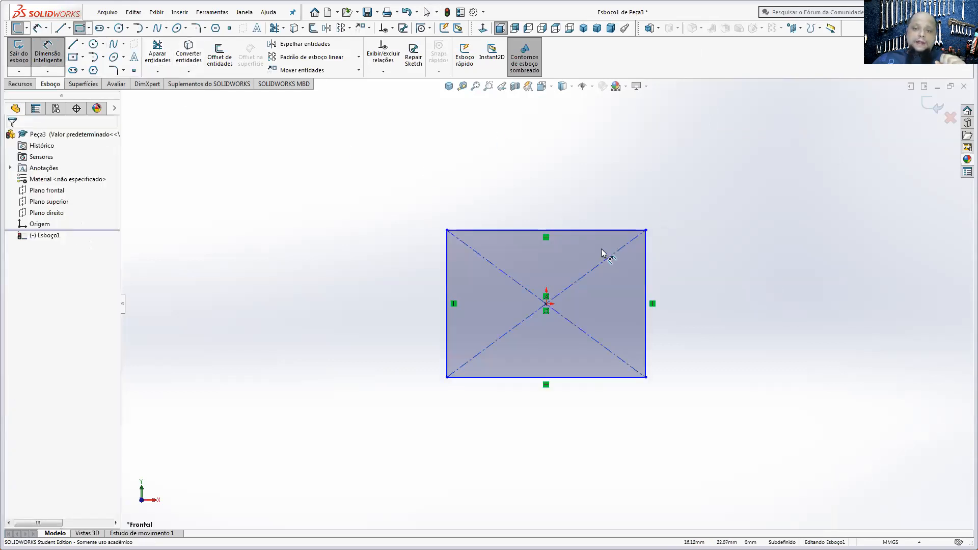
click(645, 273)
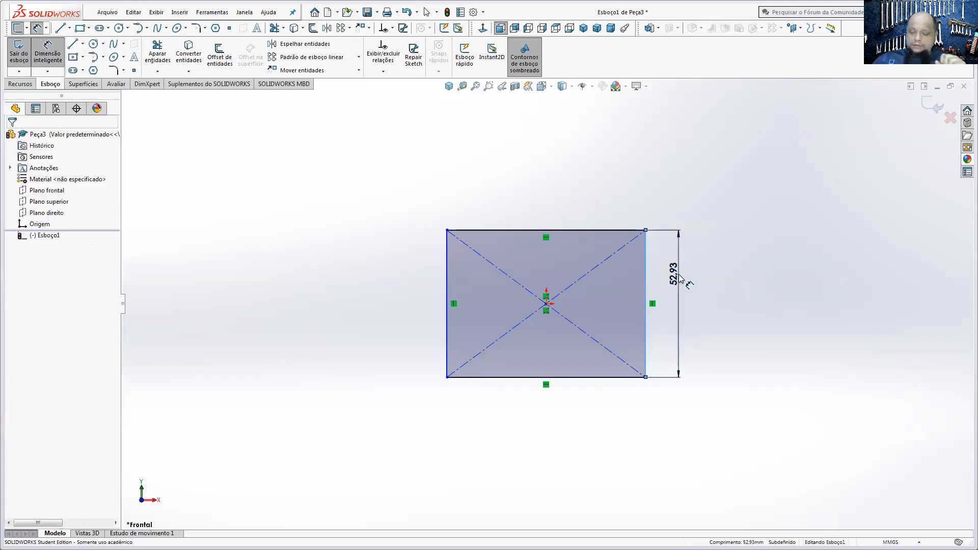
click(682, 280)
text(25)
key(Return)
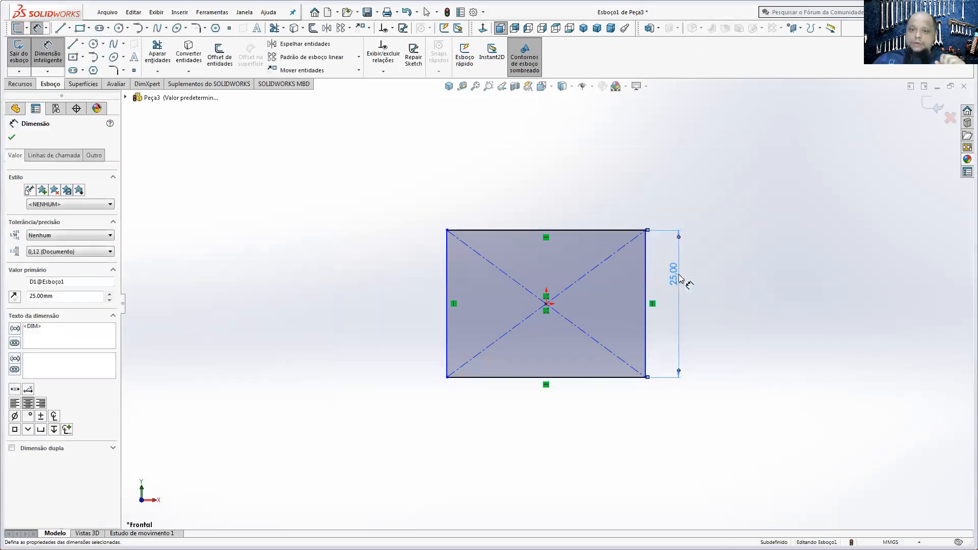
click(617, 231)
click(602, 191)
text(20)
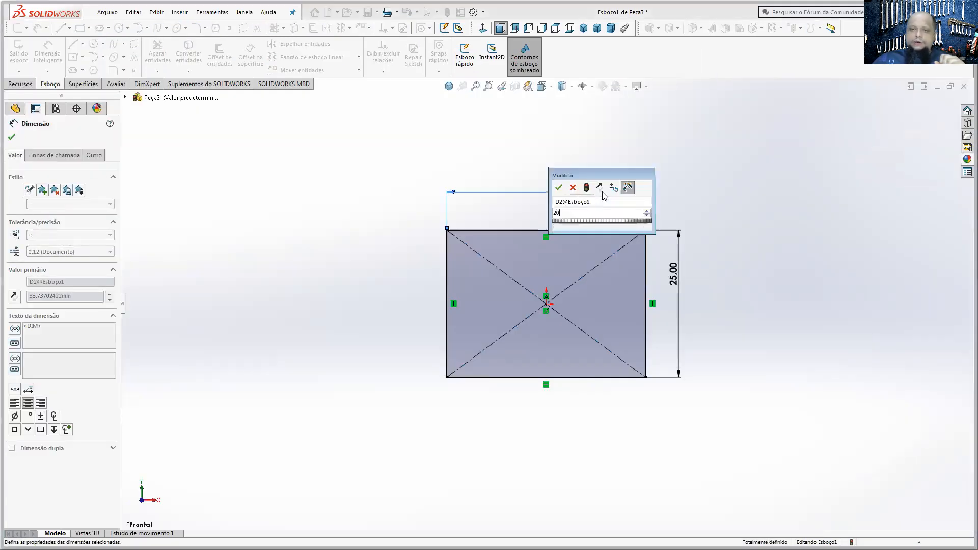
key(Return)
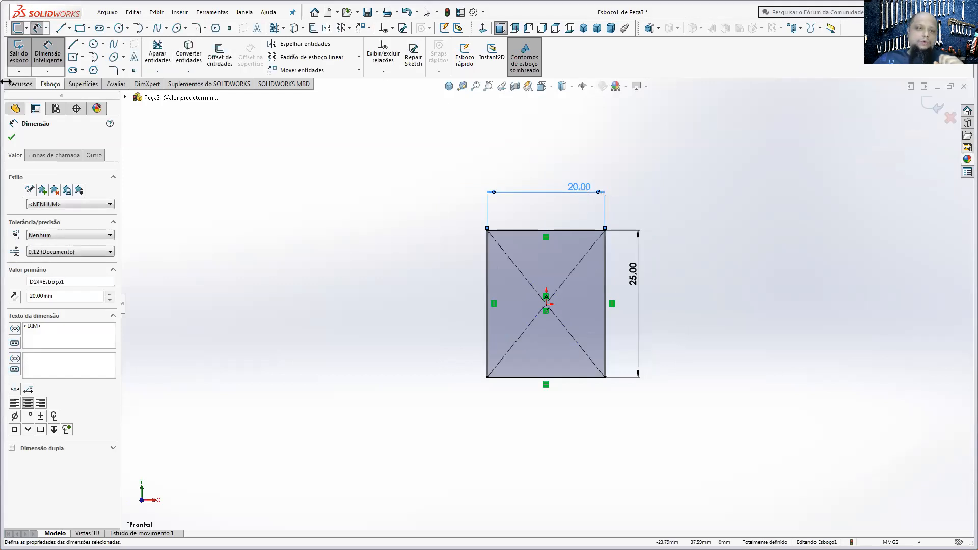
Step: Extrude the rectangle as a blind boss 2 mm deep
click(20, 84)
click(17, 68)
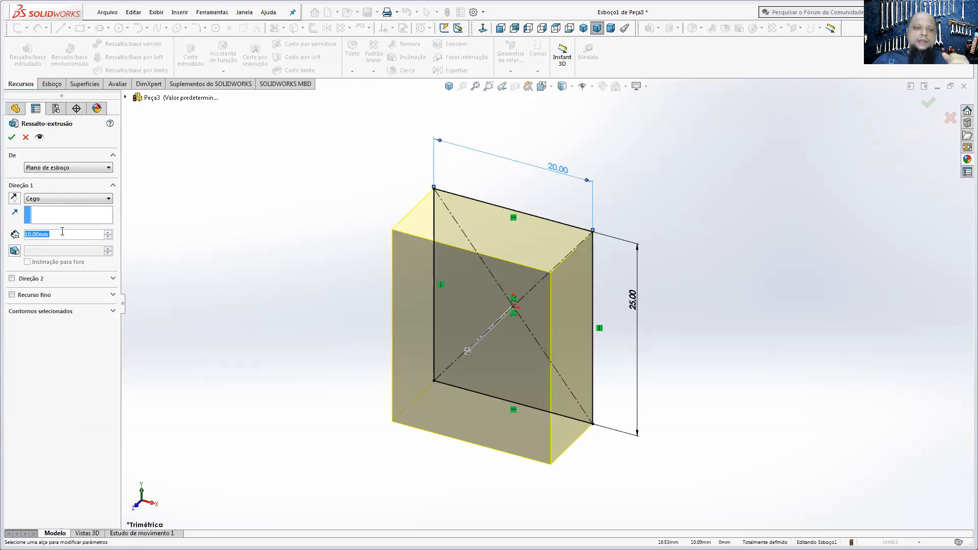
text(2)
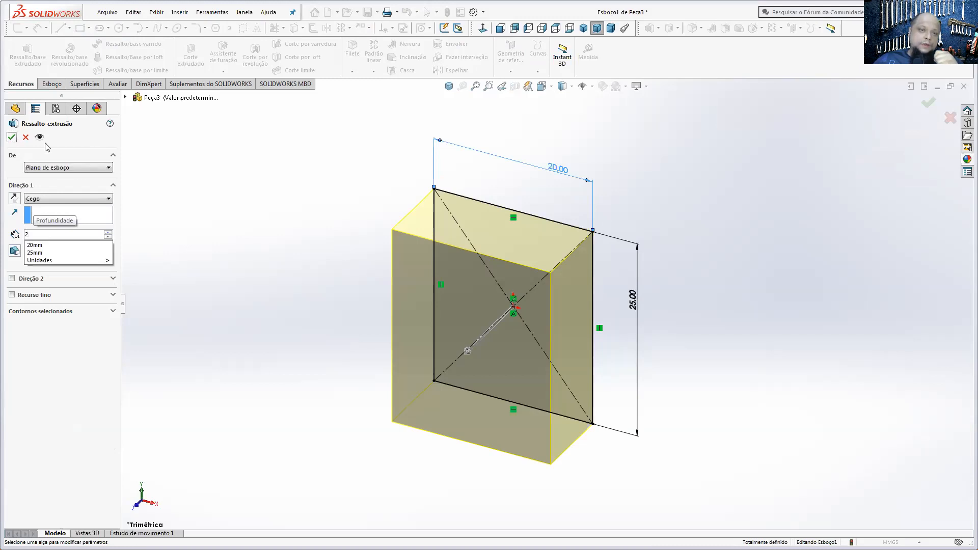
key(Return)
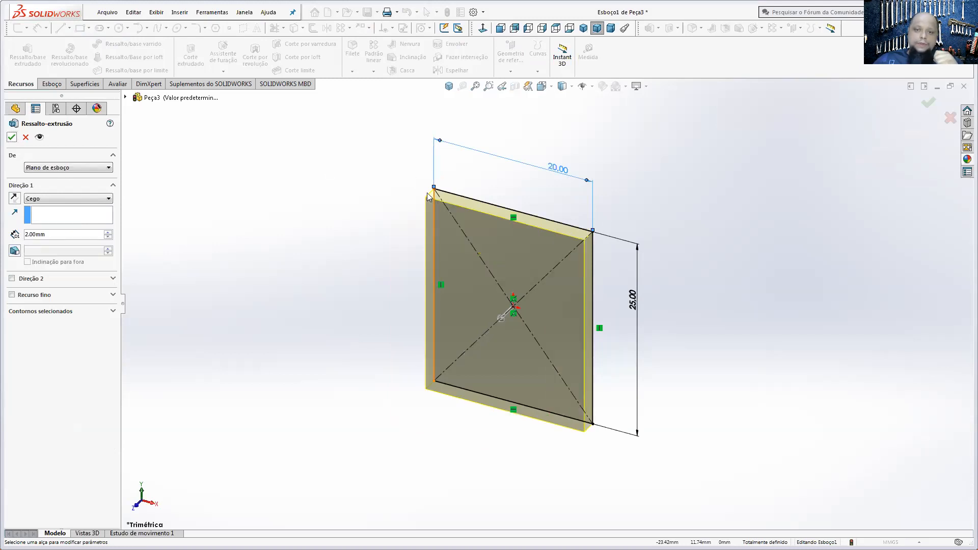
click(11, 137)
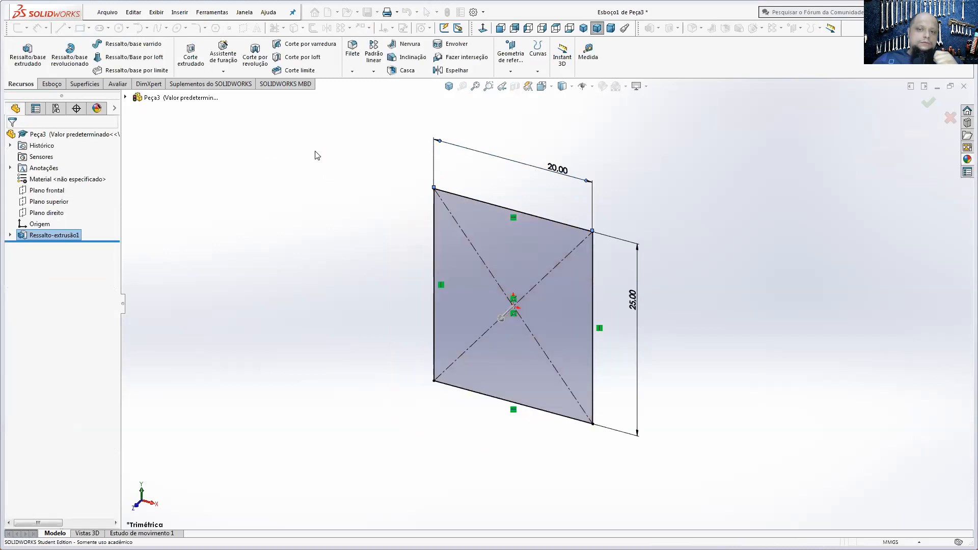
click(449, 86)
scroll(606, 270, up, 3)
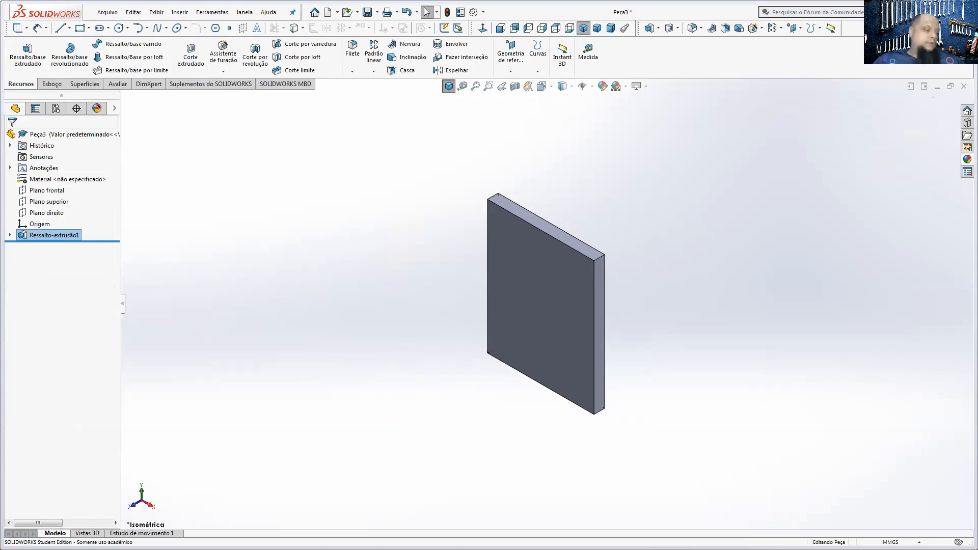
Step: Sketch a corner rectangle about 51 by 28 mm on the plate's narrow side face, extending backward from its upper rear corner
key(alt+Tab)
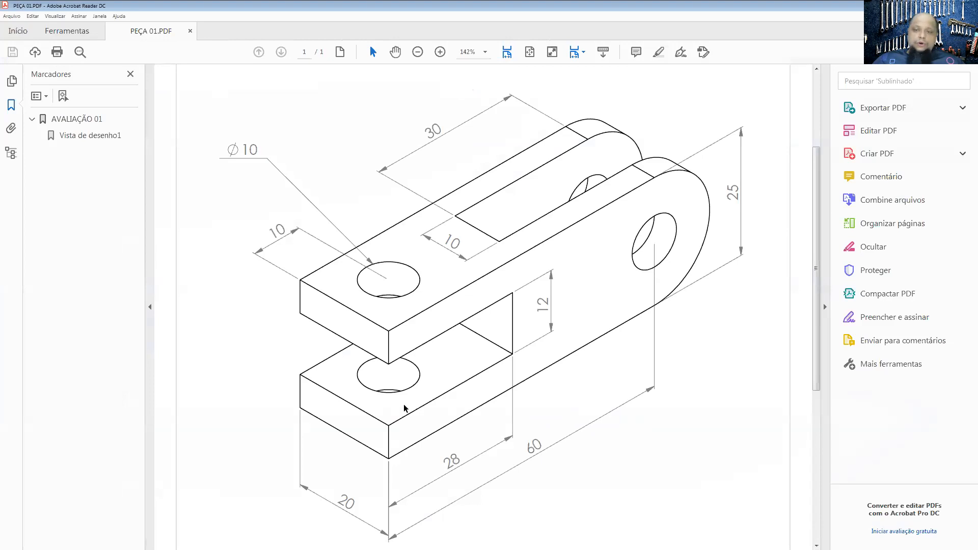
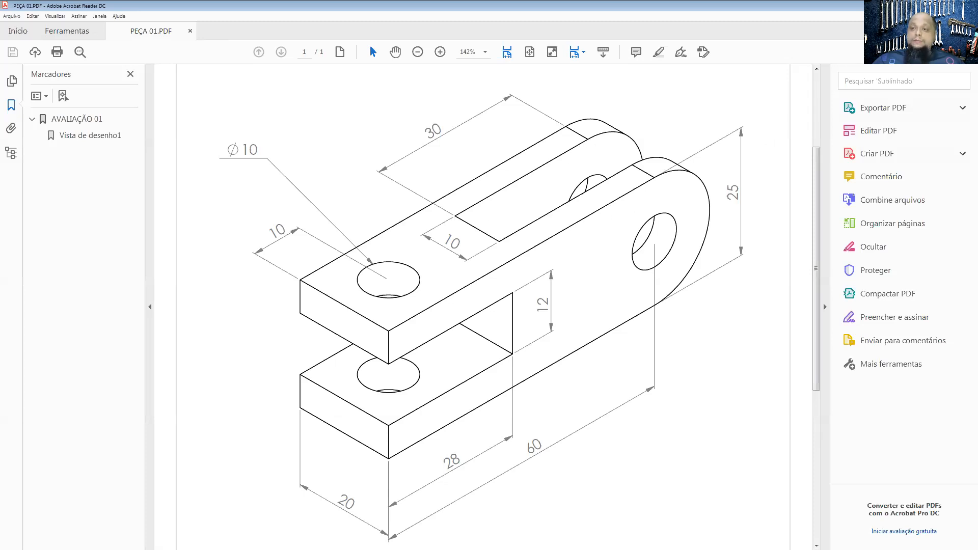
key(alt+Tab)
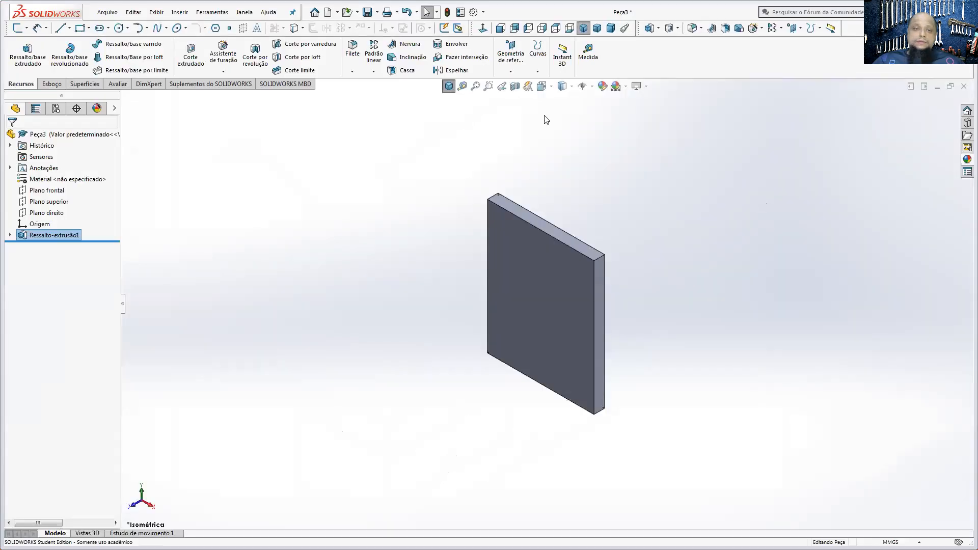
click(600, 284)
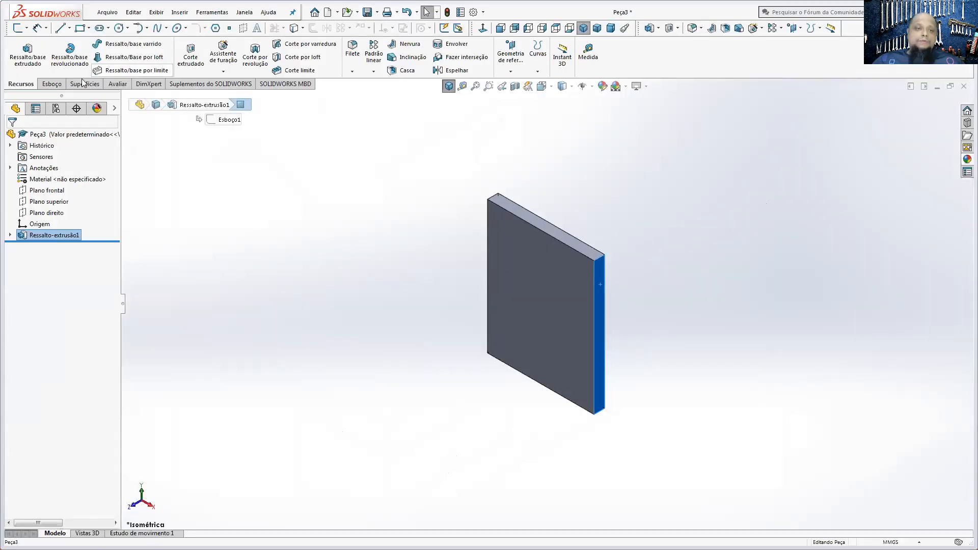
click(55, 85)
click(19, 51)
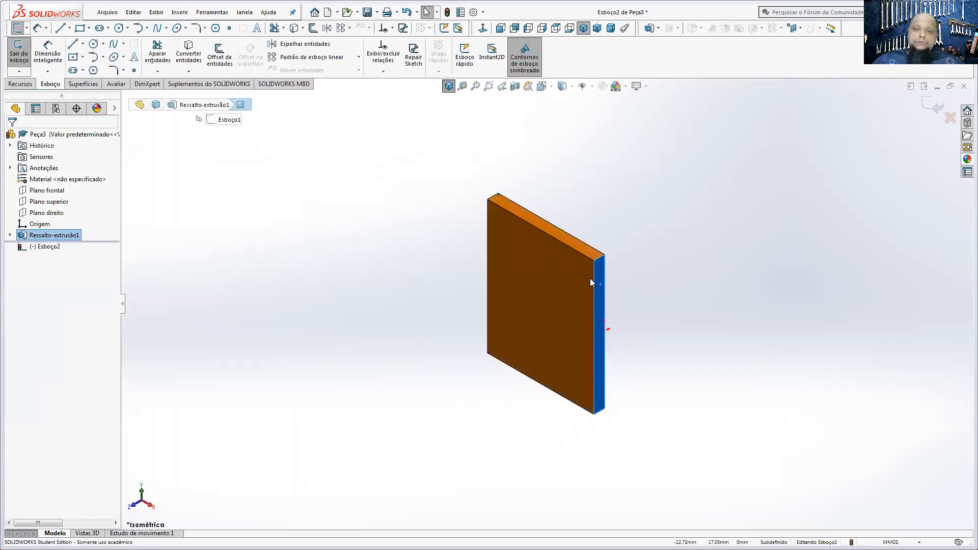
click(552, 87)
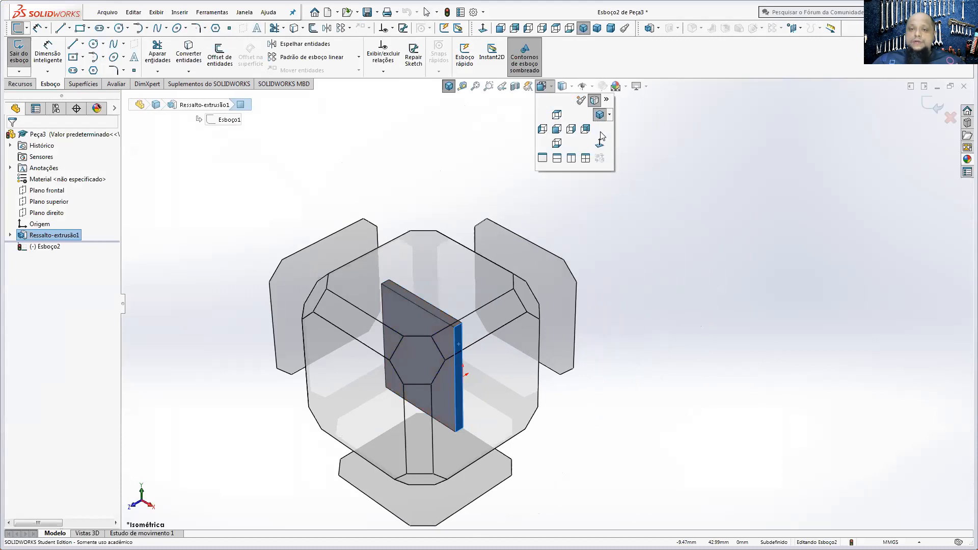
click(603, 140)
scroll(841, 265, up, 4)
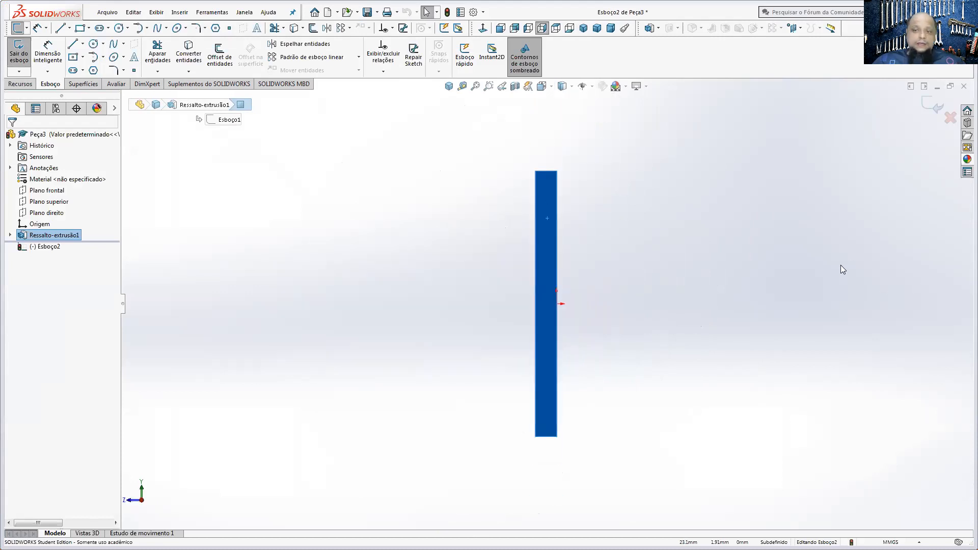
click(82, 57)
click(77, 71)
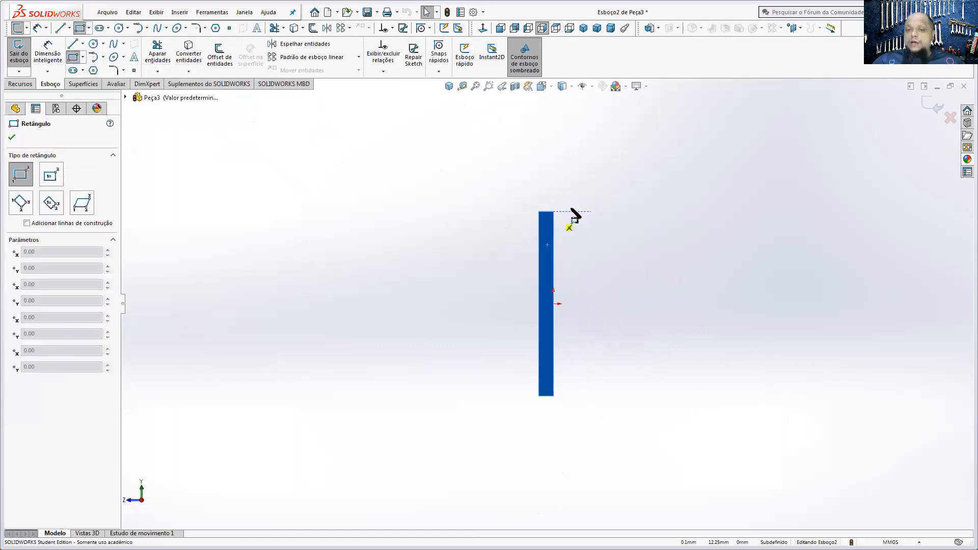
mouse_move(554, 212)
mouse_down()
mouse_move(666, 262)
mouse_move(929, 422)
mouse_up()
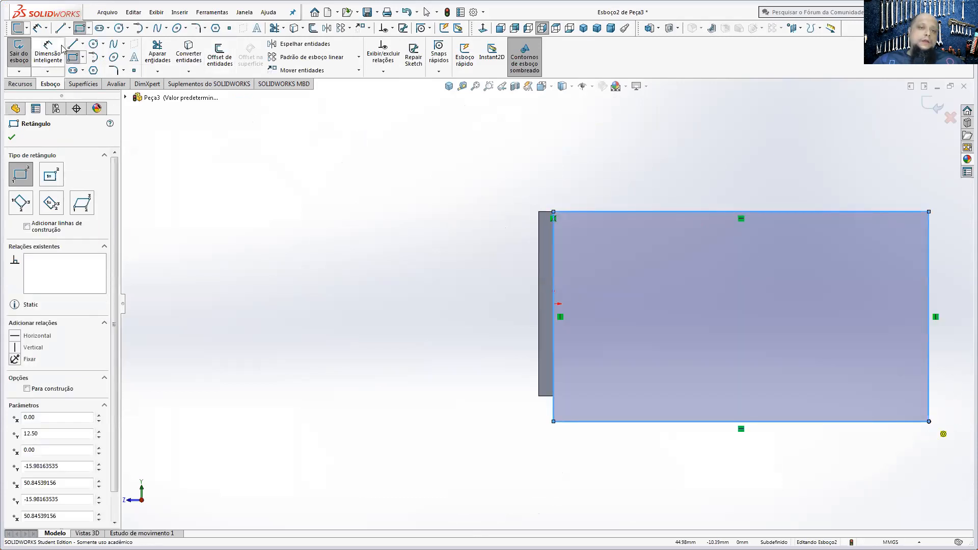
key(Escape)
click(444, 242)
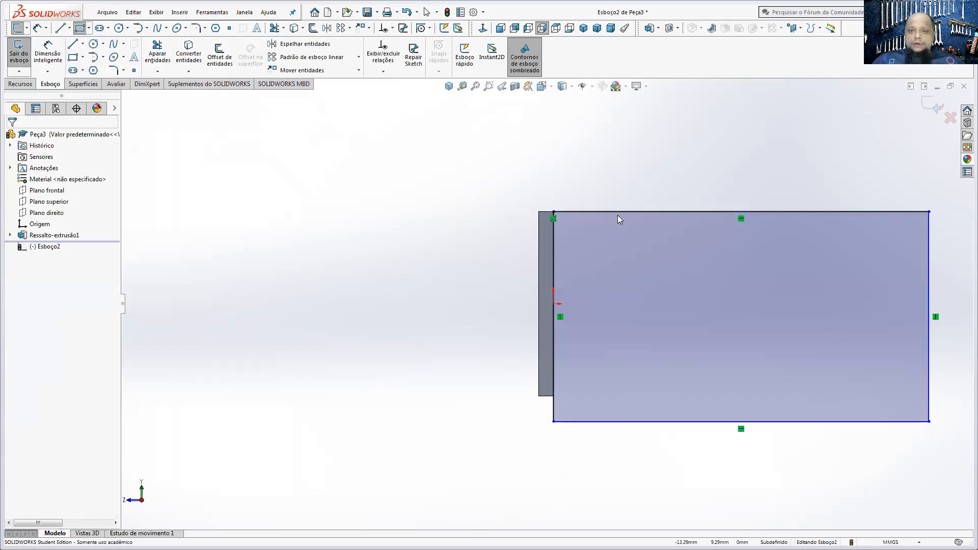
Step: Shorten the rectangle to about 45 mm long and make its lower edge collinear with the plate's bottom edge
click(570, 212)
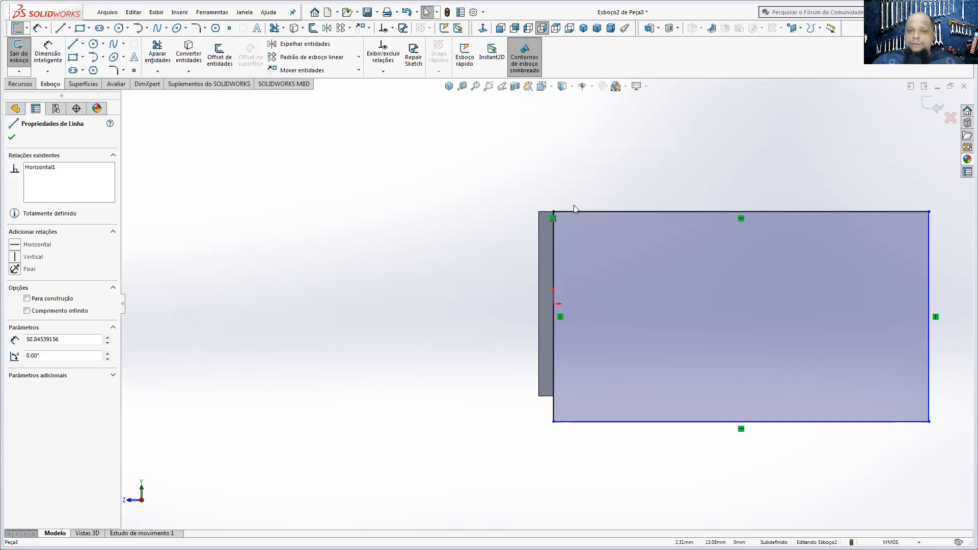
drag(929, 381, 886, 378)
drag(797, 422, 795, 367)
click(789, 457)
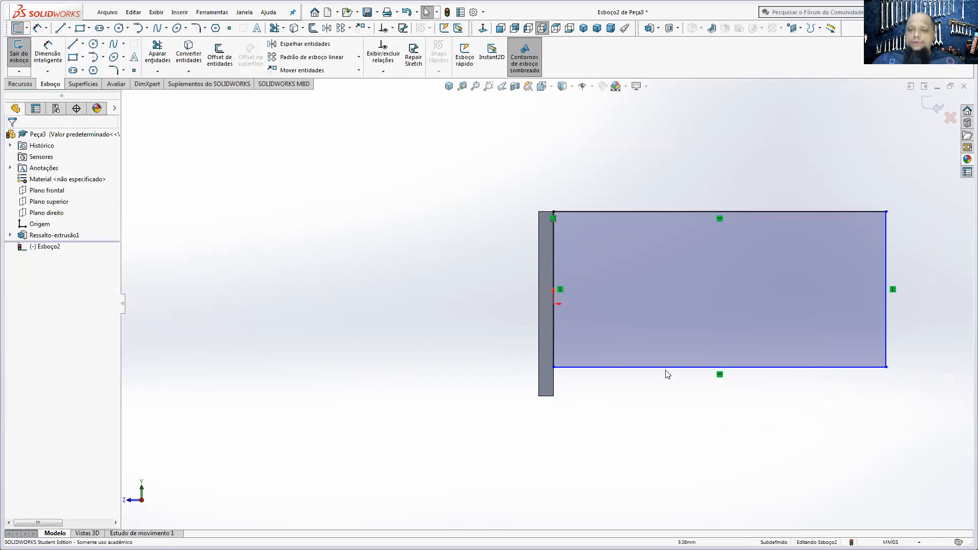
click(665, 367)
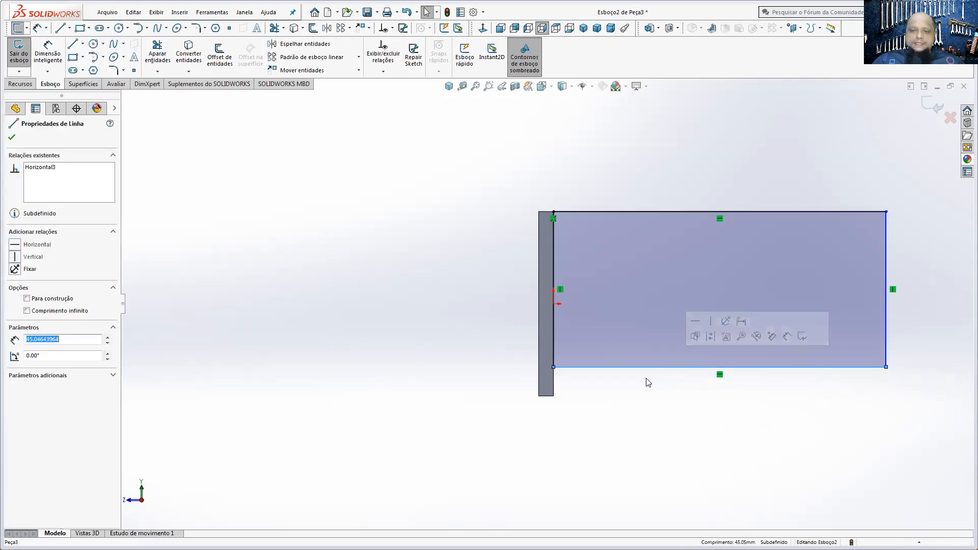
ctrl+click(549, 395)
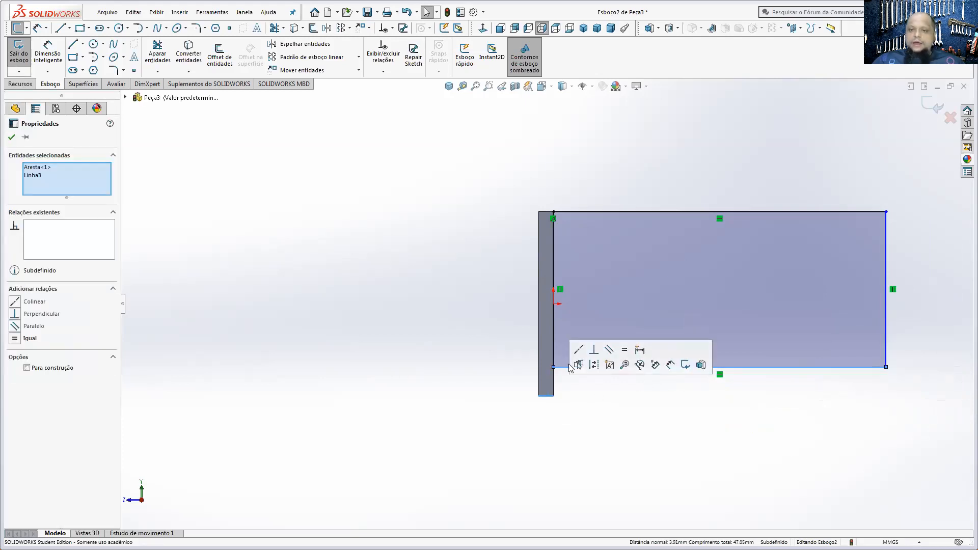
click(577, 351)
click(649, 493)
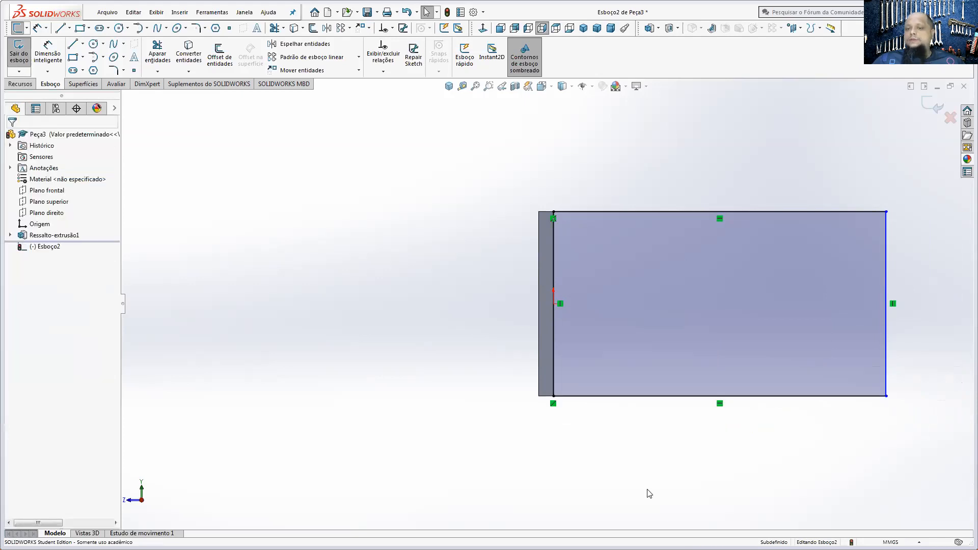
Step: Add a 12.5 mm radius circle centred on the rectangle's far edge, and trim the inner arc and that edge to leave a rounded end
click(93, 44)
scroll(744, 286, up, 3)
scroll(789, 303, down, 3)
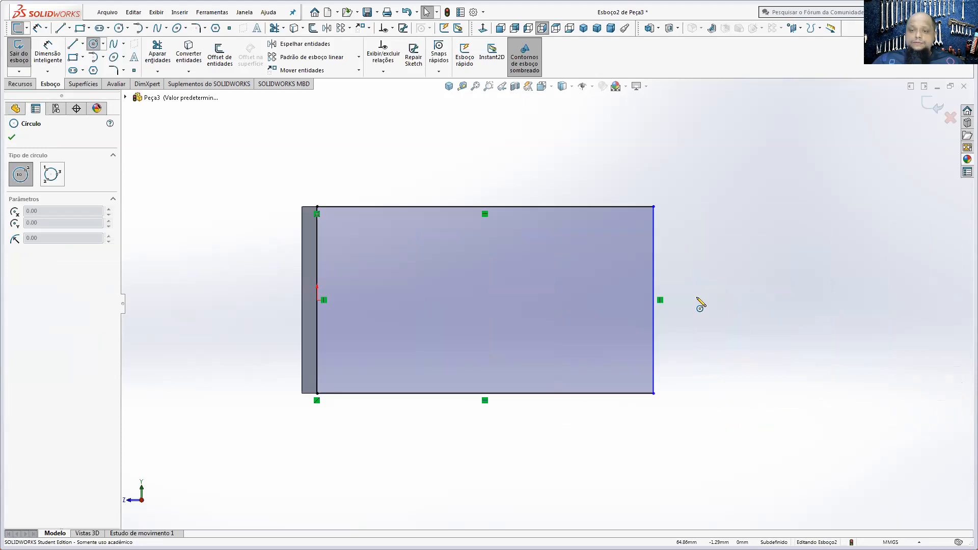
click(653, 299)
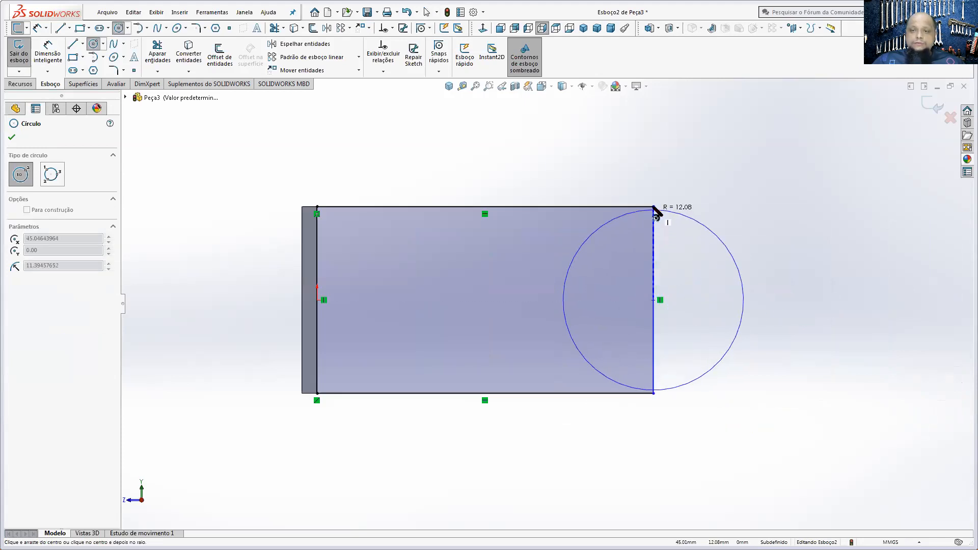
click(654, 207)
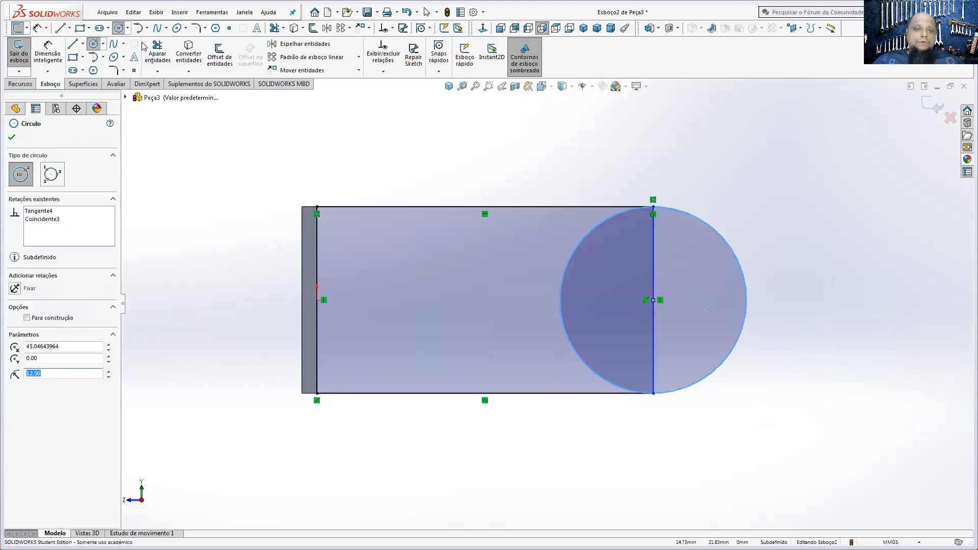
click(158, 52)
click(603, 226)
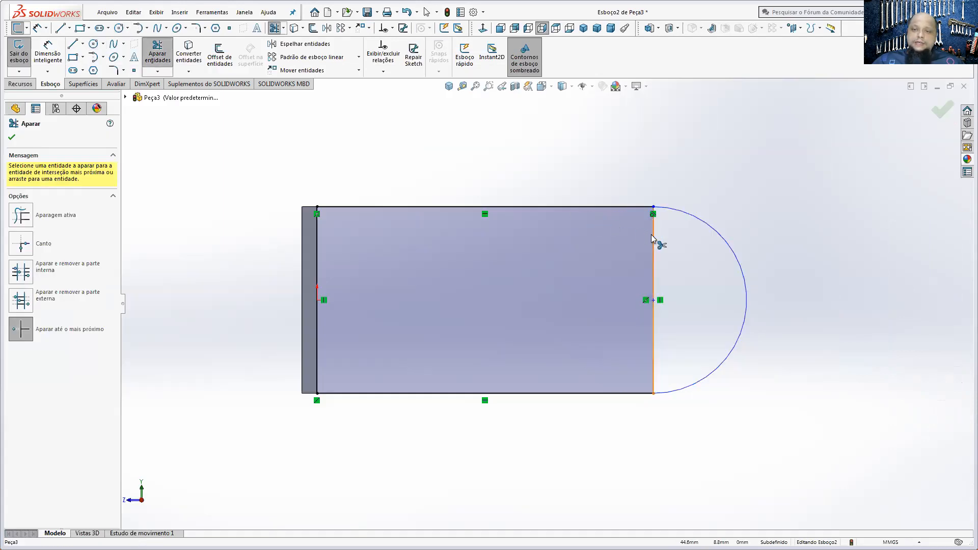
click(654, 306)
click(522, 289)
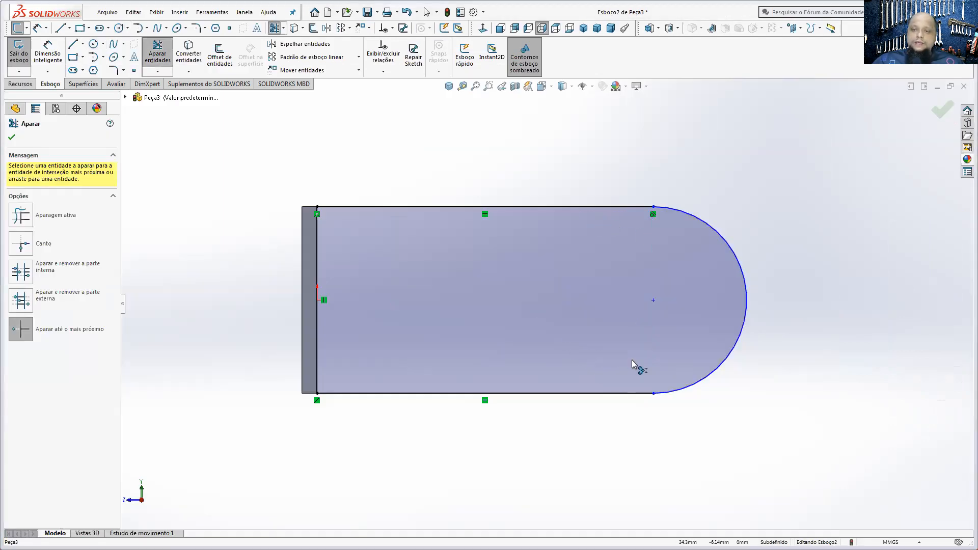
Step: Sketch a circle concentric with the rounded end and dimension its diameter to 10 mm
click(95, 46)
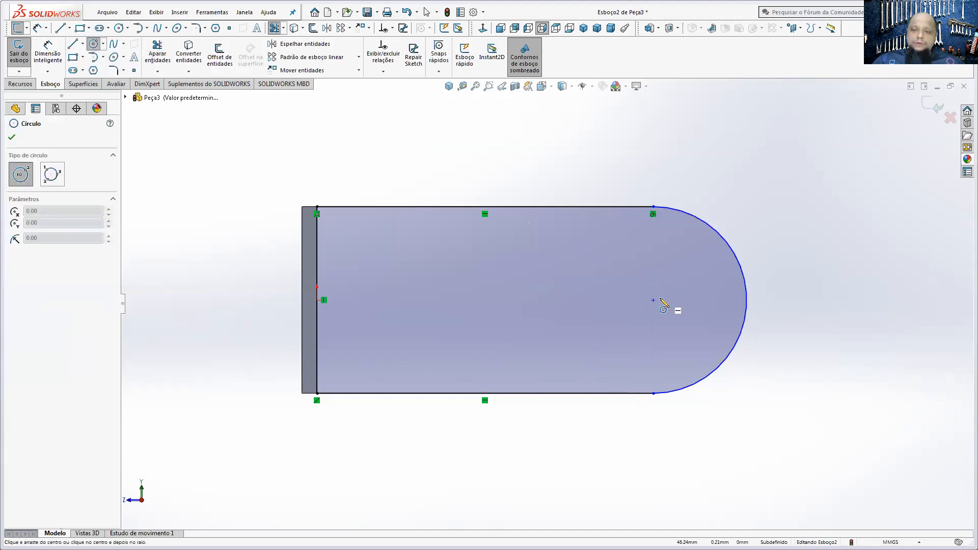
click(653, 300)
click(646, 260)
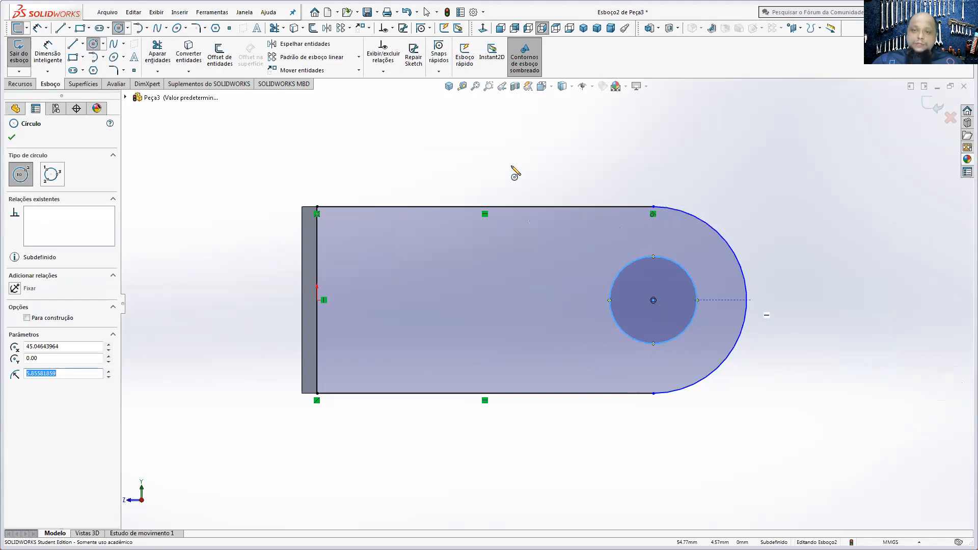
click(48, 53)
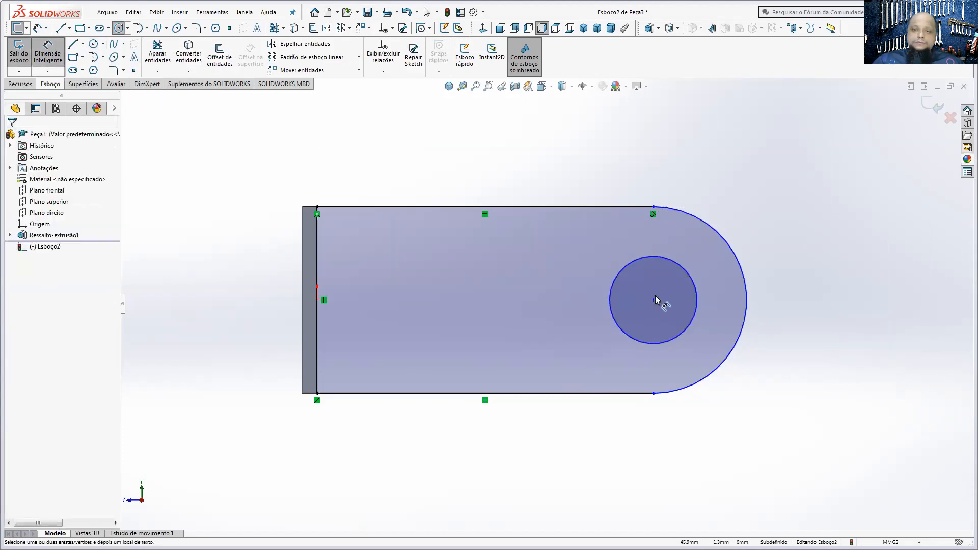
click(683, 271)
click(771, 209)
text(10)
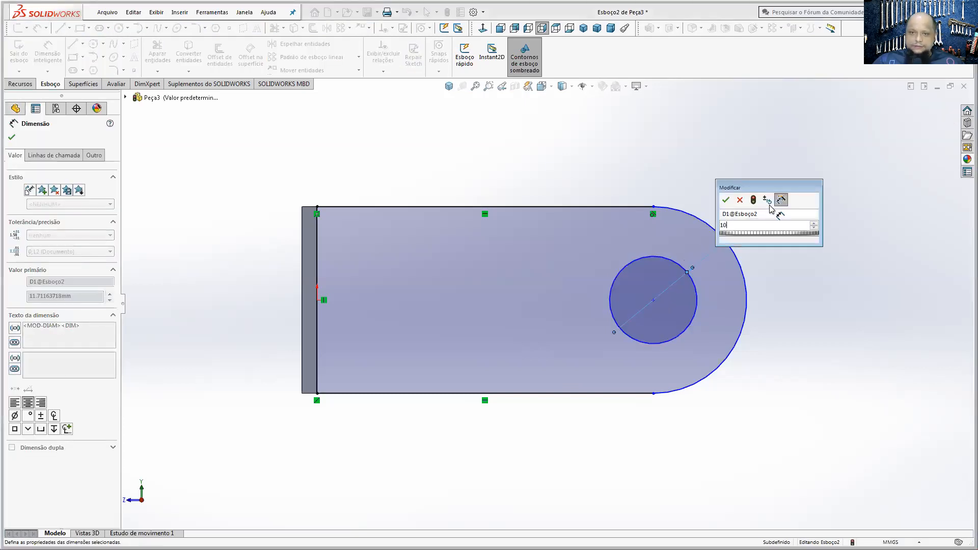
key(Return)
click(742, 184)
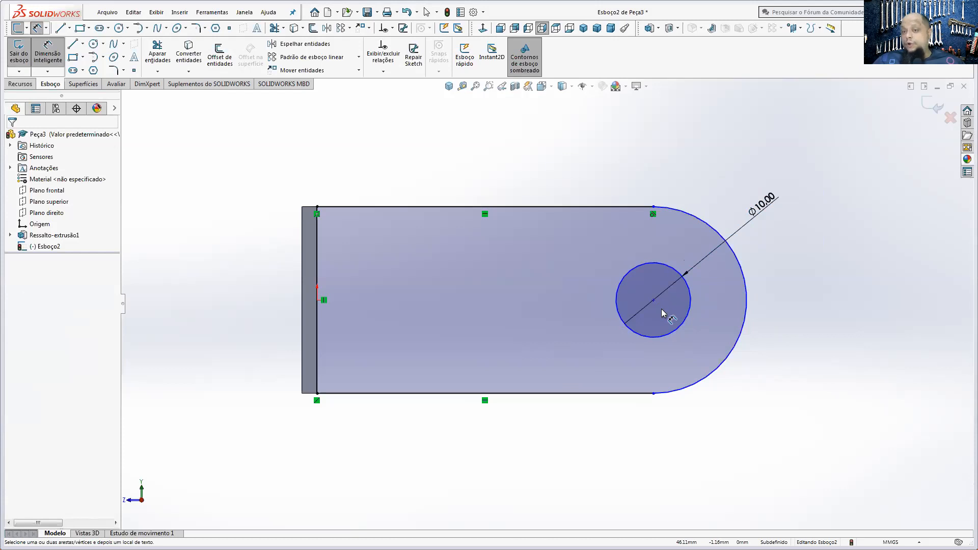
Step: Dimension the profile's upper straight edge to 30 mm and make the lower line tangent to the end arc
click(466, 208)
click(475, 160)
text(30)
key(Return)
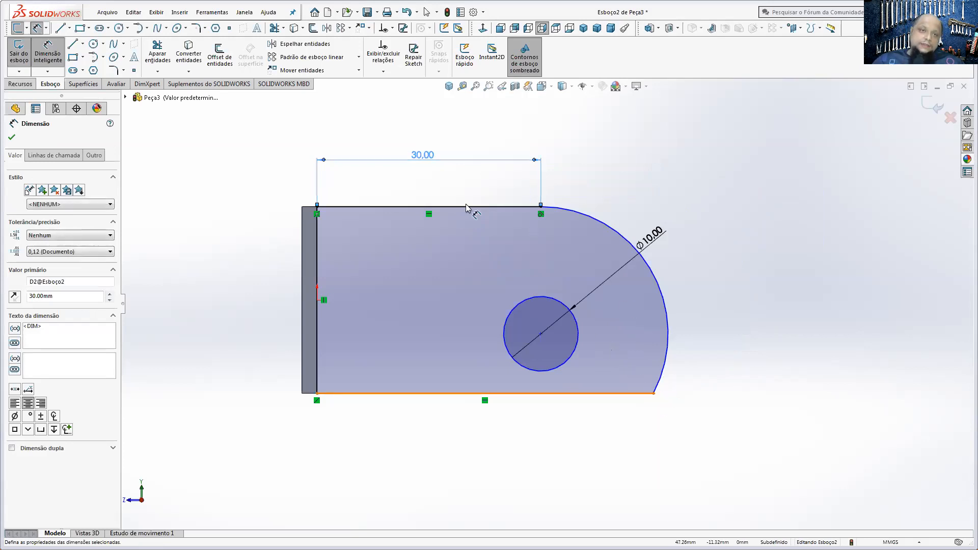
key(Escape)
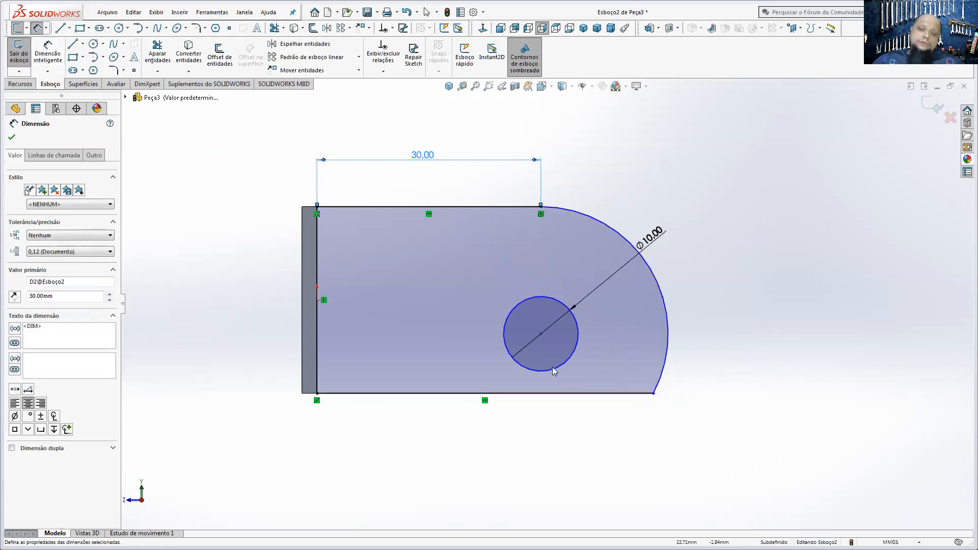
click(637, 393)
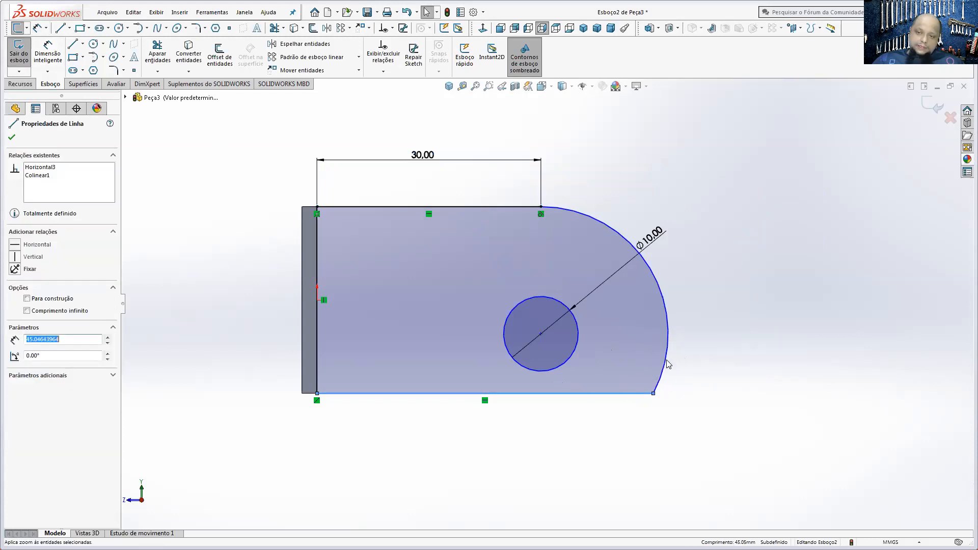
ctrl+click(668, 364)
click(705, 330)
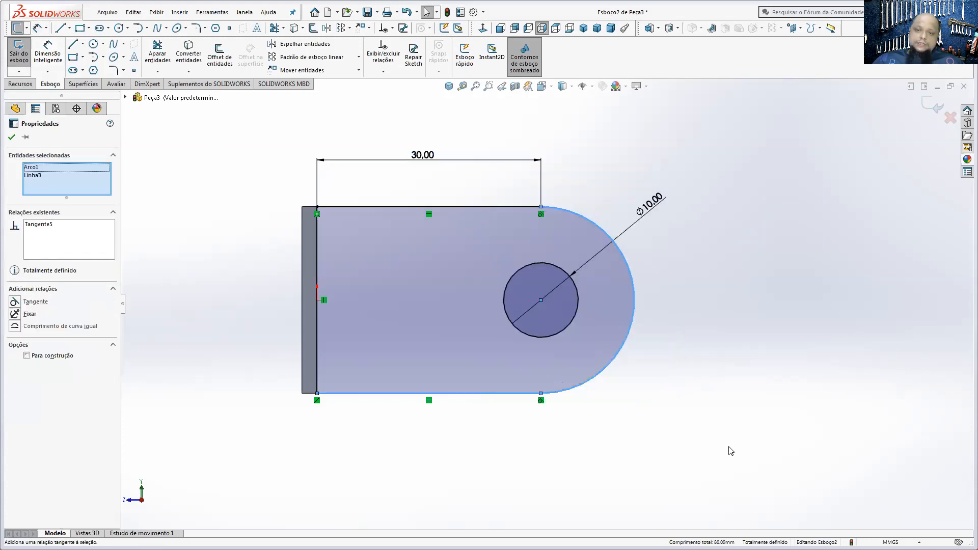
click(731, 451)
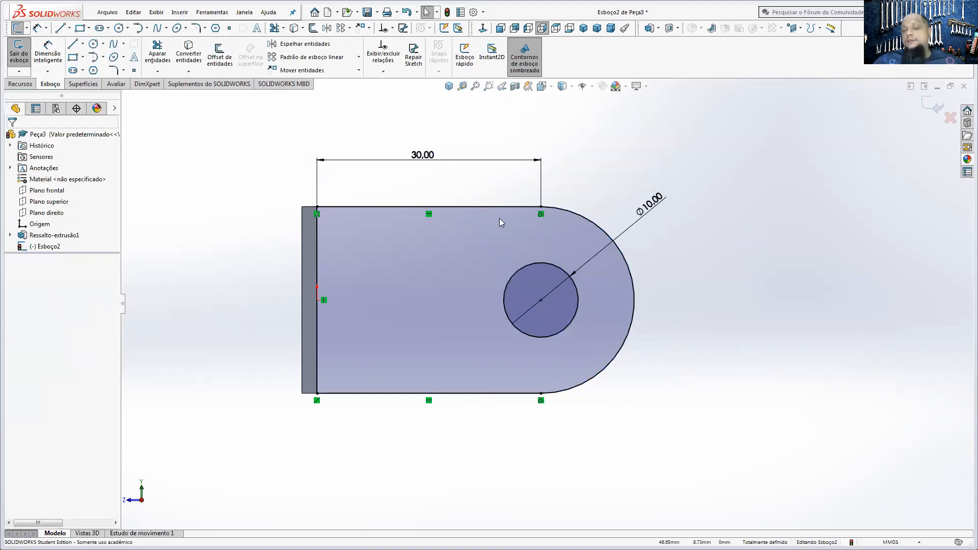
Step: Extrude the rounded arm profile as a blind boss 5 mm deep in the reversed direction, inward over the plate's width
scroll(540, 319, up, 4)
mouse_move(481, 216)
middle_down()
mouse_move(512, 250)
mouse_move(524, 321)
mouse_move(508, 312)
mouse_move(523, 357)
mouse_move(521, 432)
middle_up()
mouse_move(520, 432)
middle_down()
mouse_move(511, 369)
mouse_move(522, 342)
middle_up()
click(21, 84)
click(27, 54)
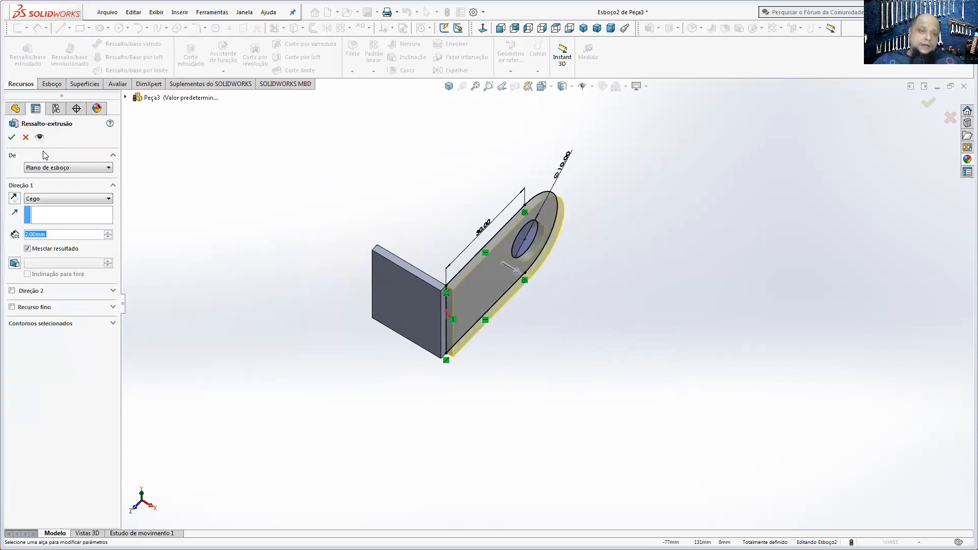
click(19, 199)
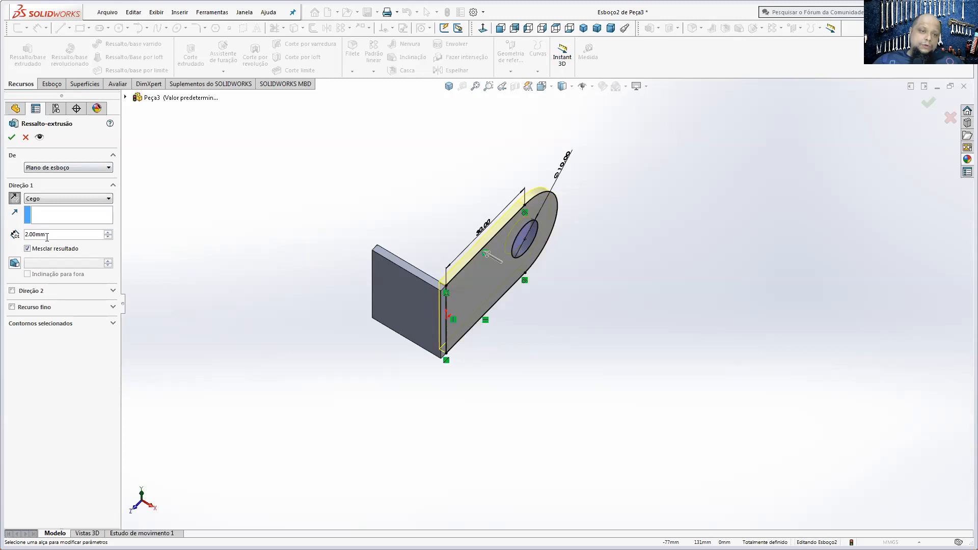
text(5)
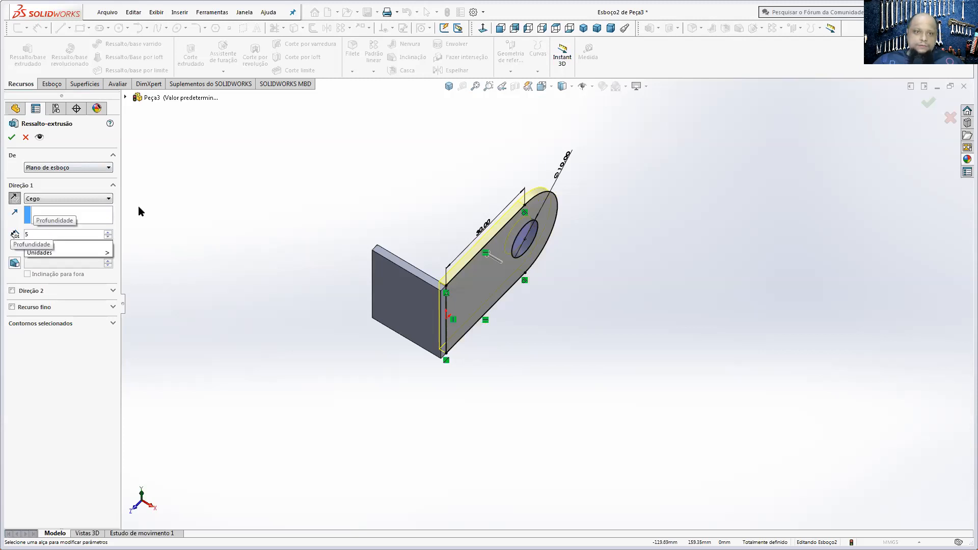
key(Return)
click(11, 137)
middle_drag(542, 303, 541, 240)
click(532, 245)
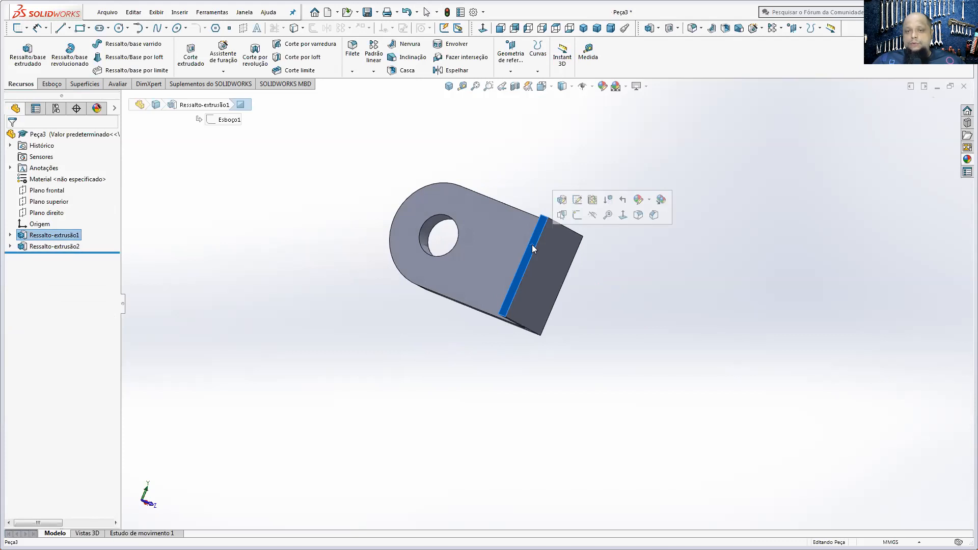
middle_drag(578, 364, 465, 355)
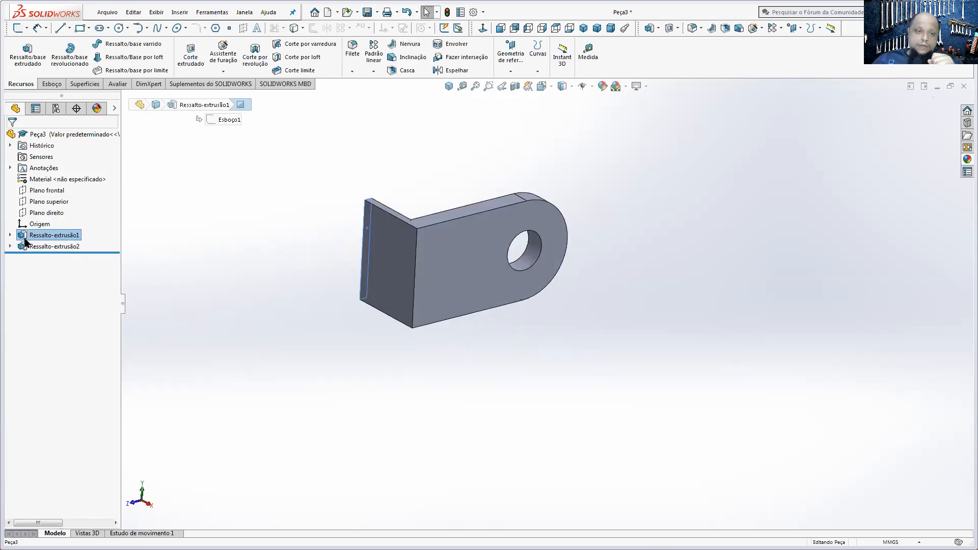
Step: Open the base plate's sketch Esboço1 to review how its rectangle is placed around the origin, and exit the sketch
click(10, 235)
right_click(51, 246)
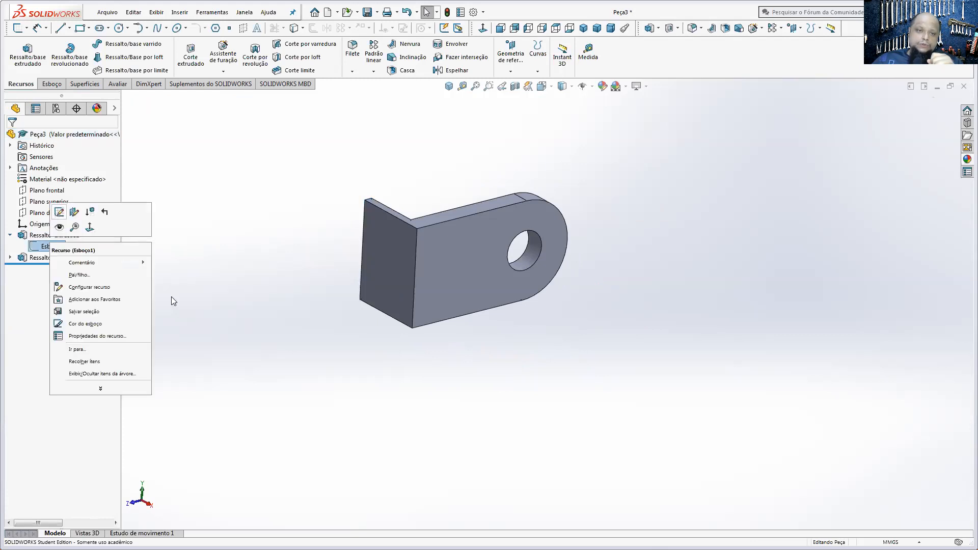
click(59, 213)
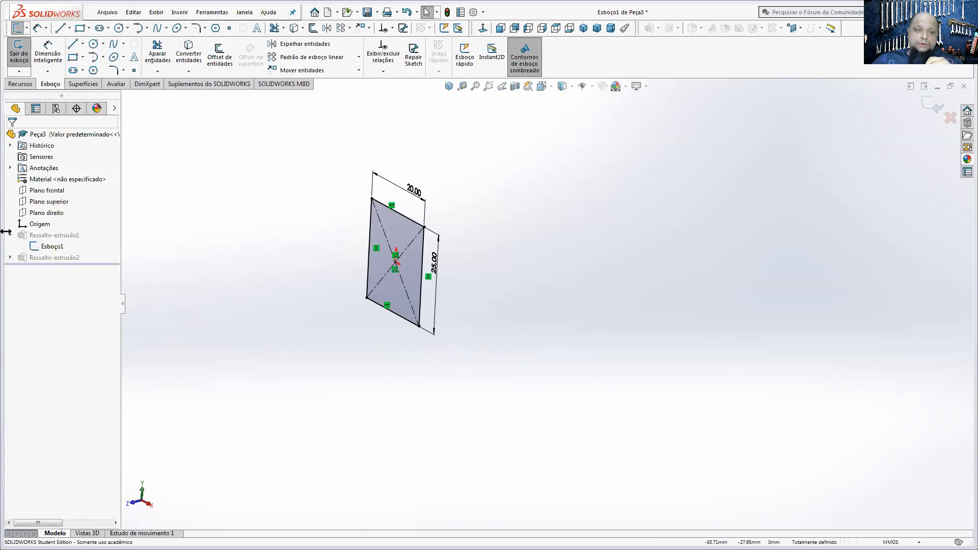
click(923, 100)
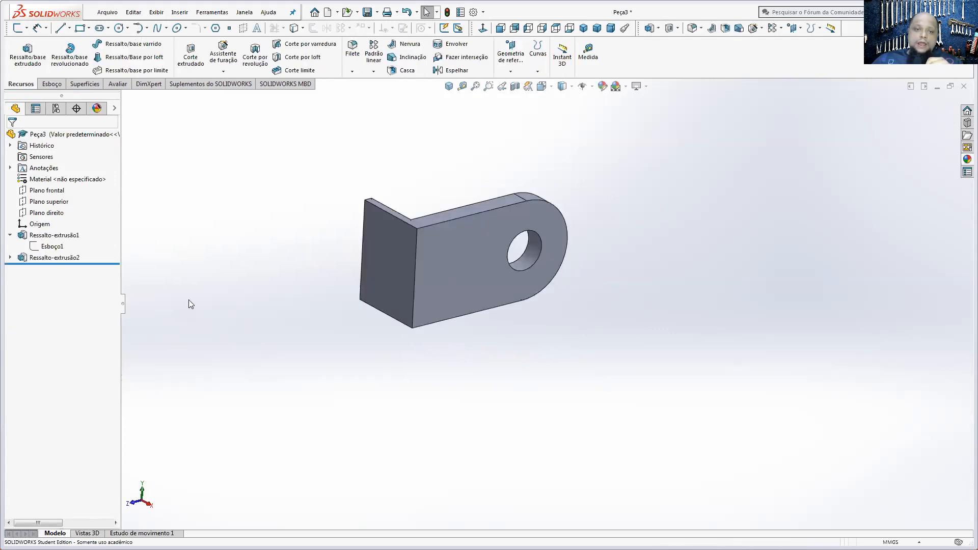
Step: Examine the positions of the right, top and front planes relative to the part to identify a suitable mirror plane
middle_drag(221, 292, 218, 334)
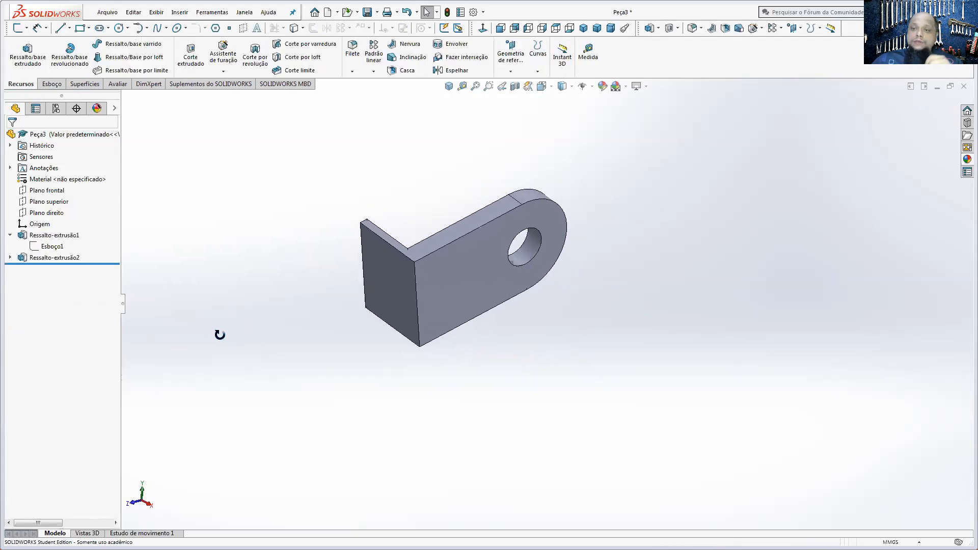
click(62, 216)
mouse_move(387, 370)
middle_down()
mouse_move(382, 400)
mouse_move(393, 382)
middle_up()
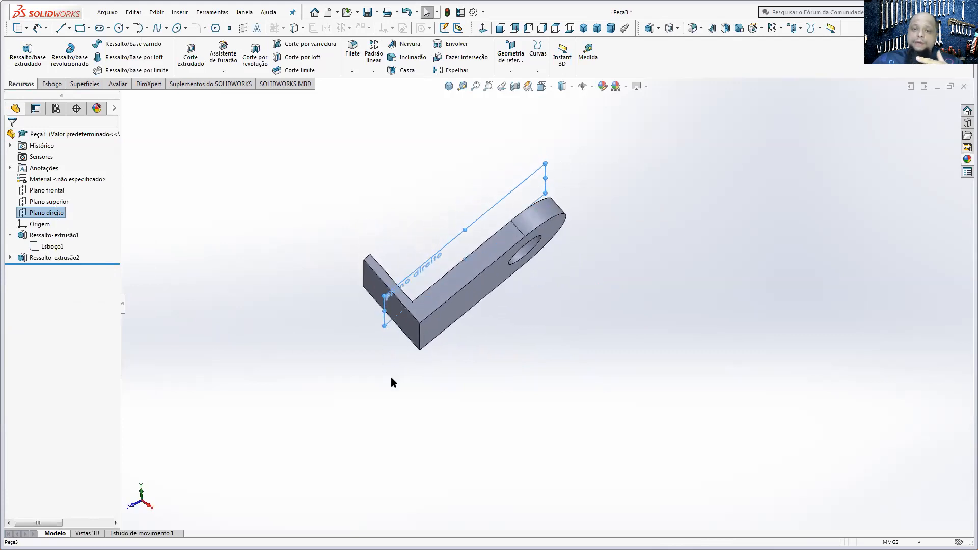
click(47, 202)
middle_drag(496, 375, 481, 238)
click(43, 191)
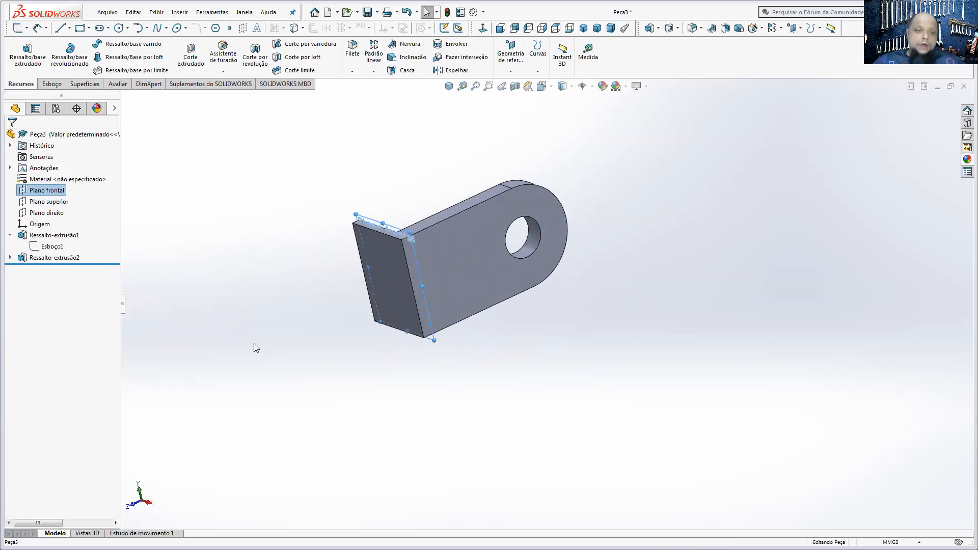
click(294, 353)
middle_drag(295, 353, 565, 356)
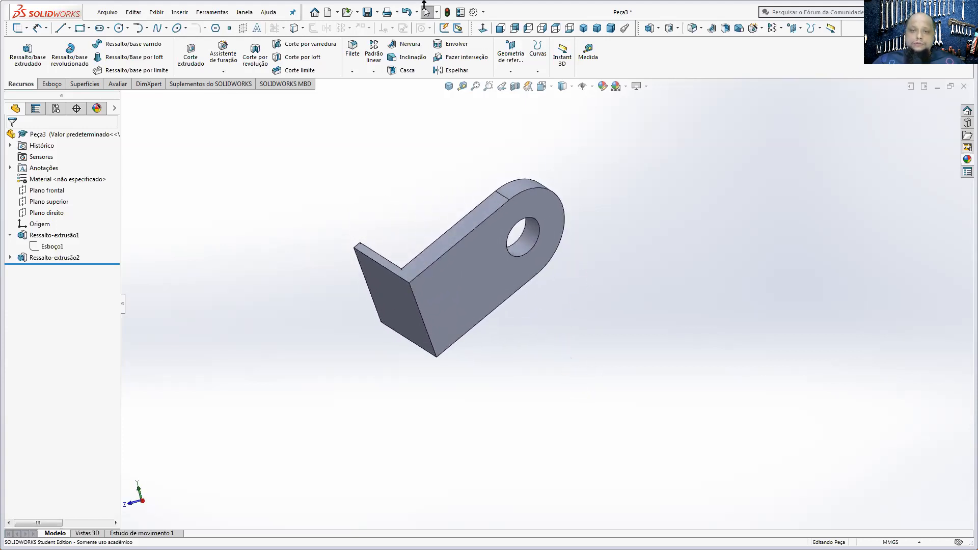
Step: Mirror the rounded arm extrusion Ressalto-extrusão2 about the right plane, Plano direito
click(449, 86)
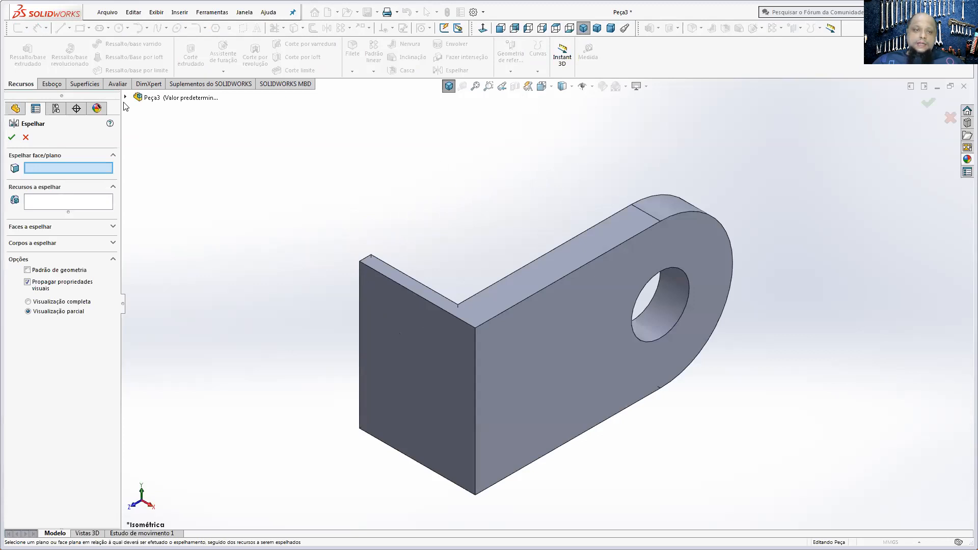
click(125, 97)
click(173, 176)
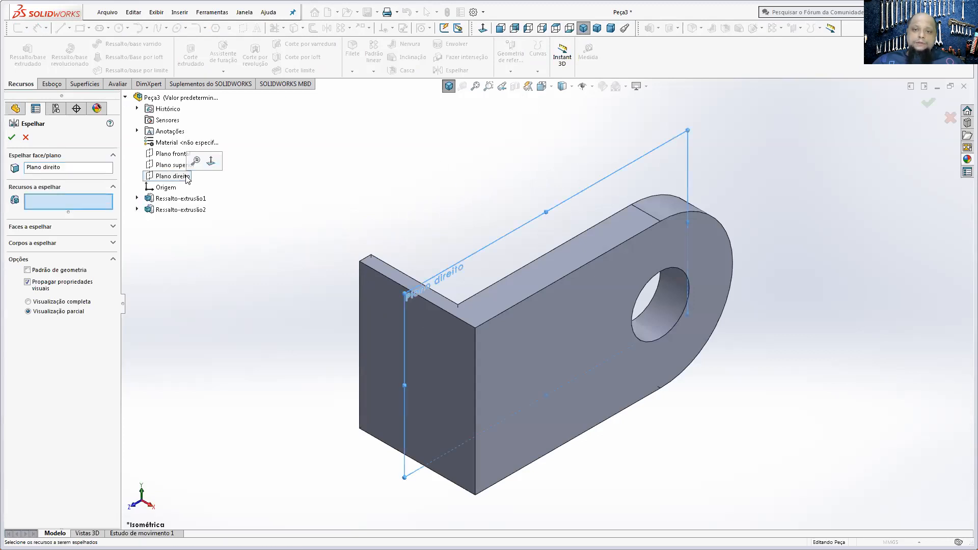
click(174, 210)
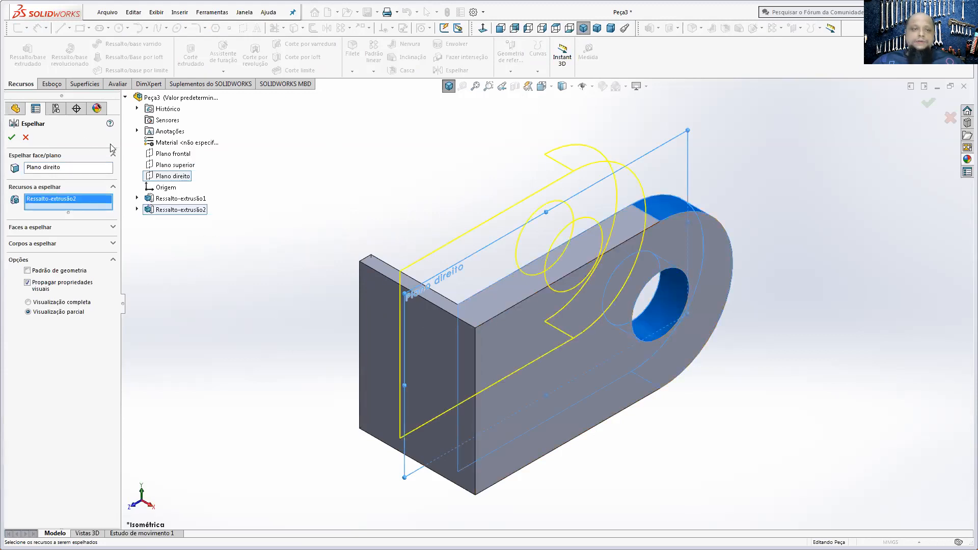
Step: Mirror the Ressalto-extrusão2 lug about Plano direito
click(12, 137)
middle_drag(396, 160, 442, 203)
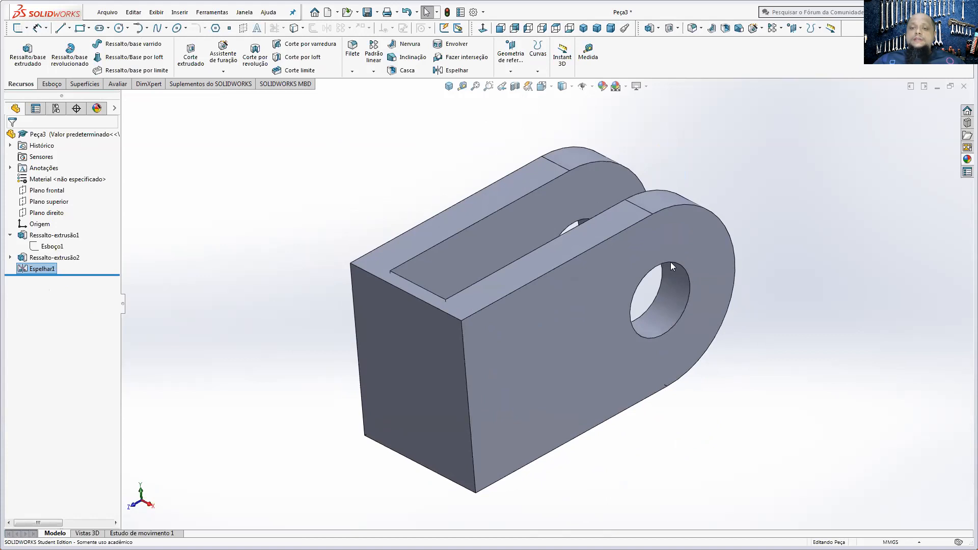
Step: Edit the sketch of Ressalto-extrusão2, set the hole's diameter to 20 mm and exit the sketch
click(10, 257)
right_click(49, 270)
click(59, 241)
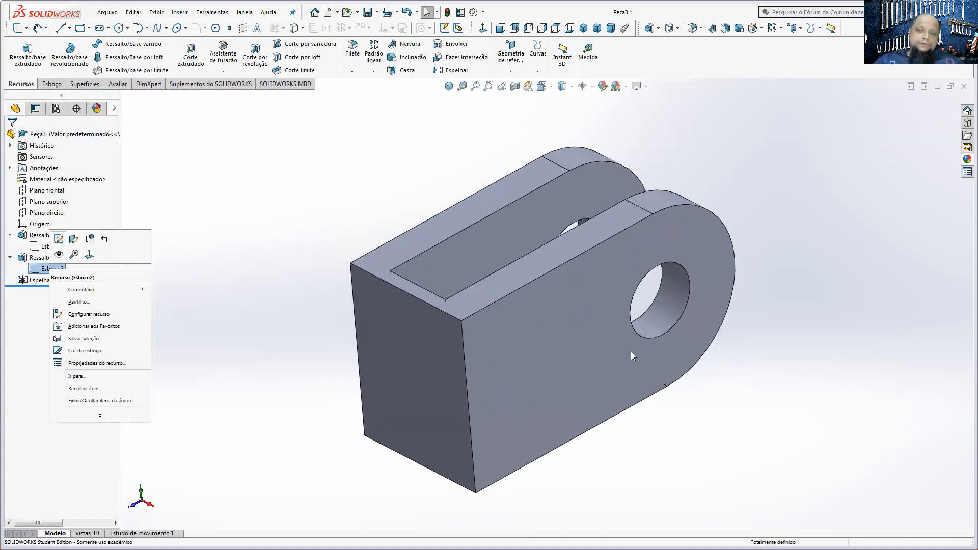
double_click(744, 162)
text(20)
key(Return)
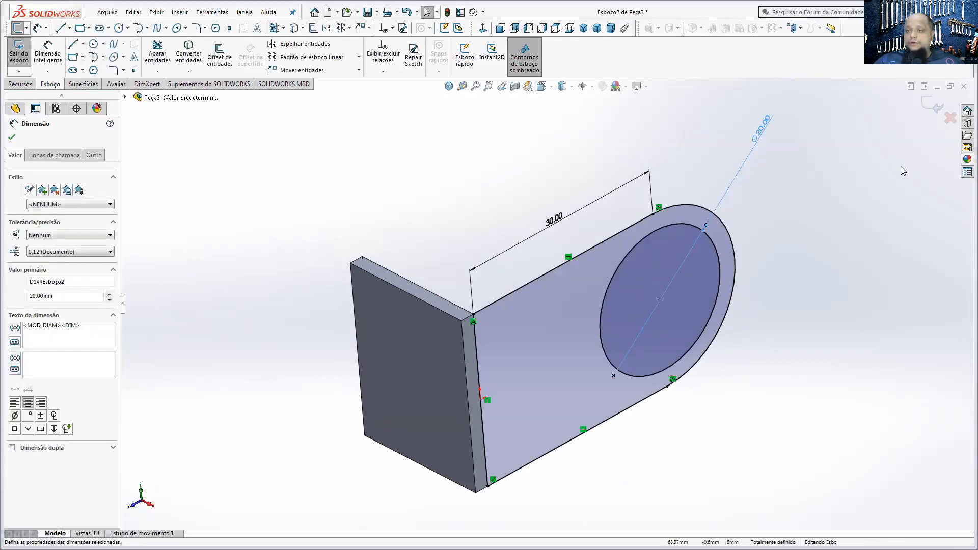
click(933, 106)
mouse_move(873, 238)
middle_down()
mouse_move(898, 269)
mouse_move(836, 244)
middle_up()
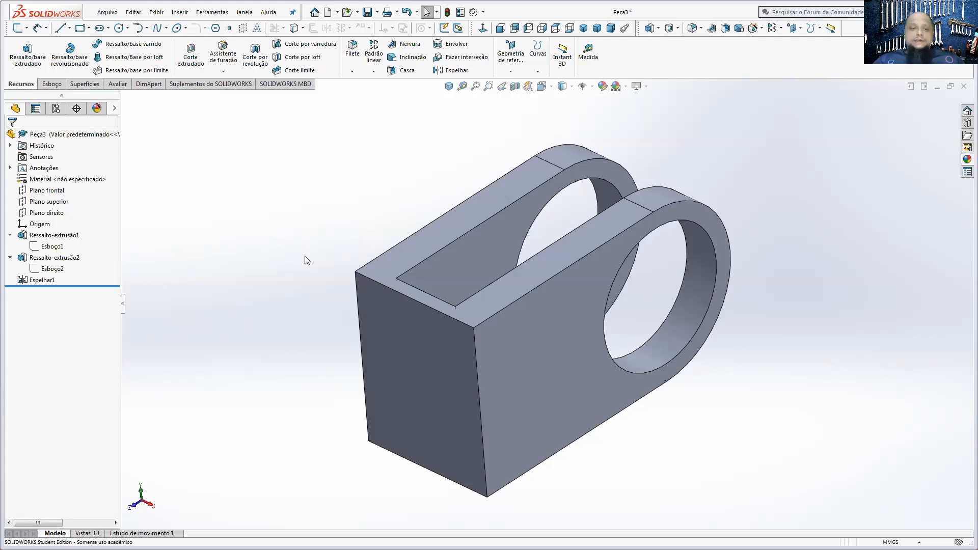
Step: Reopen the sketch of Ressalto-extrusão2, set the hole's diameter to 10 mm and exit the sketch
right_click(66, 271)
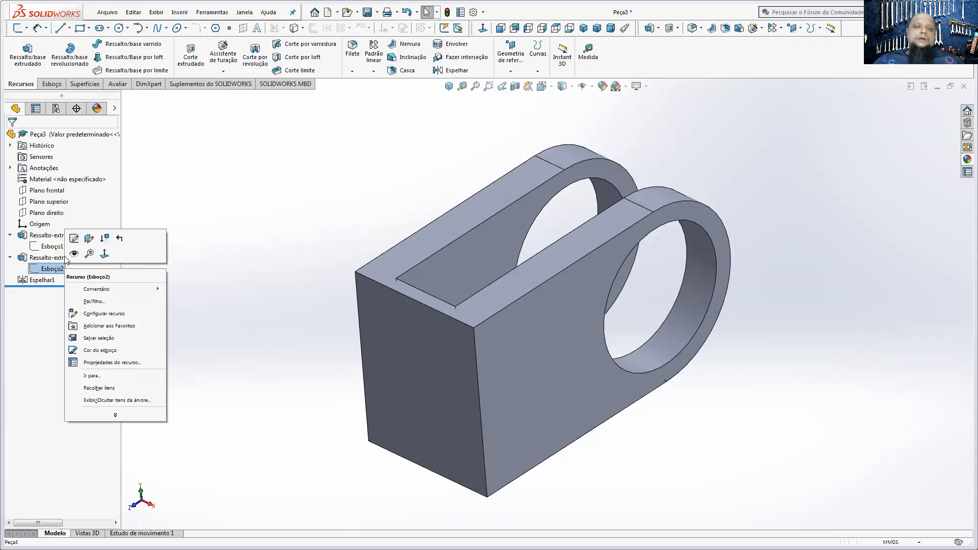
click(88, 241)
scroll(746, 168, up, 2)
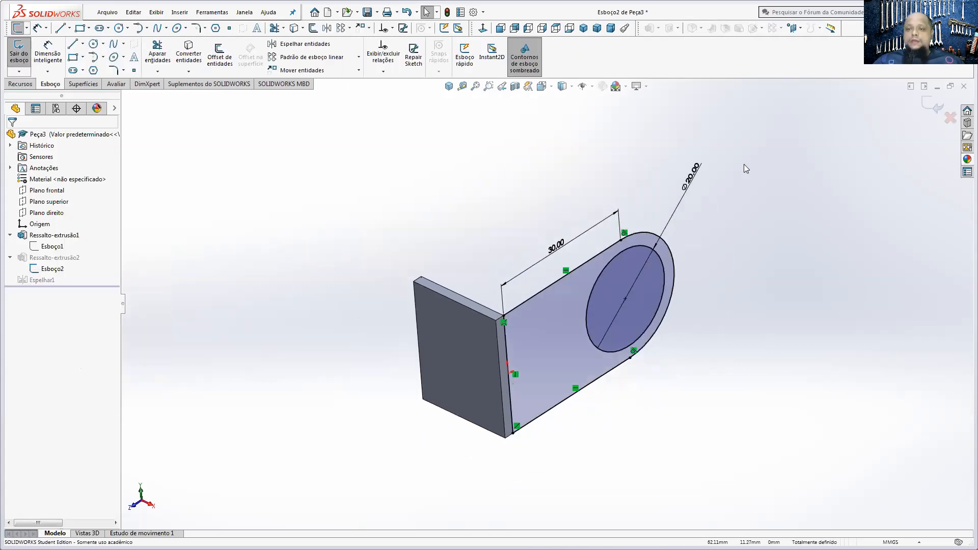
double_click(690, 185)
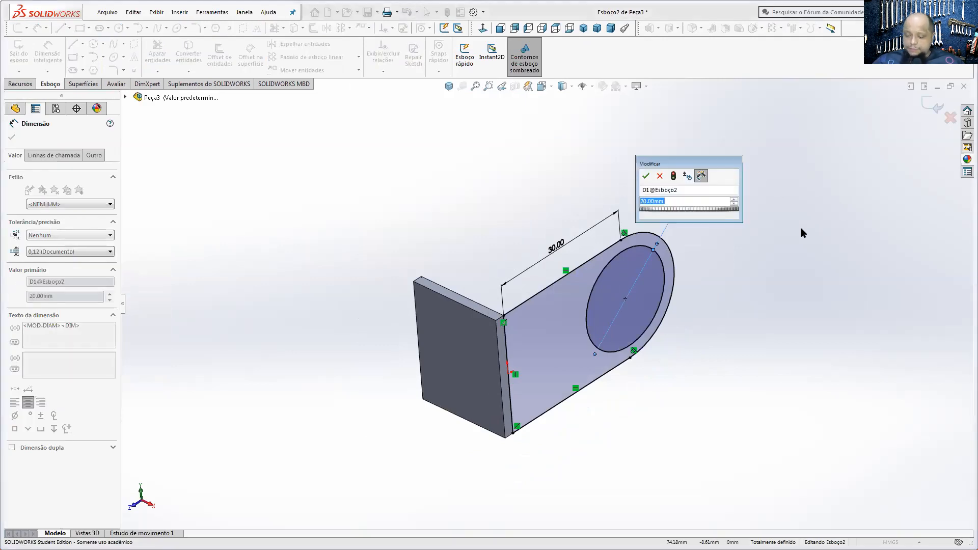
text(10)
key(Return)
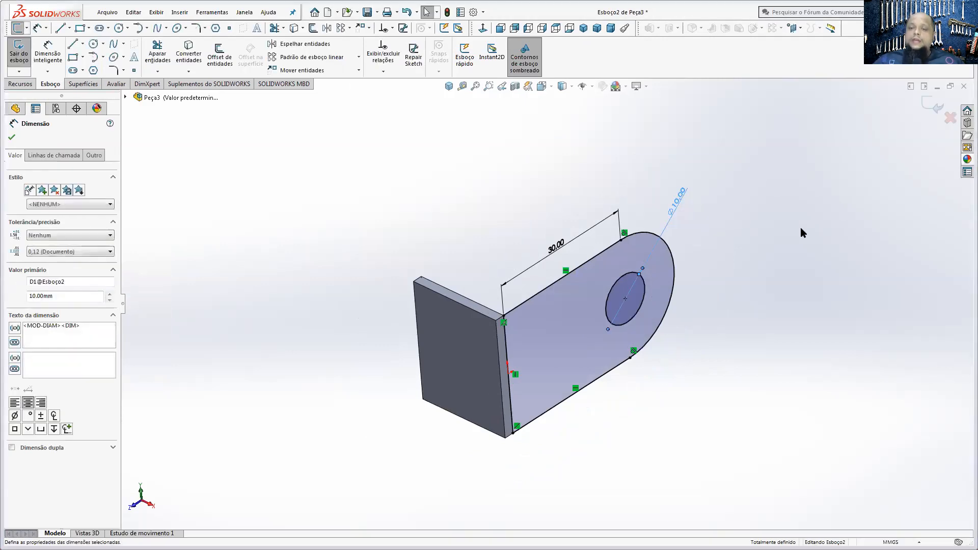
click(931, 104)
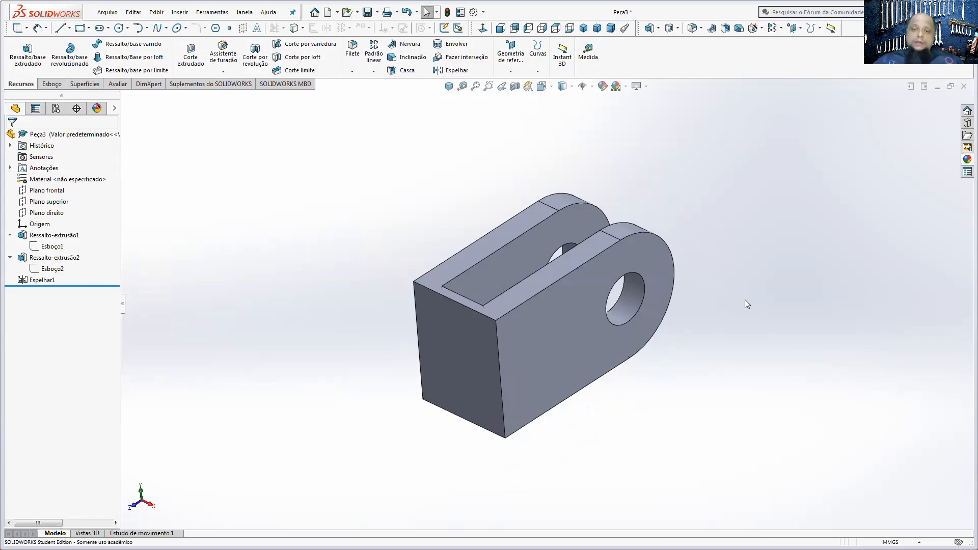
Step: Start a new sketch on the flat upper face of the U-shaped body and view it from above
click(506, 303)
click(240, 104)
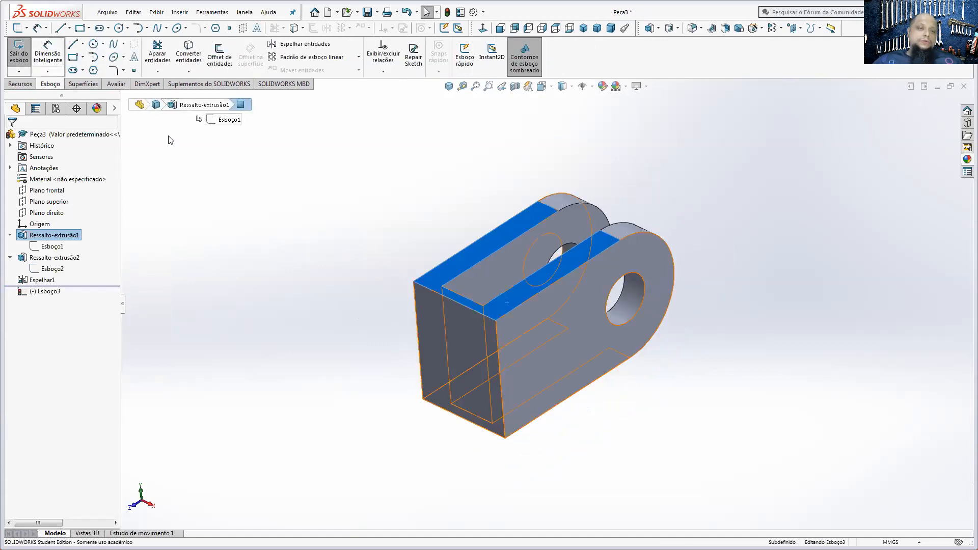
click(542, 86)
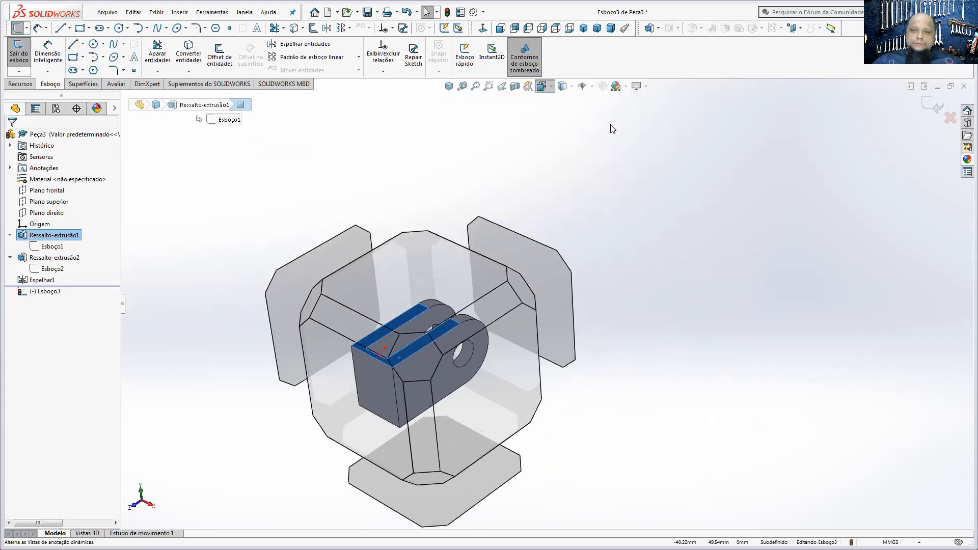
click(604, 143)
scroll(535, 507, down, 2)
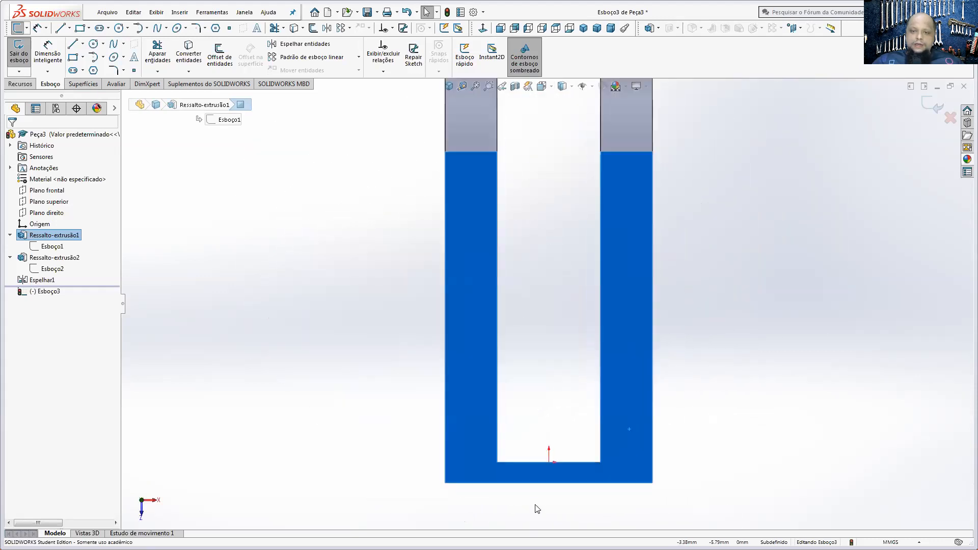
scroll(536, 507, up, 5)
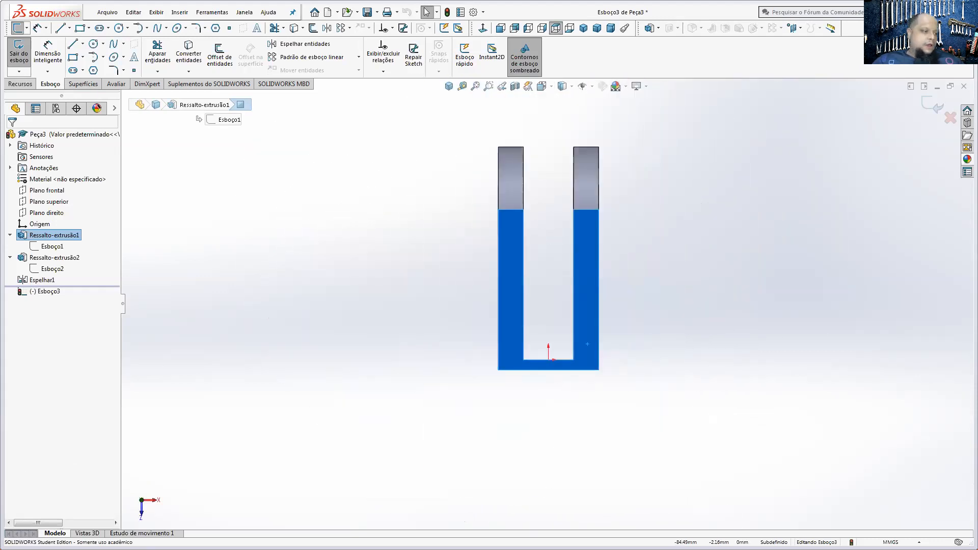
key(alt+Tab)
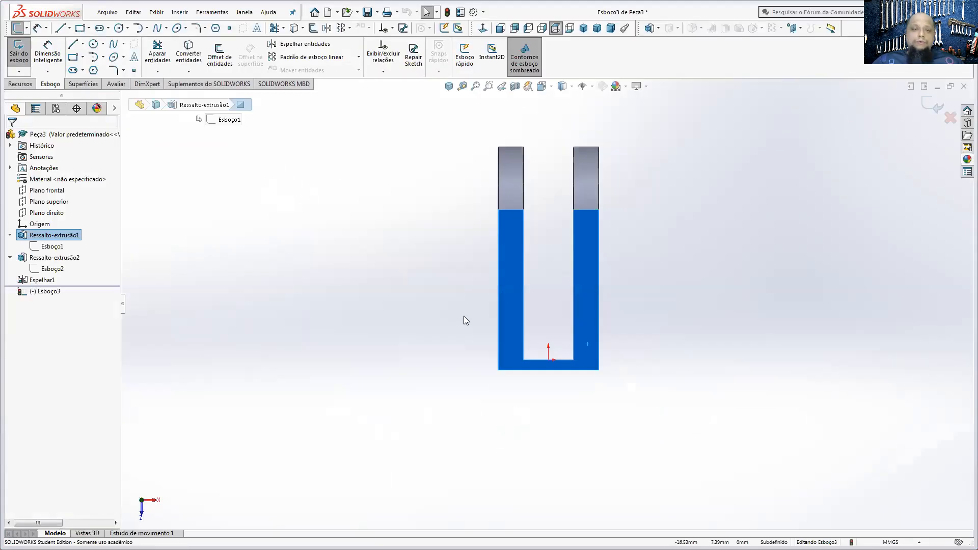
Step: Draw a corner rectangle about 43 by 23 mm just beyond the closed end of the U-shaped body
click(73, 57)
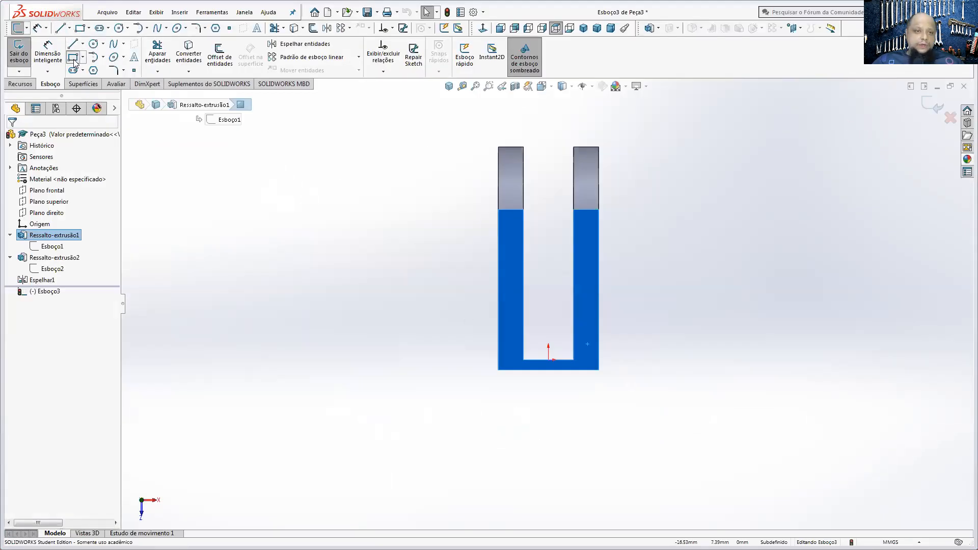
drag(452, 395, 669, 509)
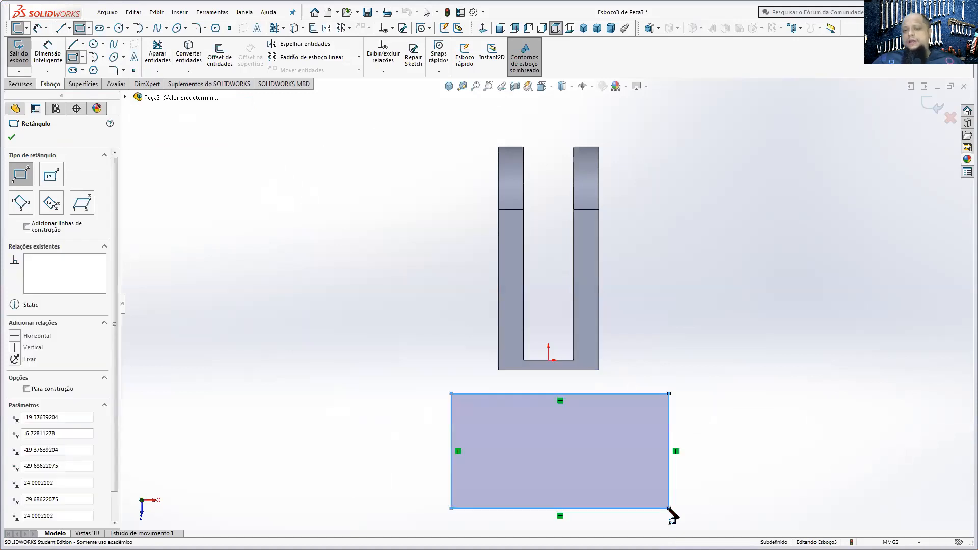
key(Escape)
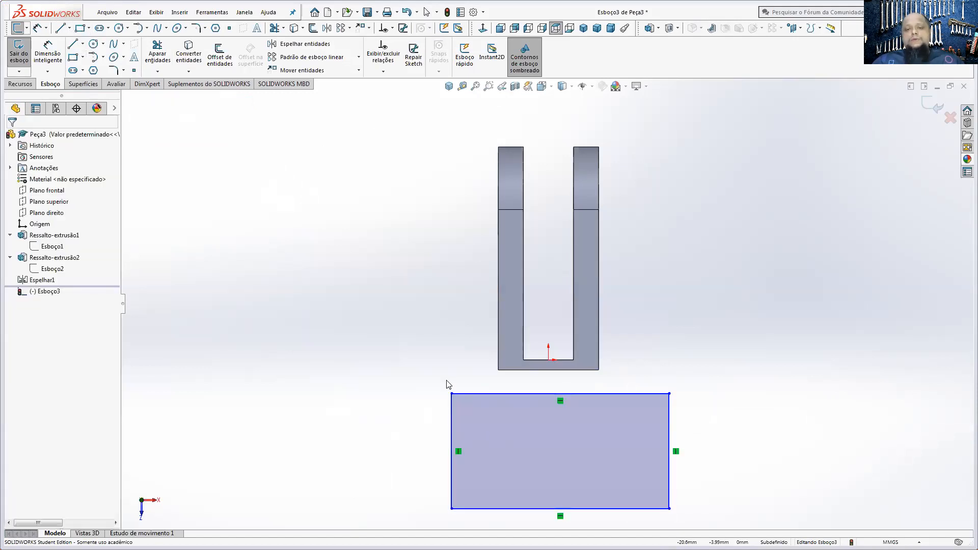
Step: Make the rectangle's edge nearest the body collinear with the outer edge of the U's closed end
click(488, 394)
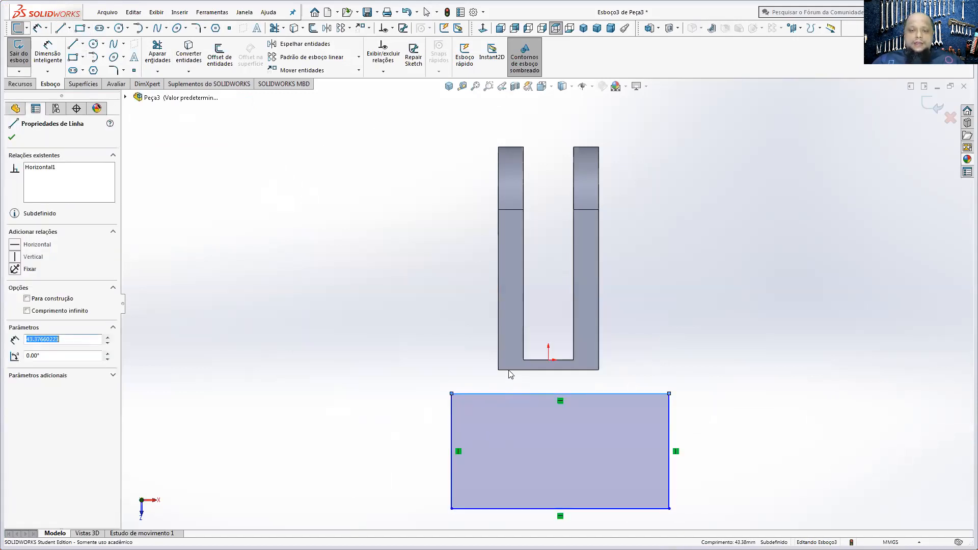
ctrl+click(509, 370)
click(540, 322)
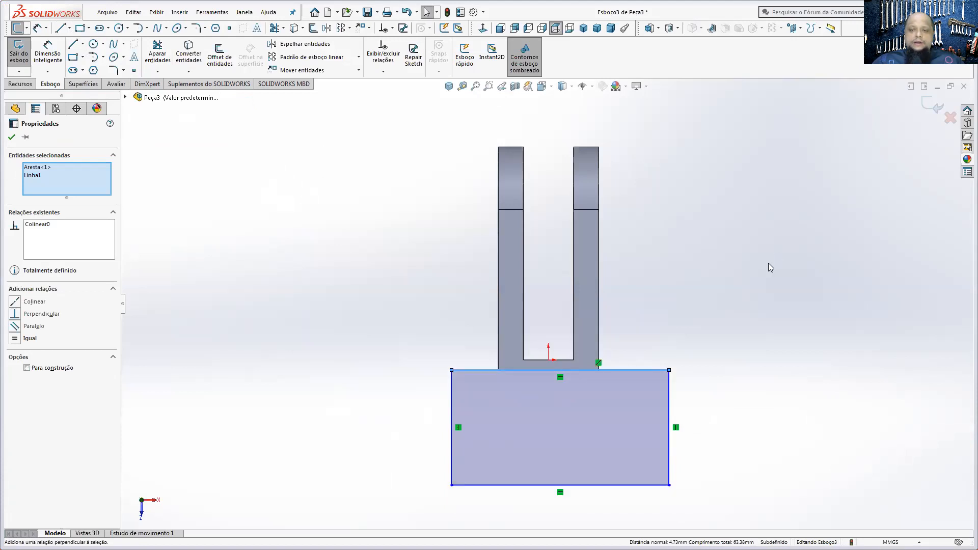
click(705, 386)
Step: Make both vertical sides of the rectangle collinear with the outer side edges of the U-shaped body
click(670, 391)
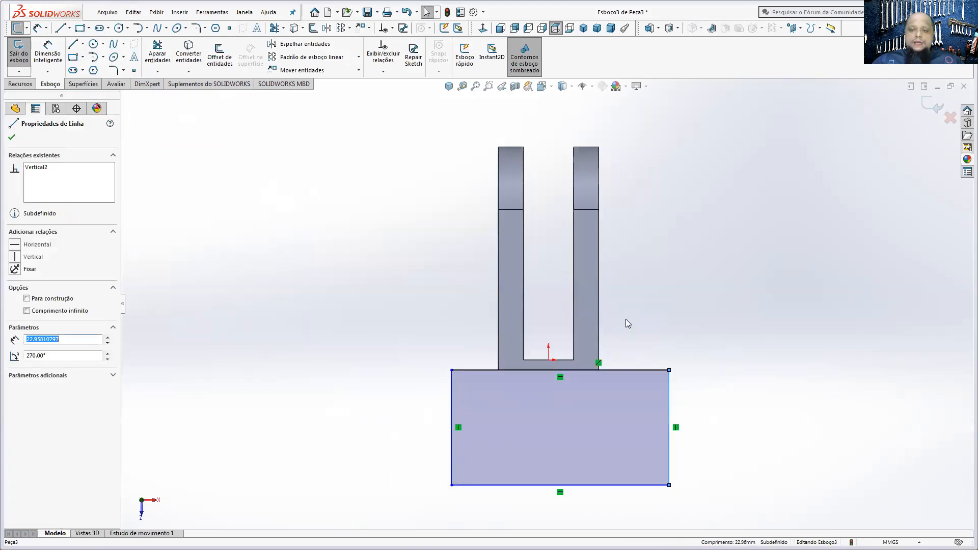
ctrl+click(598, 313)
click(628, 267)
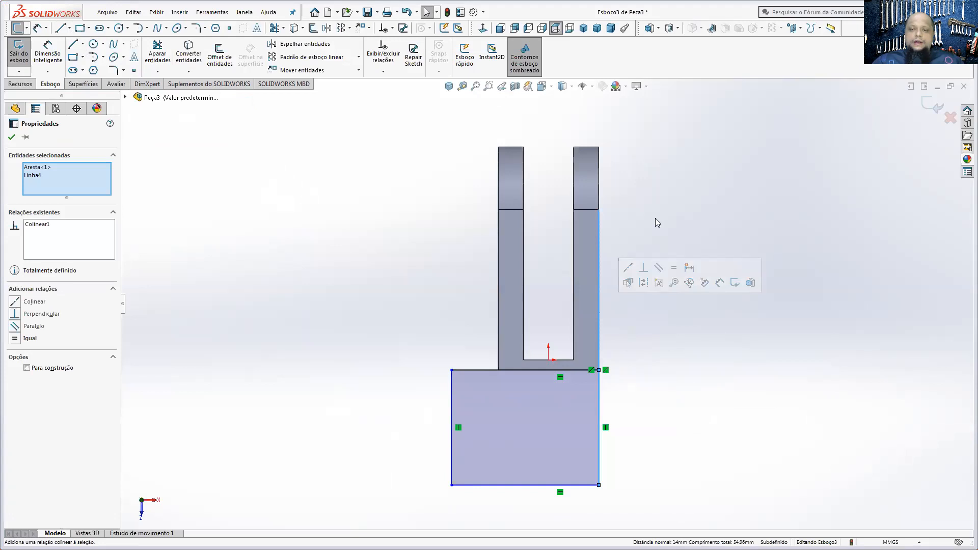
click(655, 221)
click(452, 392)
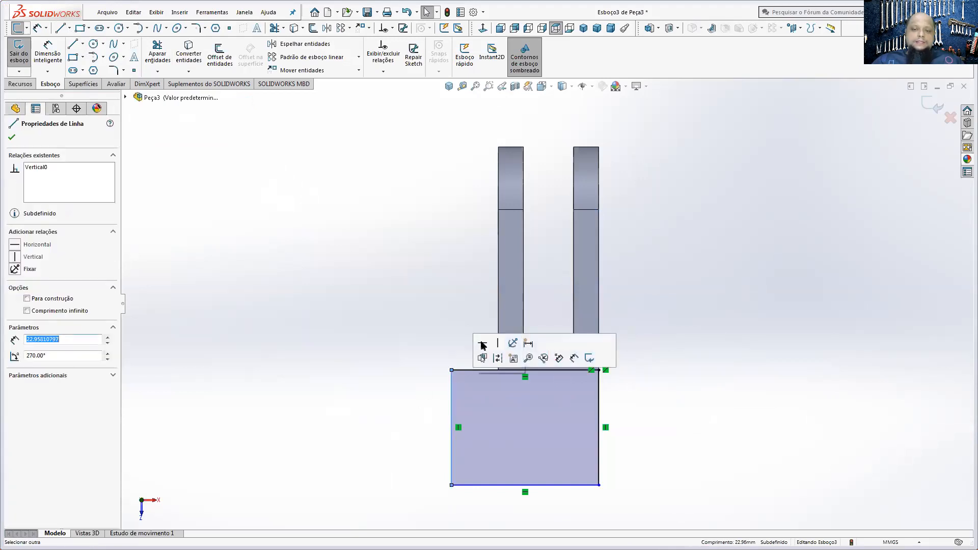
ctrl+click(499, 317)
click(529, 272)
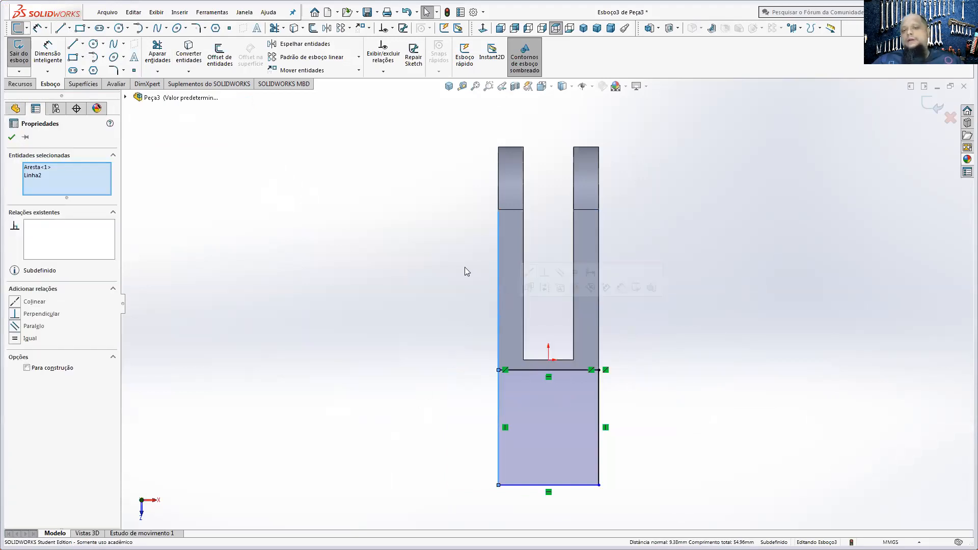
click(465, 267)
Step: Dimension the rectangle's vertical side to 28 mm
click(47, 54)
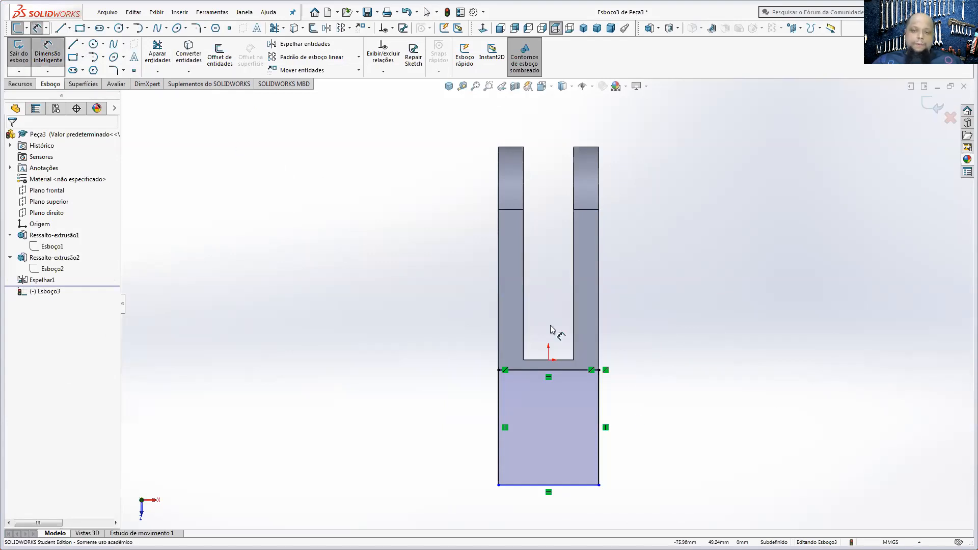
click(600, 423)
click(634, 425)
text(28)
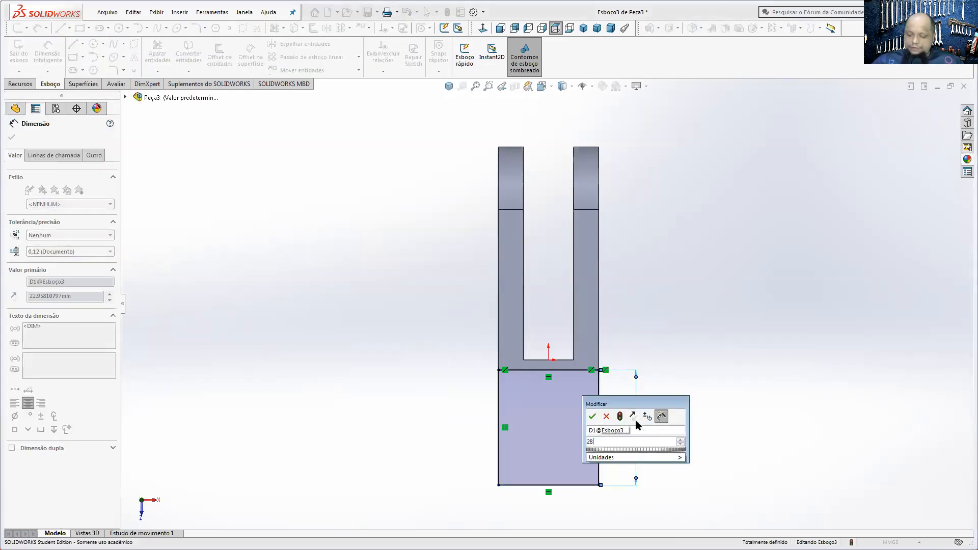
key(Return)
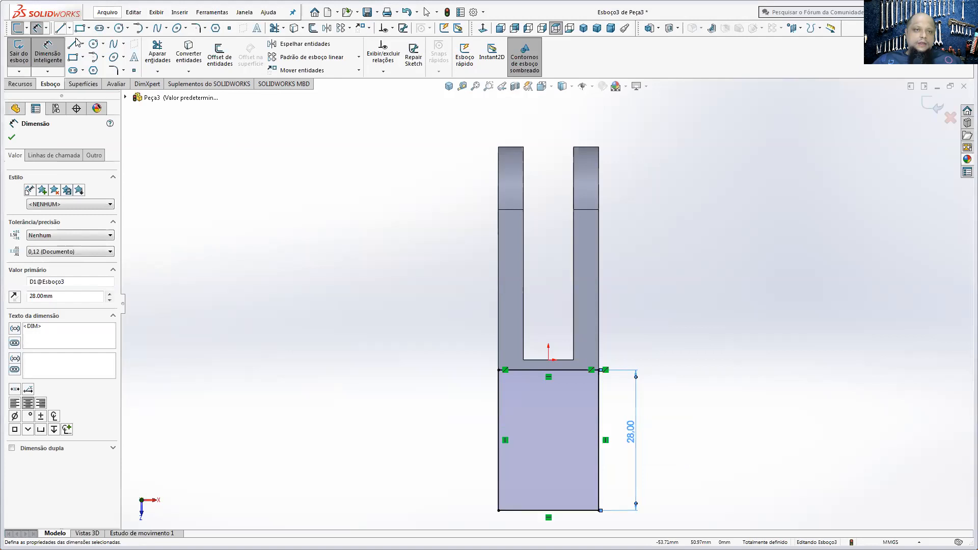
Step: Draw a circle about 15 mm in diameter over the rectangle's outer half and align its center vertically with the origin
click(92, 44)
click(512, 463)
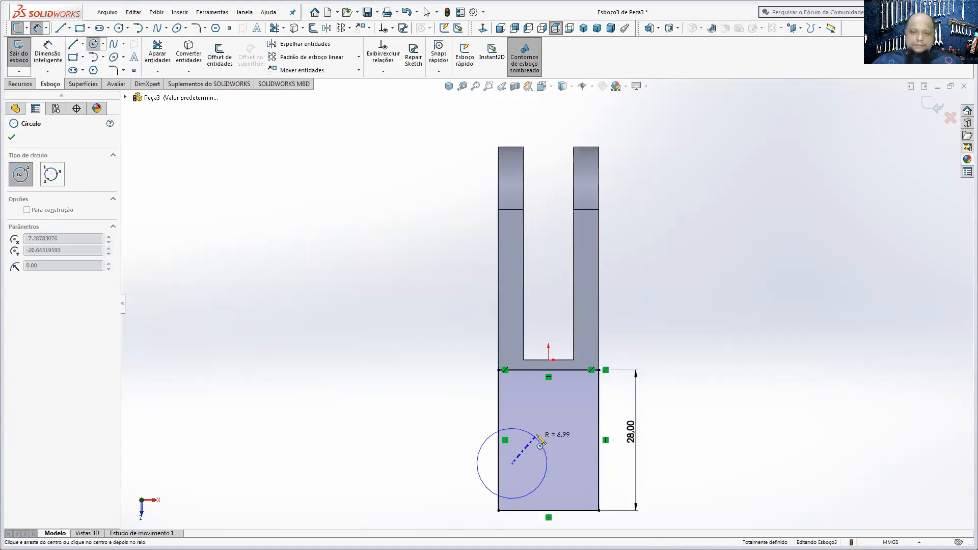
click(540, 443)
key(Escape)
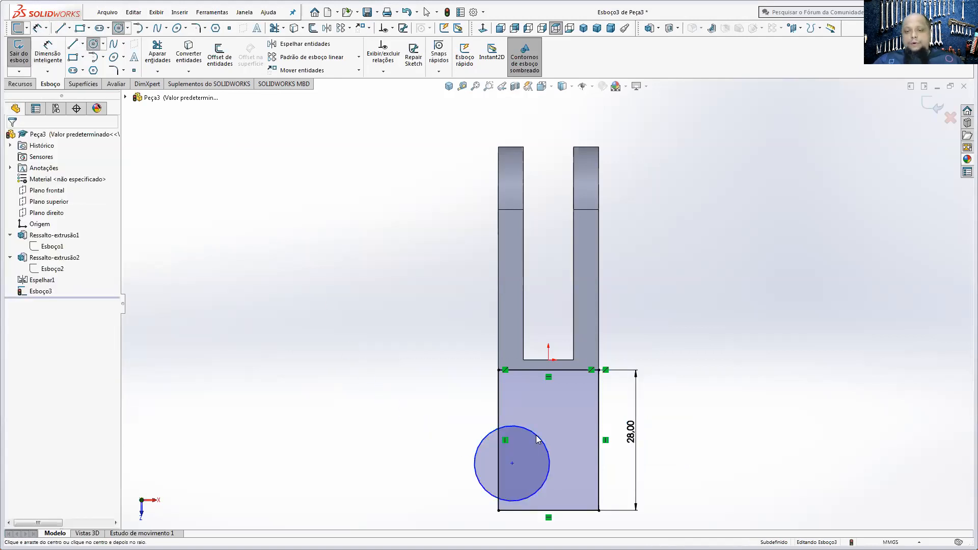
click(512, 463)
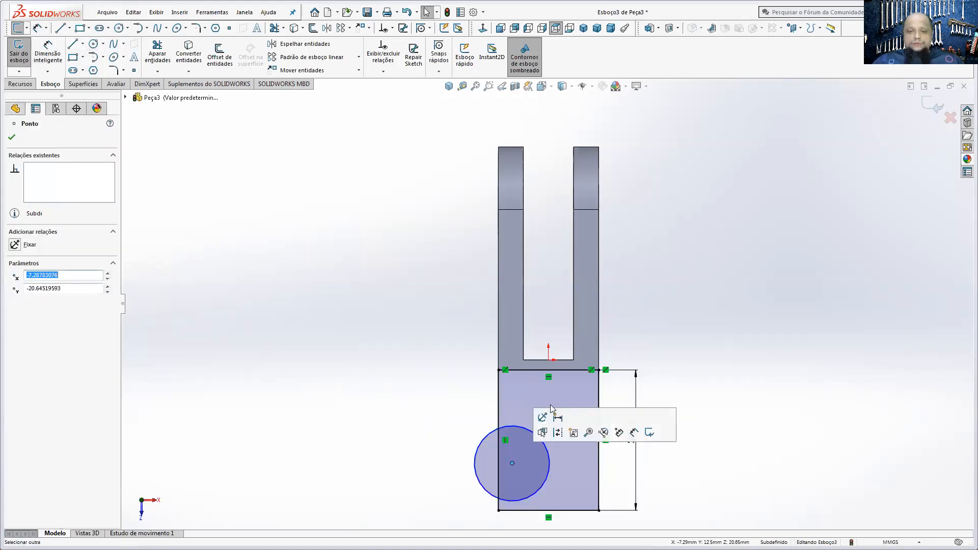
ctrl+click(548, 360)
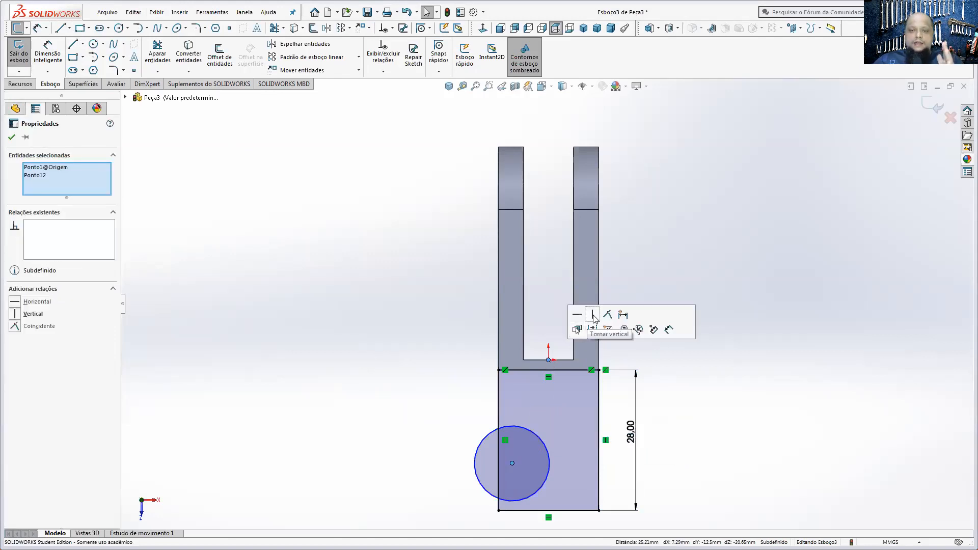
click(593, 314)
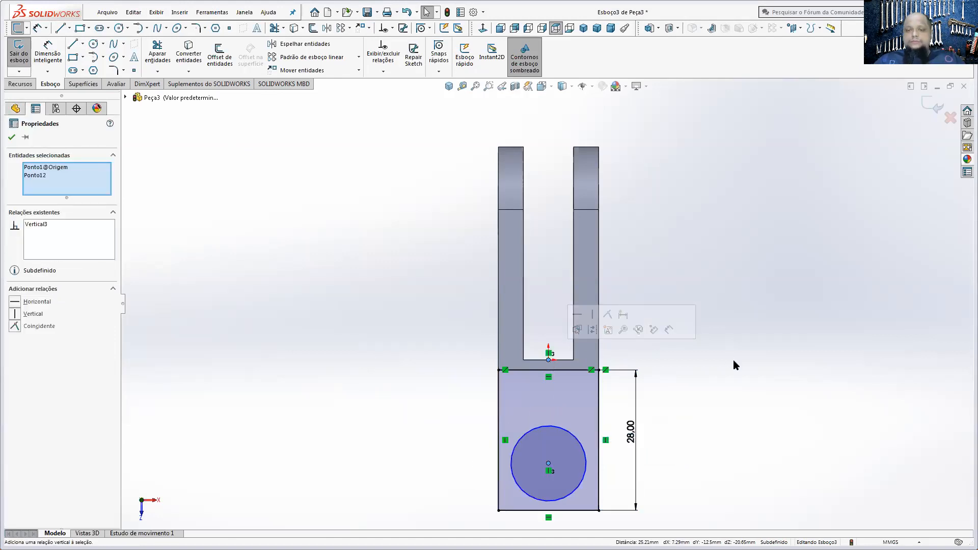
Step: Dimension the circle's center 10 mm from the rectangle's free end edge
click(47, 53)
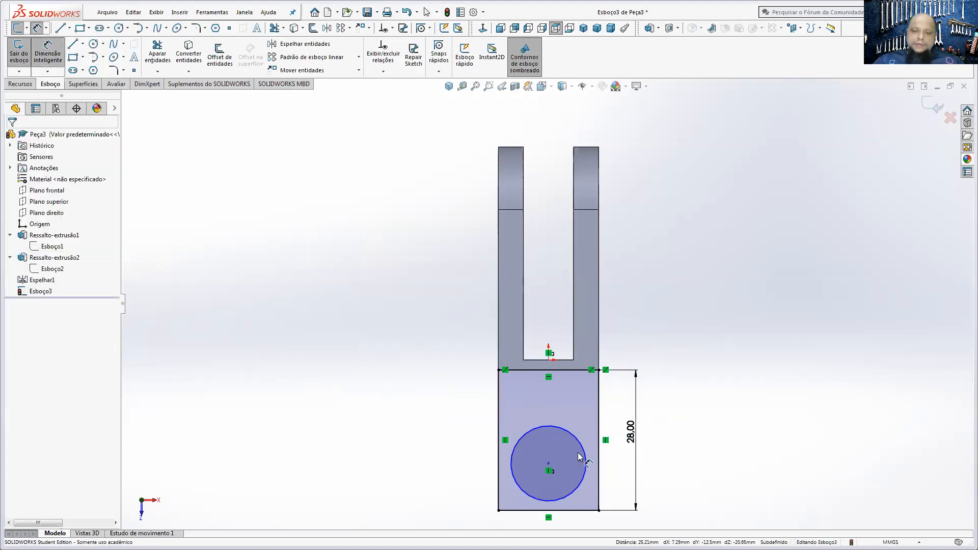
click(549, 466)
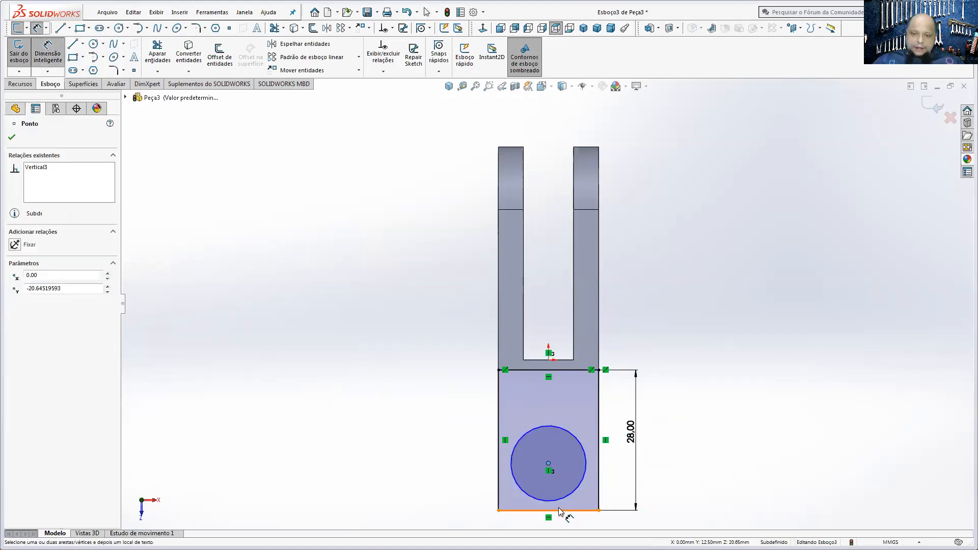
click(563, 510)
click(445, 493)
text(10)
key(Return)
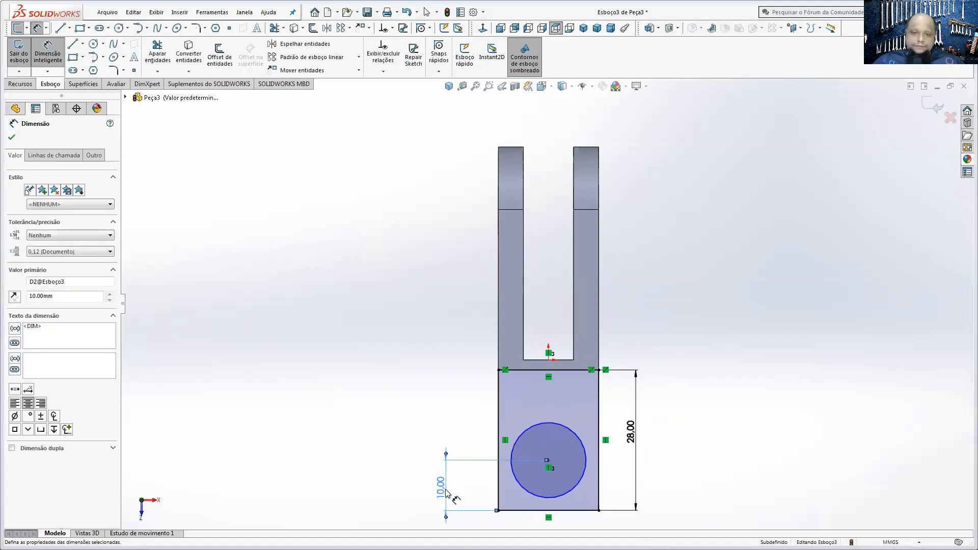
Step: Dimension the circle's diameter to 10 mm
click(544, 433)
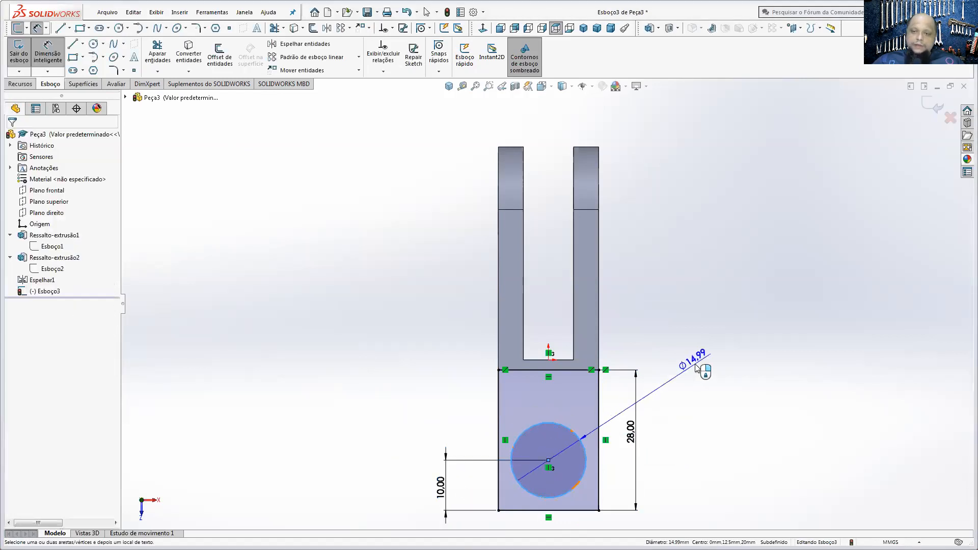
click(696, 362)
text(10)
key(Return)
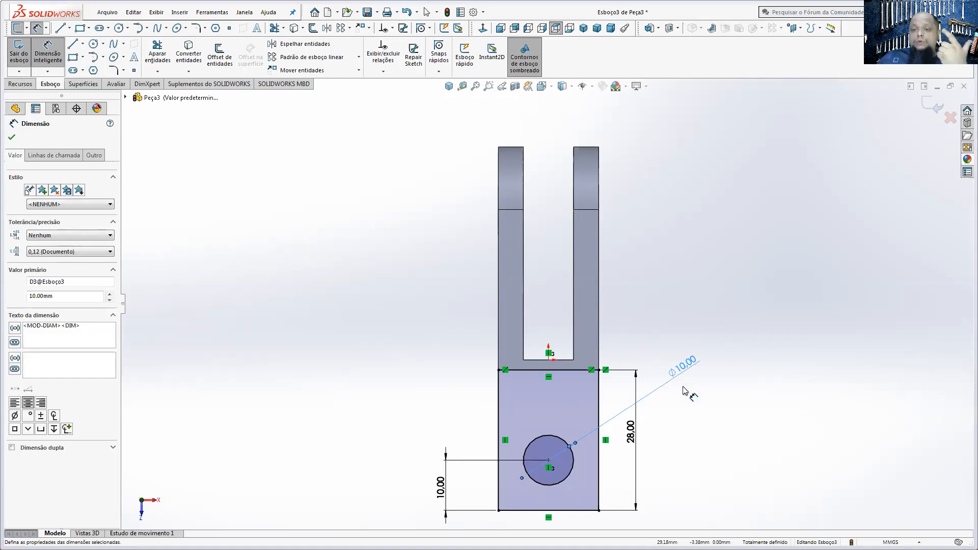
key(Escape)
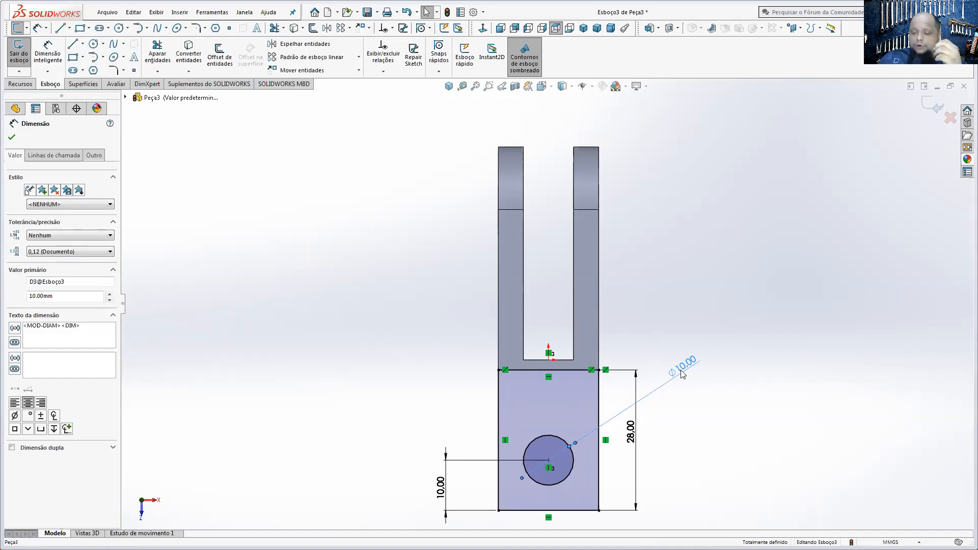
Step: Delete the circle's diameter dimension and add it again at 10 mm
key(Delete)
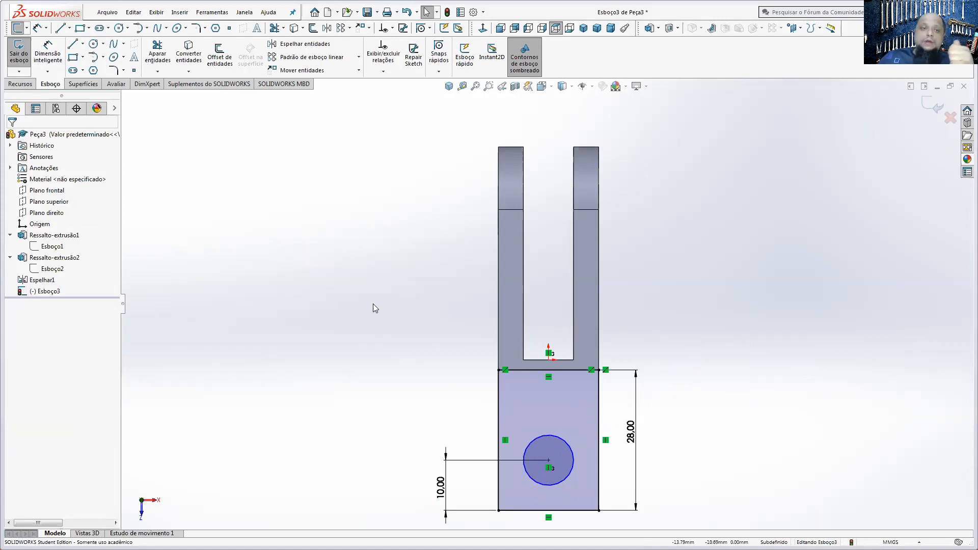
click(47, 55)
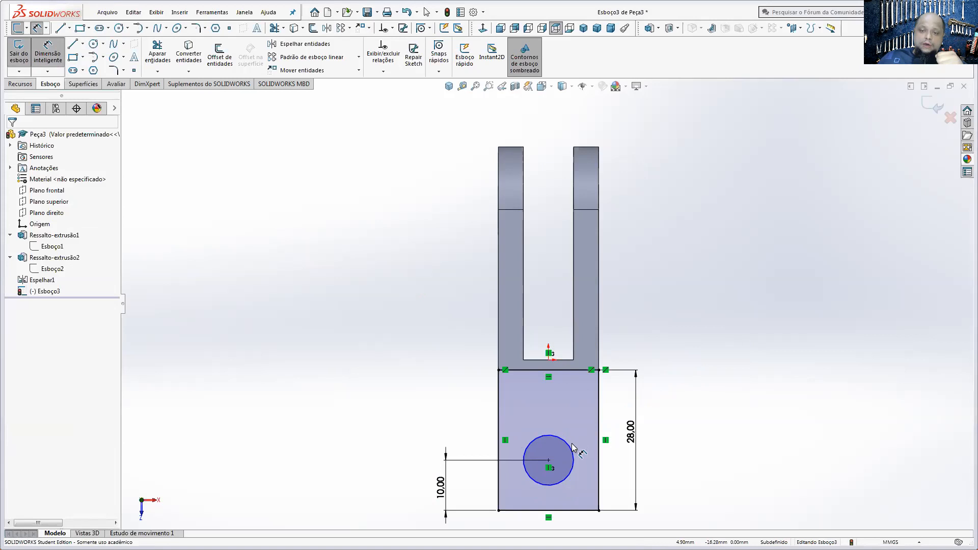
click(571, 448)
click(672, 397)
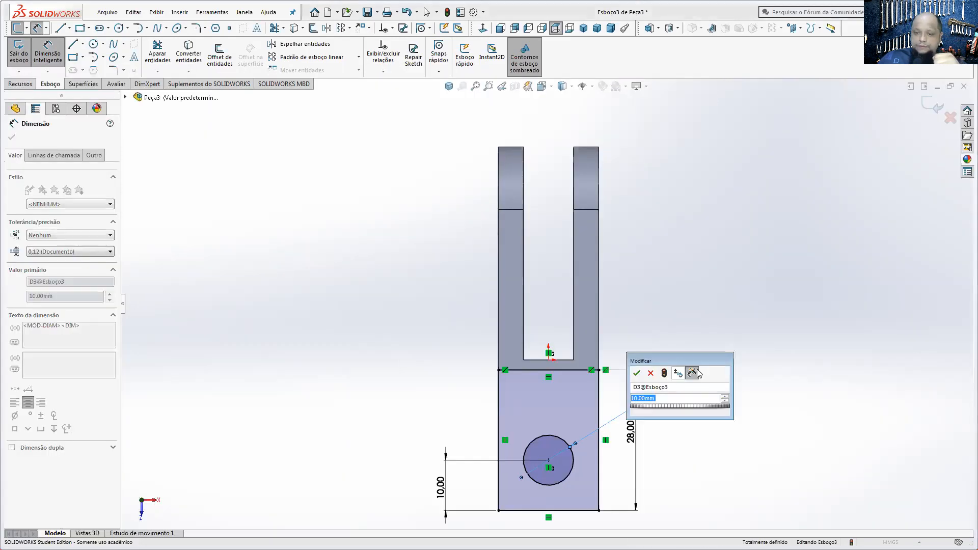
click(637, 373)
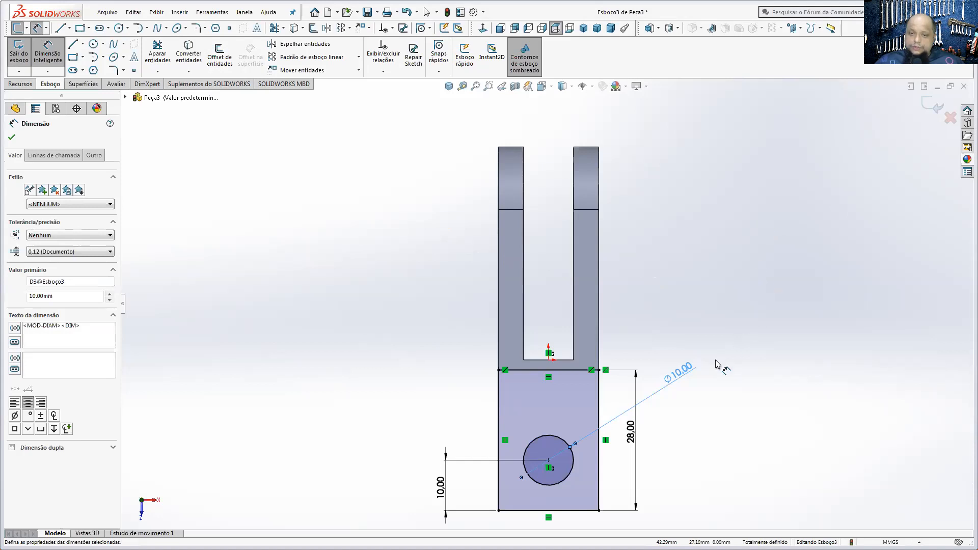
Step: Extrude the rectangle with its hole downward as a blind boss merged with the body, using a depth of (25-12)/2 mm
scroll(664, 332, up, 3)
mouse_move(664, 332)
middle_down()
mouse_move(513, 399)
mouse_move(566, 436)
mouse_move(644, 404)
middle_up()
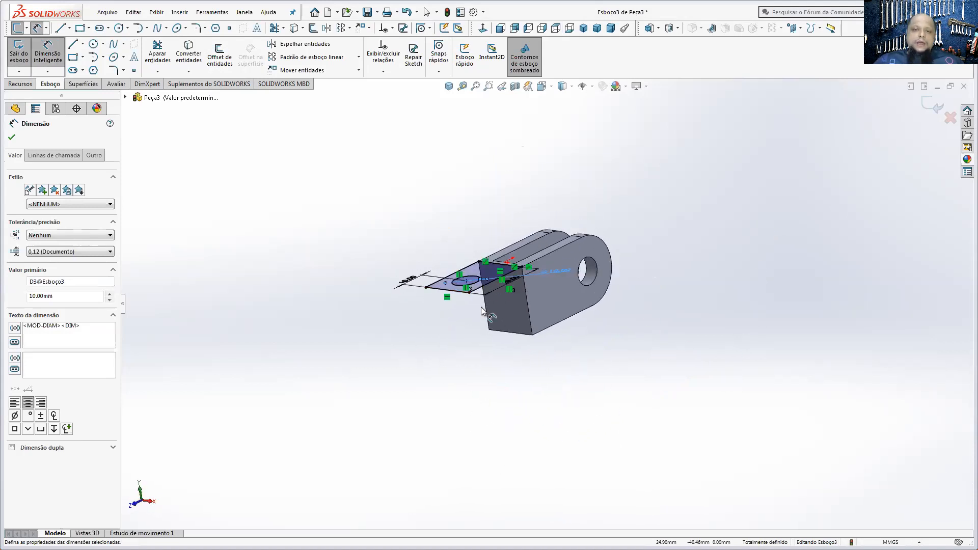
key(alt+Tab)
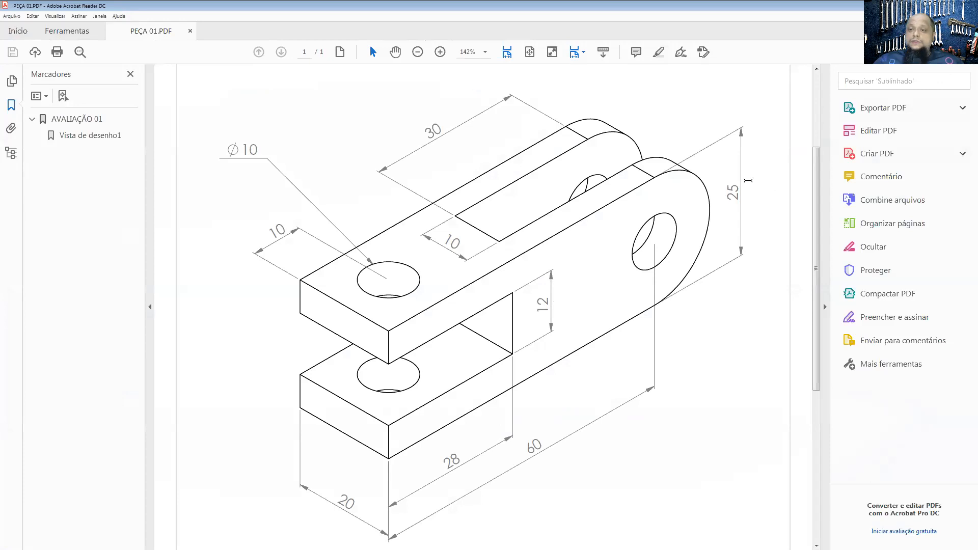
key(alt+Tab)
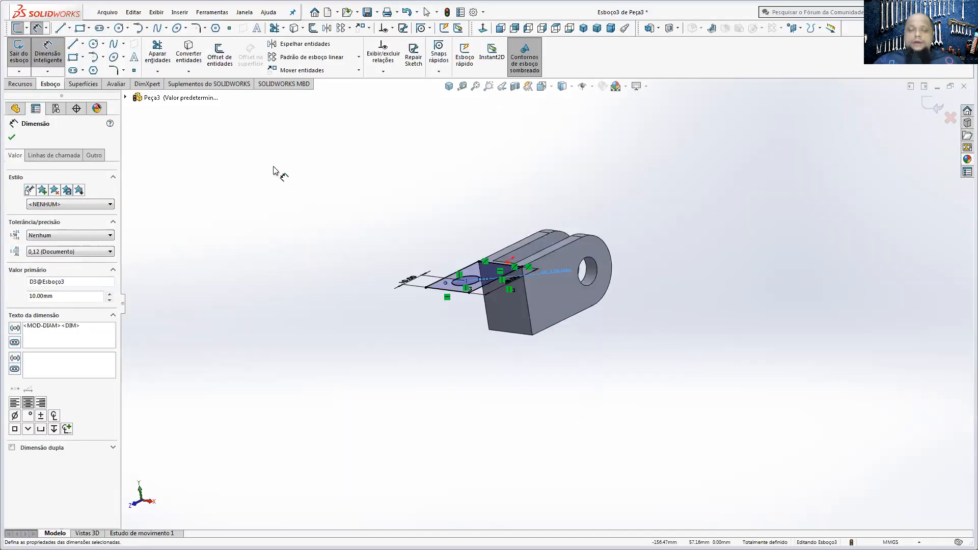
click(20, 83)
click(28, 52)
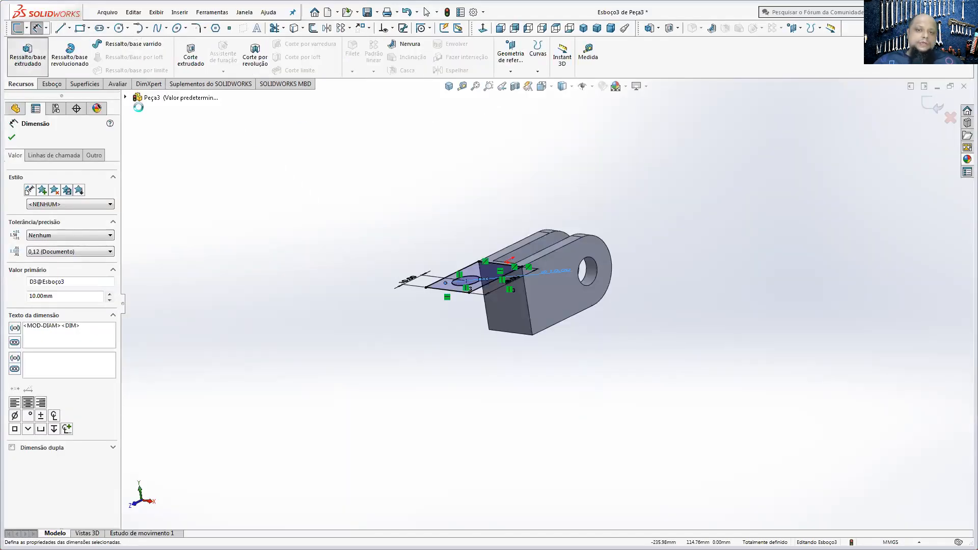
click(51, 236)
drag(52, 236, 5, 231)
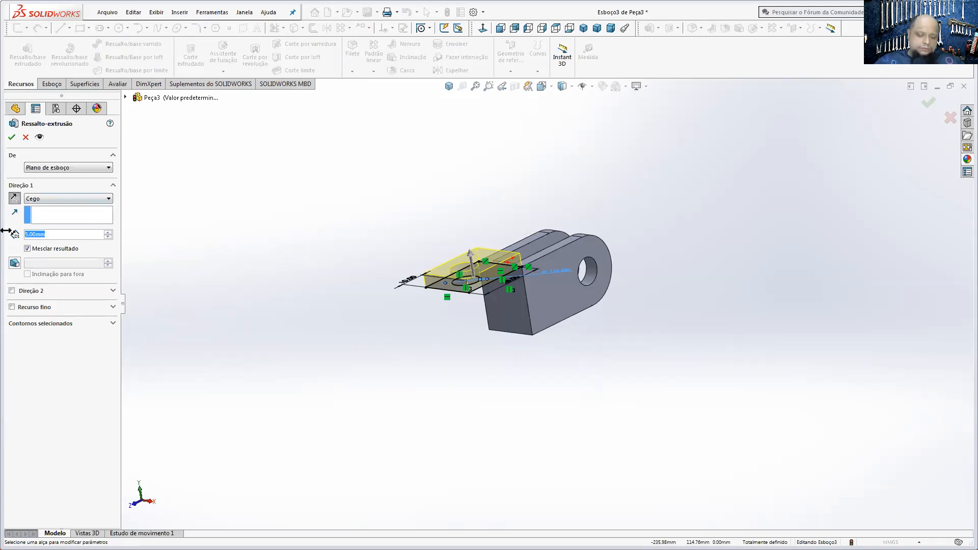
text(25)
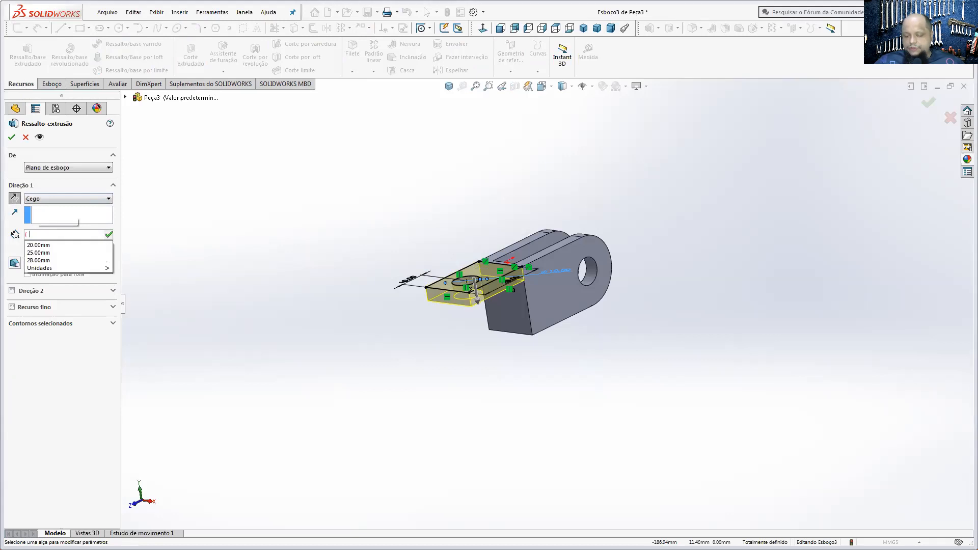
text(-12)
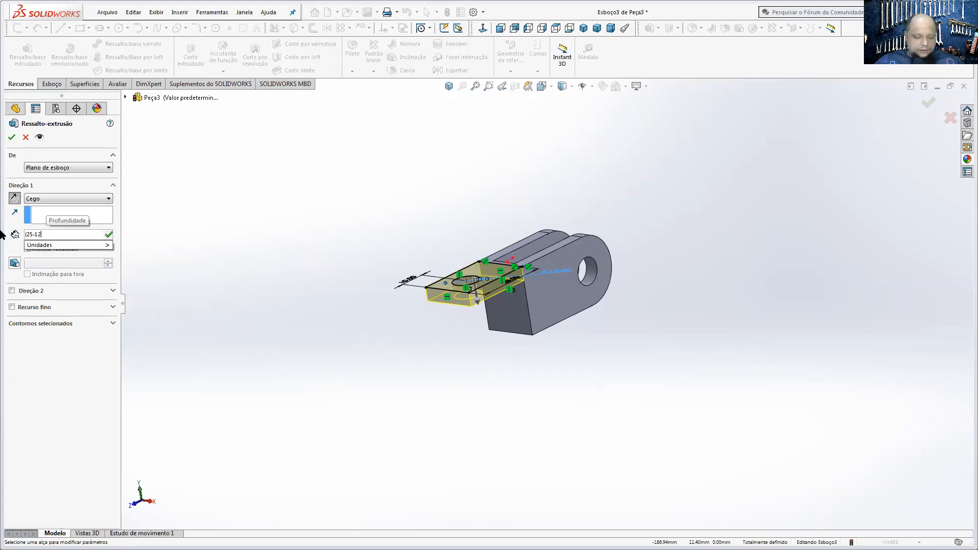
text()/2)
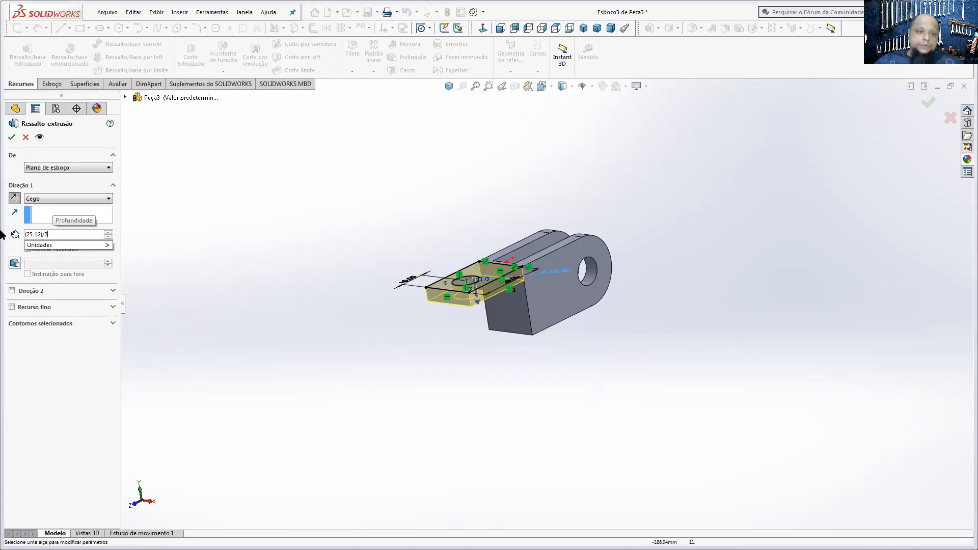
text(A)
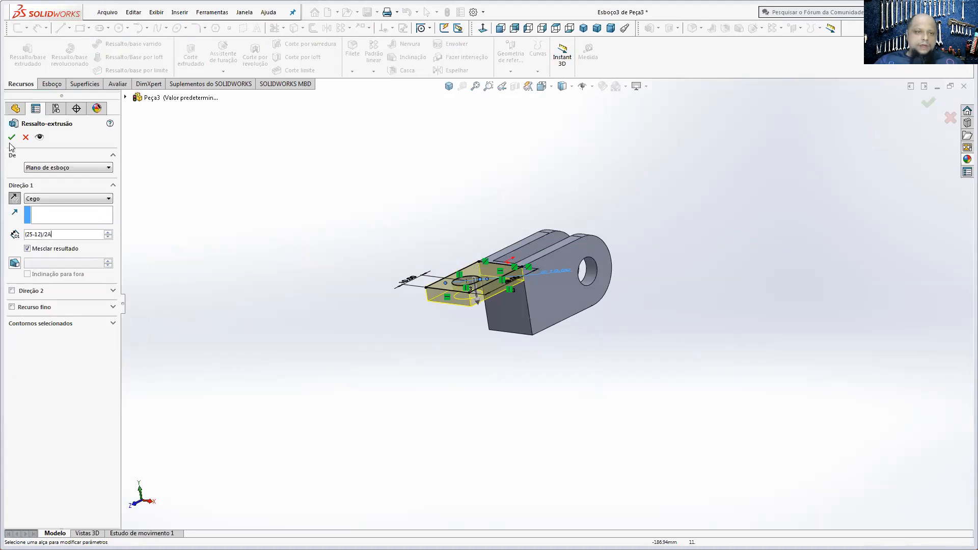
click(54, 236)
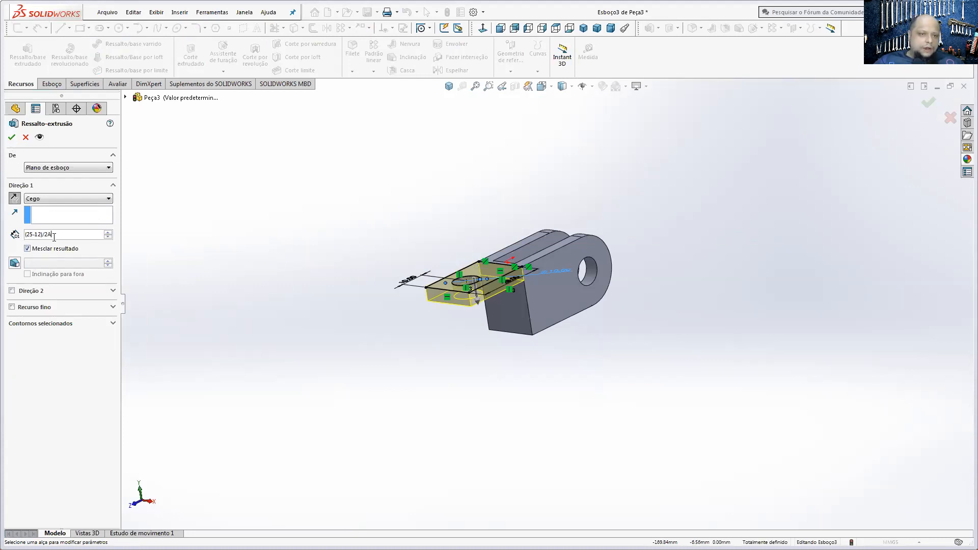
key(BackSpace)
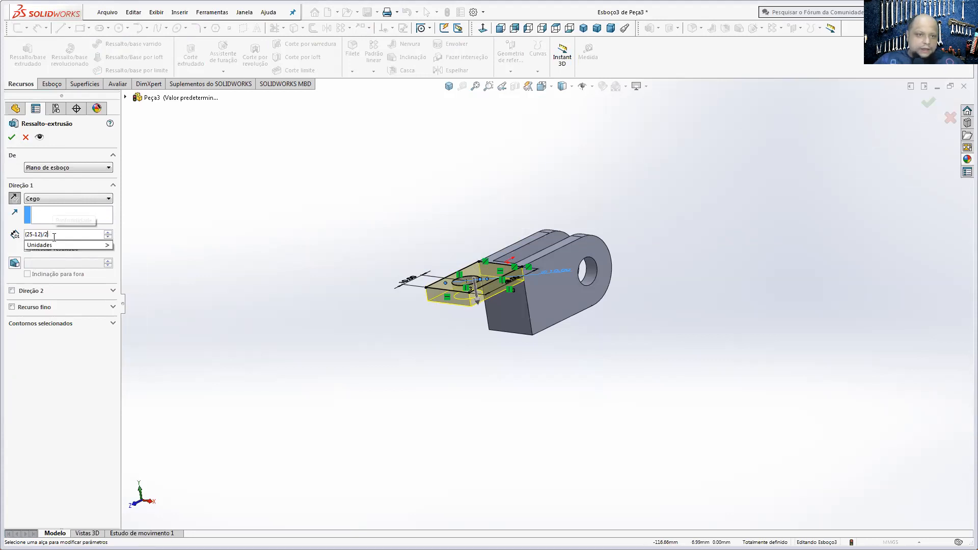
key(Return)
click(12, 137)
Step: Mirror the extruded arm with its hole about the top plane (Plano superior)
middle_drag(521, 141, 504, 290)
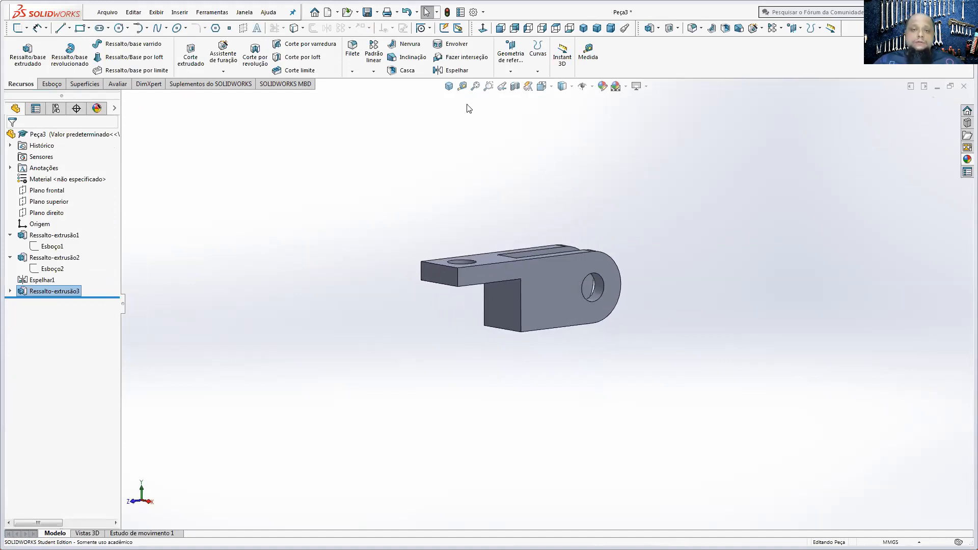
click(452, 70)
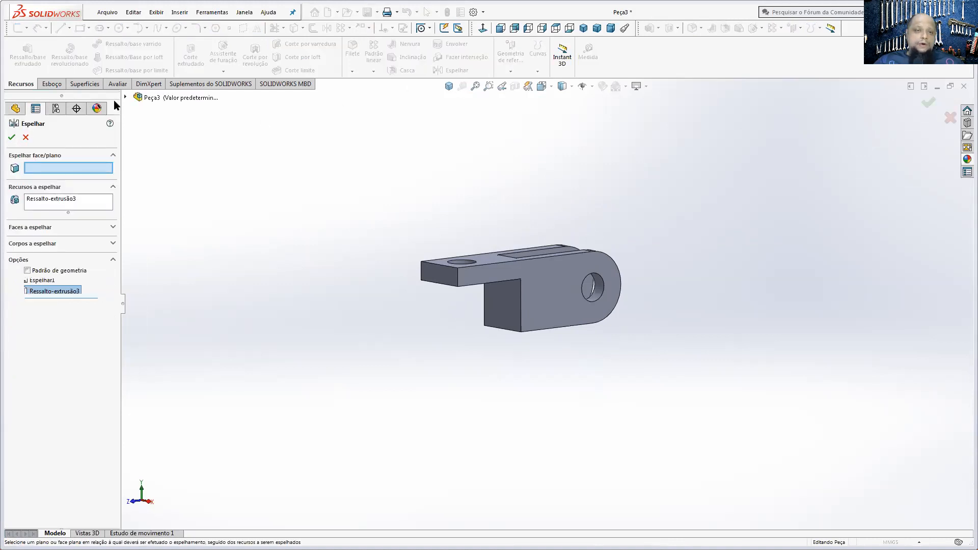
click(125, 97)
click(164, 154)
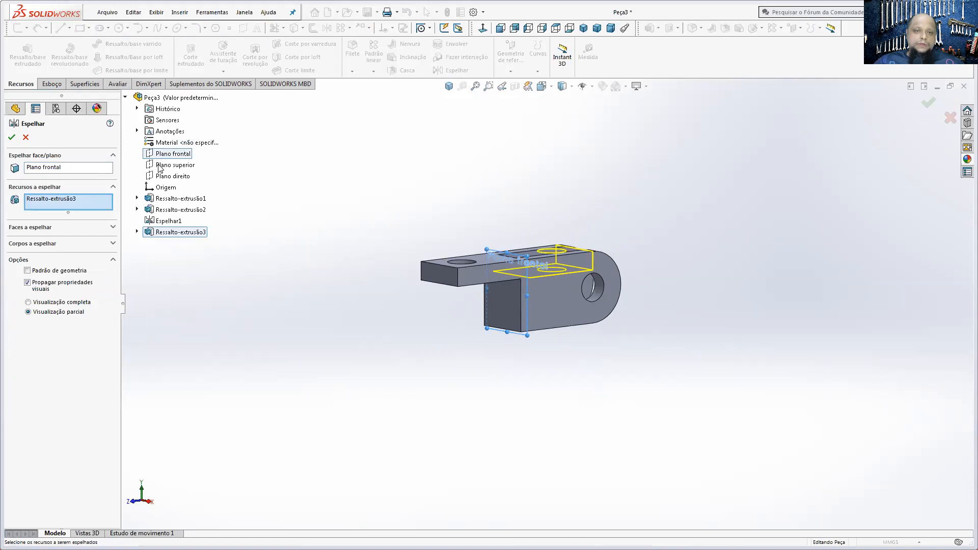
right_click(64, 201)
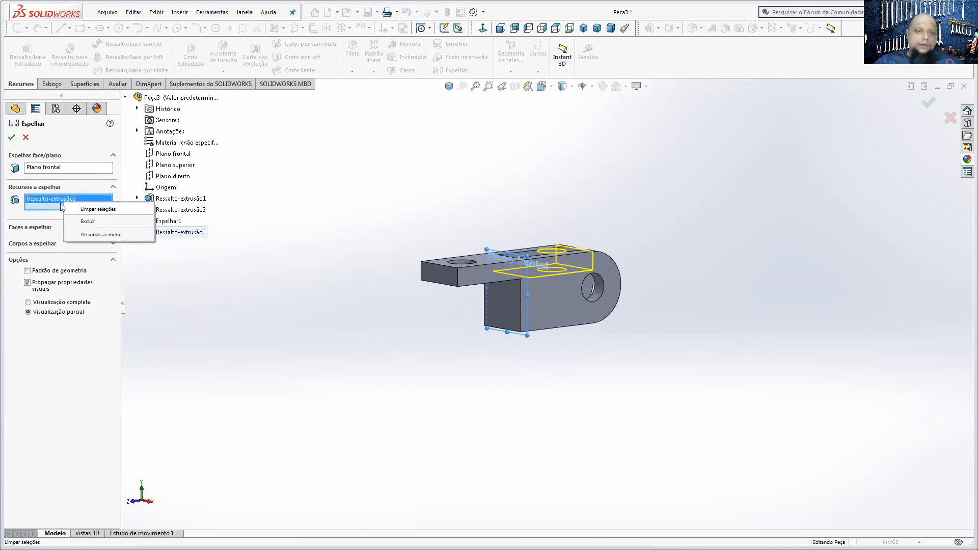
right_click(36, 167)
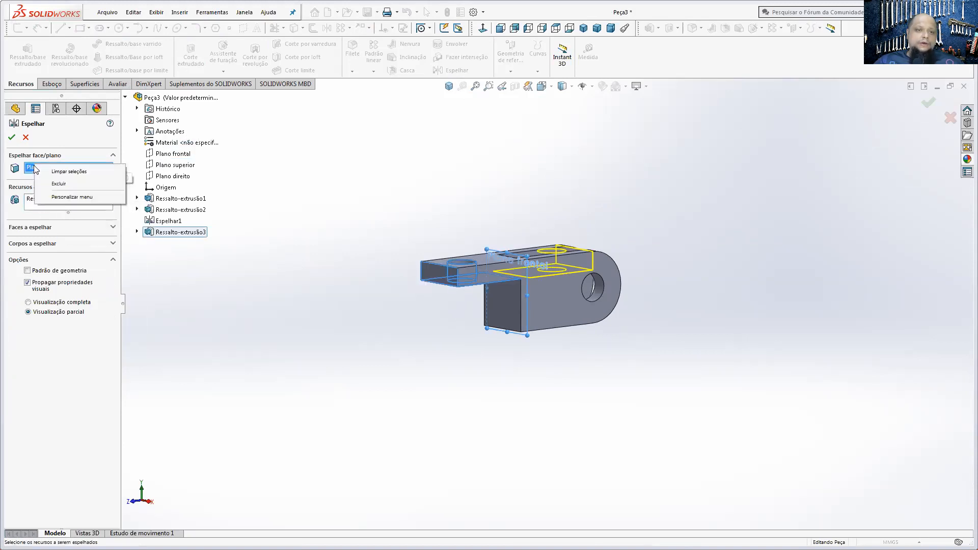
click(56, 183)
click(174, 165)
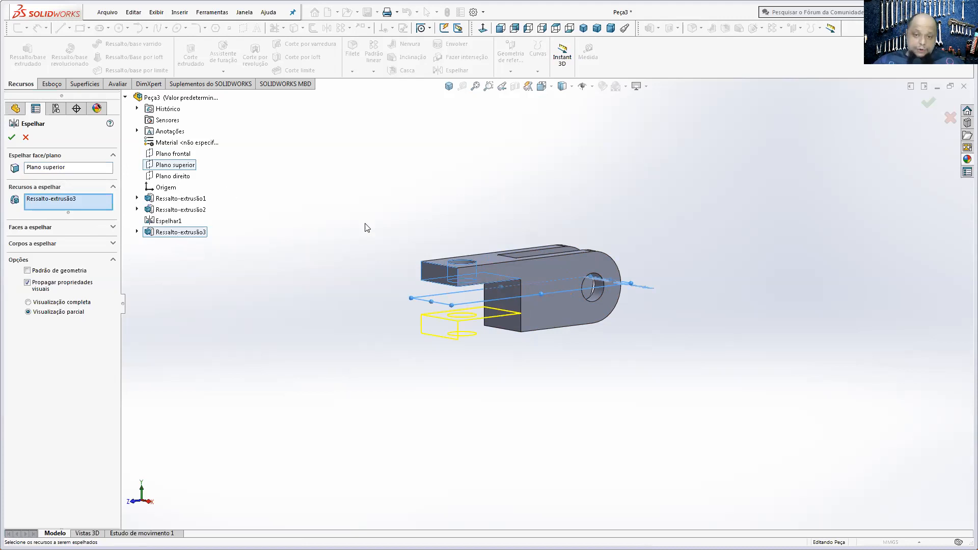
middle_drag(365, 228, 395, 267)
click(11, 137)
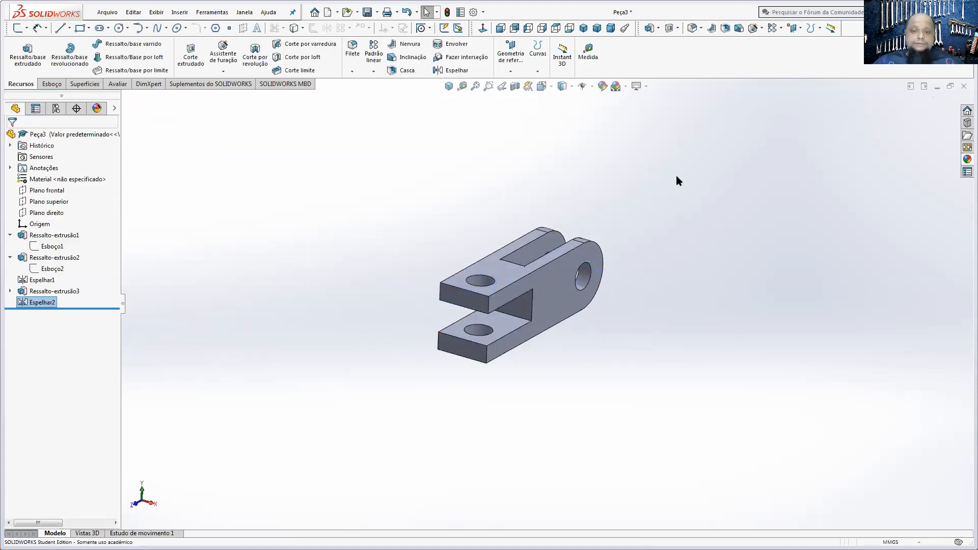
Step: Close the finished bracket part without saving its changes
middle_drag(677, 179, 677, 223)
middle_drag(602, 203, 552, 153)
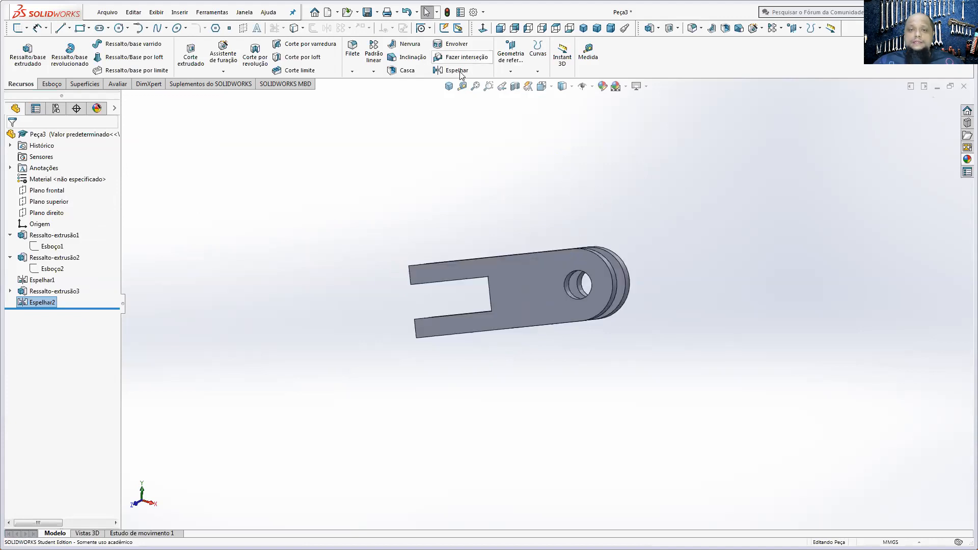
click(449, 86)
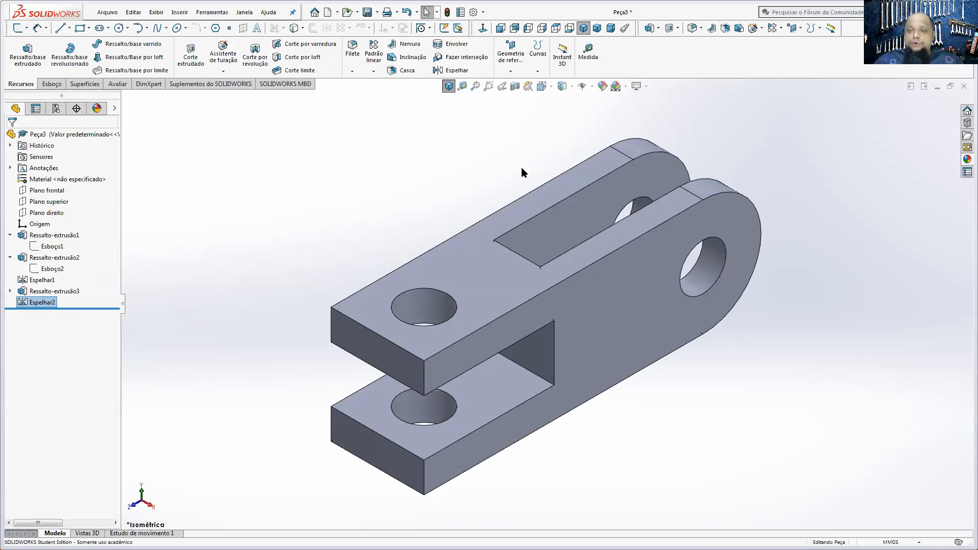
click(964, 87)
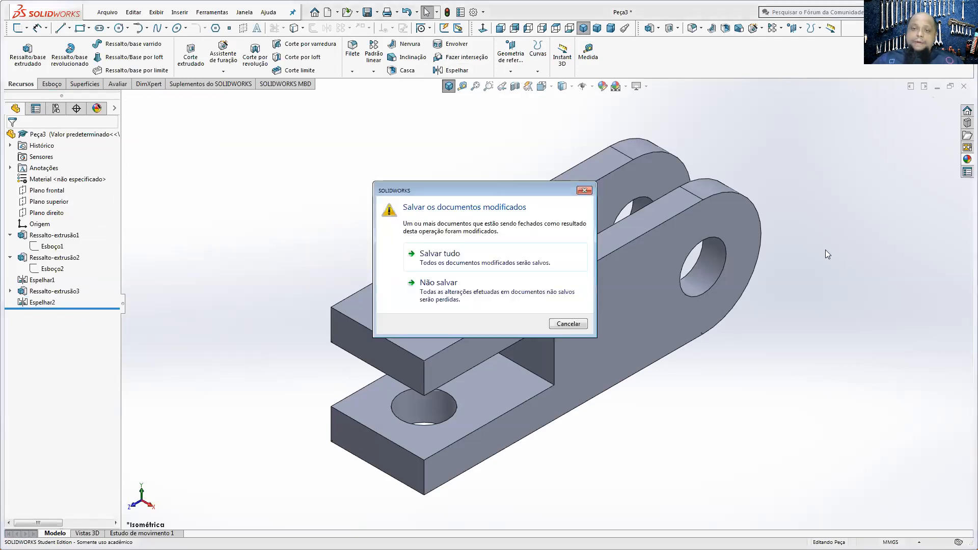
click(488, 281)
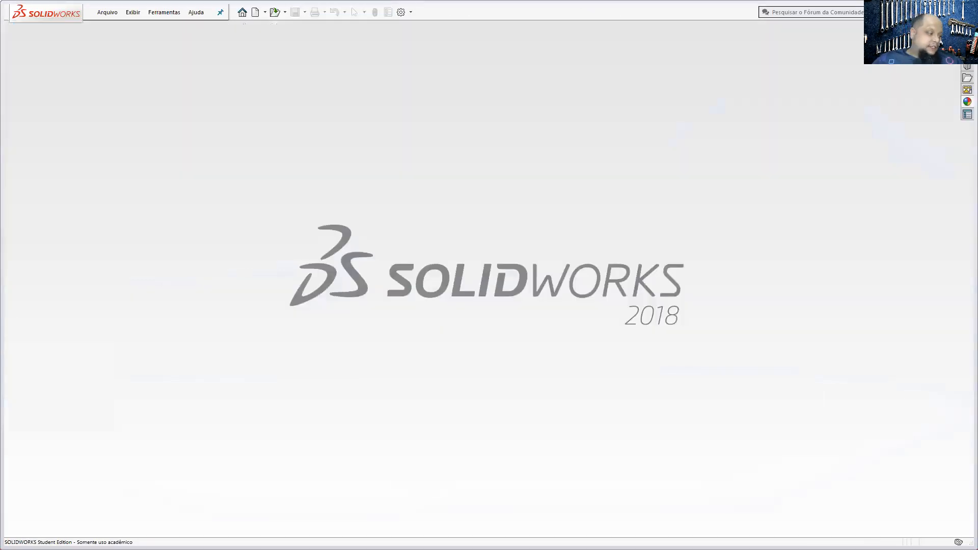
Step: Create a new part document for modelling the bracket in the PDF drawing again
key(alt+Tab)
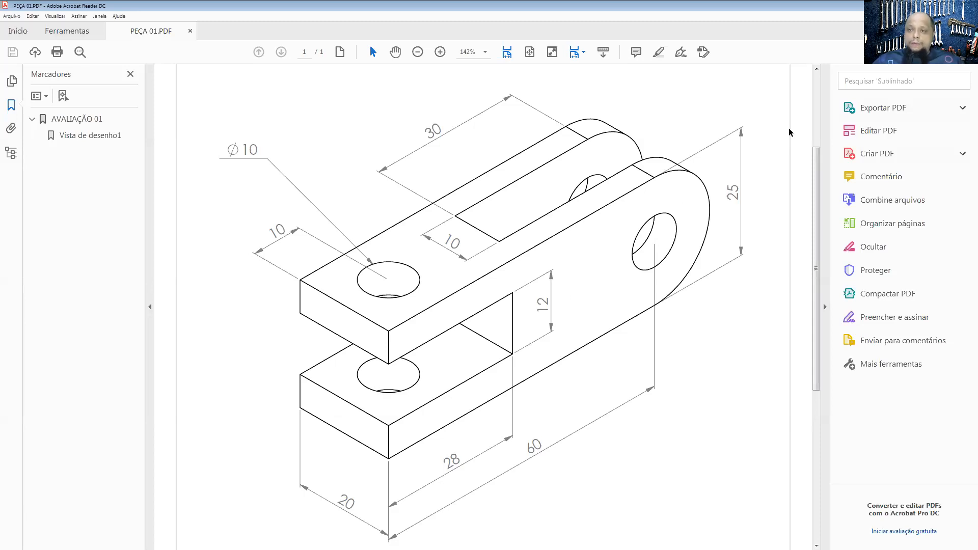
key(alt+Tab)
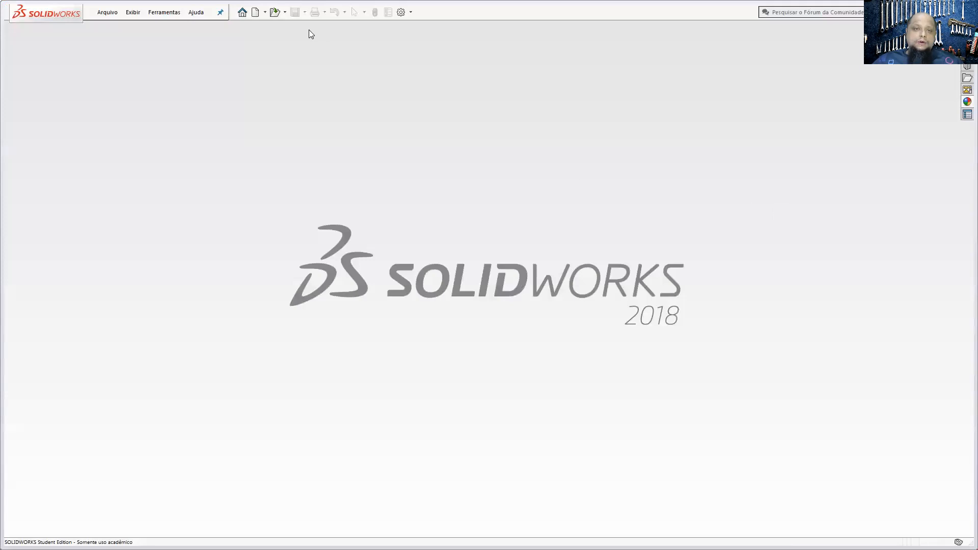
click(256, 12)
click(528, 376)
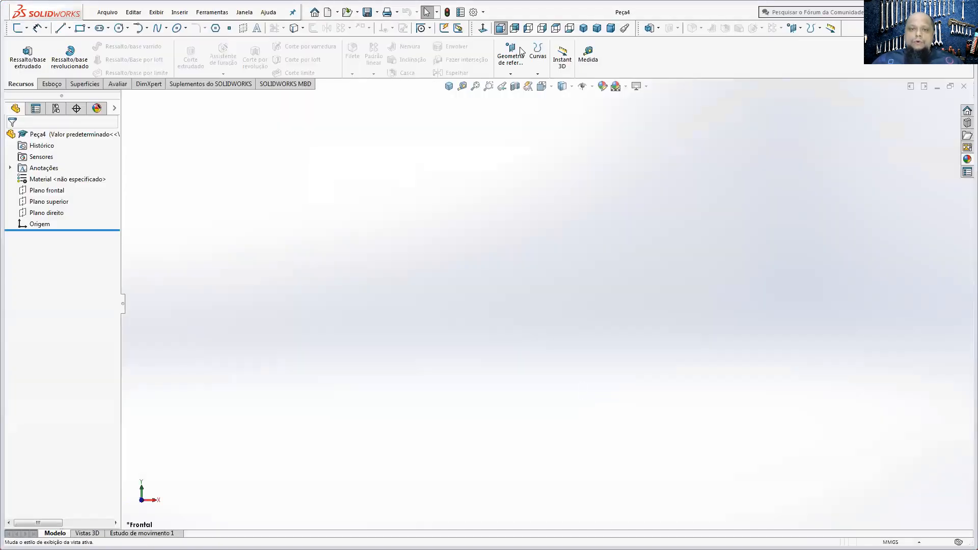
Step: Start a new sketch on the right plane (Plano direito) of the empty part
click(449, 85)
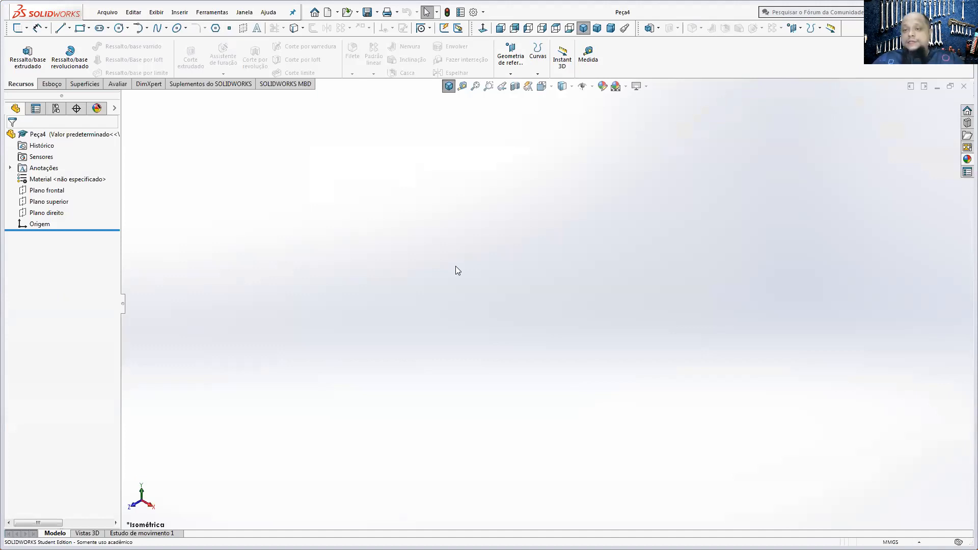
click(51, 84)
click(19, 51)
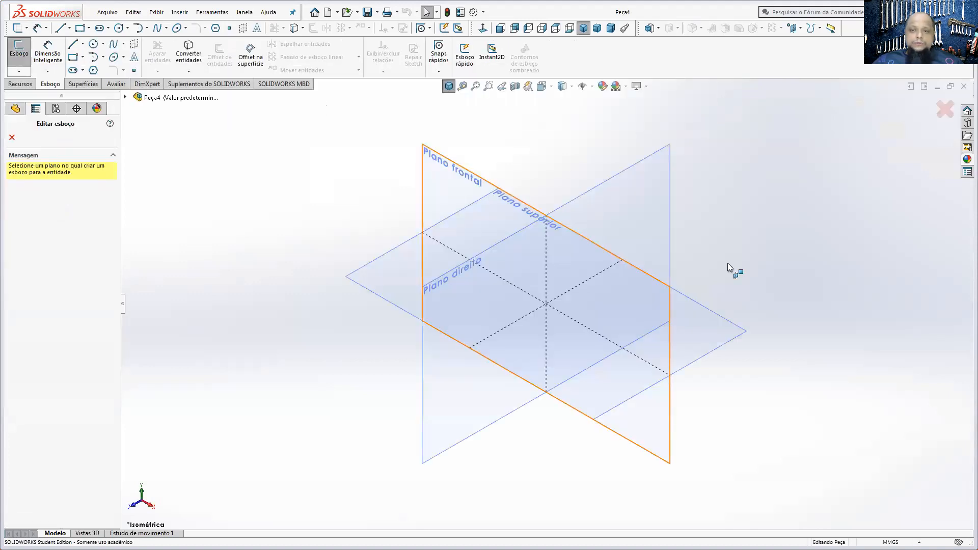
click(654, 201)
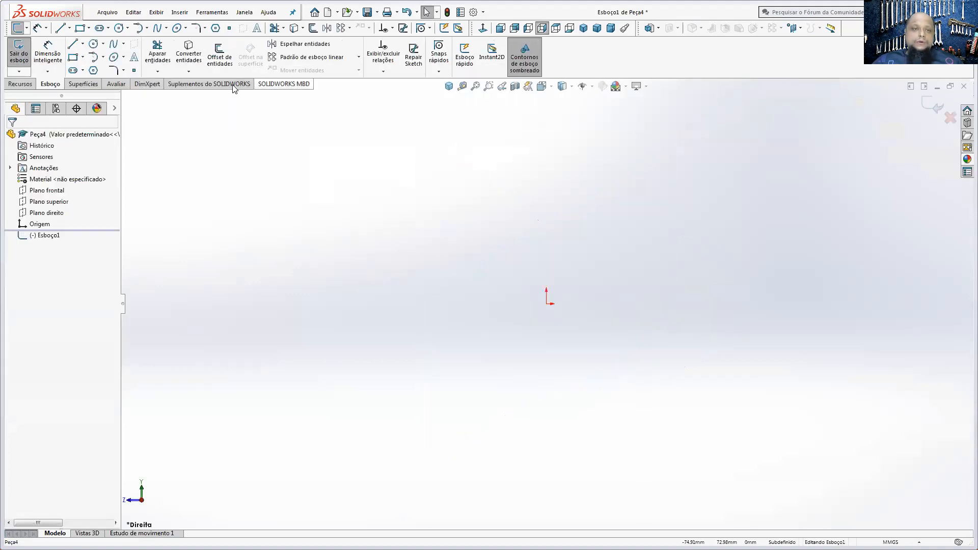
Step: Sketch a centre rectangle about 106 by 43 mm centred on the origin
click(82, 57)
click(88, 83)
click(546, 304)
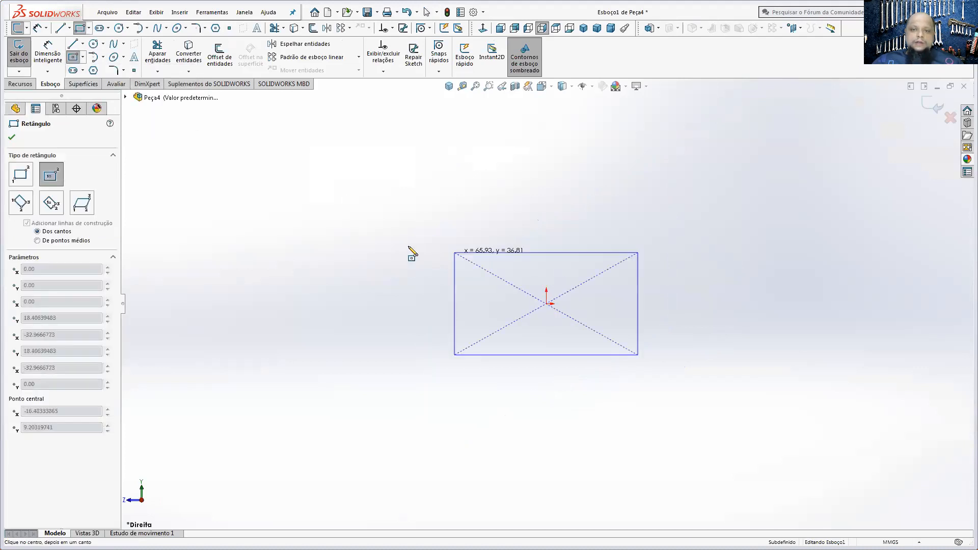
click(399, 244)
Step: Sketch a circle centred on the midpoint of the rectangle's right edge, reaching its upper corner, about 21.5 mm in radius
click(93, 44)
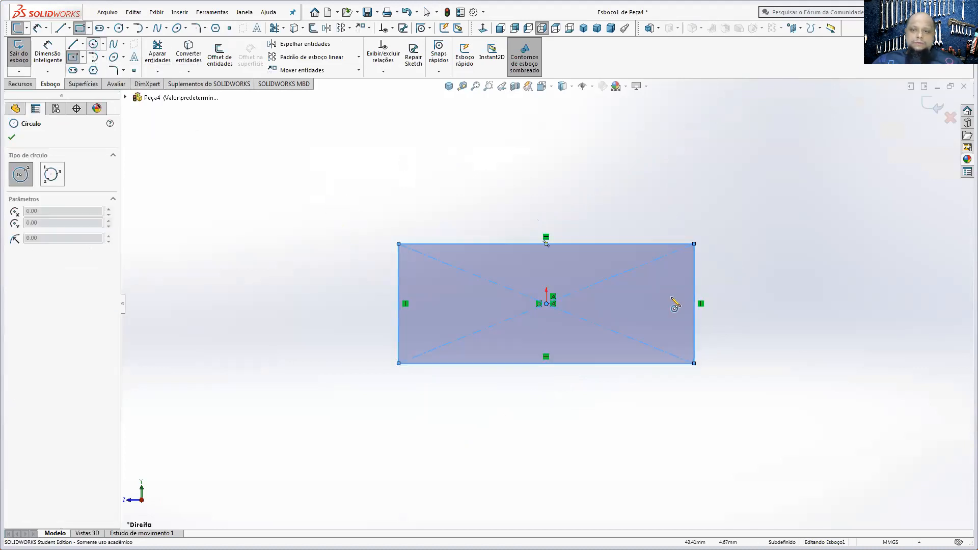
click(694, 303)
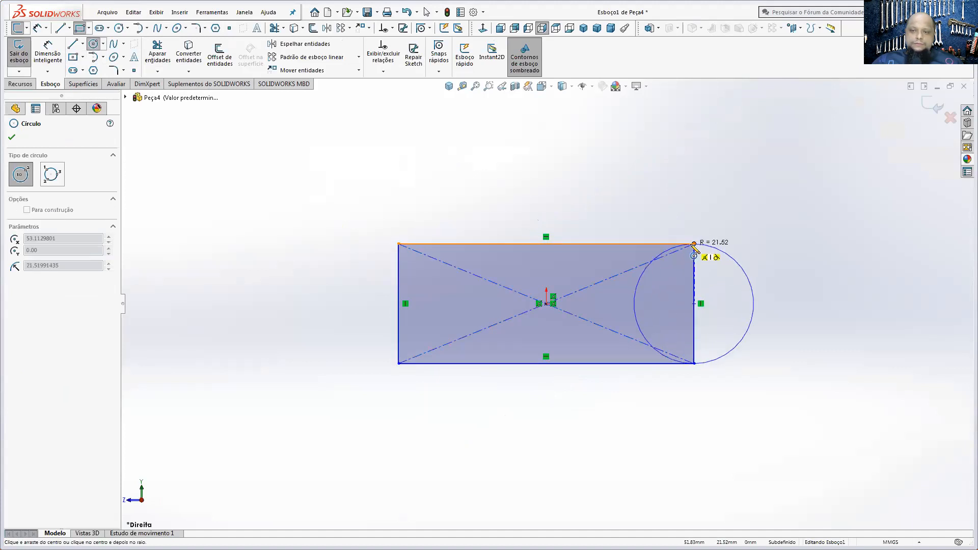
click(694, 243)
Step: Sketch a corner rectangle about 20 mm high across the large rectangle's left edge for the fork slot
click(82, 57)
click(102, 68)
click(310, 268)
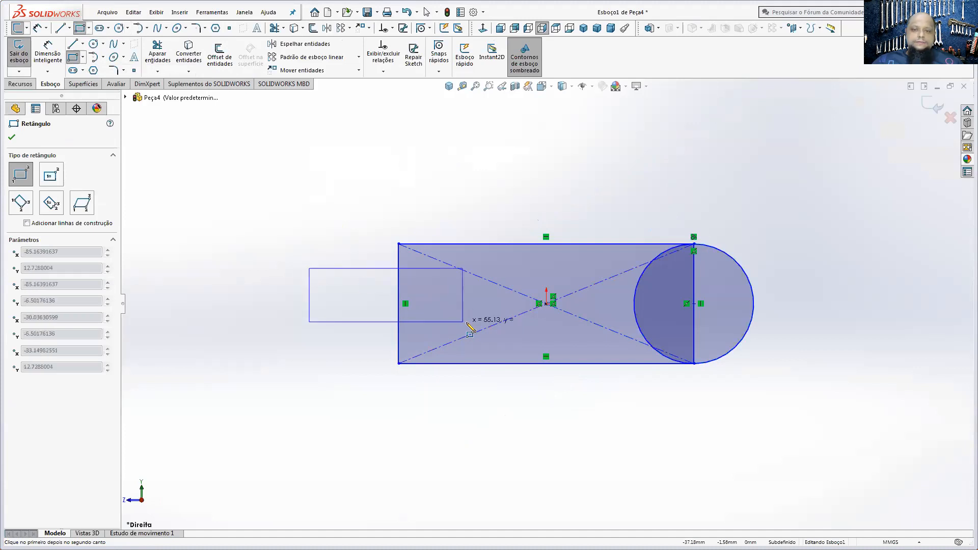
click(466, 322)
key(Escape)
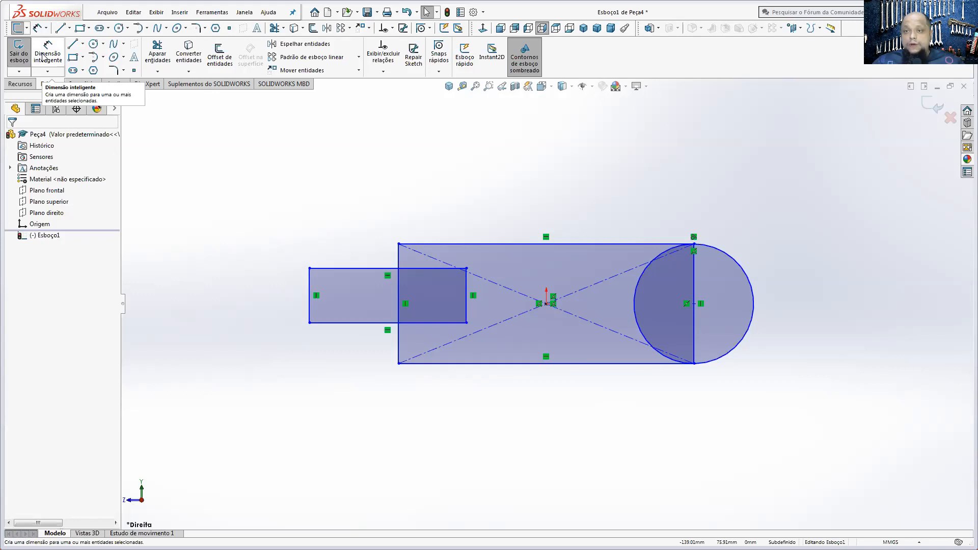
Step: Trim the small rectangle's outer lines and the left edge between them to leave an open slot
click(158, 54)
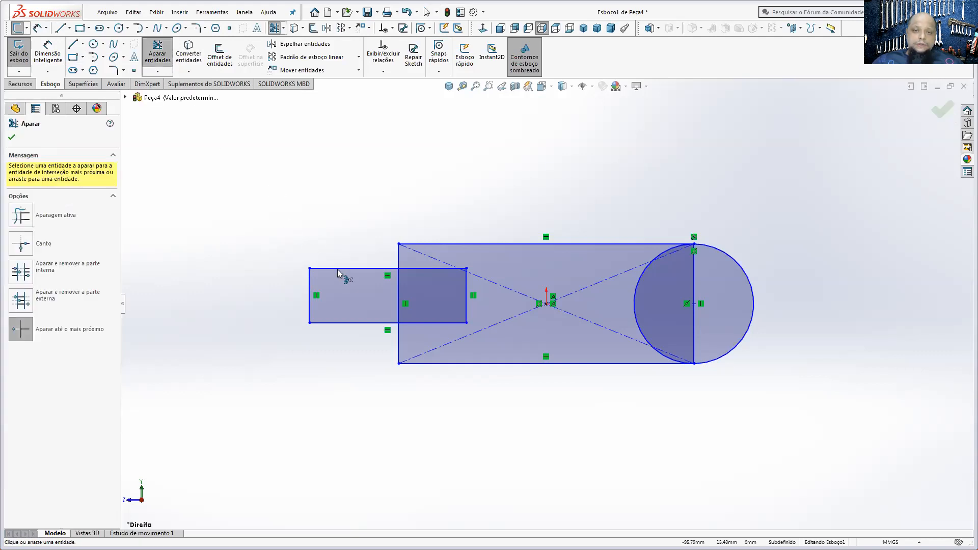
click(346, 269)
click(310, 301)
click(346, 322)
click(398, 305)
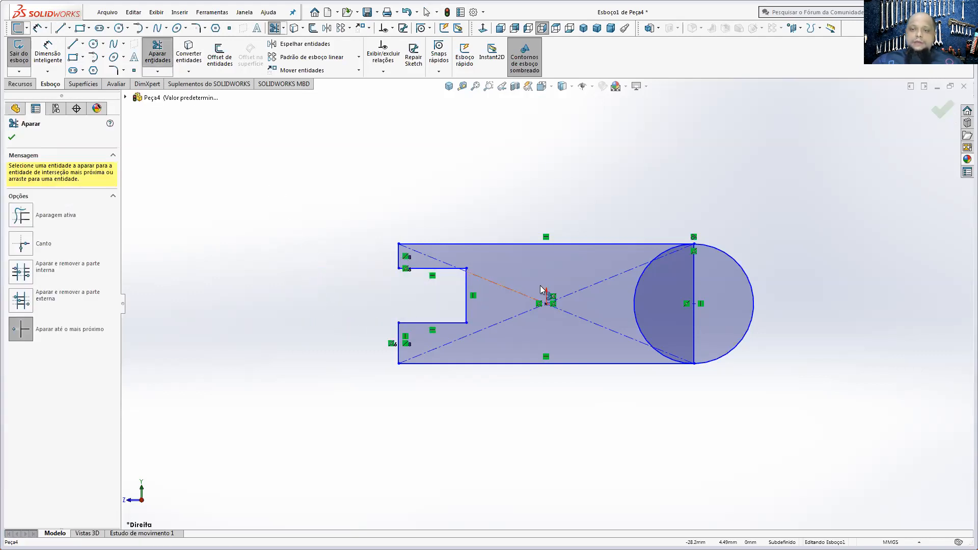
Step: Trim the circle's inner arcs and the rectangle's right edge to leave a rounded end, accepting the loss of the midpoint relation
click(635, 288)
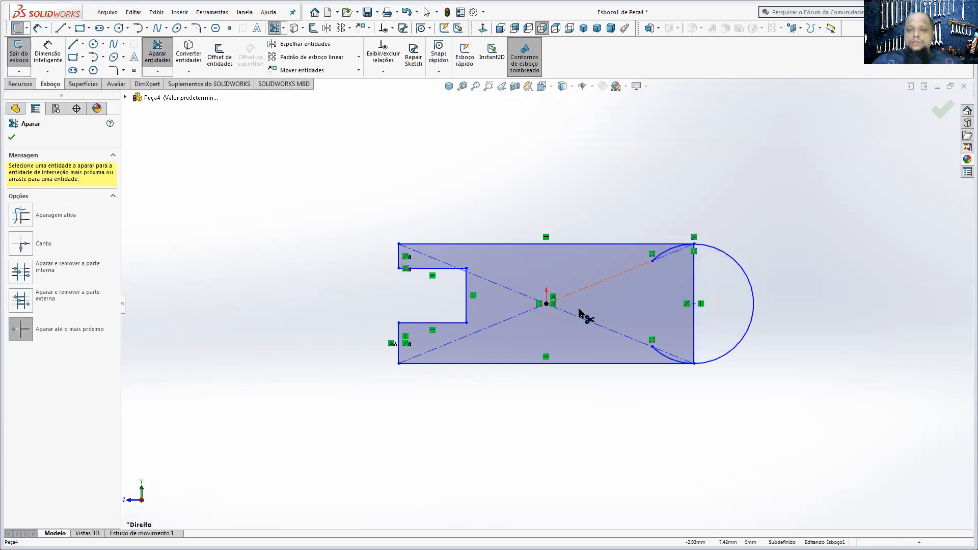
click(661, 355)
click(658, 256)
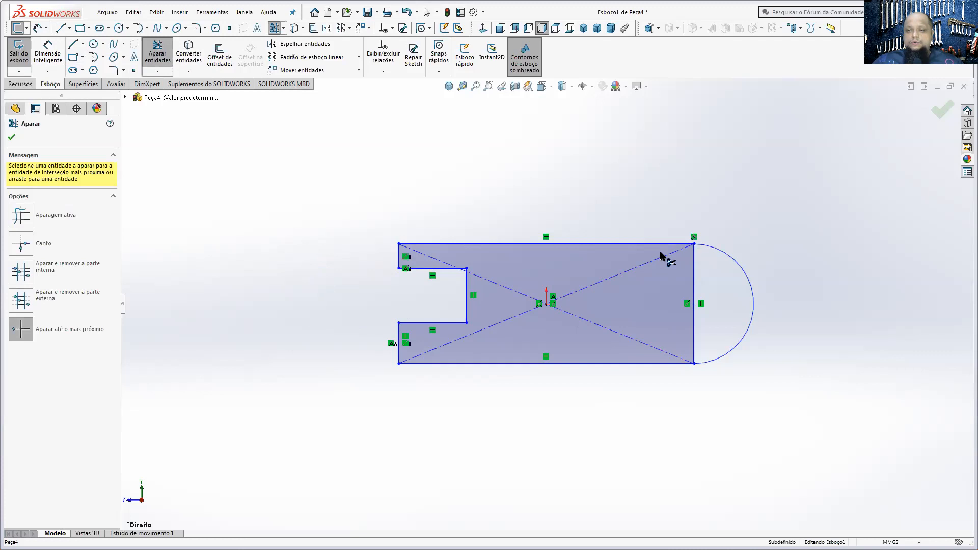
click(694, 280)
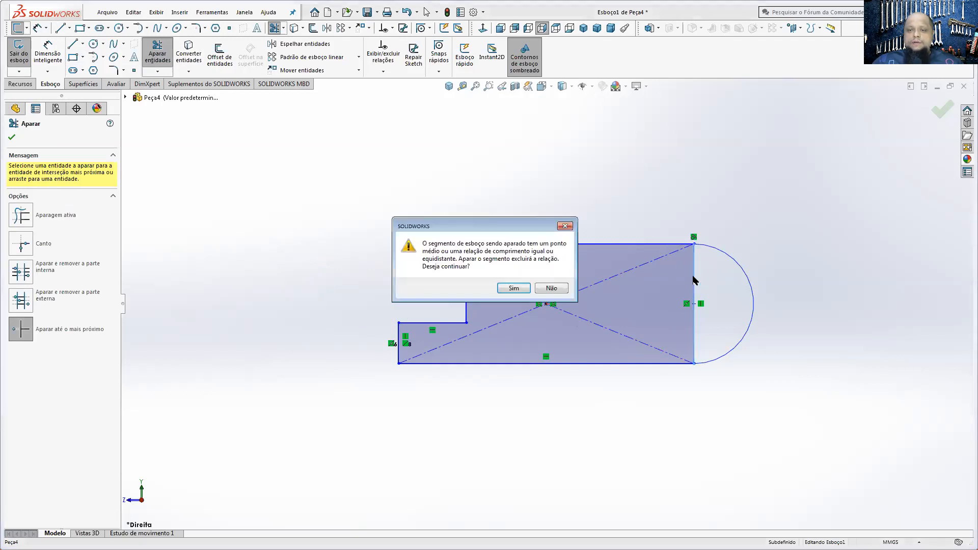
click(513, 288)
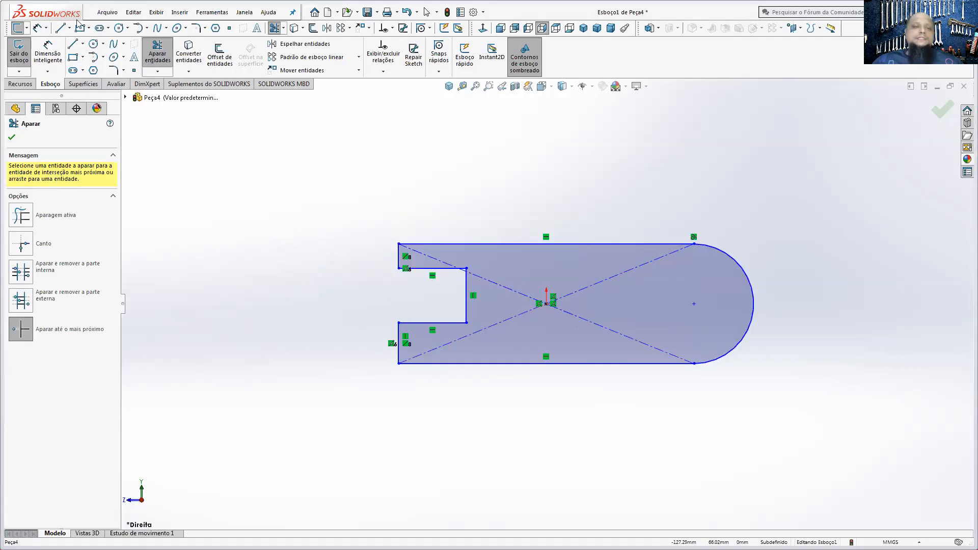
click(51, 51)
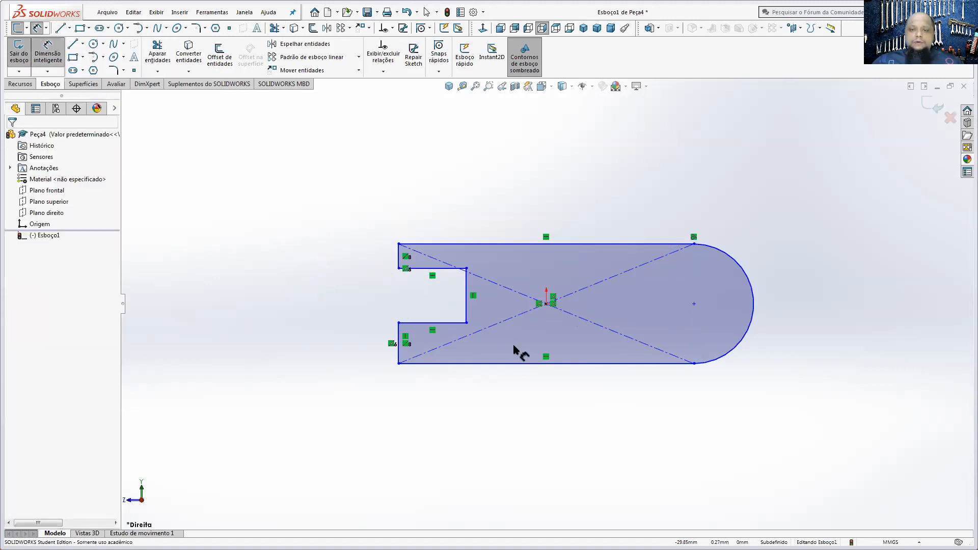
click(466, 294)
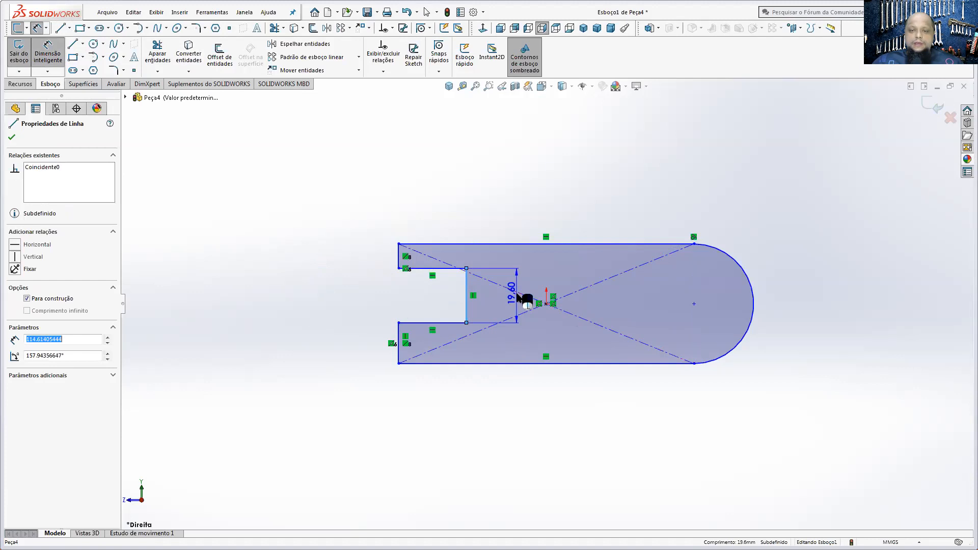
text(12)
key(Return)
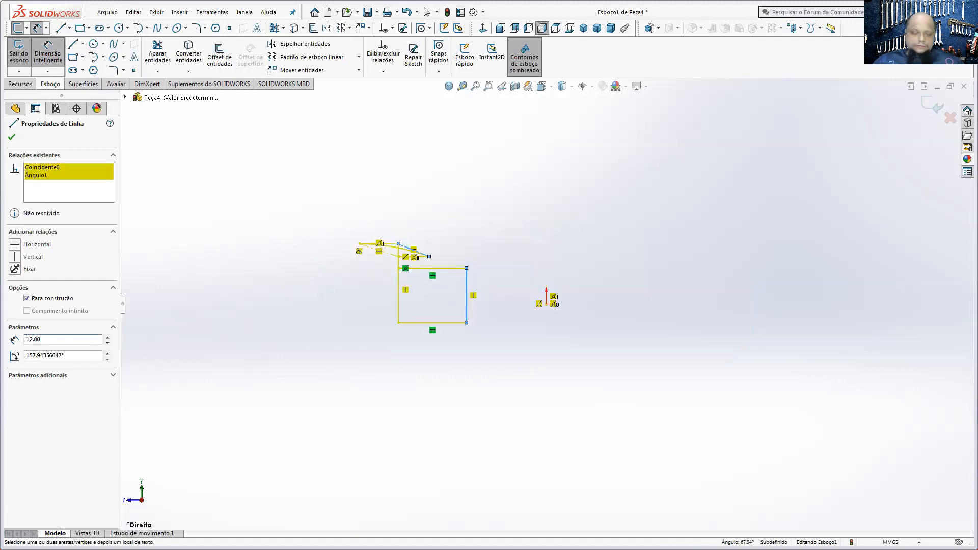
key(ctrl+z)
key(Escape)
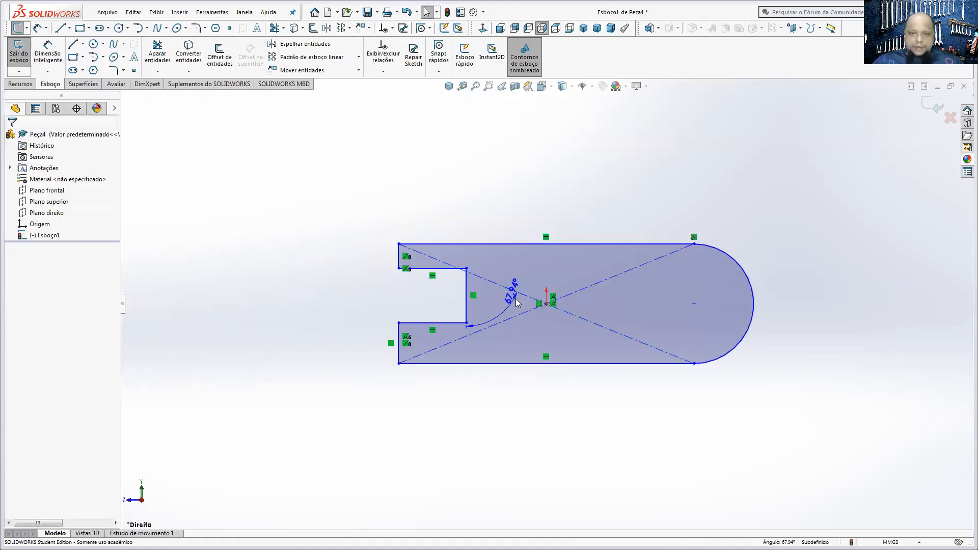
Step: Dimension the slot's vertical inner edge to 12 mm
click(49, 54)
click(465, 298)
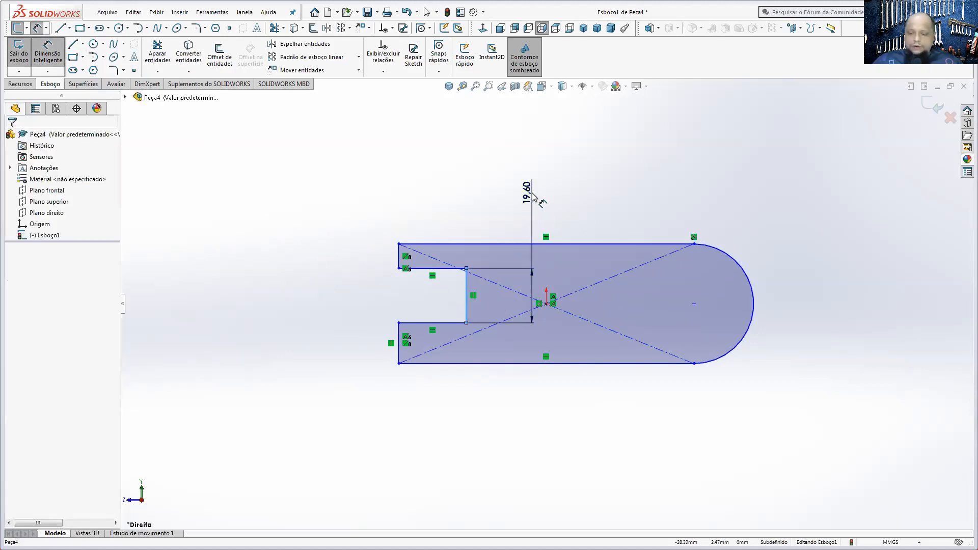
click(533, 199)
text(12)
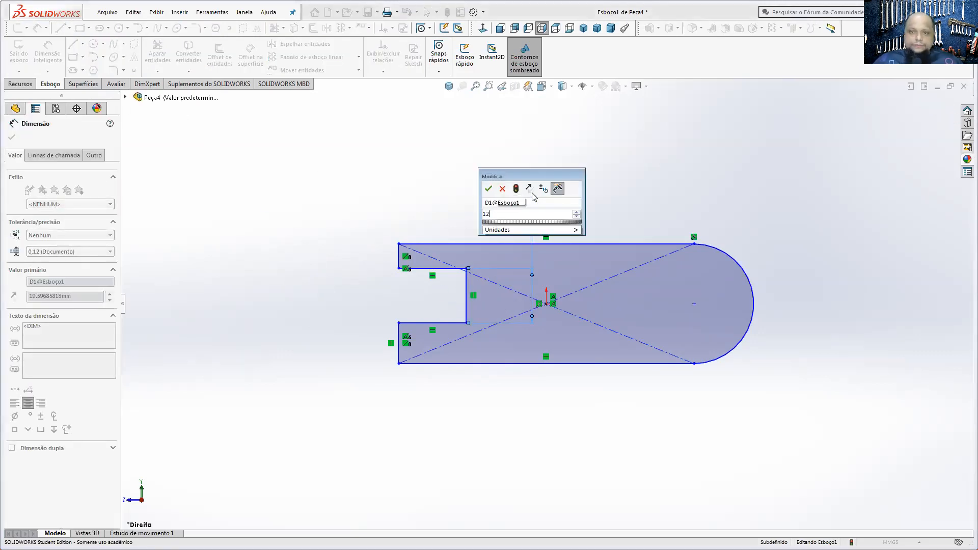
key(Return)
click(479, 199)
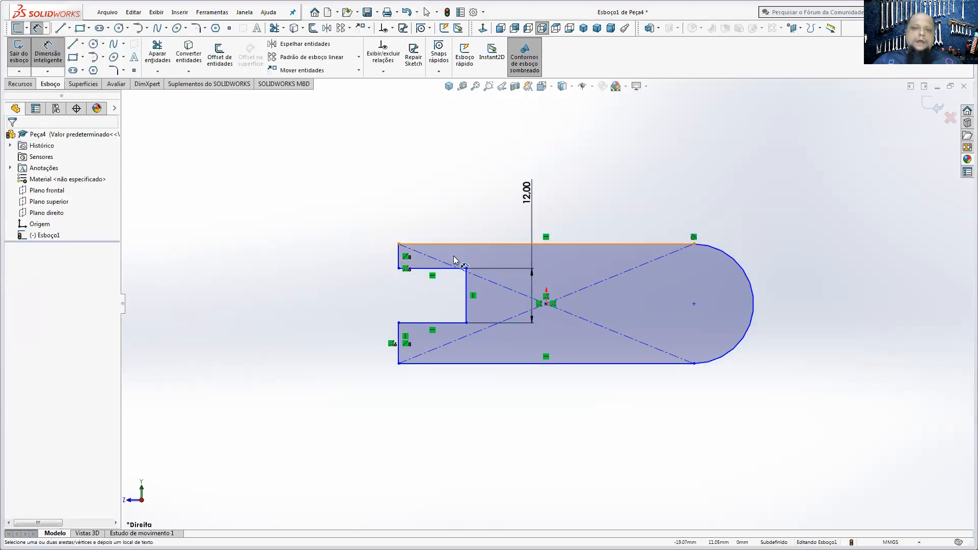
Step: Dimension the distance between the outline's upper and lower edges to 25 mm
click(424, 244)
click(433, 363)
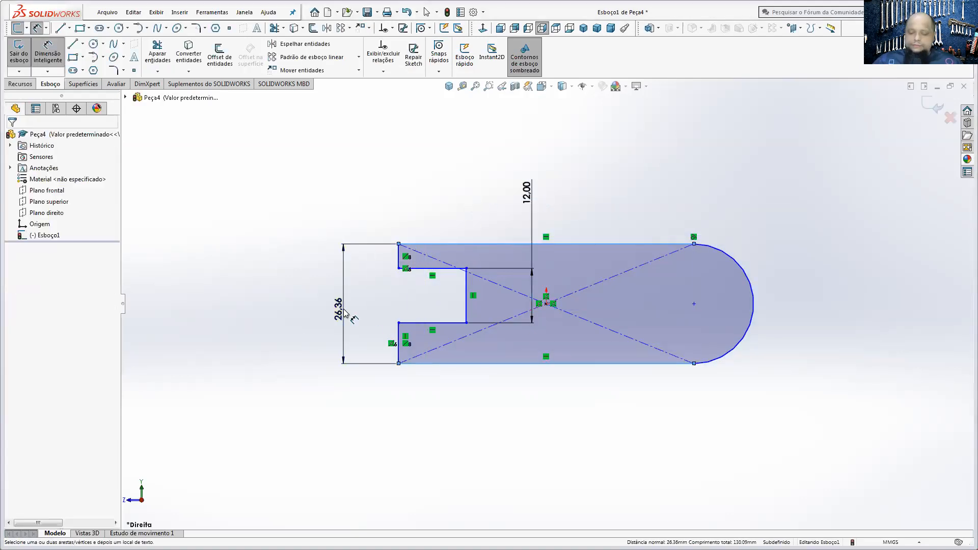
click(344, 310)
text(25)
key(Return)
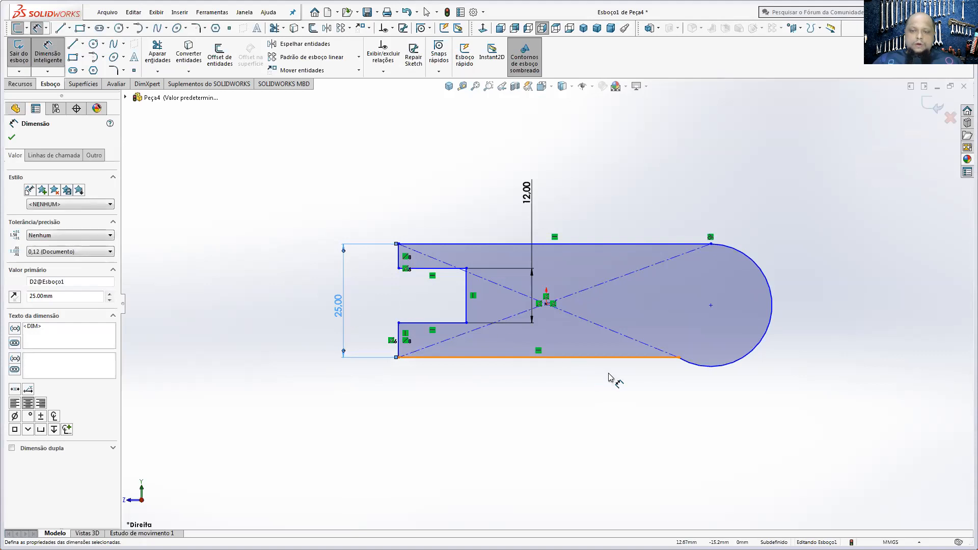
Step: Make the end arc tangent to the outline's lower edge
key(Escape)
click(689, 365)
ctrl+click(658, 358)
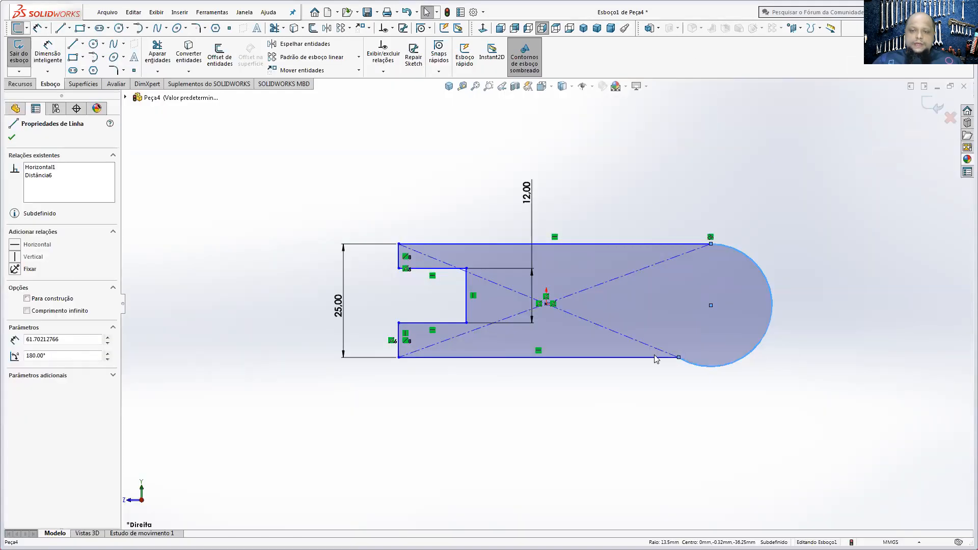
click(682, 311)
click(660, 426)
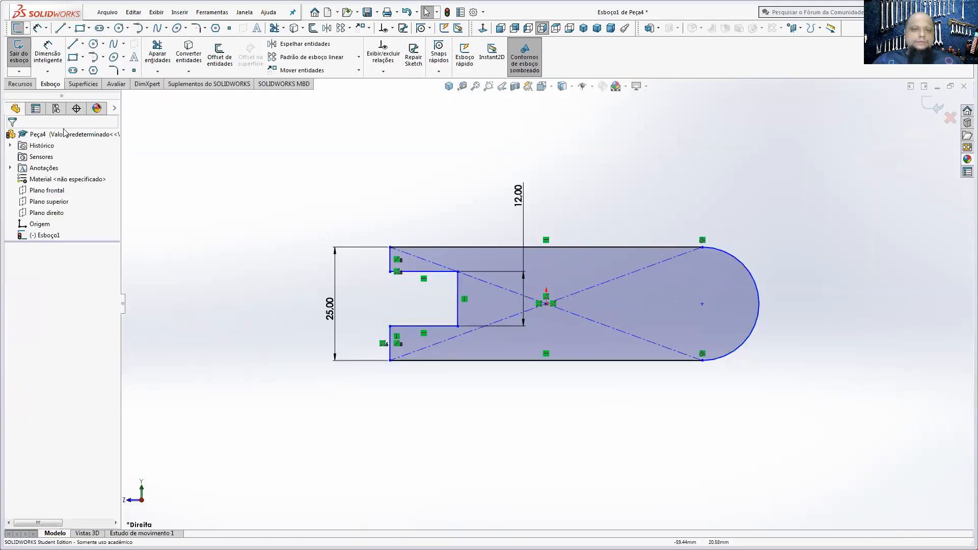
click(14, 56)
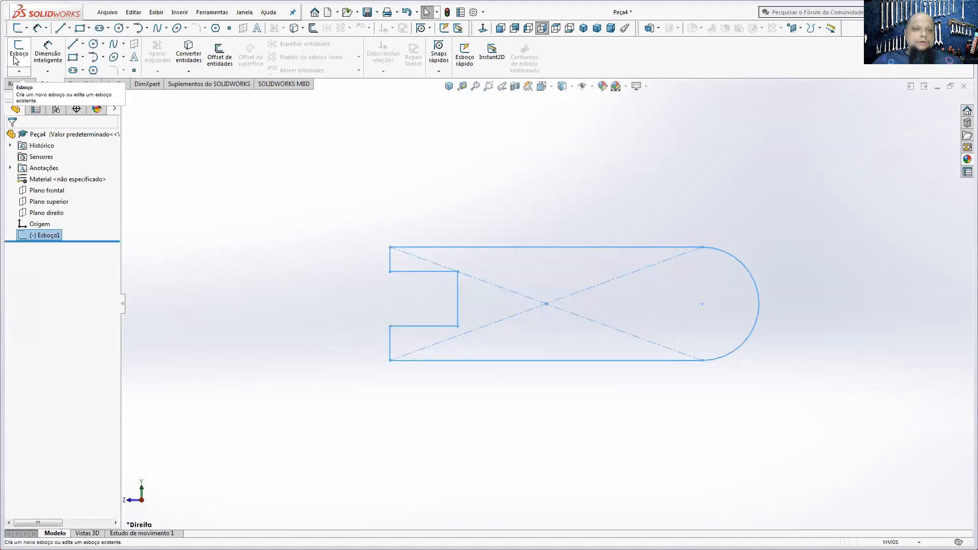
right_click(54, 242)
click(60, 211)
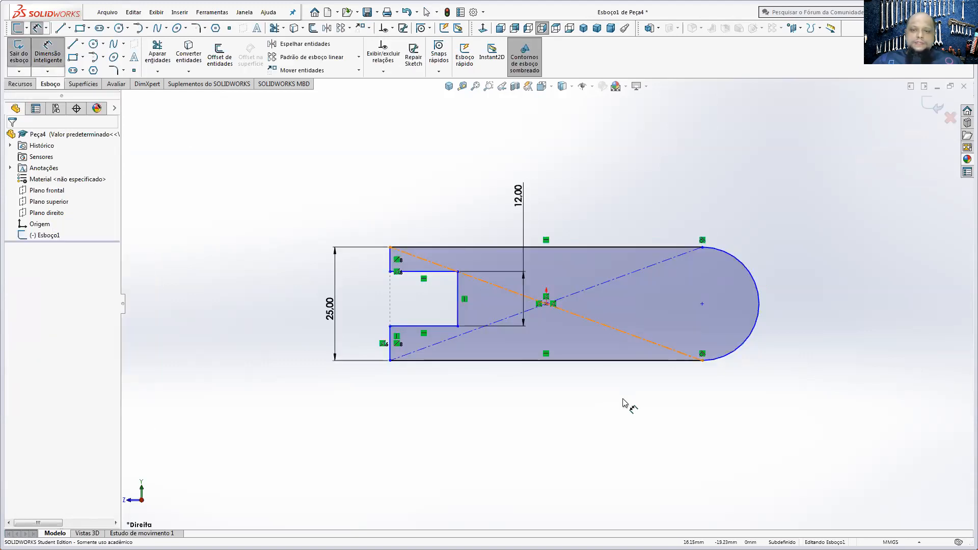
Step: Dimension the slot's depth to 28 mm and the outline's straight lower edge to 60 mm
click(417, 341)
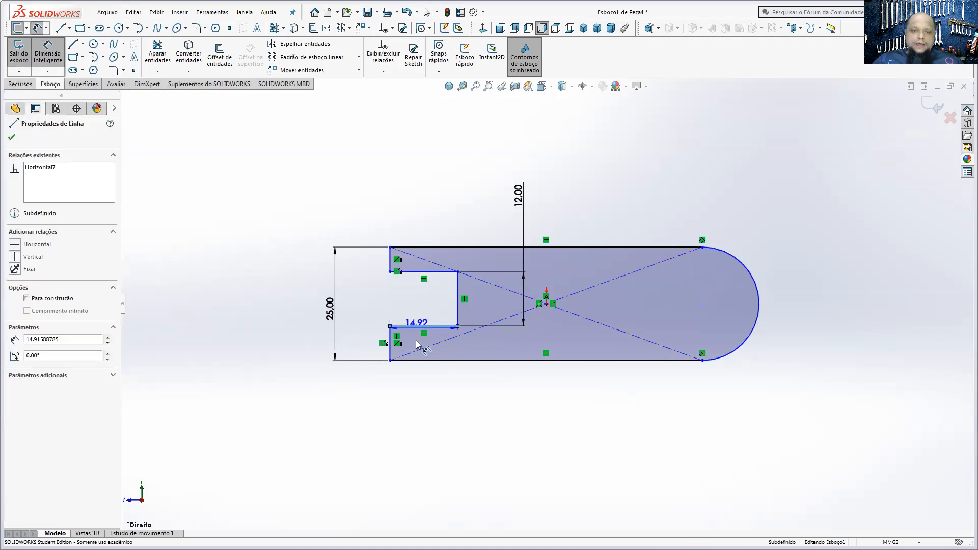
click(421, 418)
text(28)
key(Return)
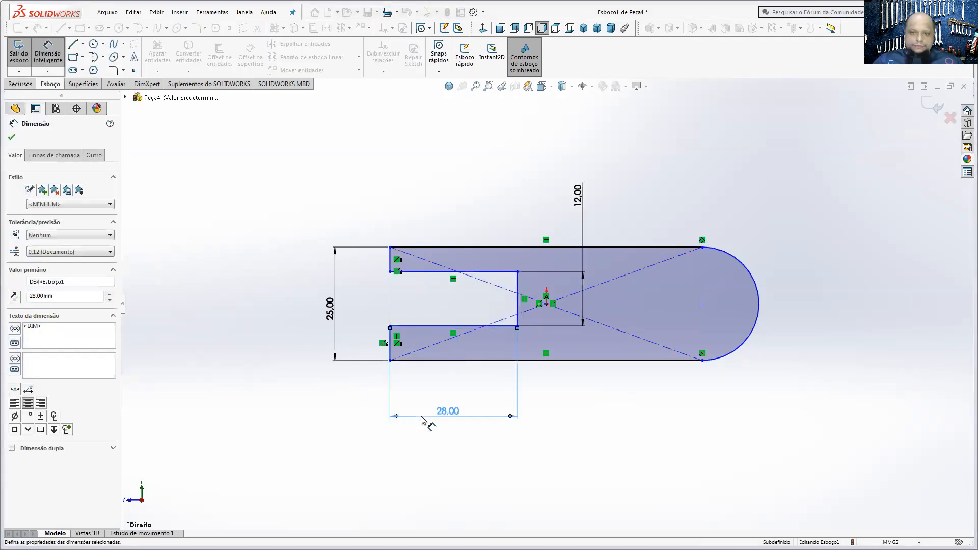
click(446, 361)
click(465, 479)
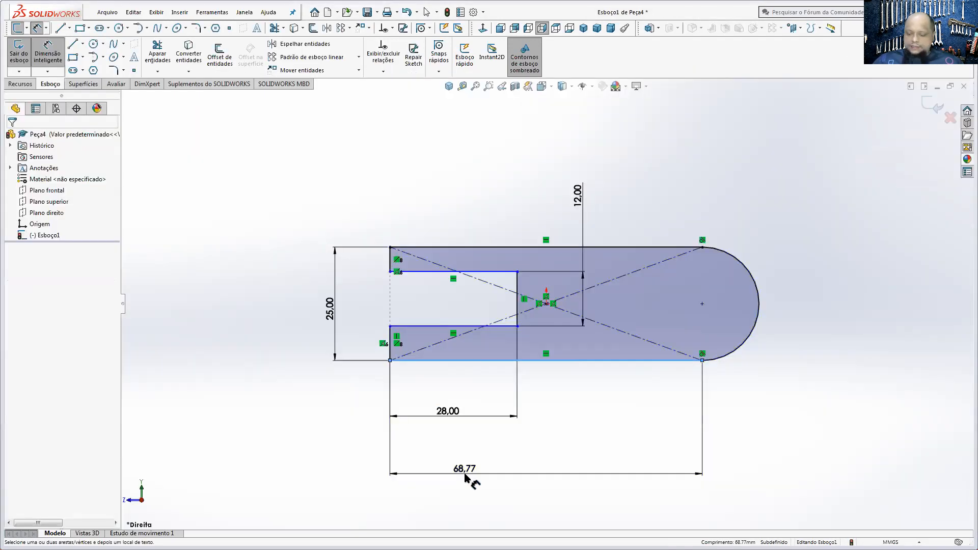
text(60)
key(Return)
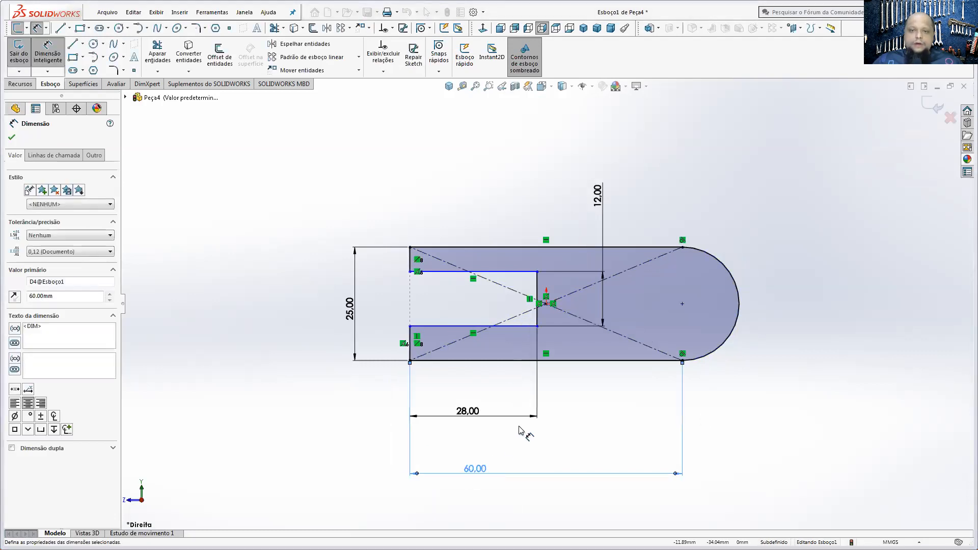
Step: Dimension the short end edge of the lower fork arm to 6.5 mm
click(409, 338)
click(383, 327)
text(6)
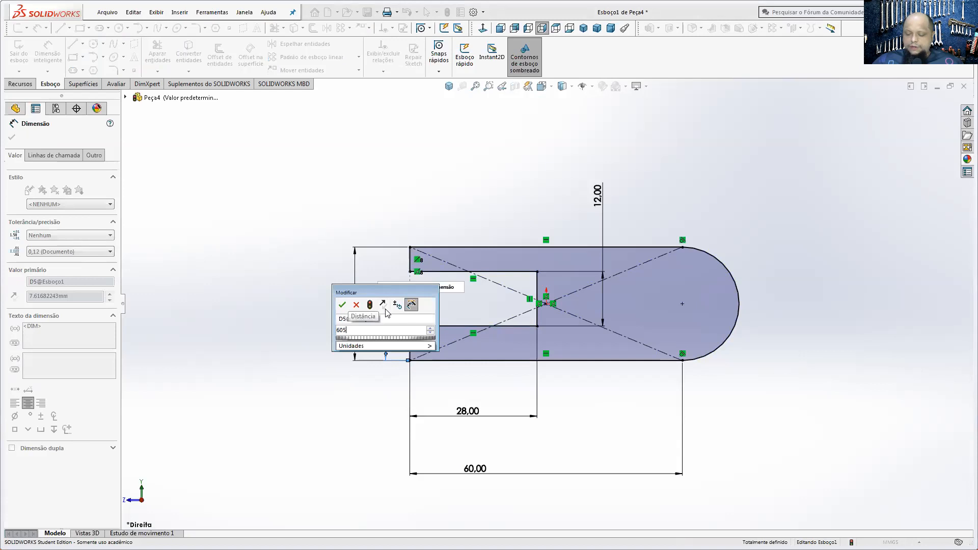
text(,5)
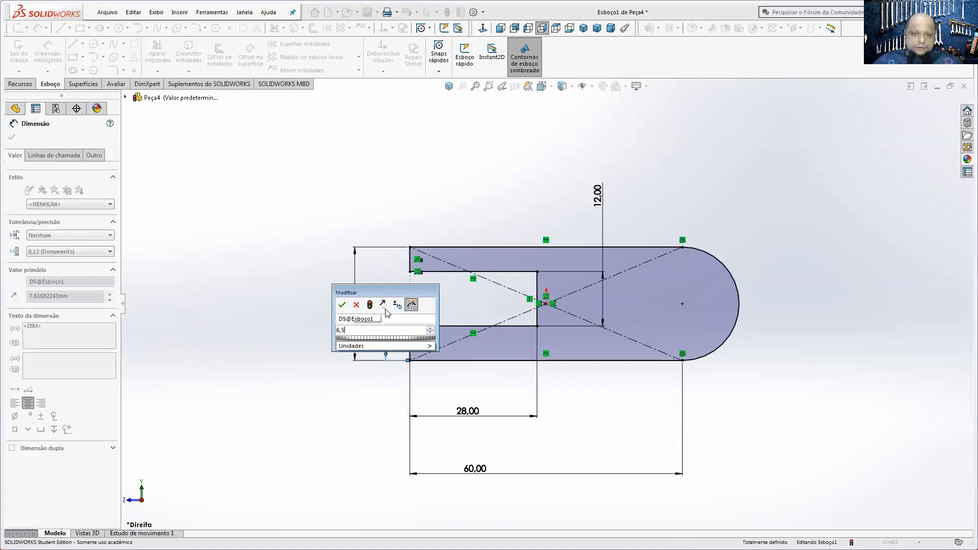
key(Return)
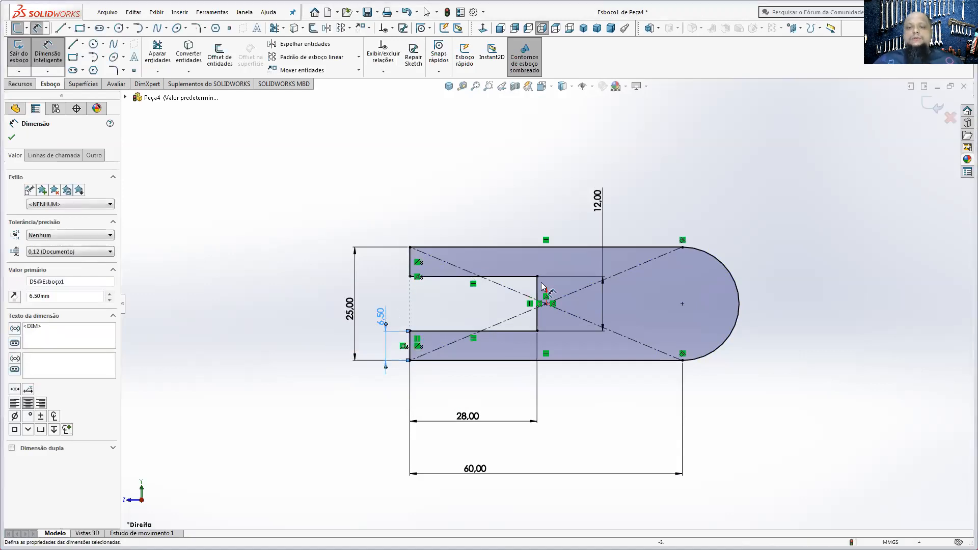
Step: Sketch a hole circle concentric with the rounded end and dimension its diameter to 10 mm
click(94, 43)
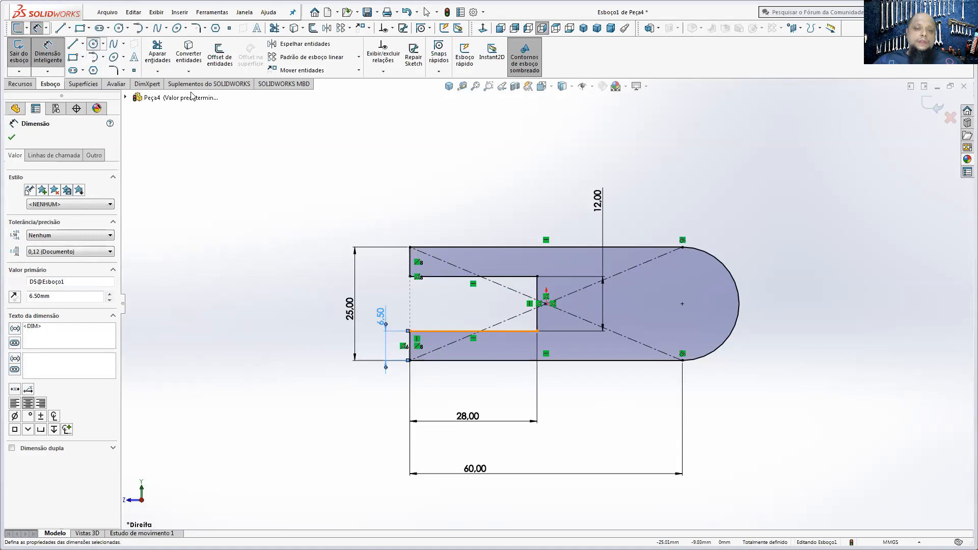
click(682, 304)
click(682, 276)
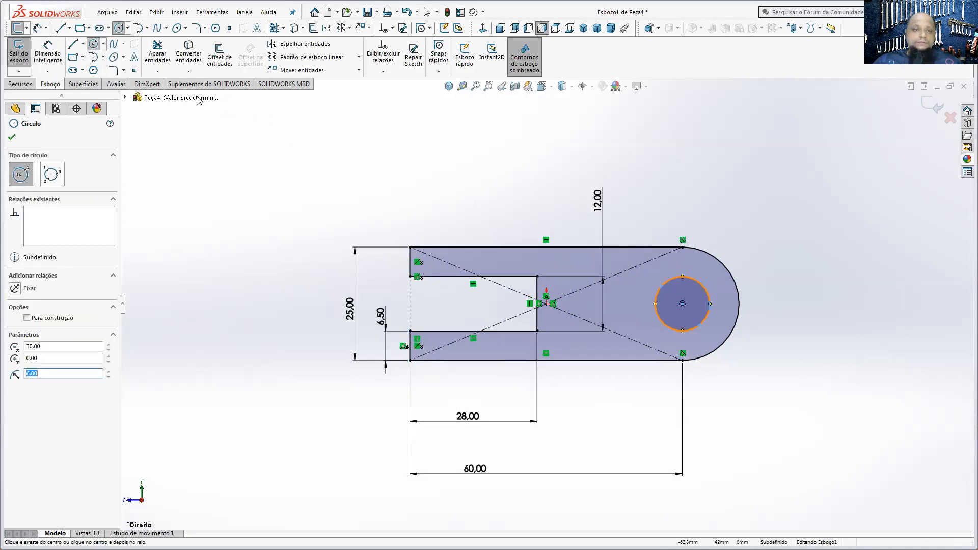
click(48, 53)
click(692, 279)
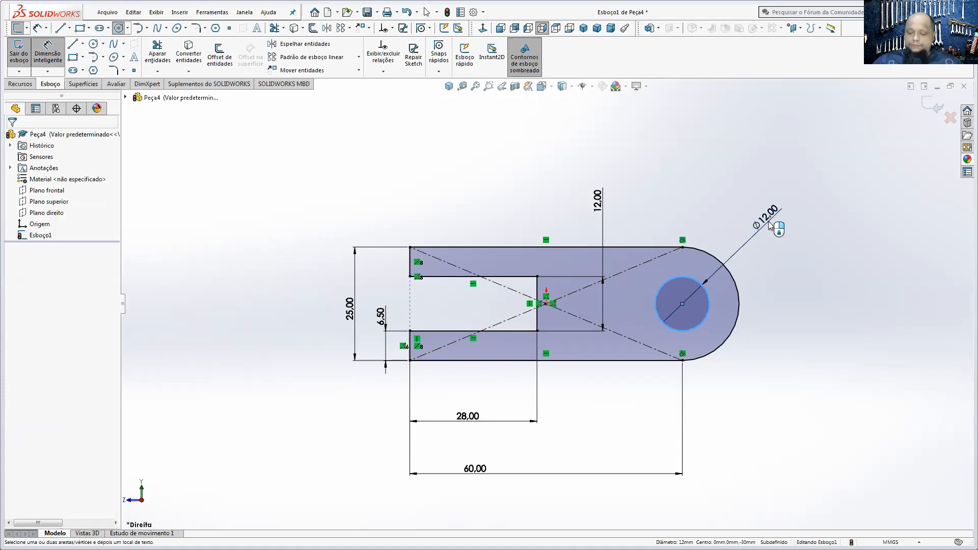
click(784, 223)
text(10)
key(Return)
mouse_move(579, 185)
middle_down()
mouse_move(677, 289)
mouse_move(618, 259)
middle_up()
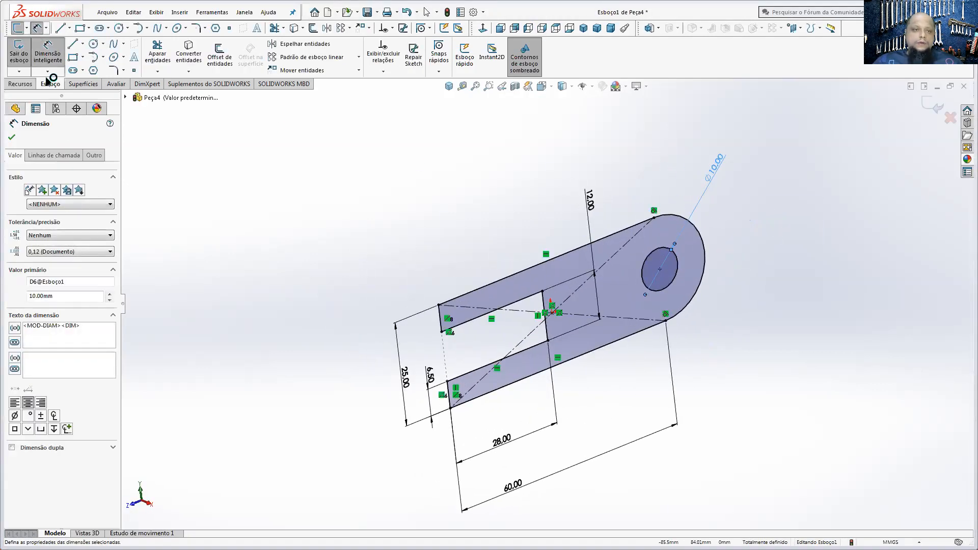
Step: Extrude the slotted arm profile 20 mm using the mid-plane end condition
click(21, 85)
click(27, 56)
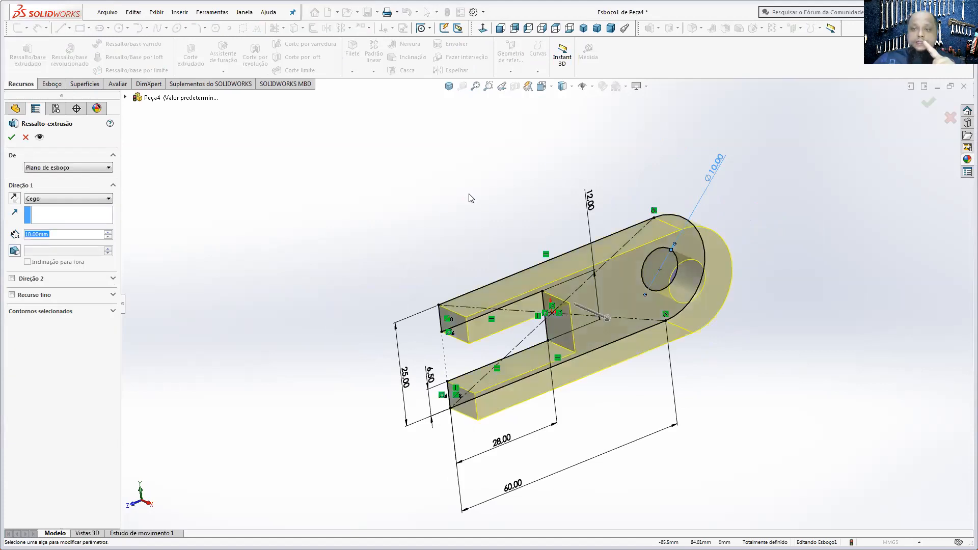
middle_drag(498, 226, 586, 273)
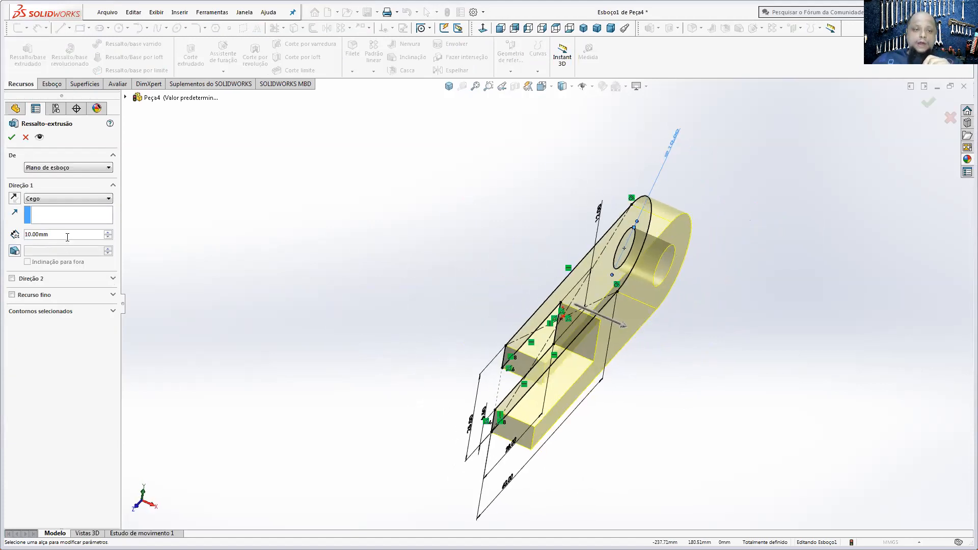
text(20)
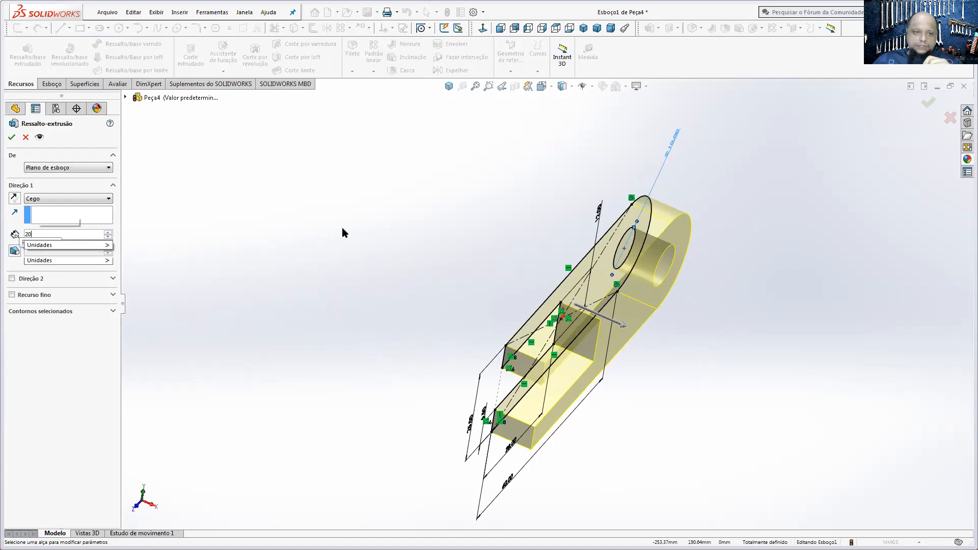
key(Return)
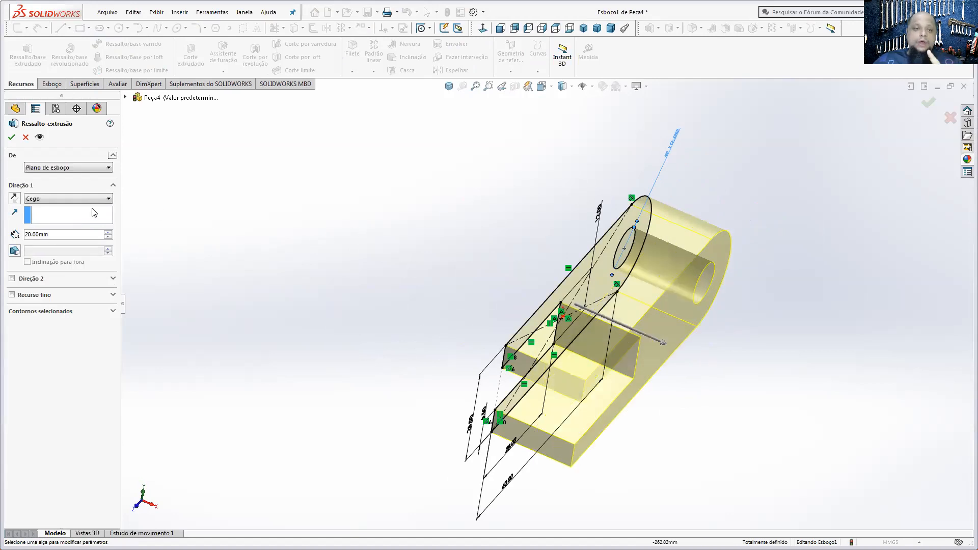
click(44, 200)
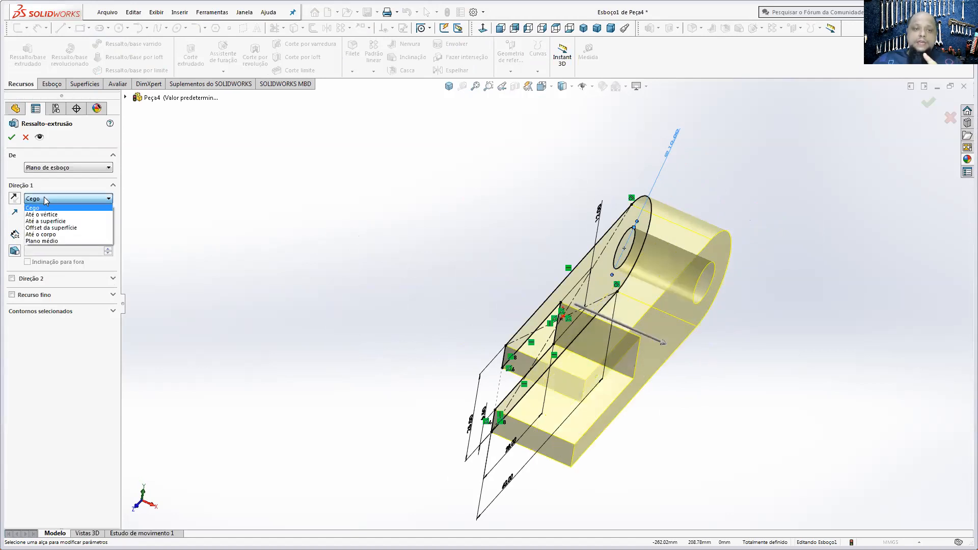
click(50, 241)
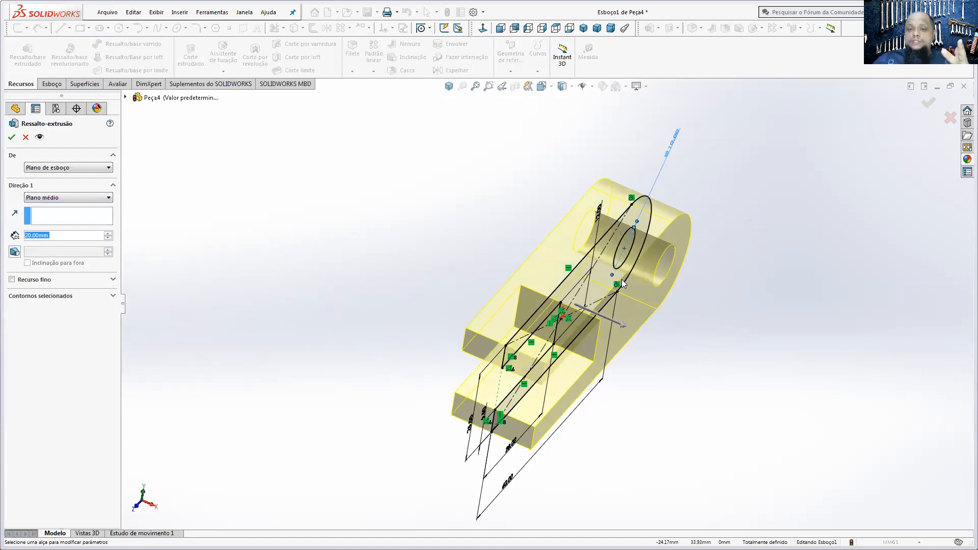
middle_drag(729, 281, 708, 268)
middle_drag(620, 290, 632, 294)
mouse_move(565, 341)
middle_down()
mouse_move(584, 302)
mouse_move(536, 343)
middle_up()
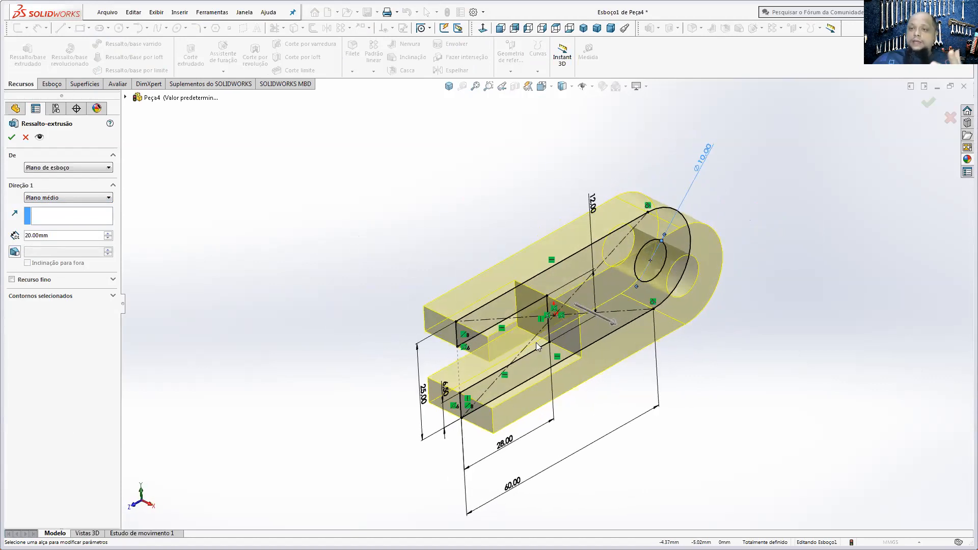
click(11, 138)
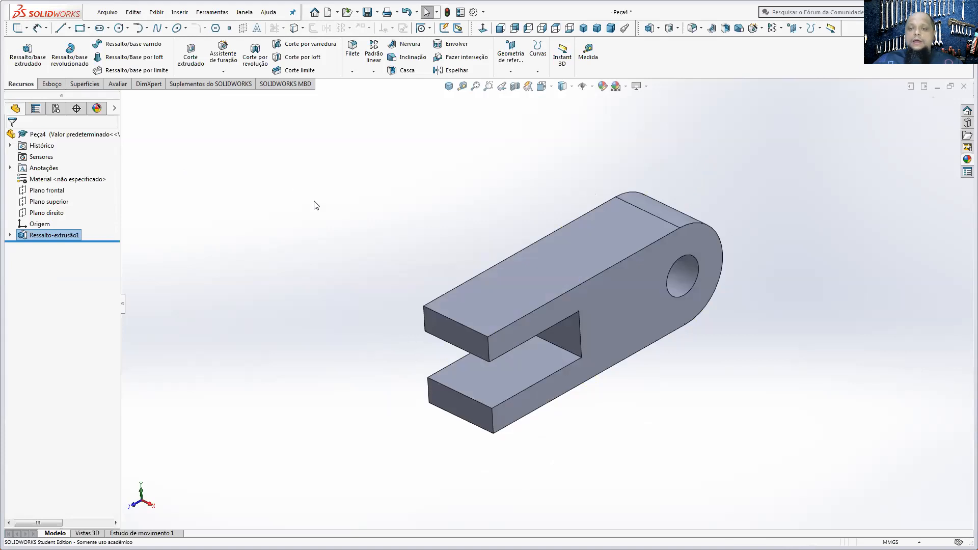
Step: Start a sketch on the arm's upper flat face and draw a rectangle about 12.3 by 33.7 mm overlapping the rounded end
click(595, 241)
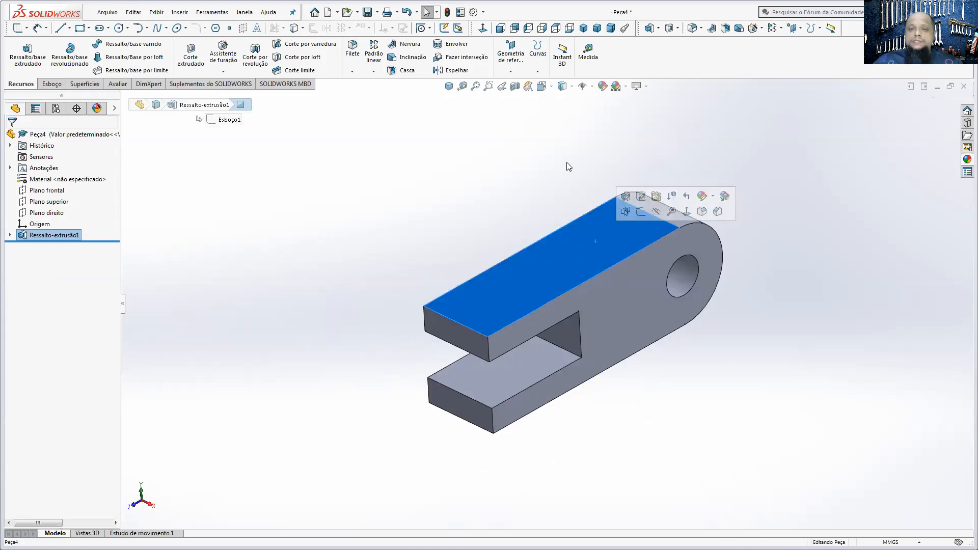
click(52, 83)
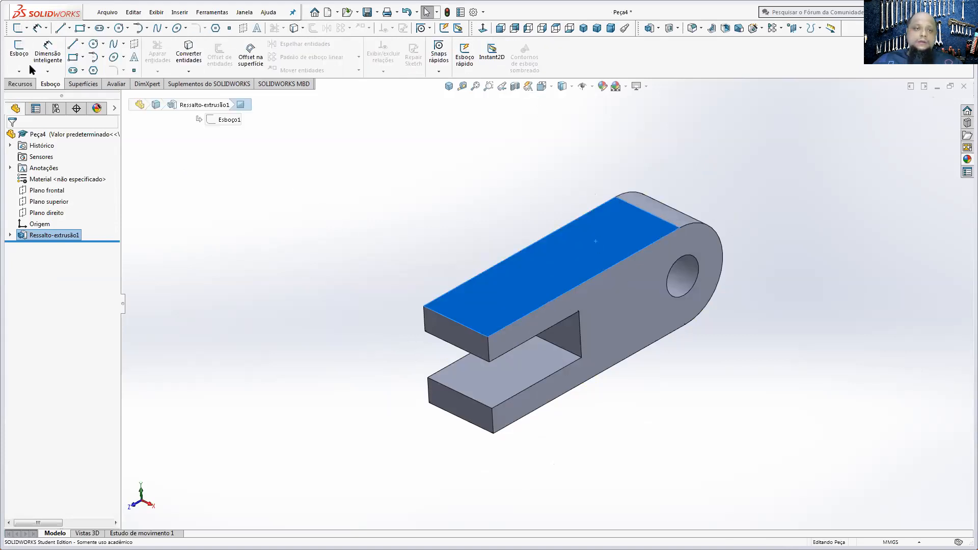
click(23, 57)
click(481, 29)
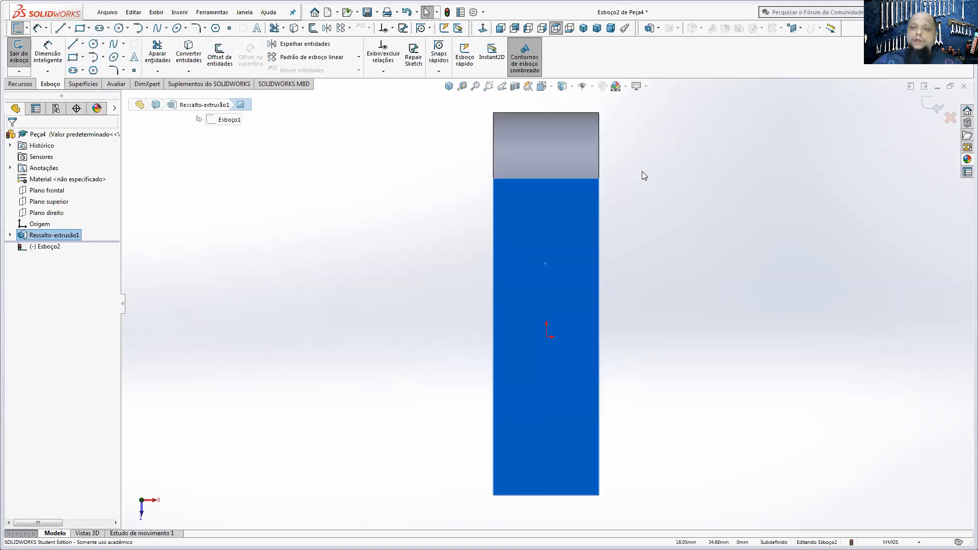
key(f)
click(73, 58)
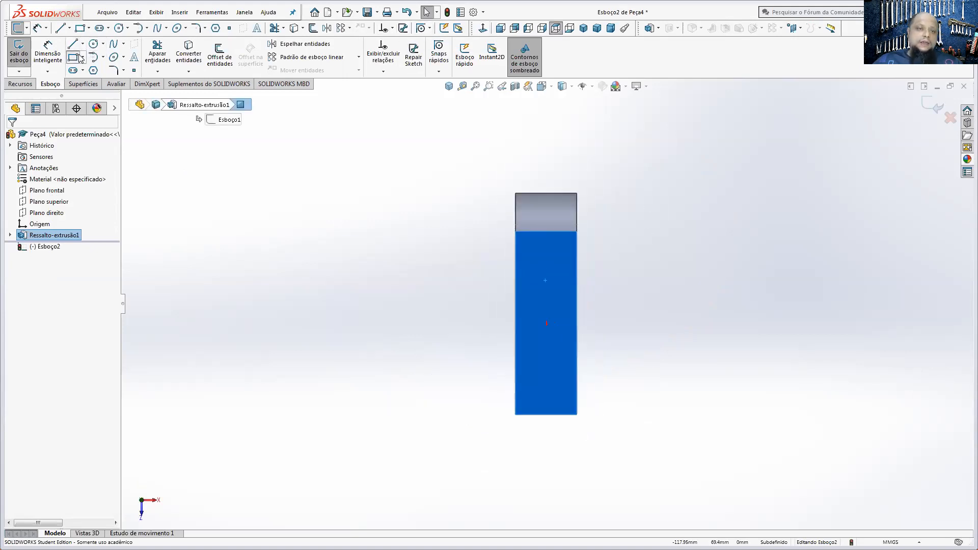
mouse_move(528, 172)
mouse_down()
mouse_move(566, 249)
mouse_move(566, 274)
mouse_up()
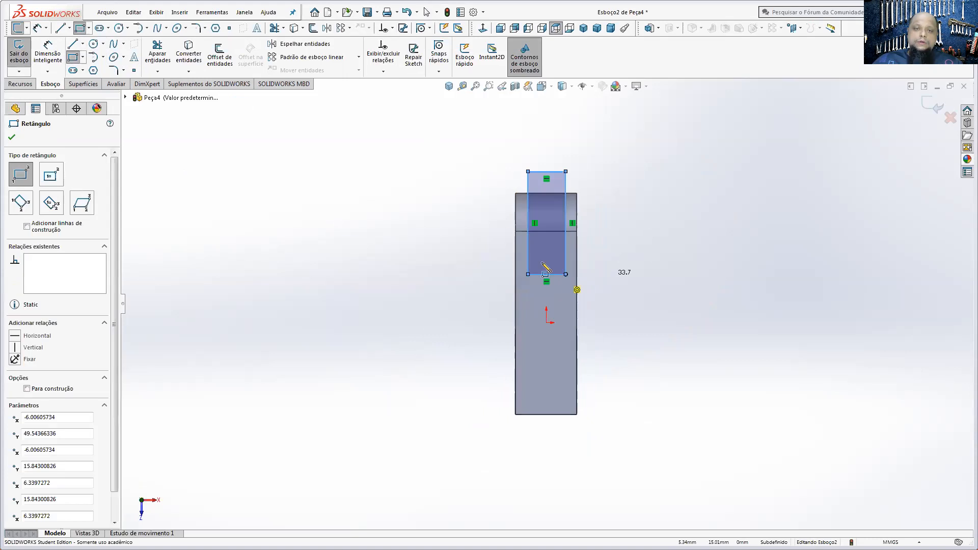
Step: Sketch a circle about 21.4 mm in diameter near the forked end and align its centre vertically with the origin
click(96, 44)
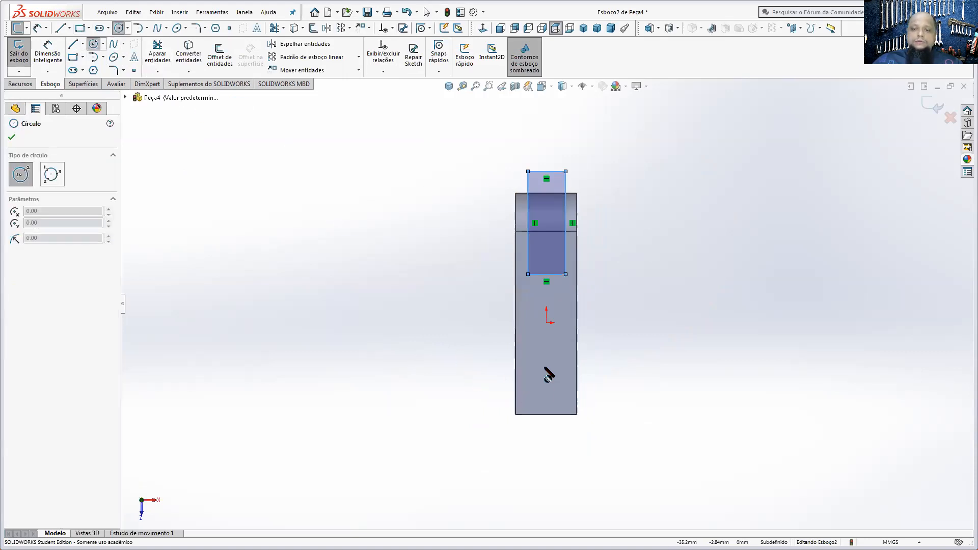
drag(559, 389, 592, 389)
key(Escape)
scroll(618, 391, down, 3)
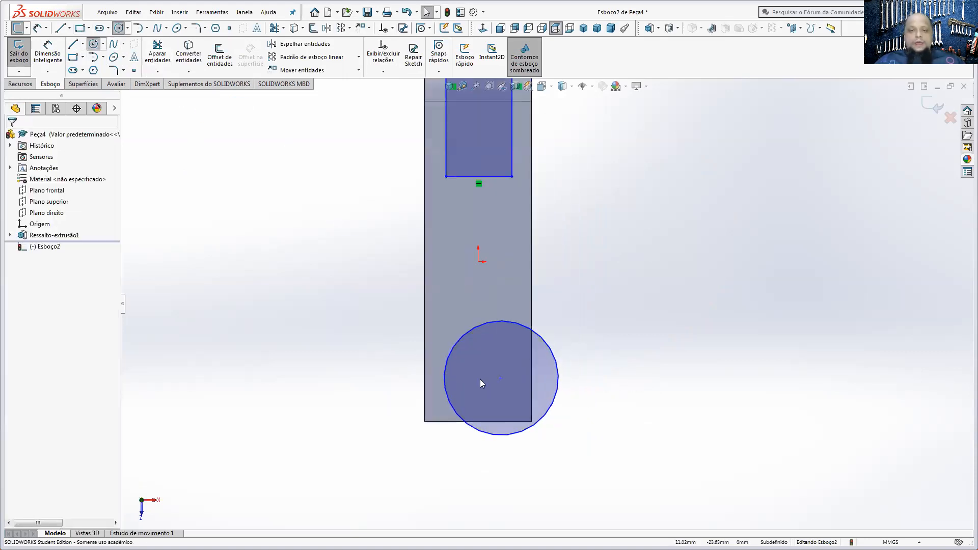
click(500, 379)
ctrl+click(478, 262)
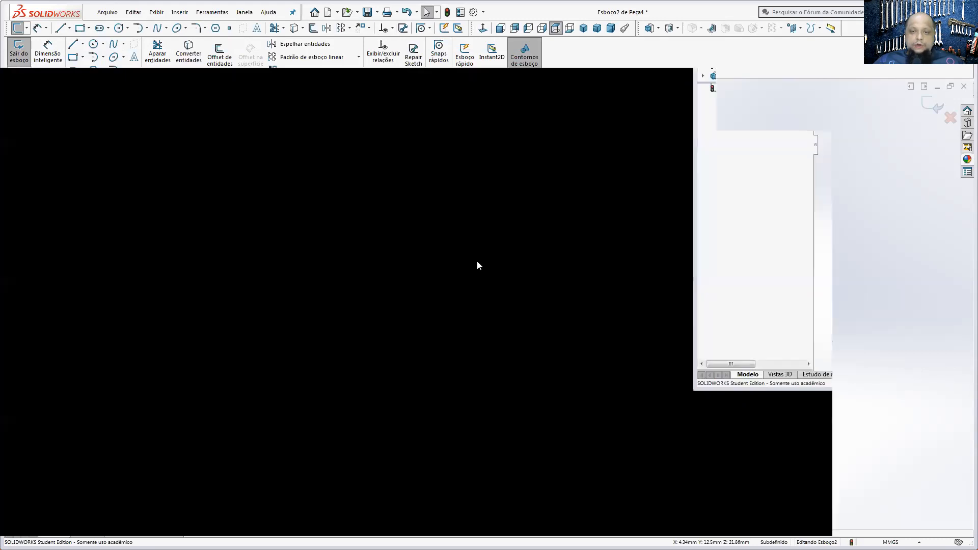
click(525, 216)
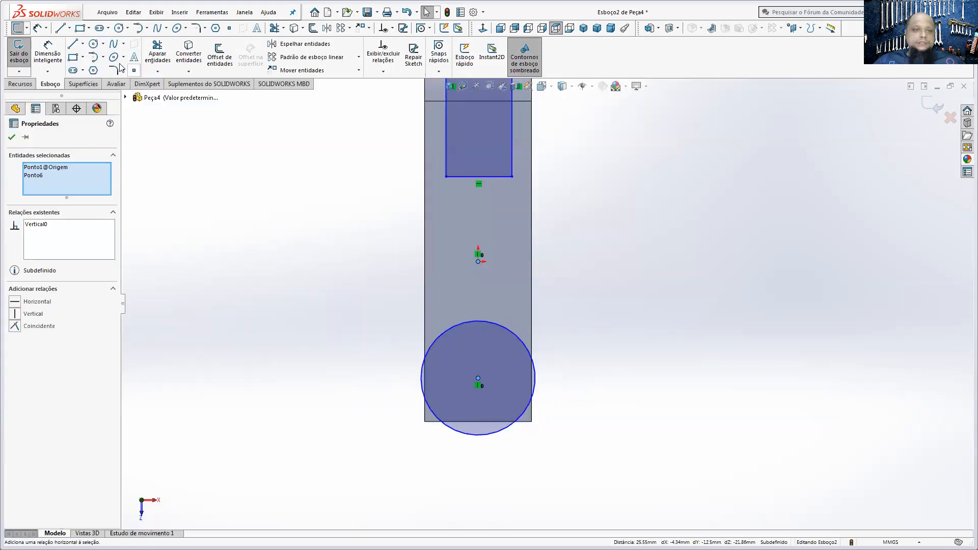
click(48, 56)
click(464, 325)
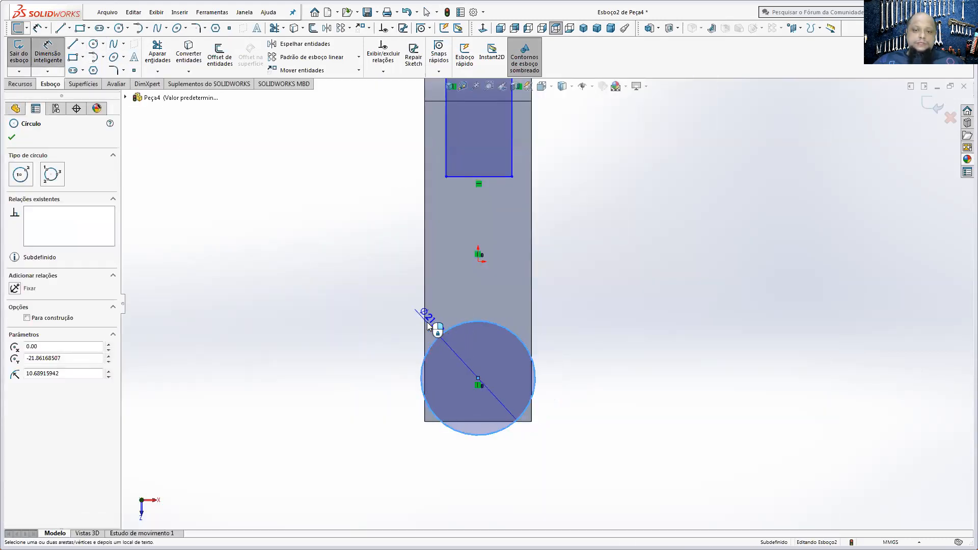
click(426, 323)
click(336, 329)
key(Escape)
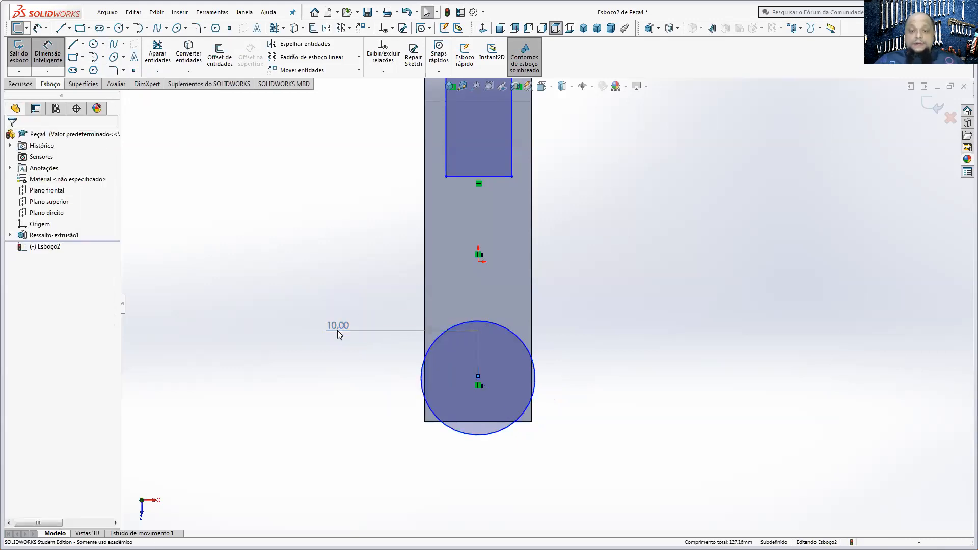
click(335, 319)
key(Delete)
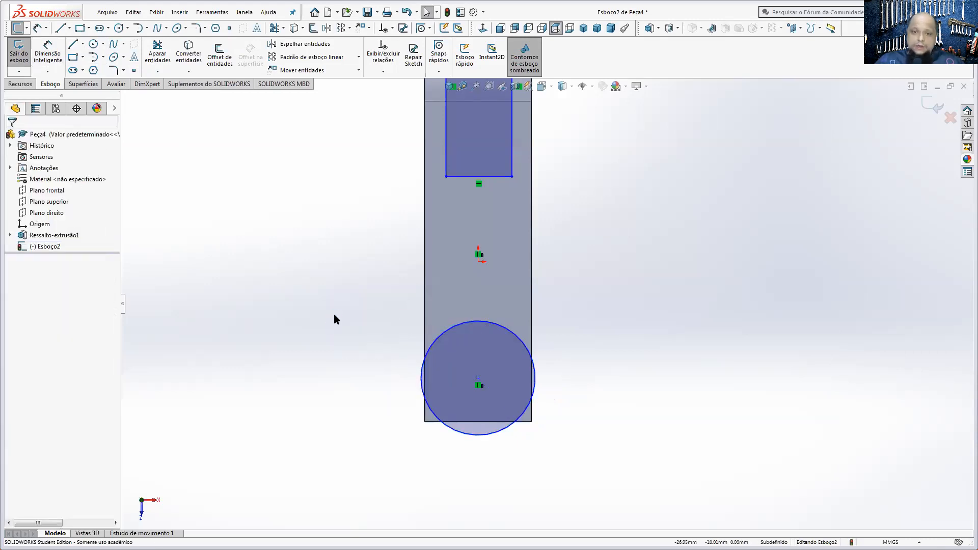
Step: Dimension the circle's centre 10 mm from the fork's end edge and set its diameter to 10 mm
click(48, 55)
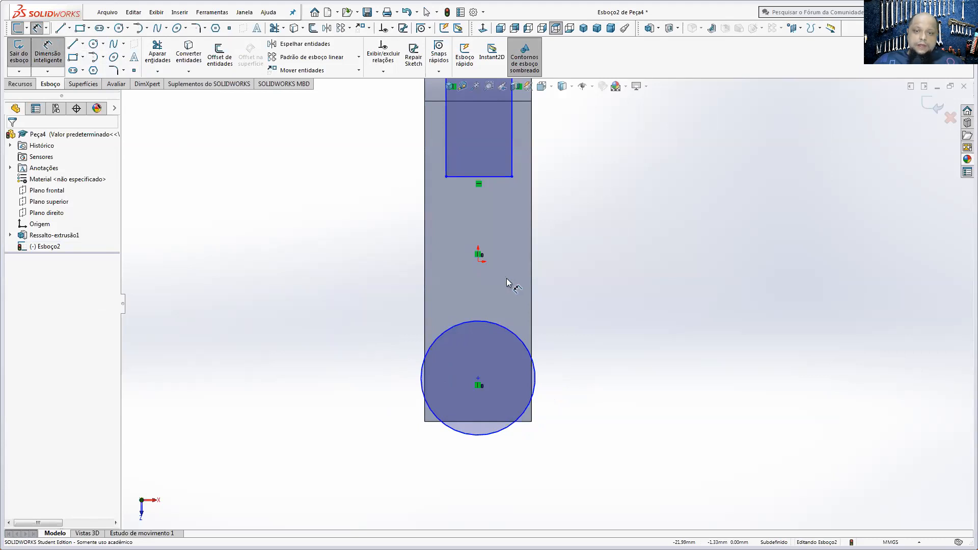
click(469, 327)
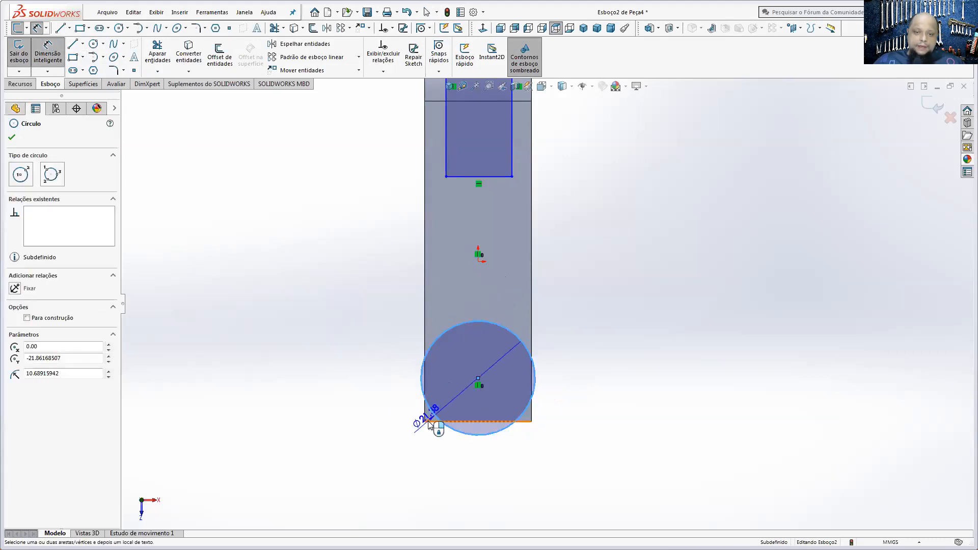
click(427, 422)
click(374, 412)
text(10)
key(Return)
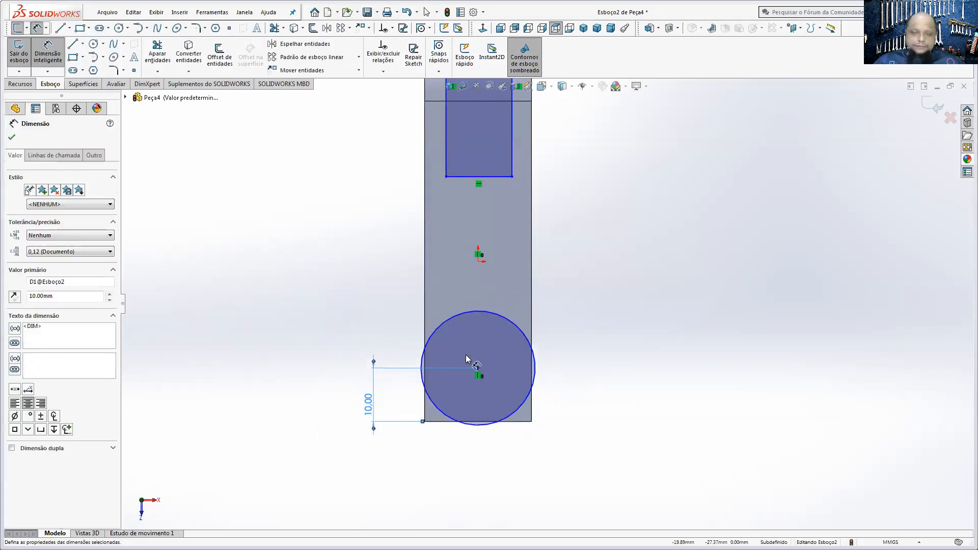
click(522, 333)
click(595, 299)
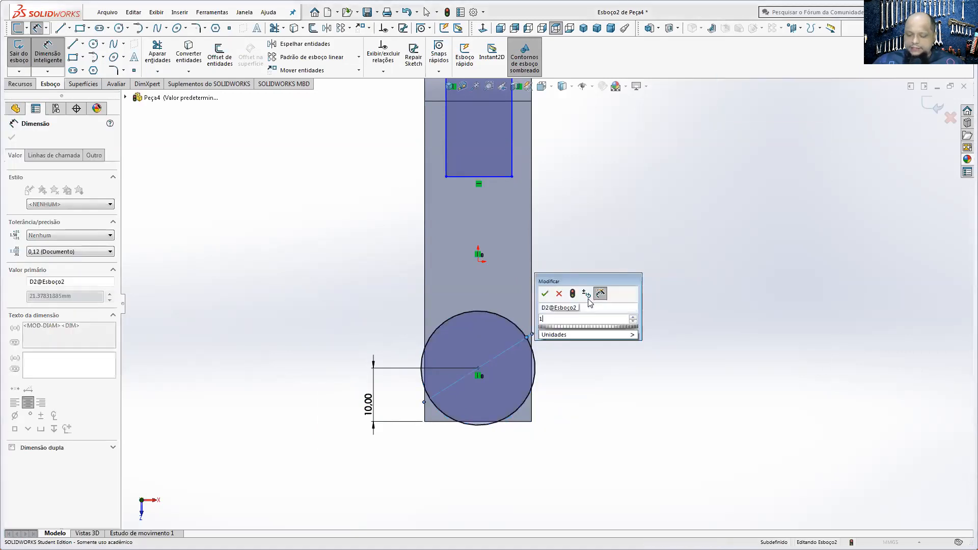
text(10)
key(Return)
Step: Dimension the rectangle's inner short edge 30 mm from the line where the rounded end begins
scroll(598, 295, up, 2)
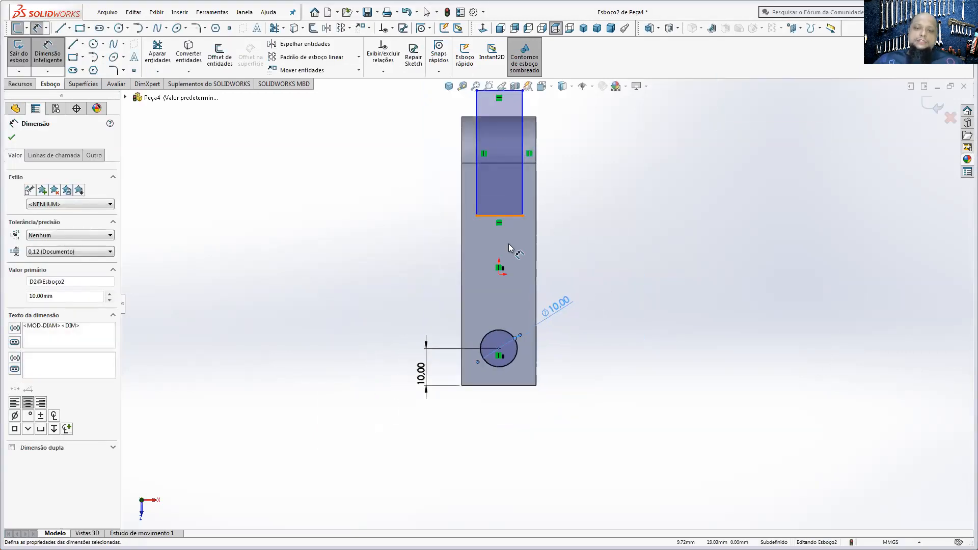
scroll(519, 273, up, 2)
scroll(514, 217, down, 3)
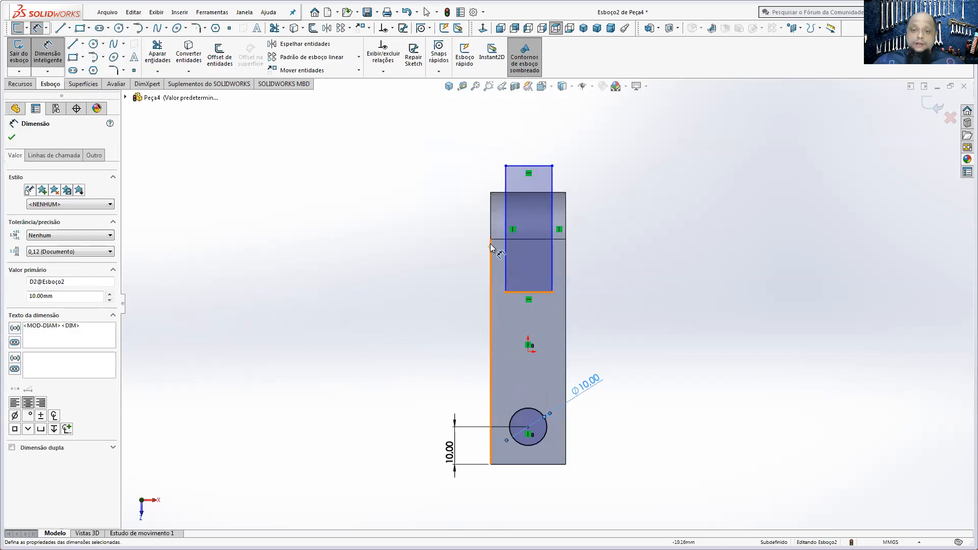
click(527, 239)
click(531, 292)
click(386, 277)
text(30)
key(Return)
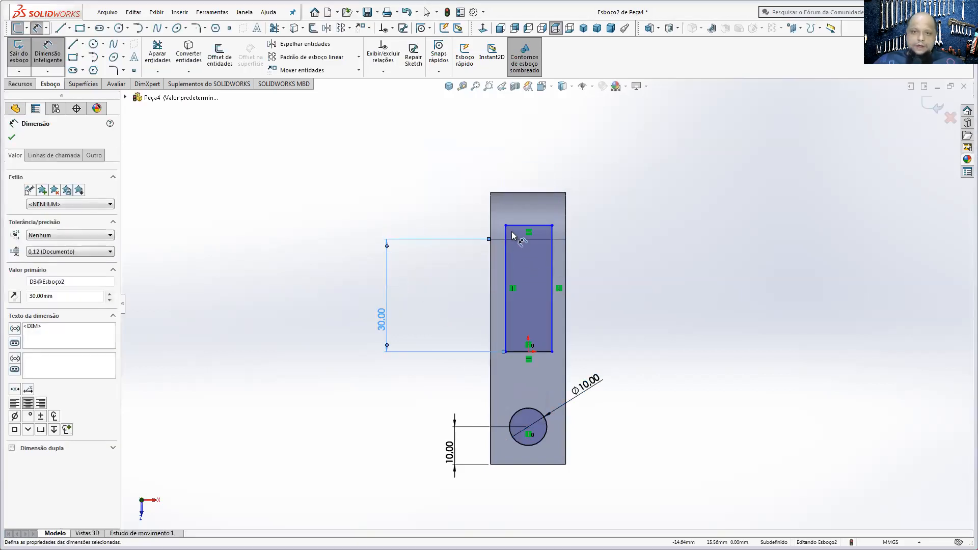
Step: Dimension the rectangle's width to 10 mm and its long side 5 mm from the arm's side edge
click(529, 225)
click(531, 164)
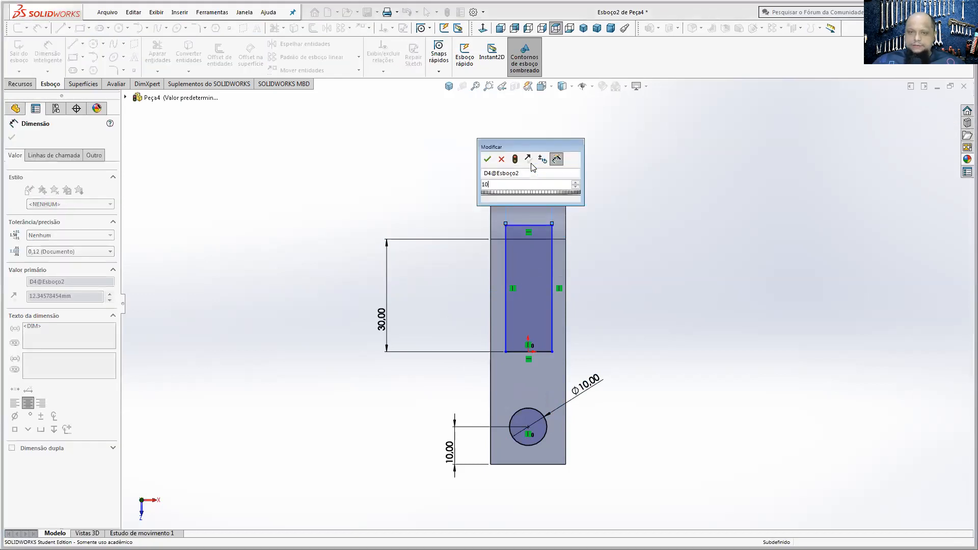
text(10)
key(Return)
click(506, 257)
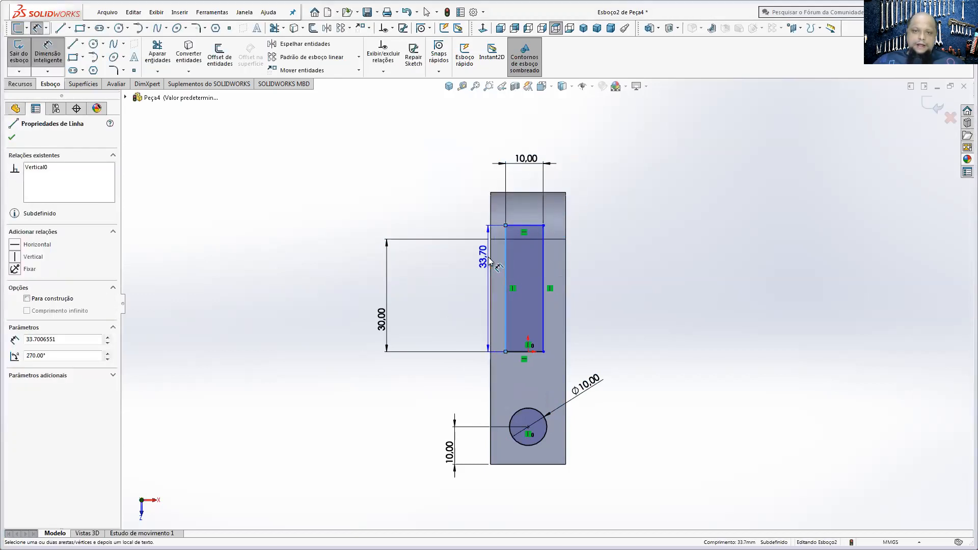
click(490, 257)
click(456, 217)
text(5)
key(Return)
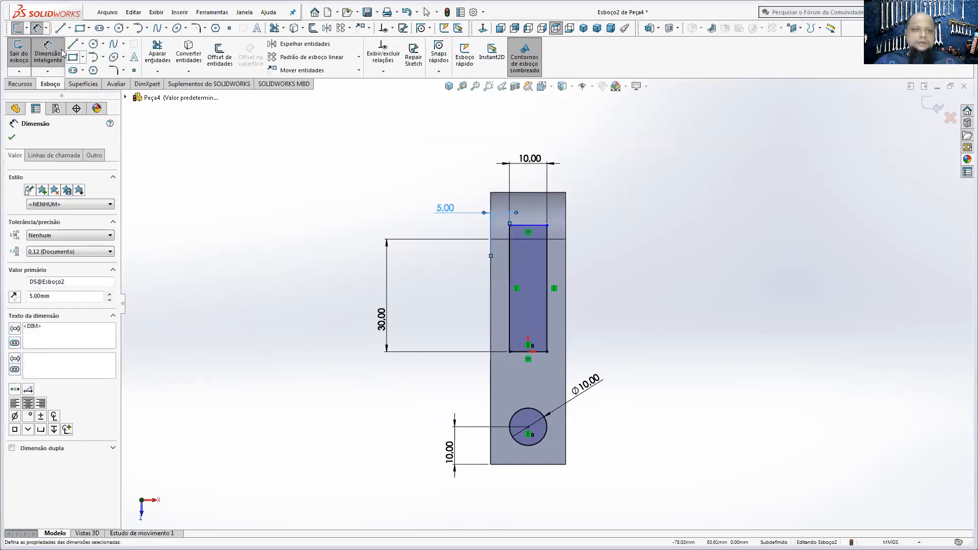
Step: Stretch the rectangle past the rounded end and dimension its length to 55 mm
click(51, 54)
drag(521, 228, 522, 181)
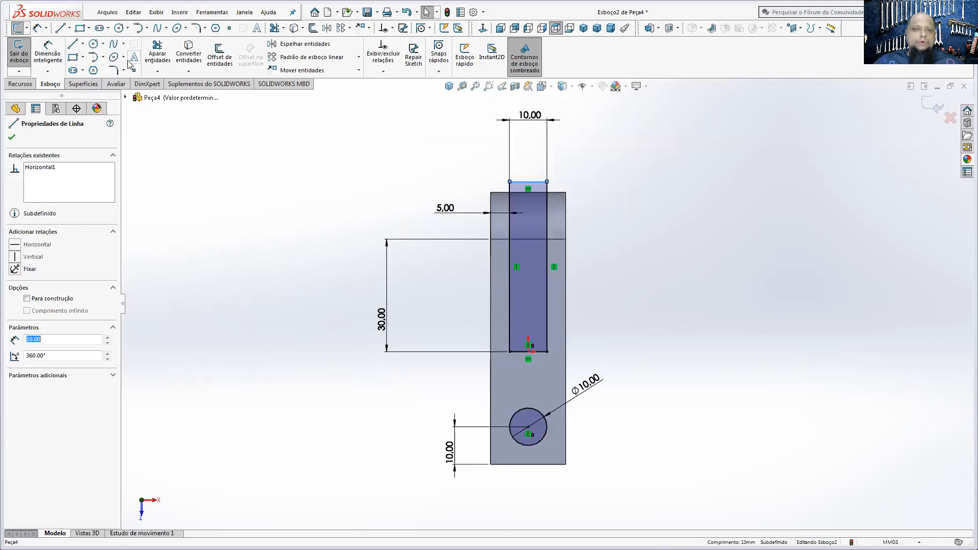
click(47, 53)
click(547, 267)
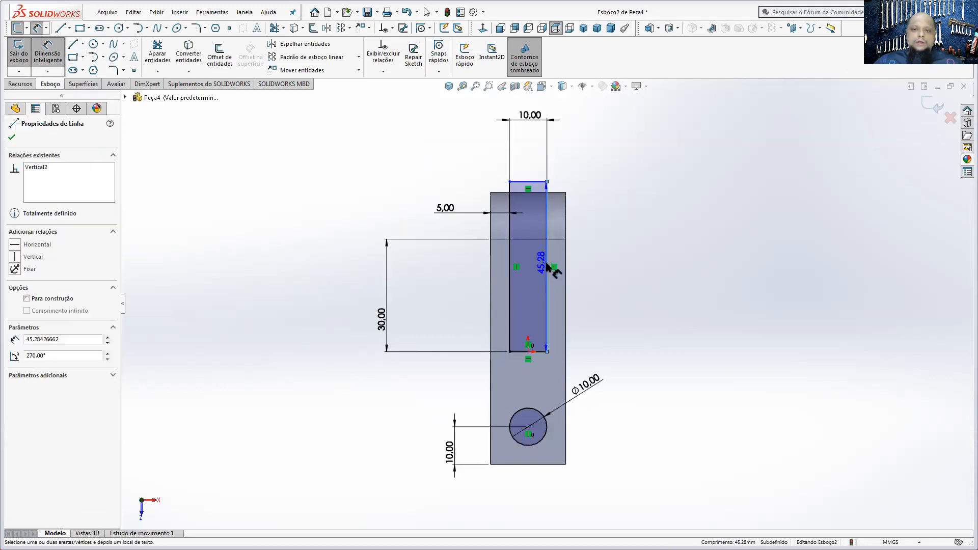
click(617, 269)
text(30)
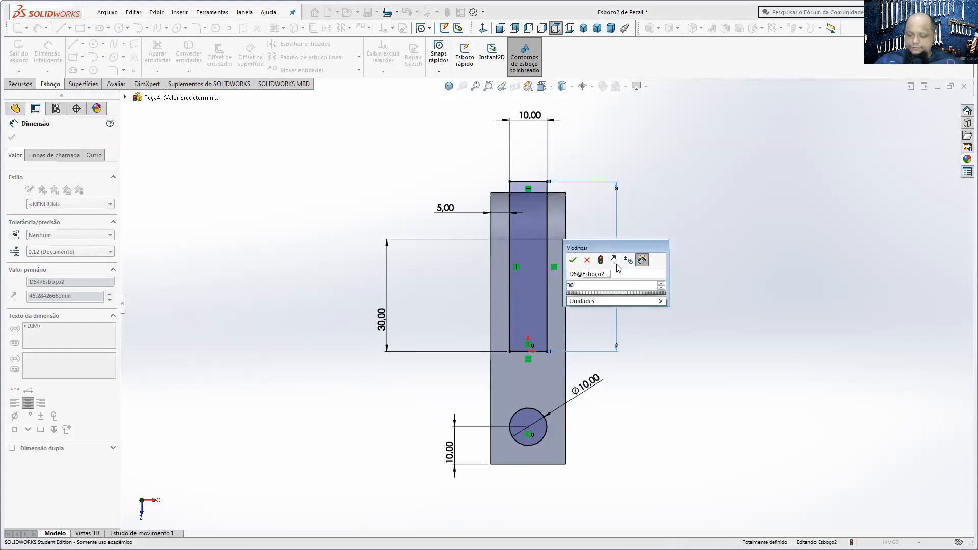
key(BackSpace)
key(BackSpace)
text(55)
key(Return)
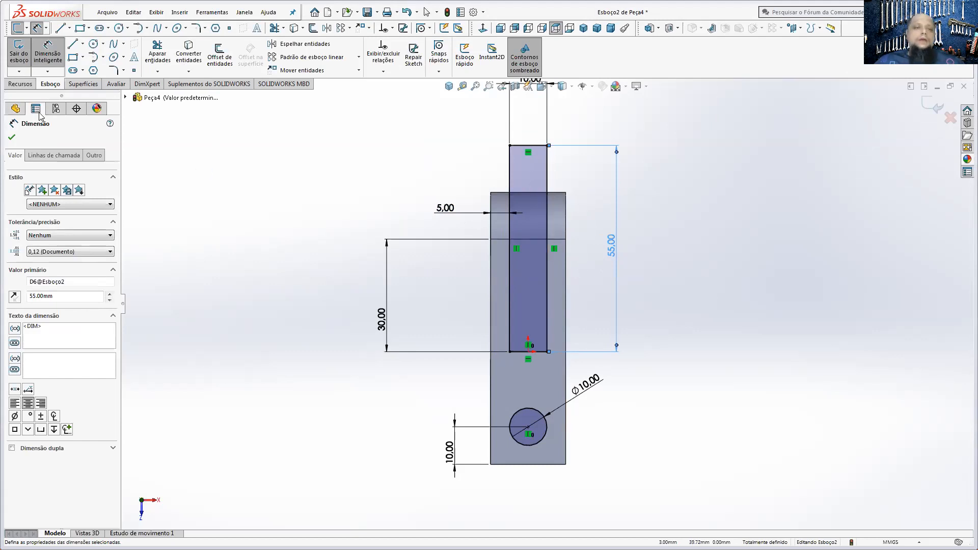
Step: Cut the rectangle and circle sketch through the whole arm with an extruded cut set to Passante
click(20, 84)
click(190, 54)
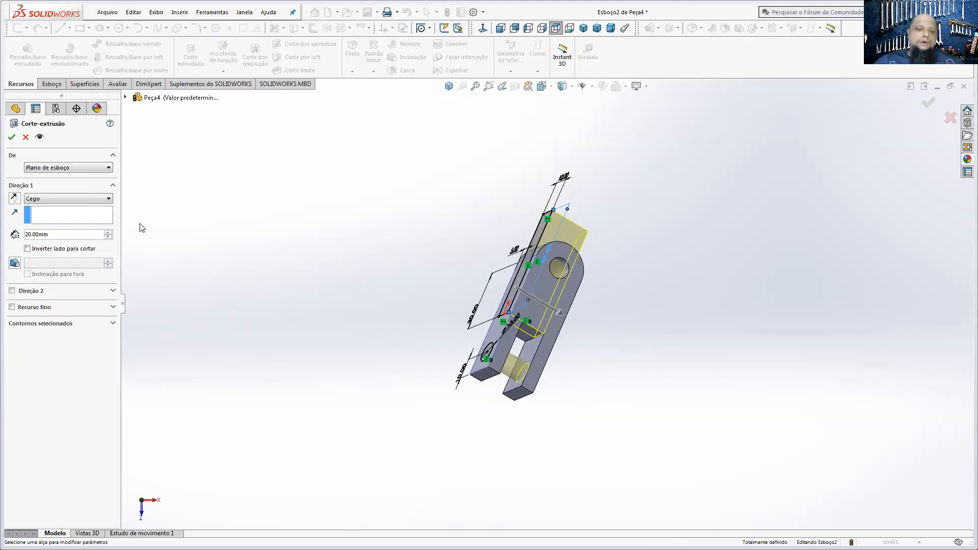
click(57, 199)
click(55, 220)
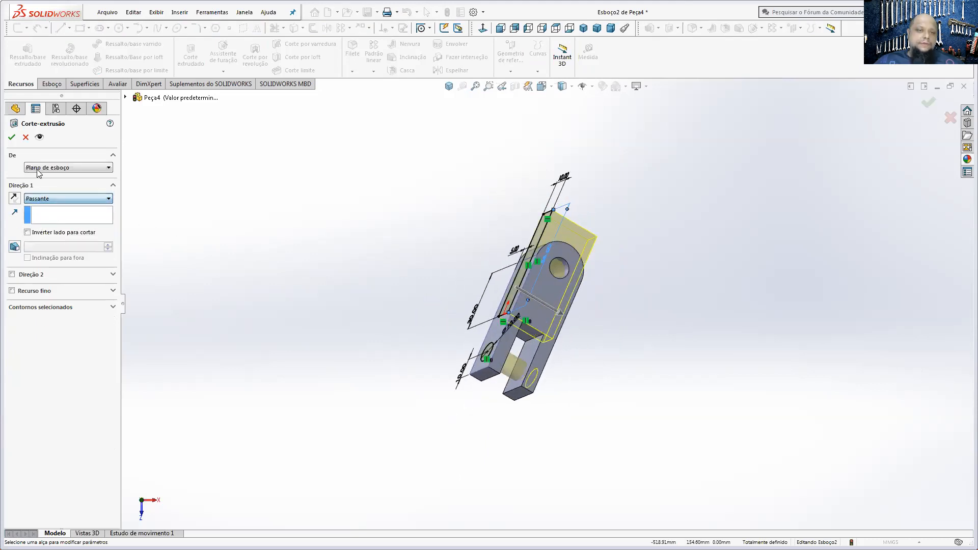
click(12, 137)
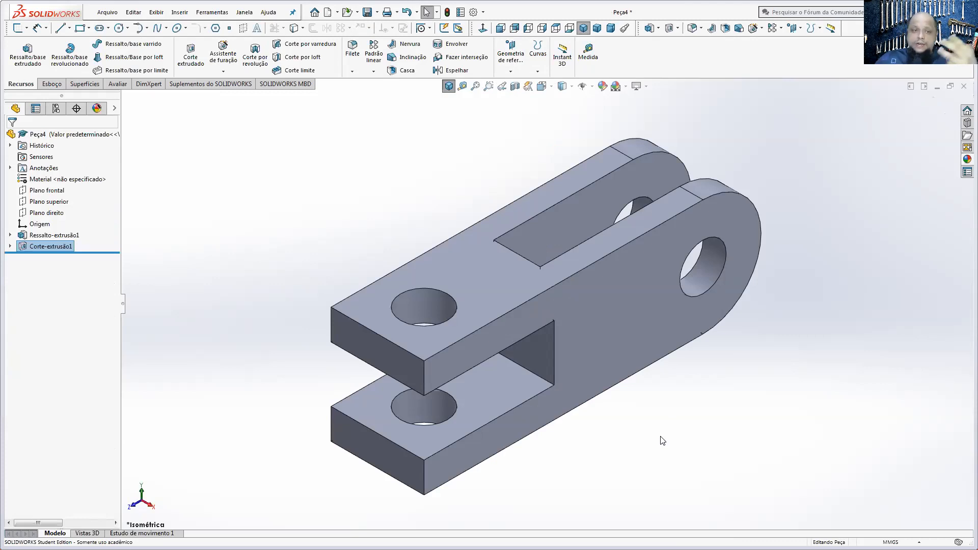
click(436, 199)
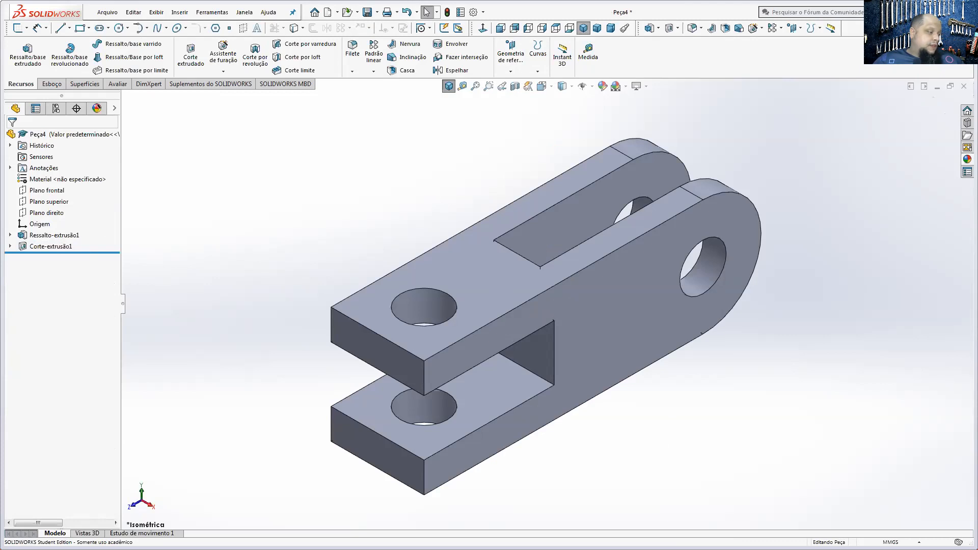
Step: Switch to the PowerPoint presentation and return to the TUTORIAL SOLIDWORKS slide
key(alt+Tab)
key(Right)
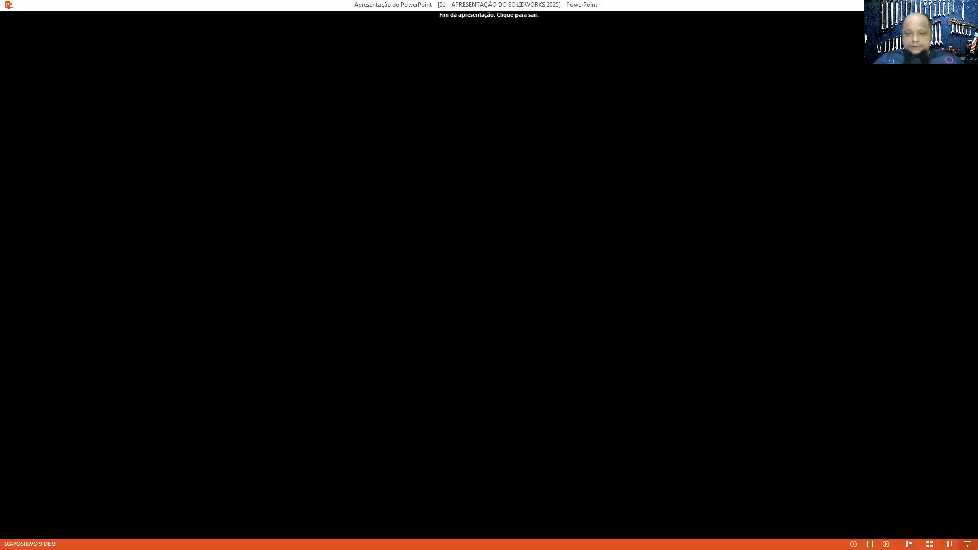
scroll(668, 366, up, 2)
scroll(668, 366, down, 1)
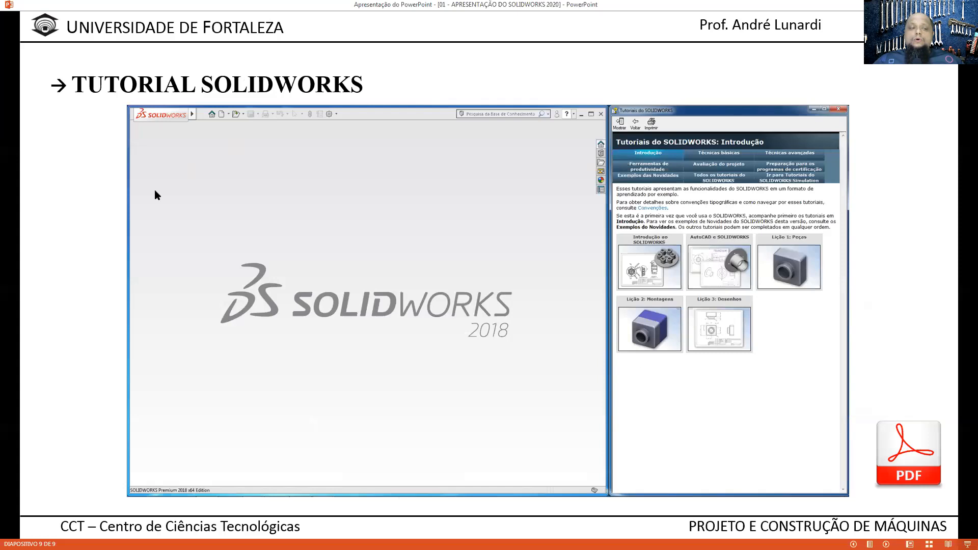
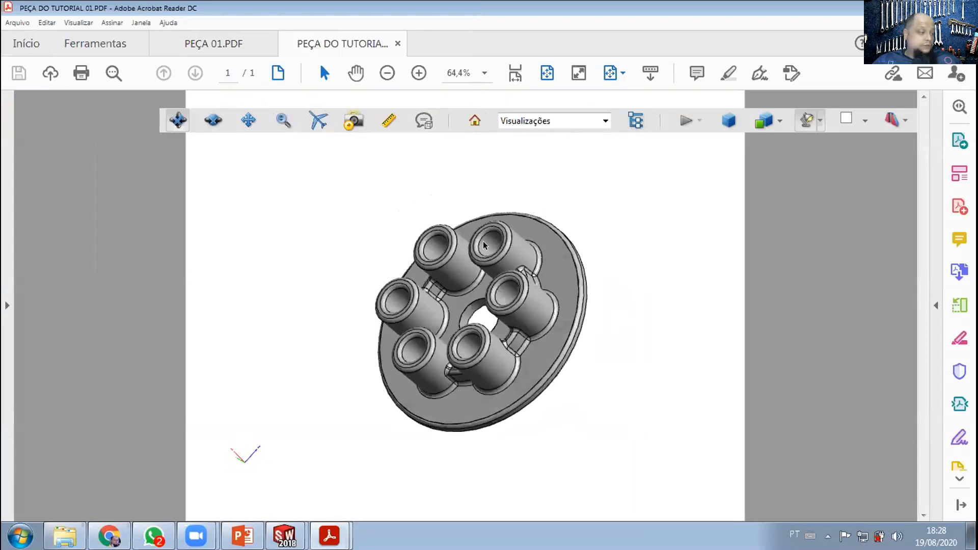
Step: Close the tutorial part's PDF and open the Introdução ao SOLIDWORKS lesson at its Minha primeira peça topic
click(963, 5)
click(455, 290)
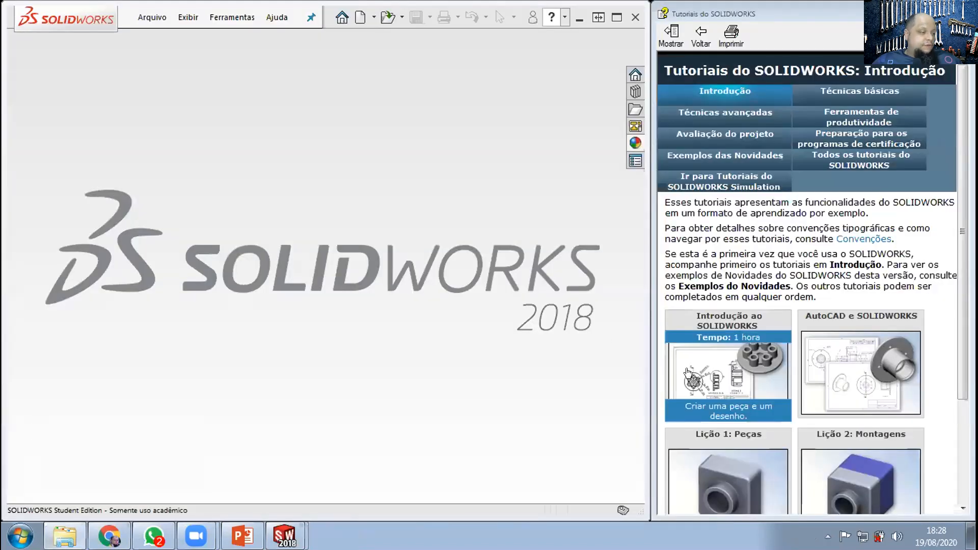
click(693, 374)
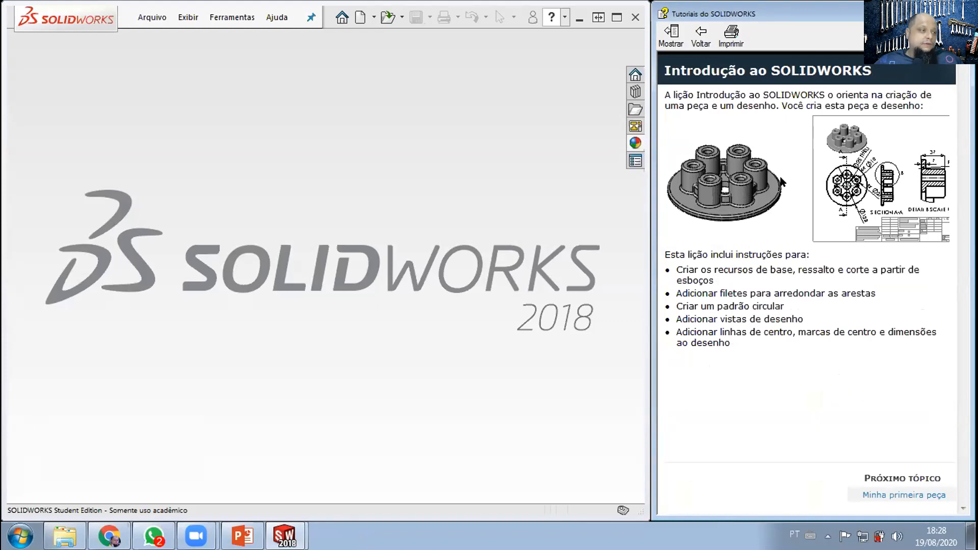
click(912, 495)
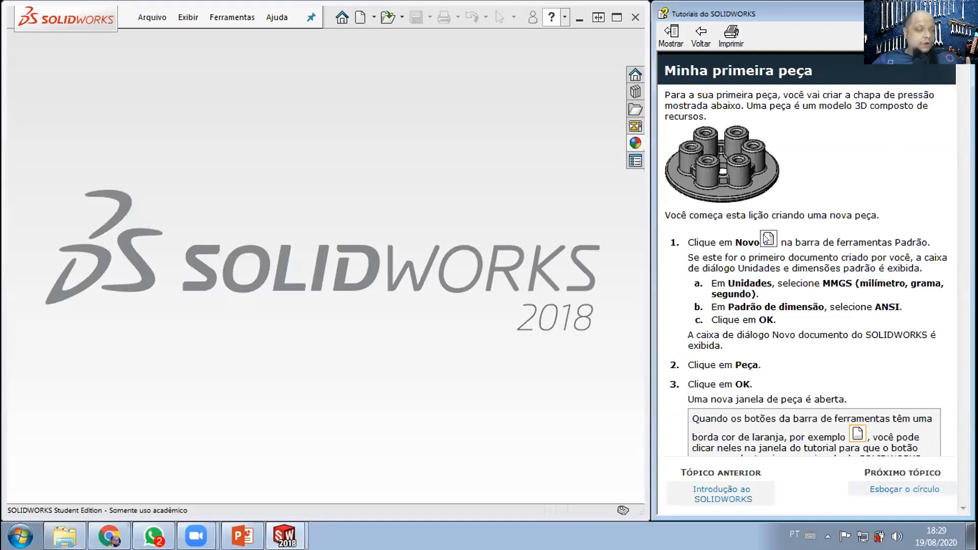
Step: Locate the tutorial's Novo command in the program and create a new part document
click(766, 238)
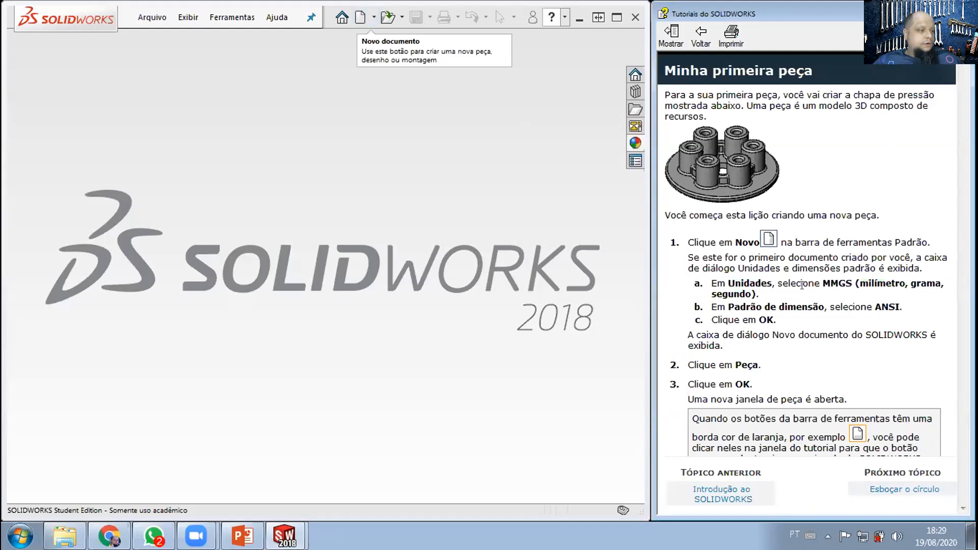
click(774, 240)
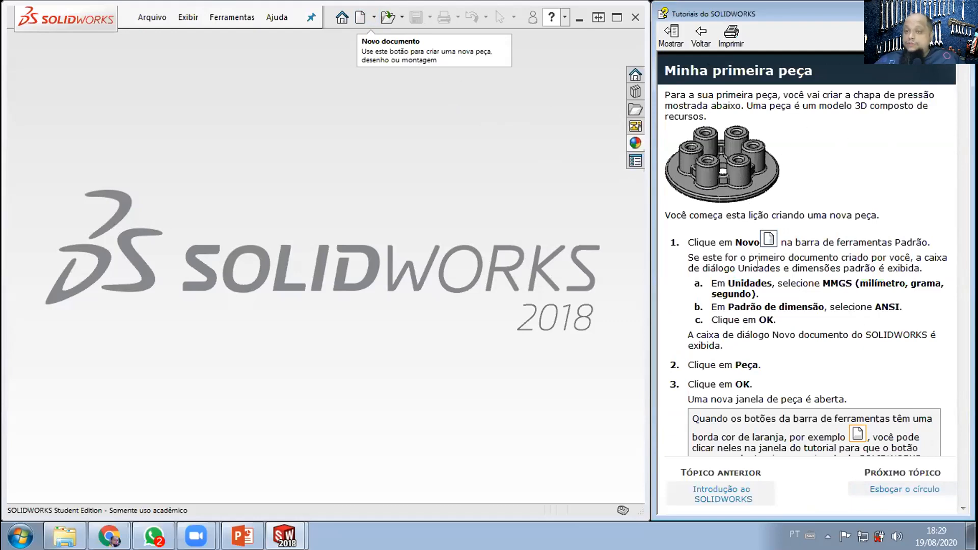
click(360, 17)
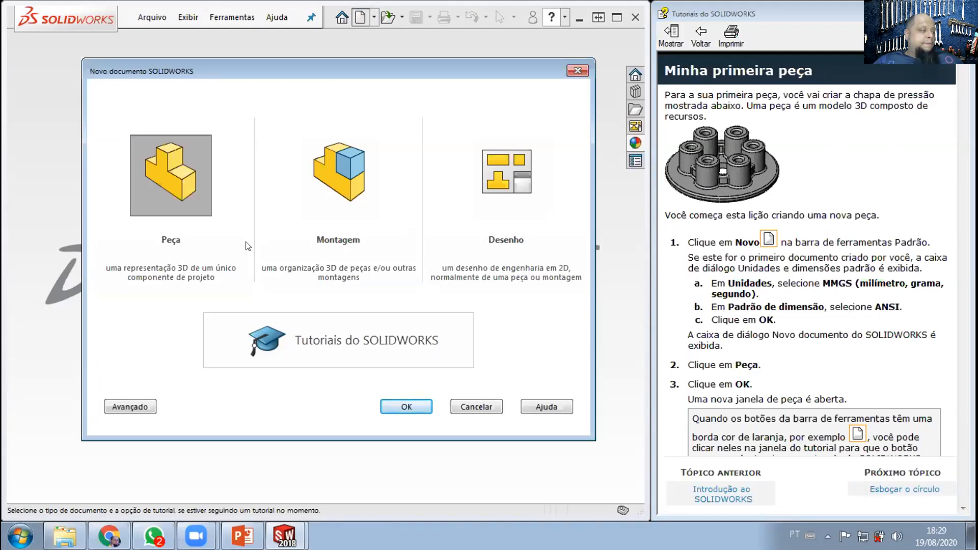
click(428, 406)
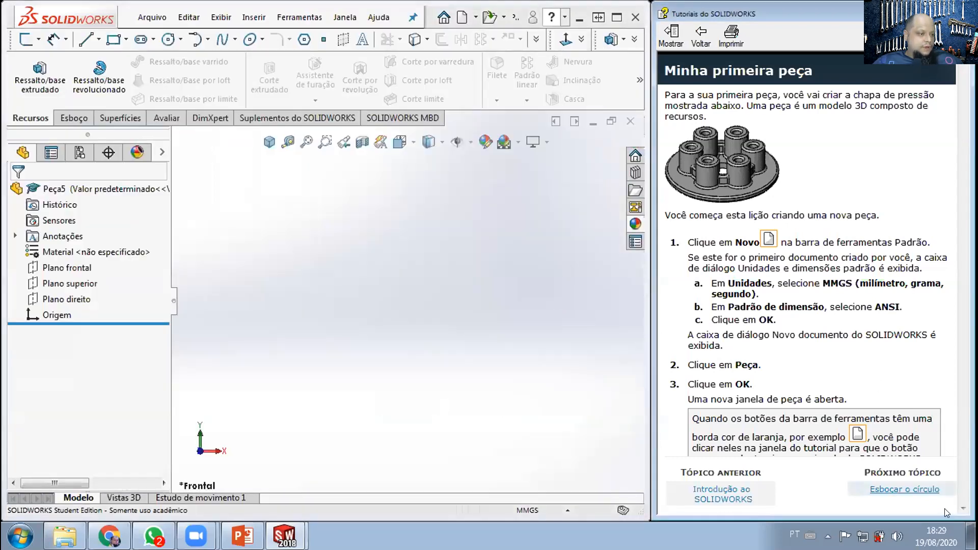
Step: Advance the tutorial to Esboçar o círculo and start an extruded boss sketch on Plano superior
click(932, 489)
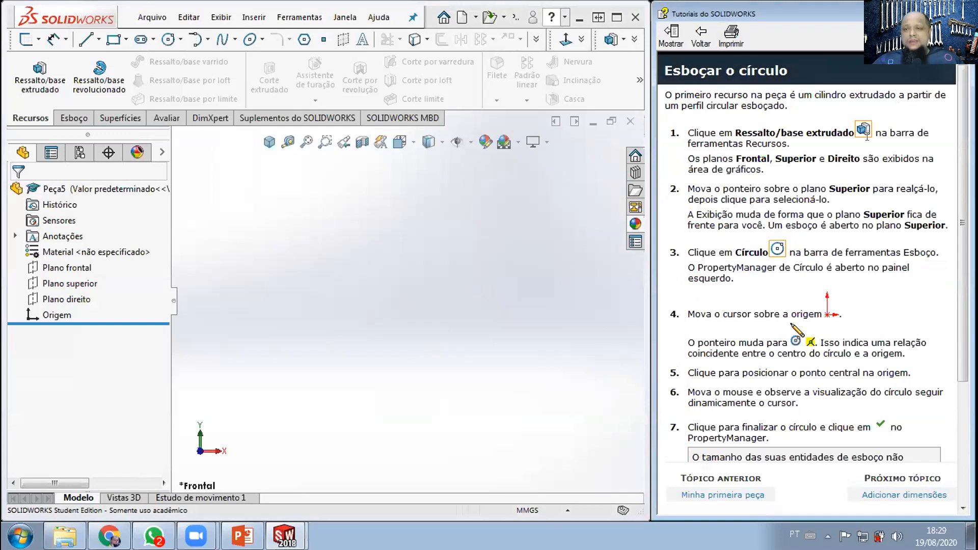
mouse_move(864, 126)
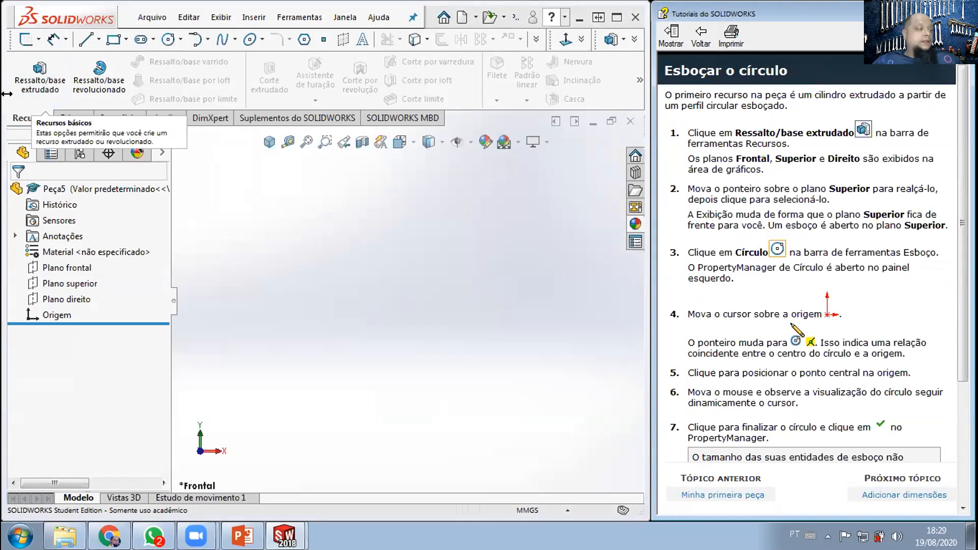
click(26, 94)
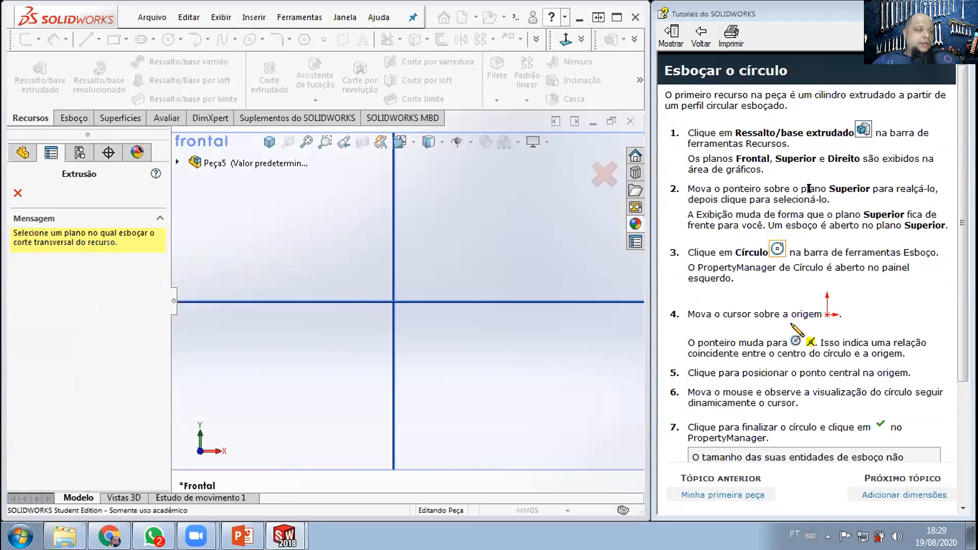
scroll(385, 279, up, 4)
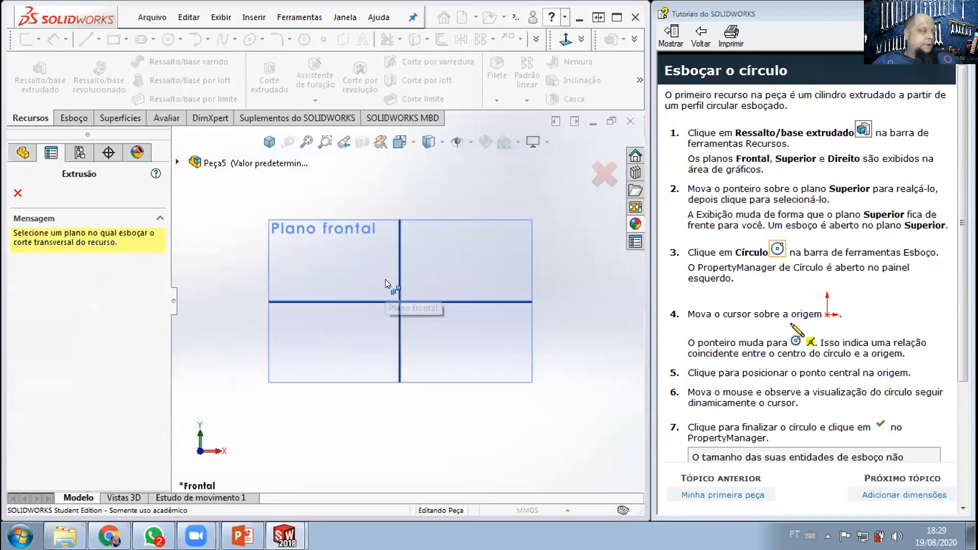
middle_drag(459, 203, 418, 272)
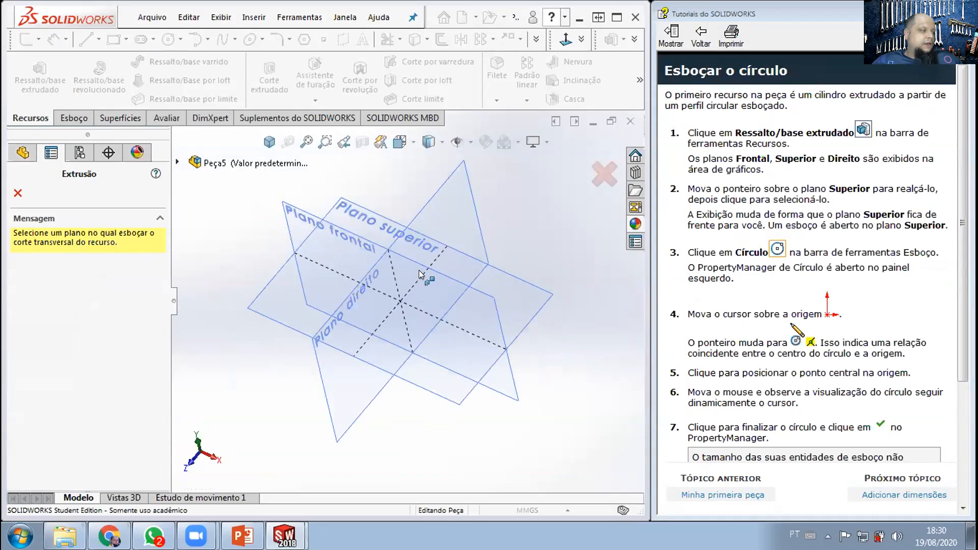
click(380, 220)
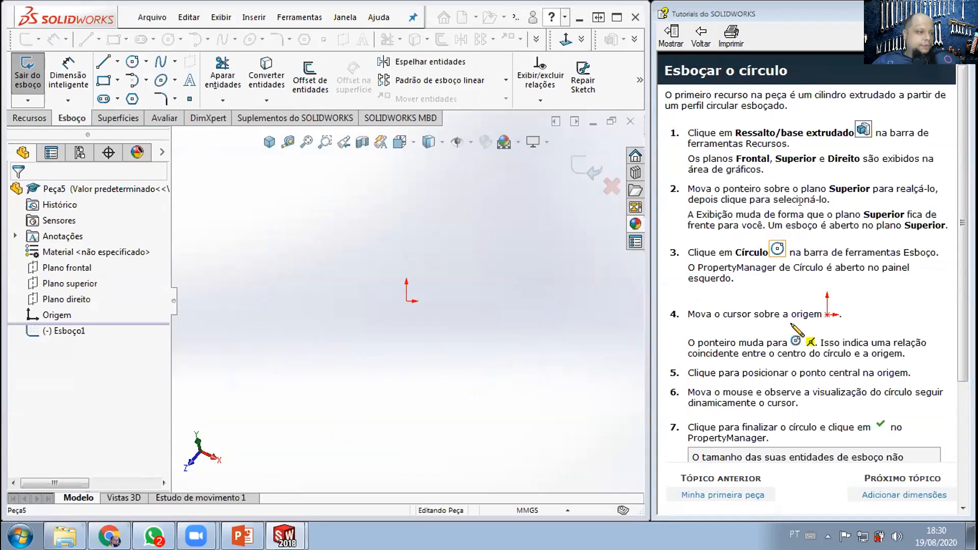
Step: Locate the tutorial's Circle tool and examine the following lesson topics, from dimensioning and saving up to sketching the hole
click(776, 250)
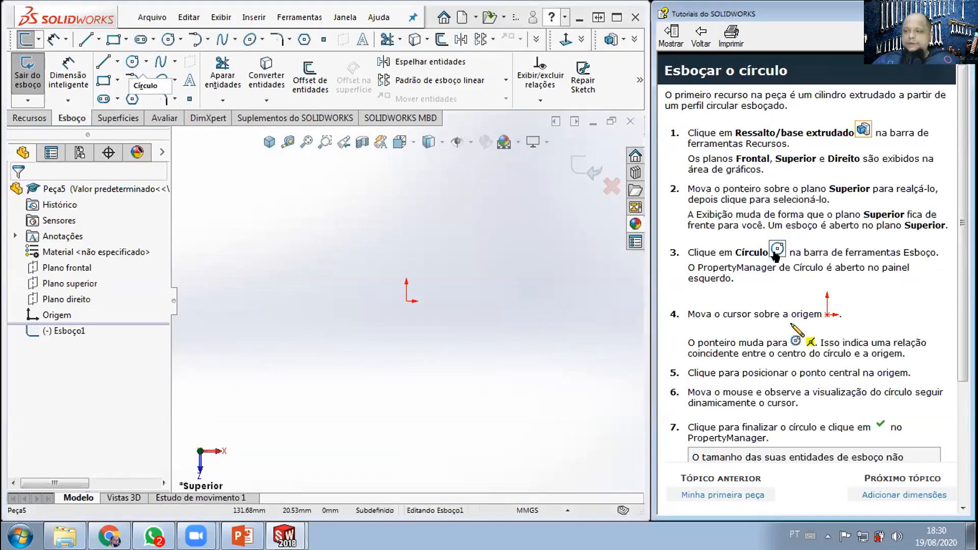
scroll(773, 254, down, 4)
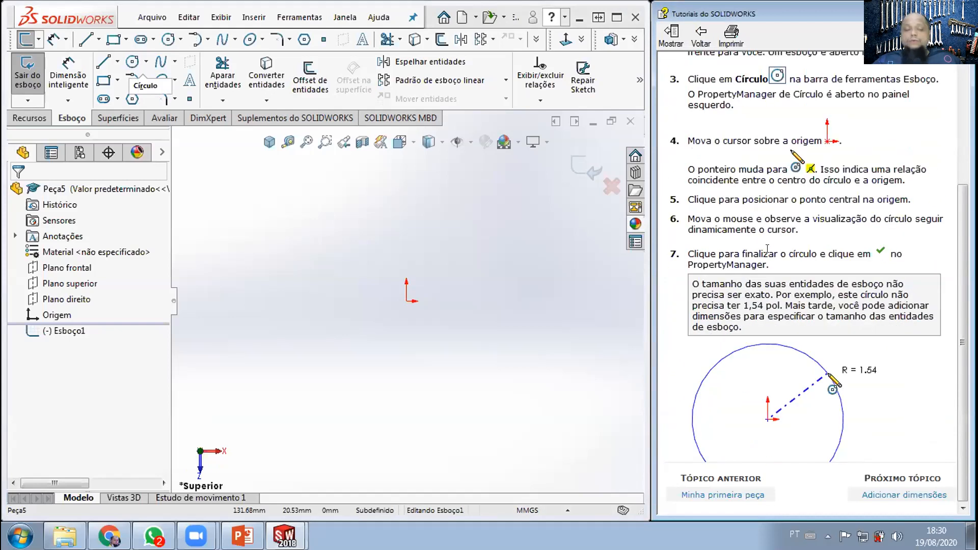
click(878, 495)
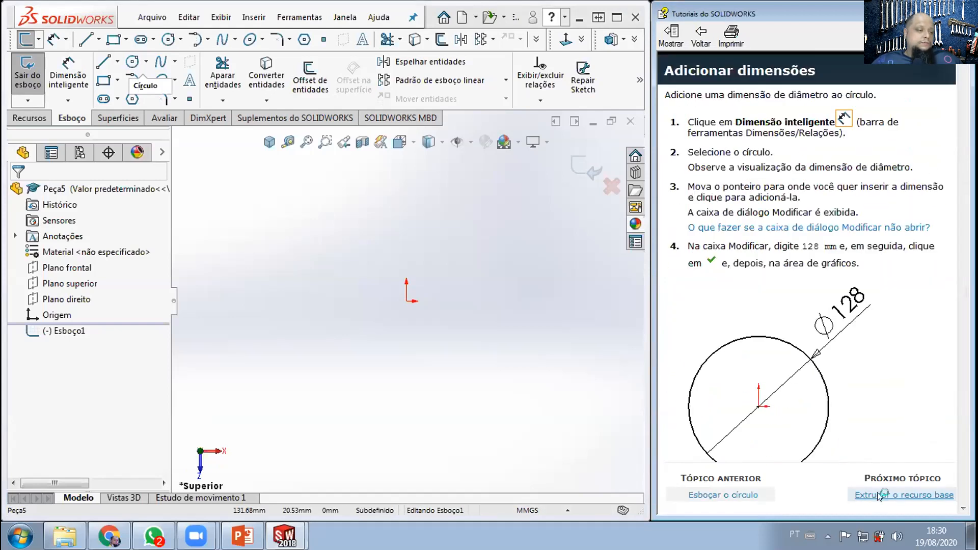
click(878, 496)
click(877, 495)
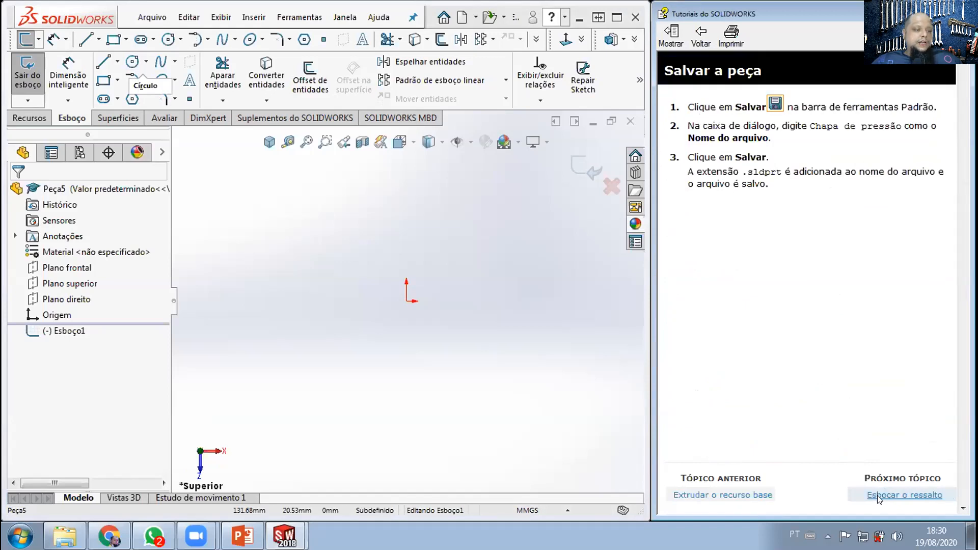
click(877, 495)
click(877, 495)
click(877, 496)
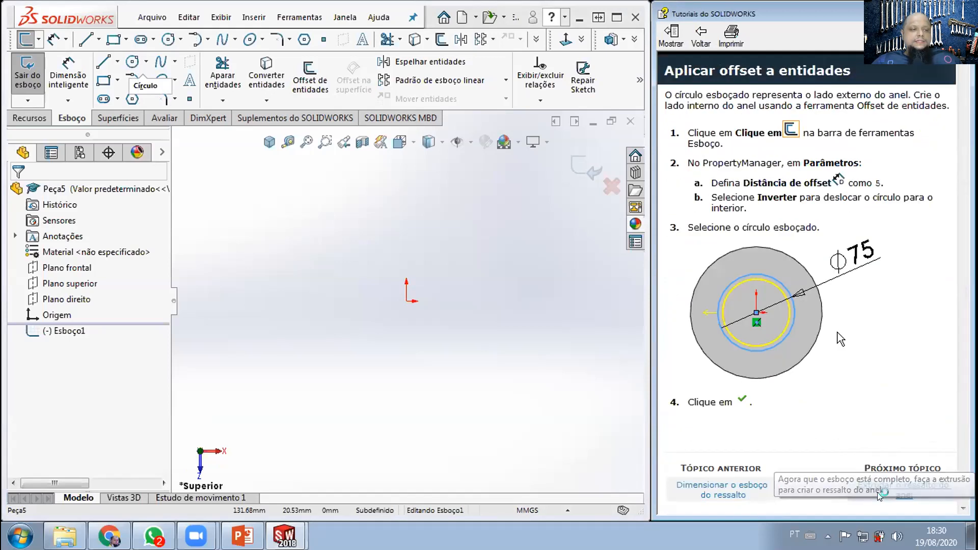
click(878, 491)
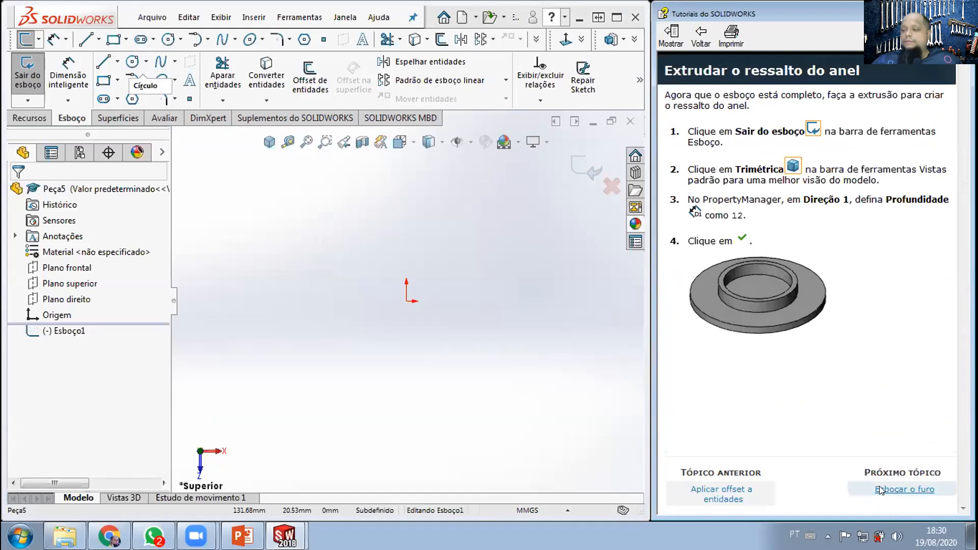
click(883, 489)
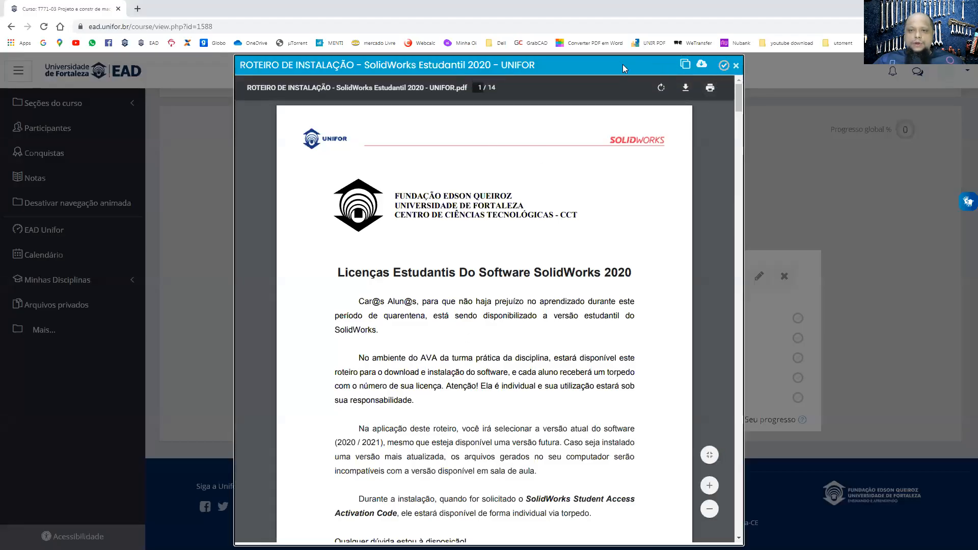
Step: Reopen the SolidWorks Estudantil 2020 installation guide from the course page and go to its Instalação do SOLIDWORKS section
click(736, 66)
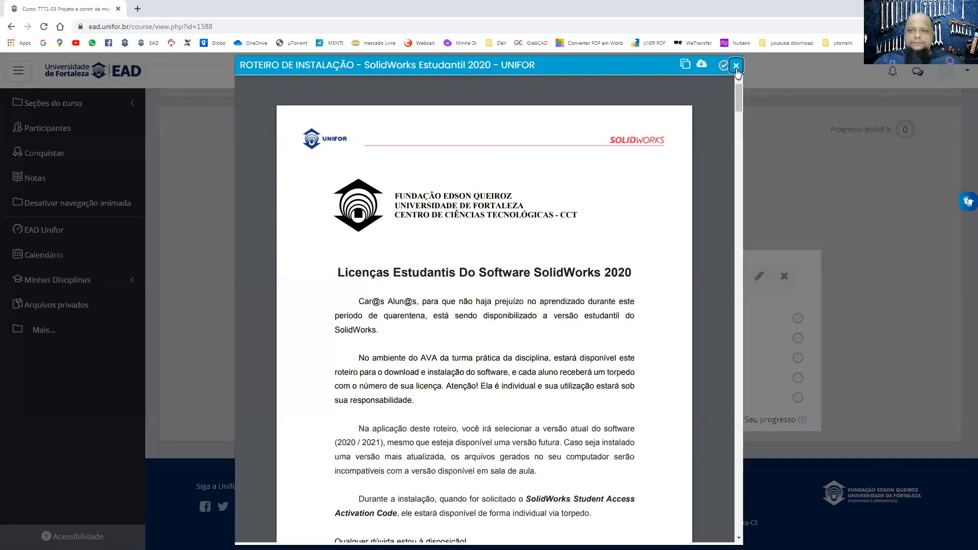
click(406, 394)
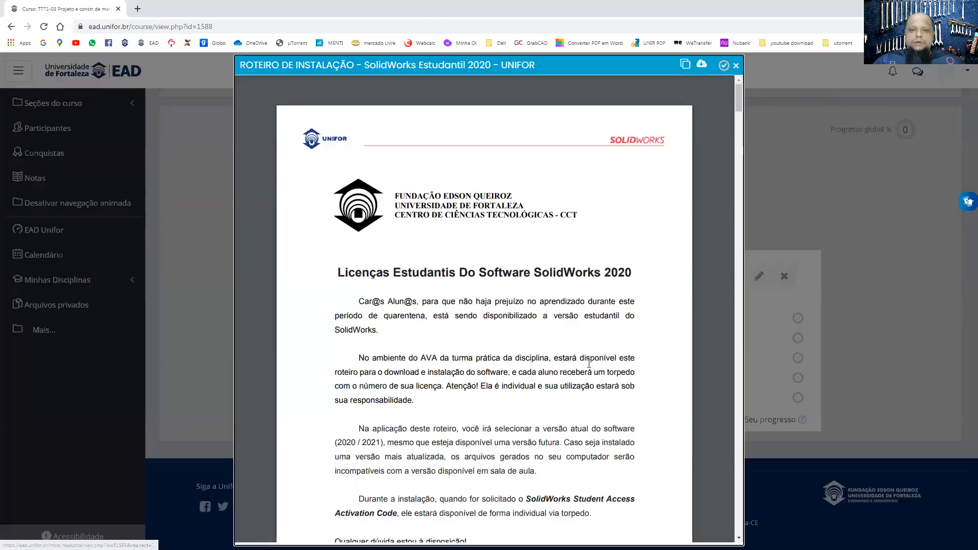
scroll(561, 325, down, 5)
scroll(561, 325, down, 6)
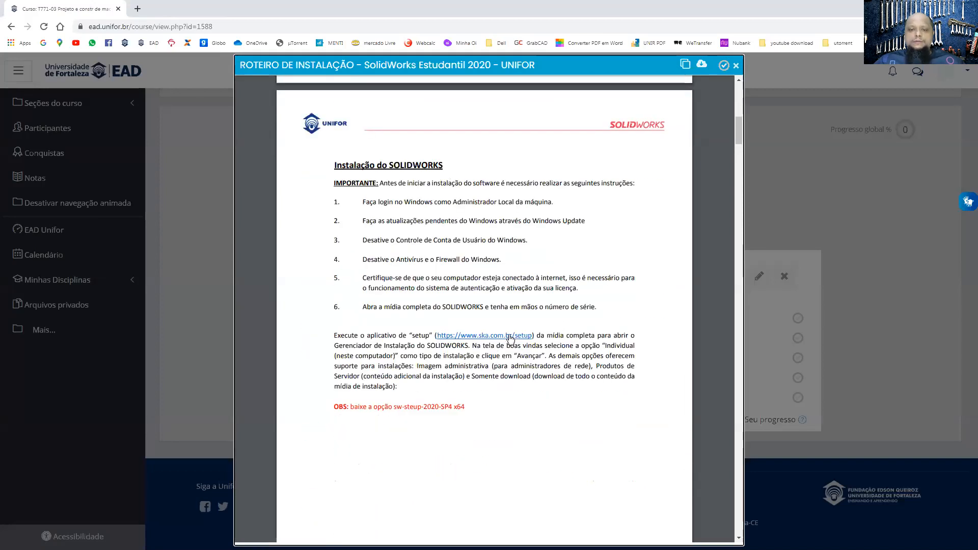
Step: Follow the guide's setup download link, browse the installer list down to sw-setup-2020-SP4 x64.zip, and return to the presentation
click(510, 336)
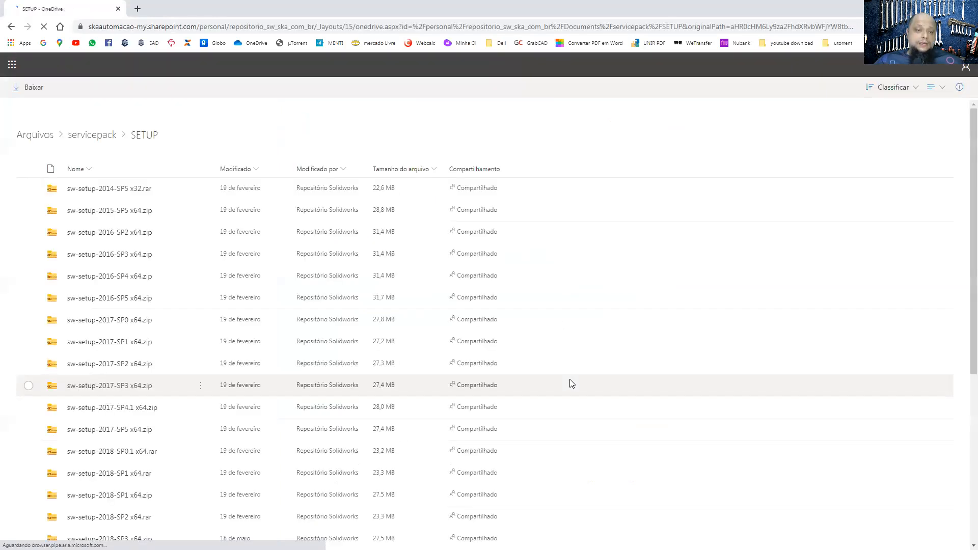
scroll(250, 345, down, 3)
scroll(249, 345, down, 3)
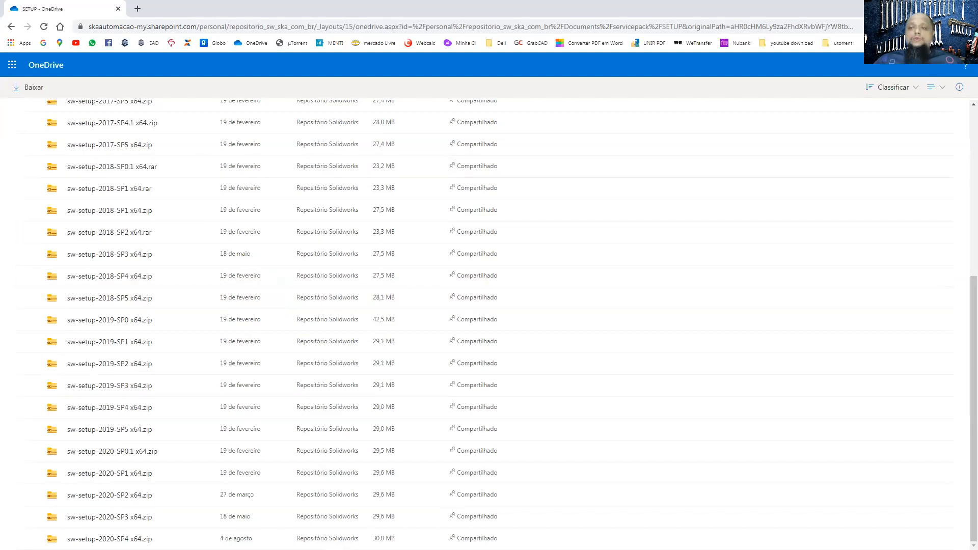
click(919, 6)
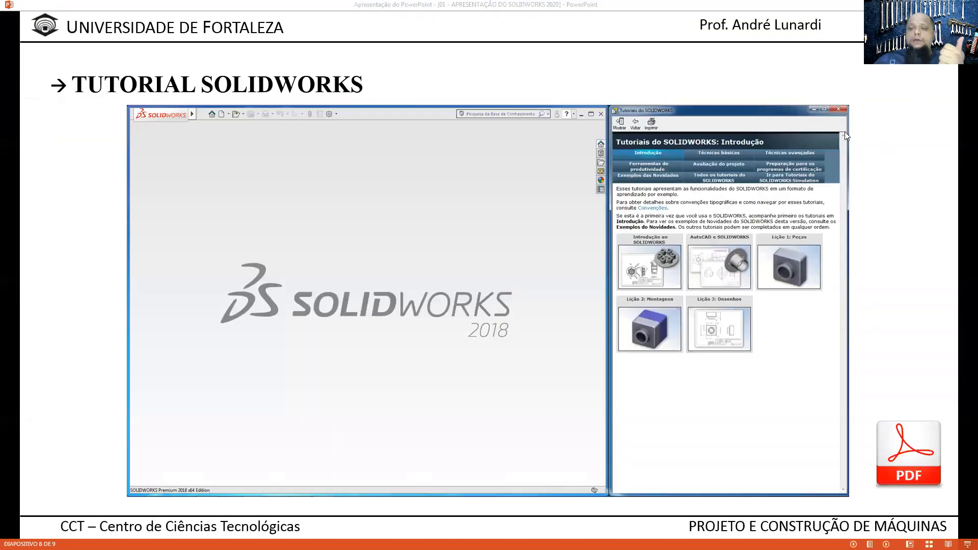
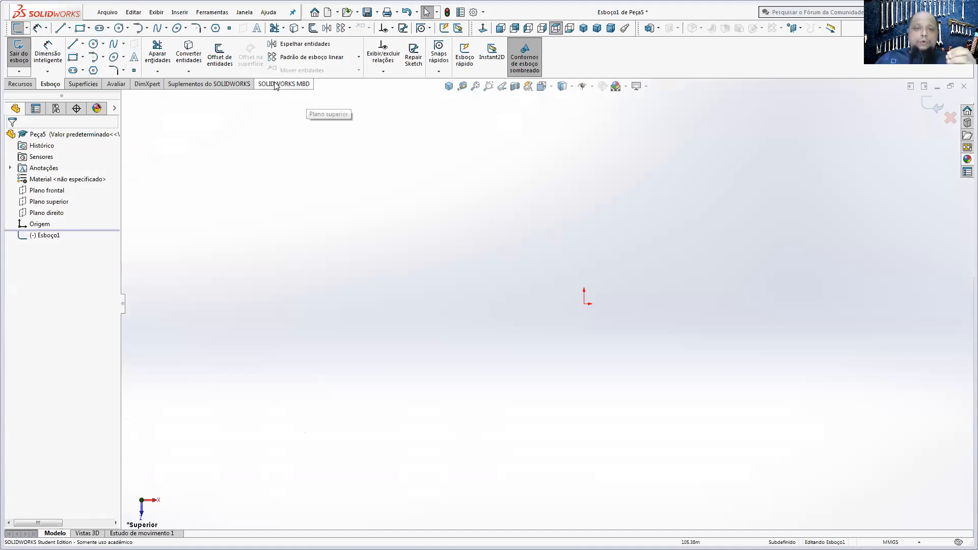
Step: Display the available SOLIDWORKS add-ins
click(236, 84)
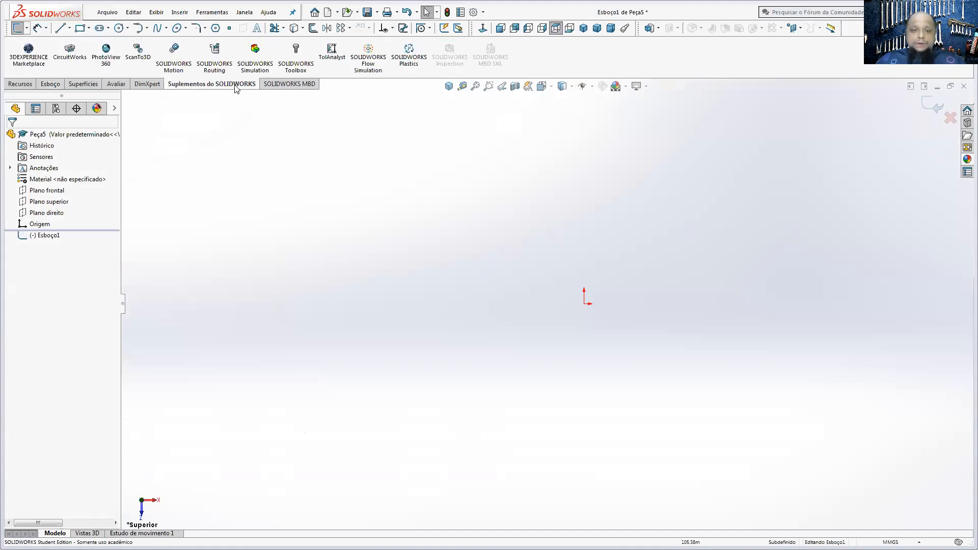
Step: Activate the SOLIDWORKS Toolbox add-in and close the open part without saving it
click(298, 62)
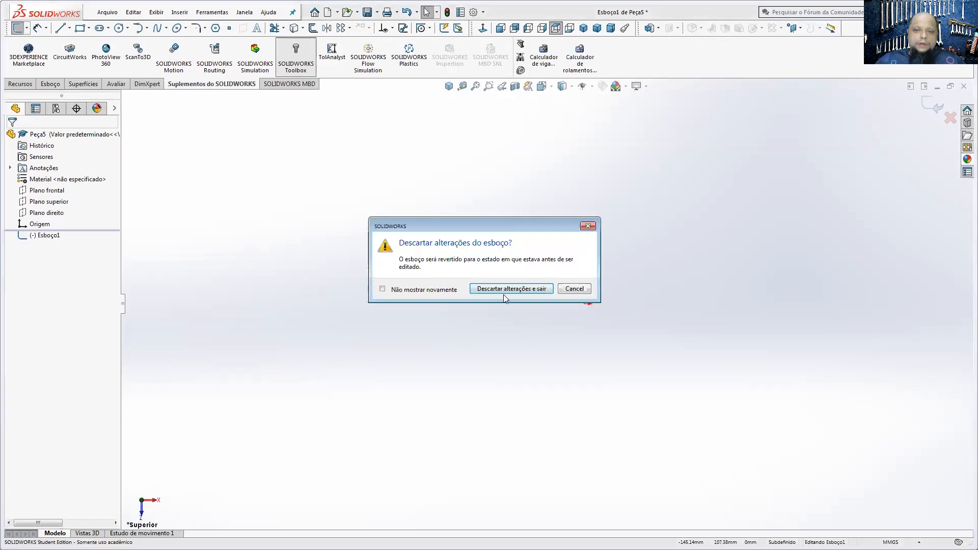
click(588, 225)
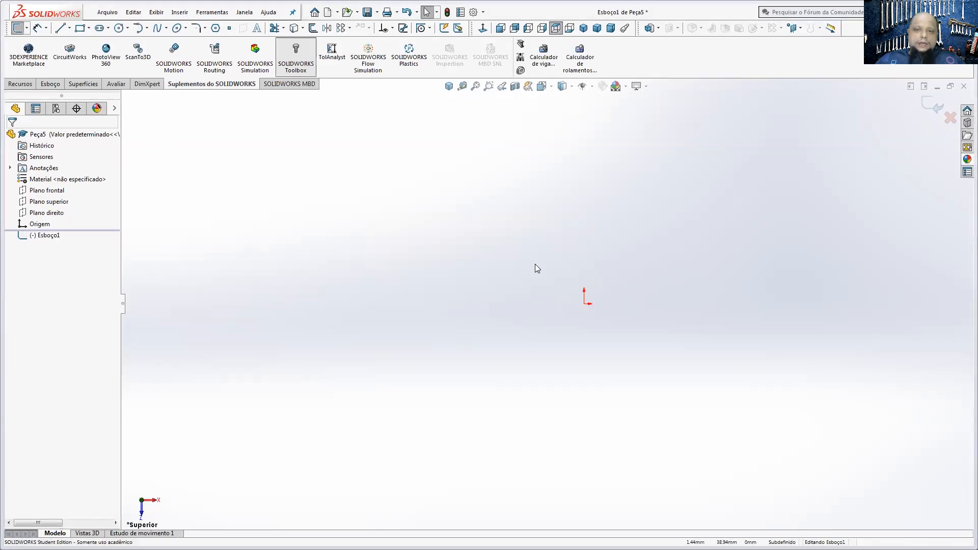
click(964, 86)
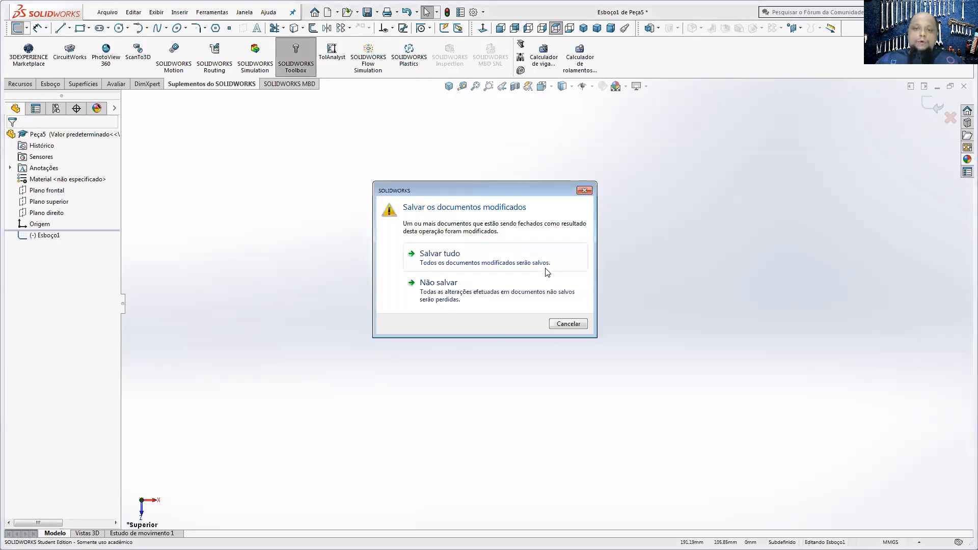
click(530, 292)
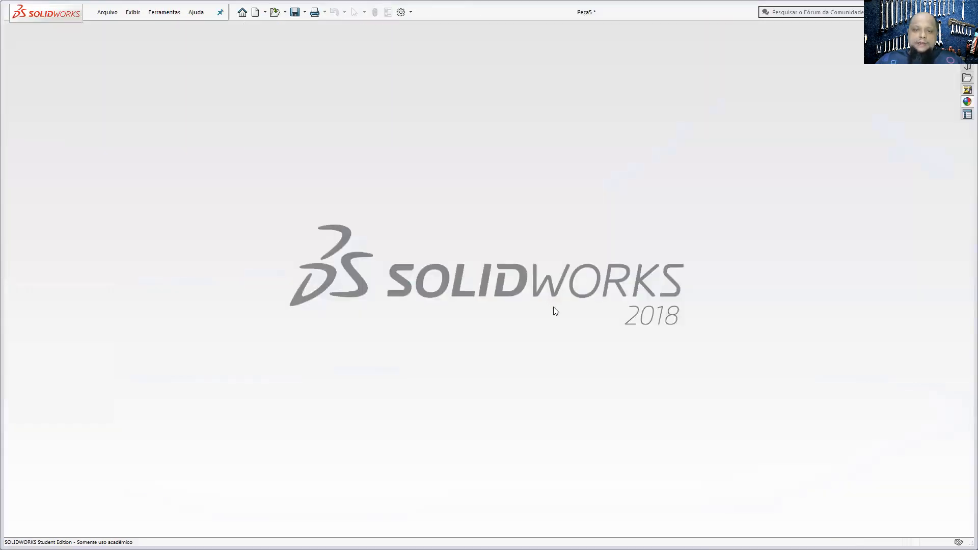
Step: Create a new assembly document and dismiss its initial component insertion, leaving the assembly empty
click(255, 12)
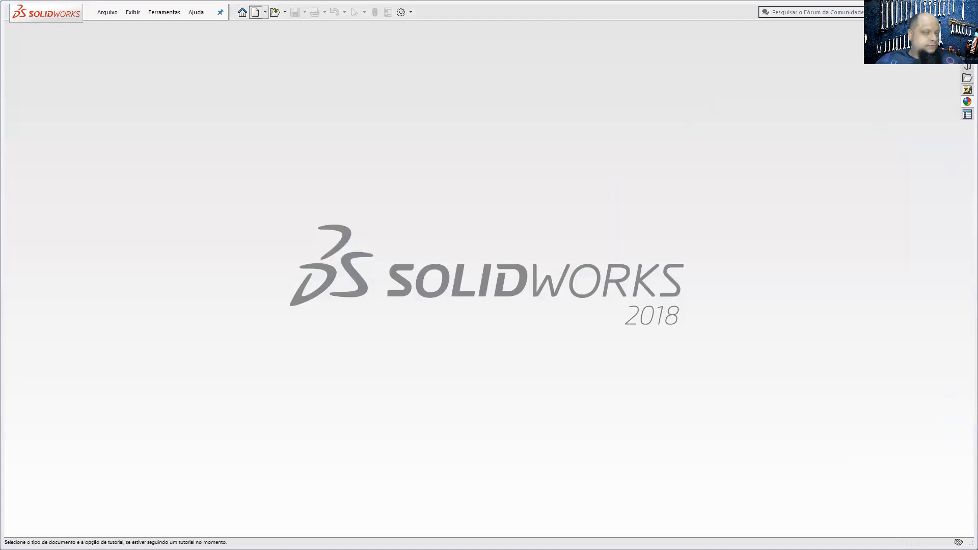
click(614, 204)
click(610, 361)
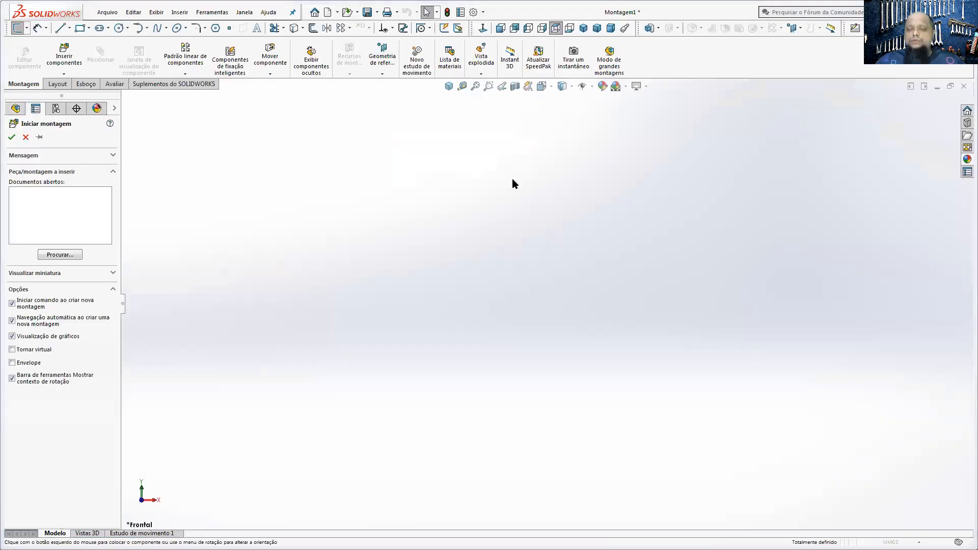
key(Escape)
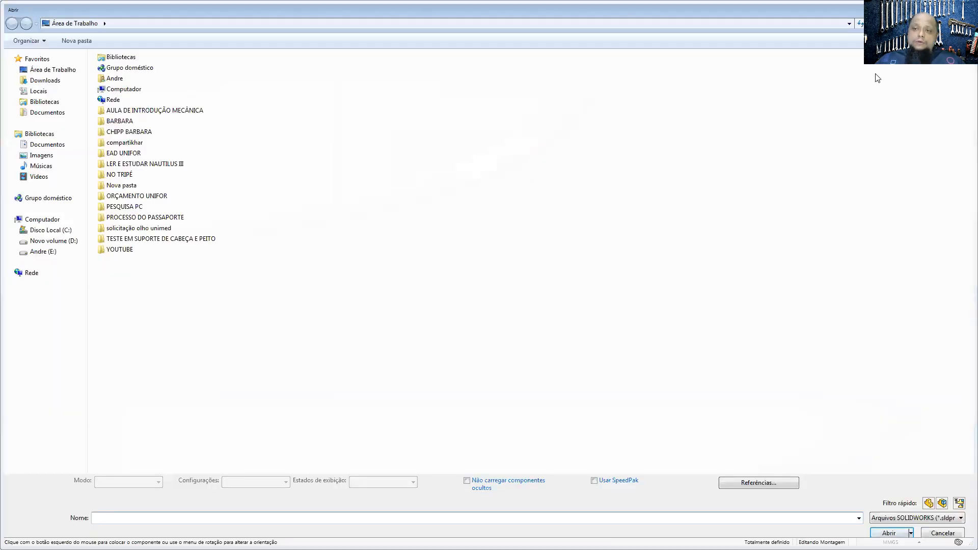
click(950, 119)
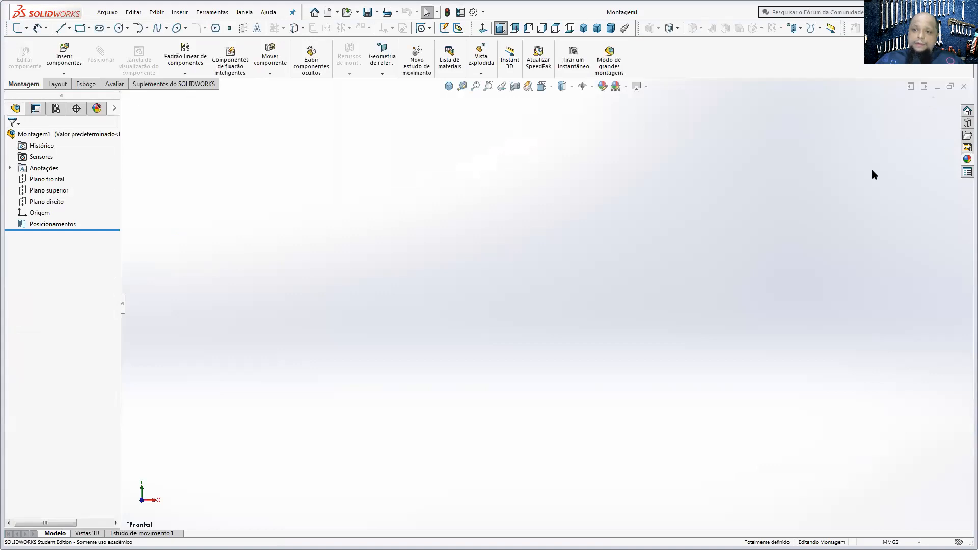
Step: Open the Toolbox in the design library, list its standards, and look inside the SKF category
click(967, 123)
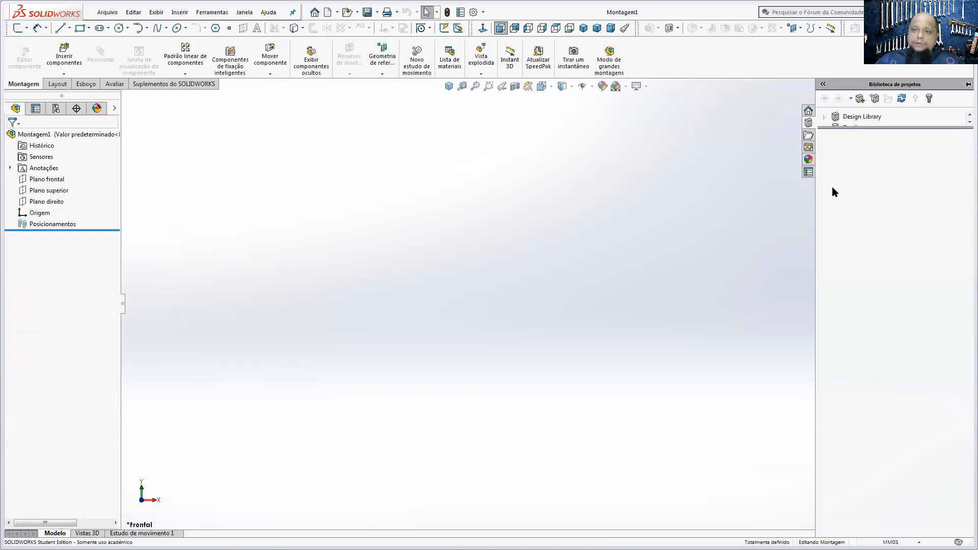
click(854, 128)
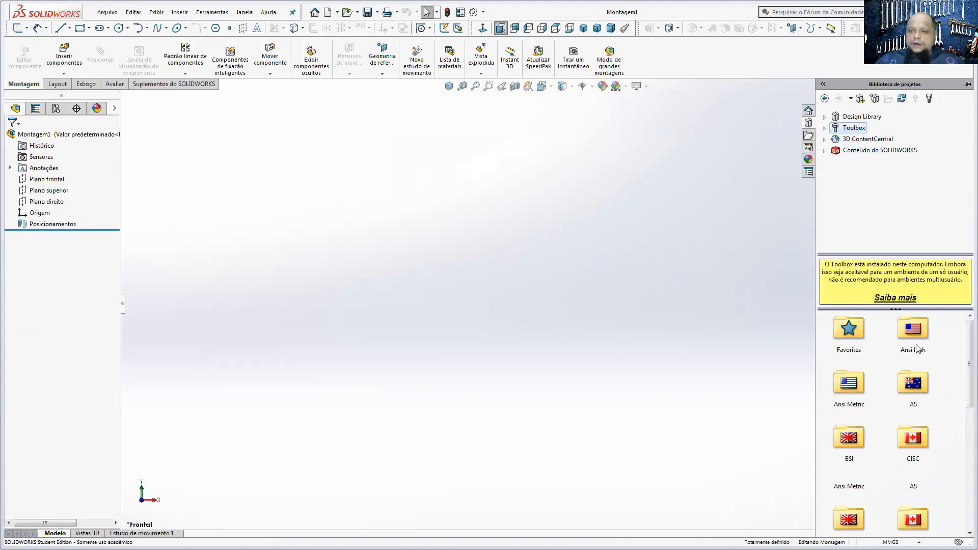
drag(883, 255, 883, 216)
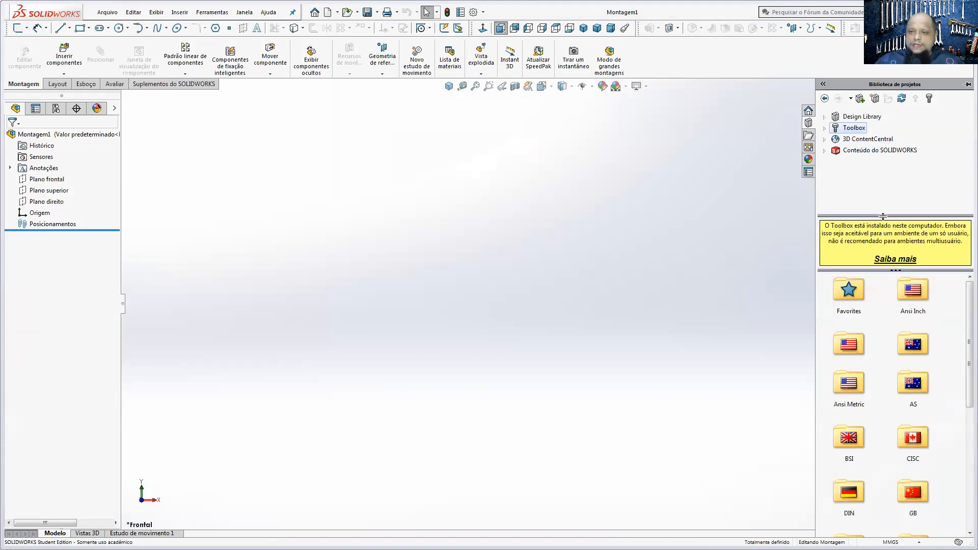
click(825, 128)
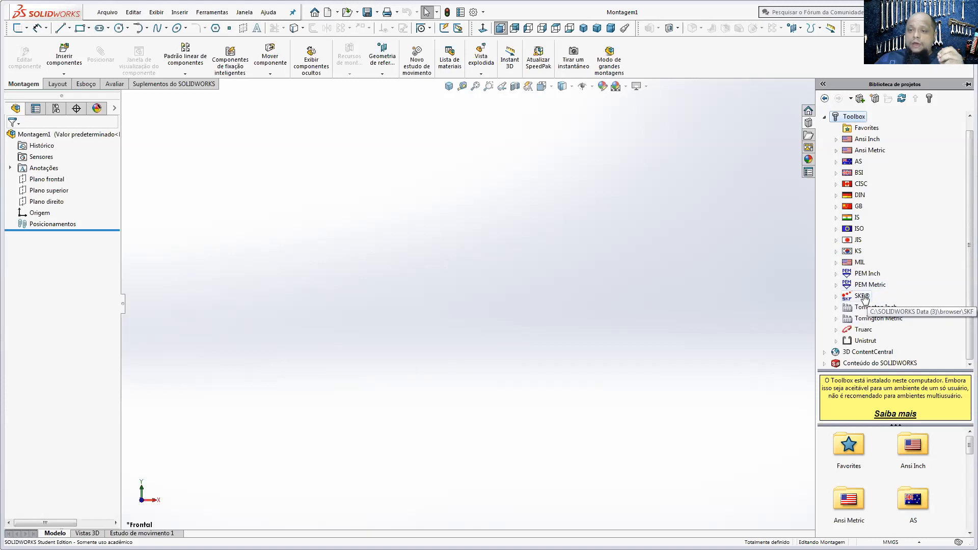
click(837, 297)
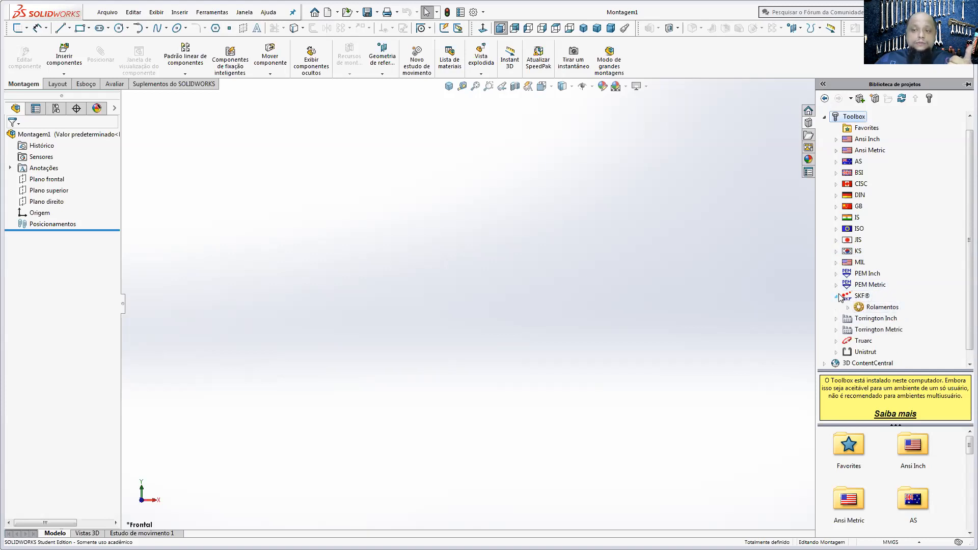
click(837, 297)
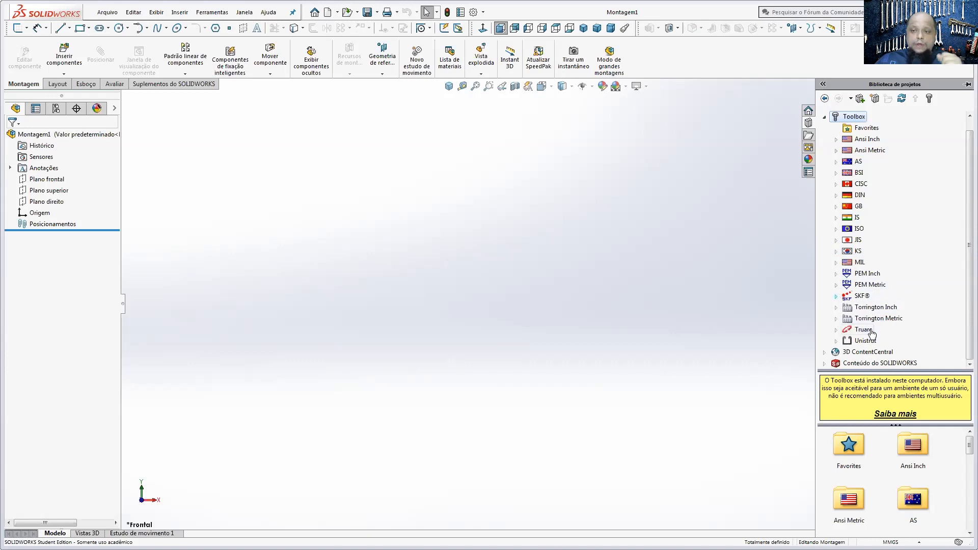
Step: Browse the steel158 profiles among the Toolbox's Unistrut structural components, enlarging the preview area
click(837, 340)
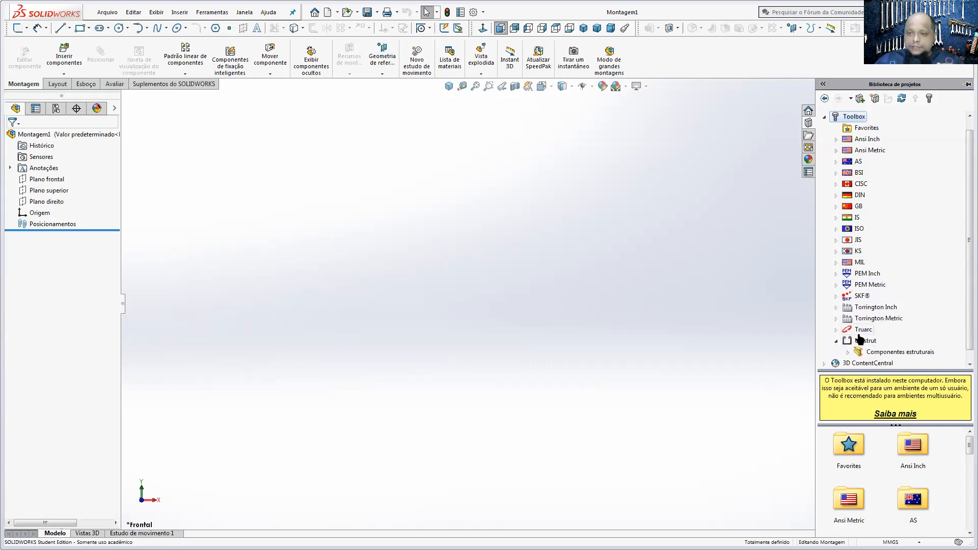
click(847, 352)
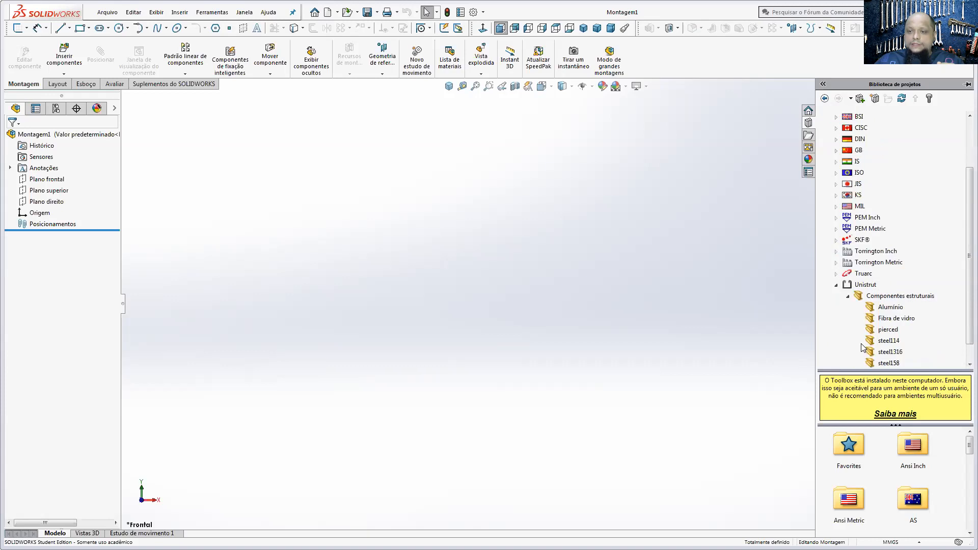
scroll(861, 345, down, 1)
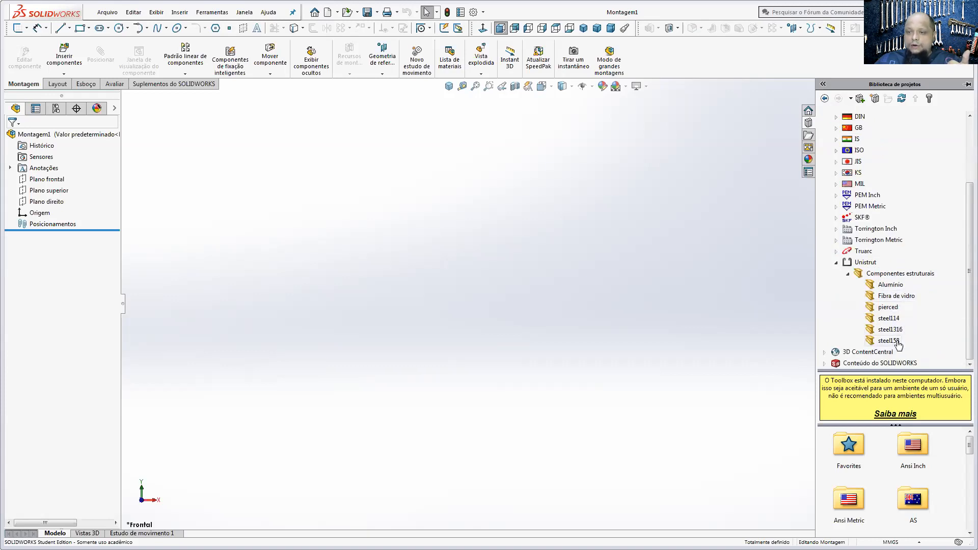
click(882, 341)
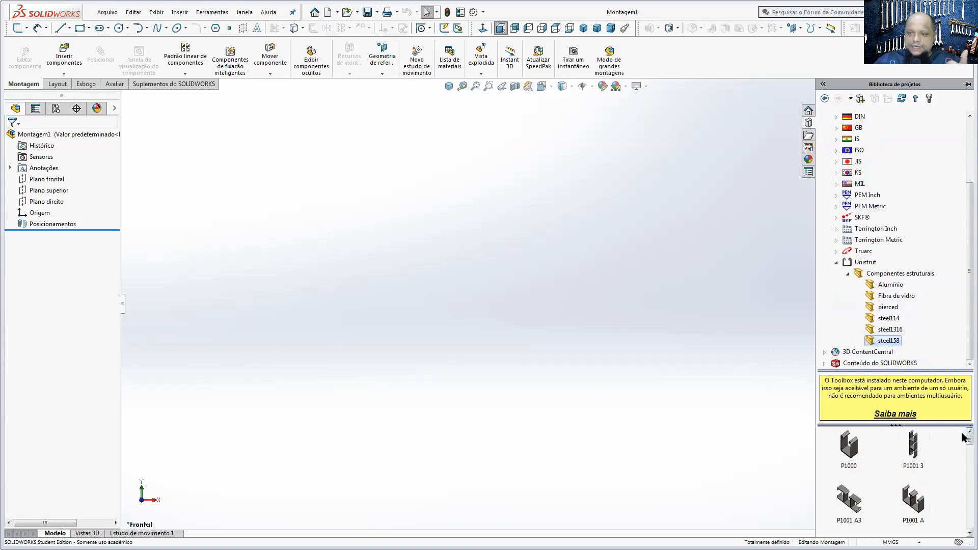
scroll(962, 442, down, 1)
drag(904, 368, 904, 277)
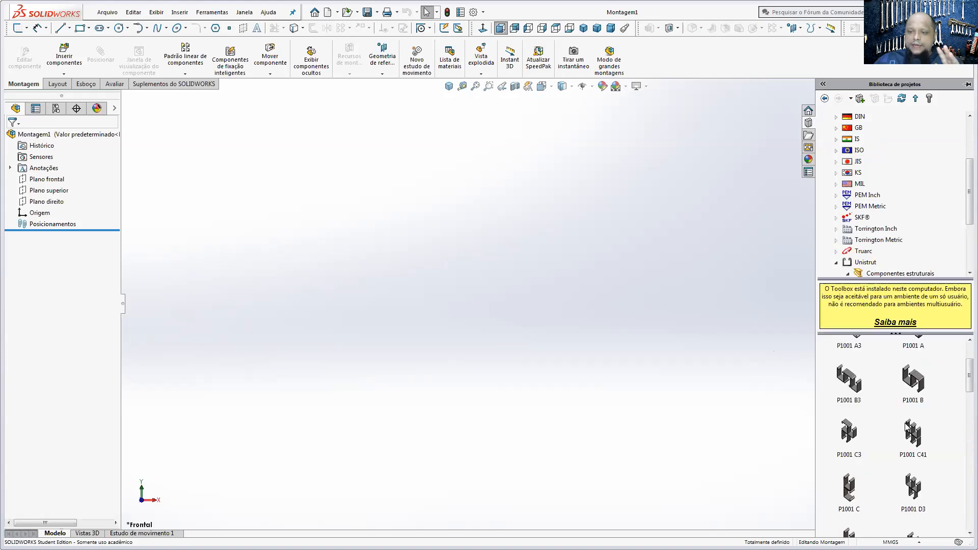
mouse_move(968, 379)
mouse_down()
mouse_move(964, 471)
mouse_move(963, 391)
mouse_up()
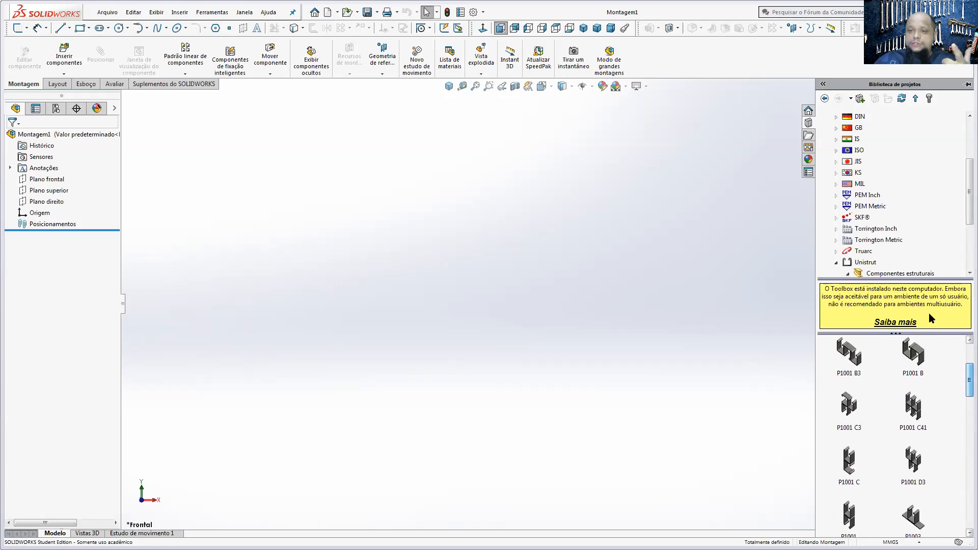
Step: Examine the Torrington bearing categories and the Truarc retaining rings, and collapse the Toolbox list
double_click(866, 240)
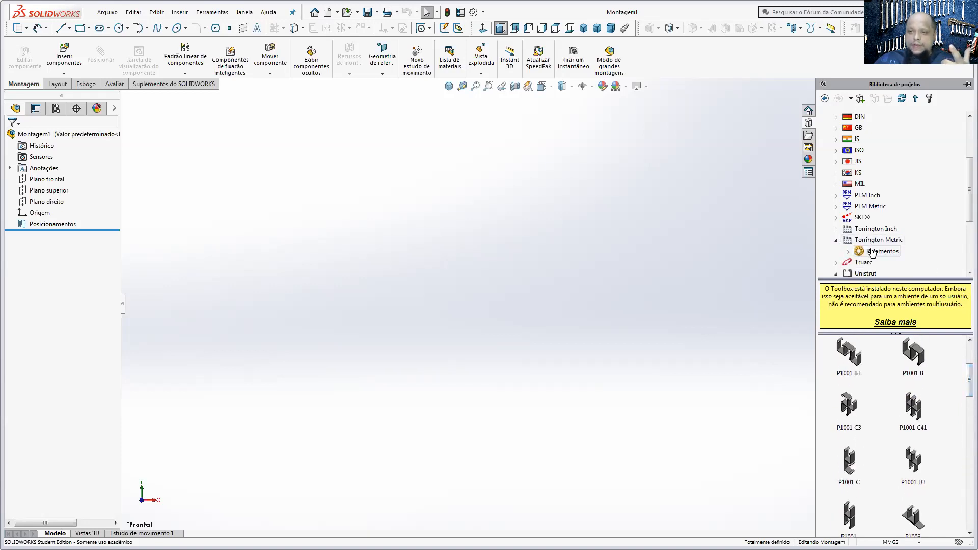
click(859, 236)
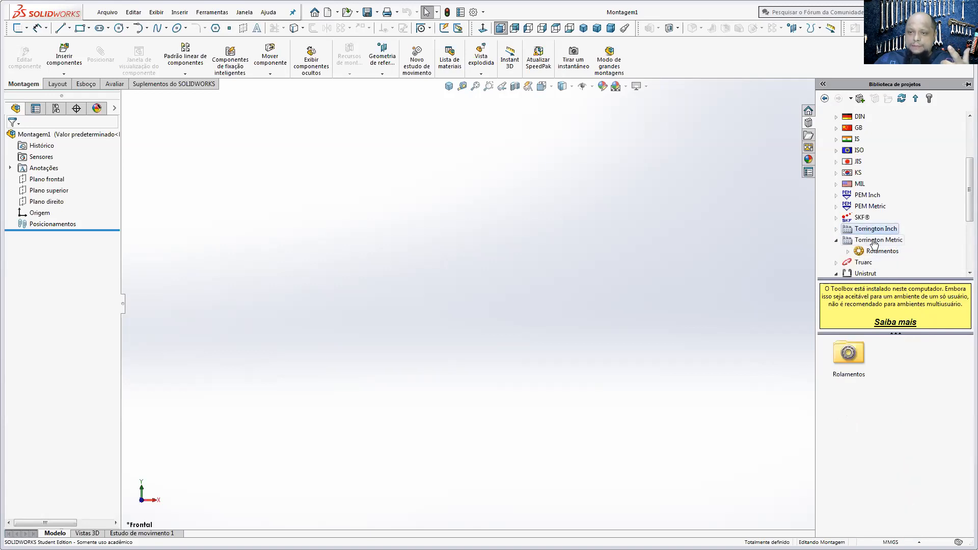
click(836, 262)
click(870, 253)
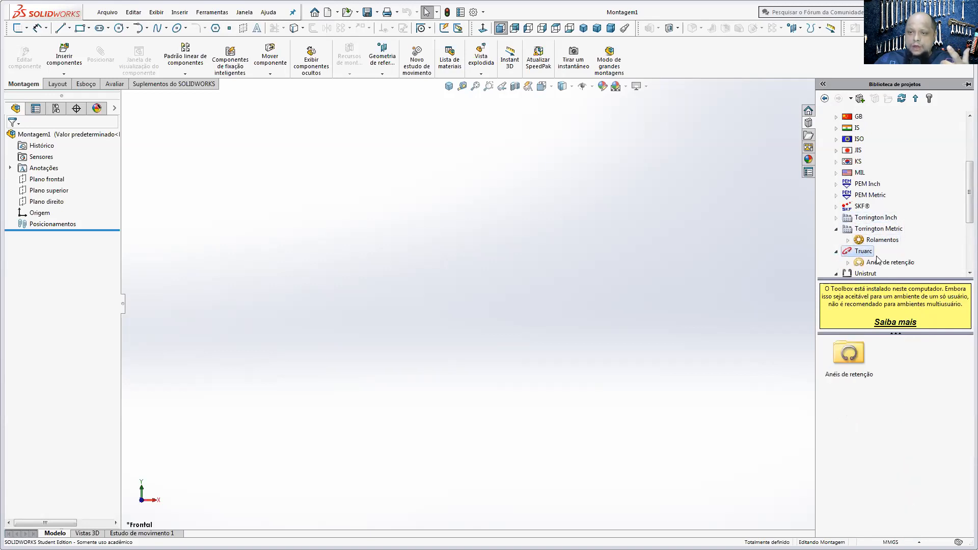
click(880, 264)
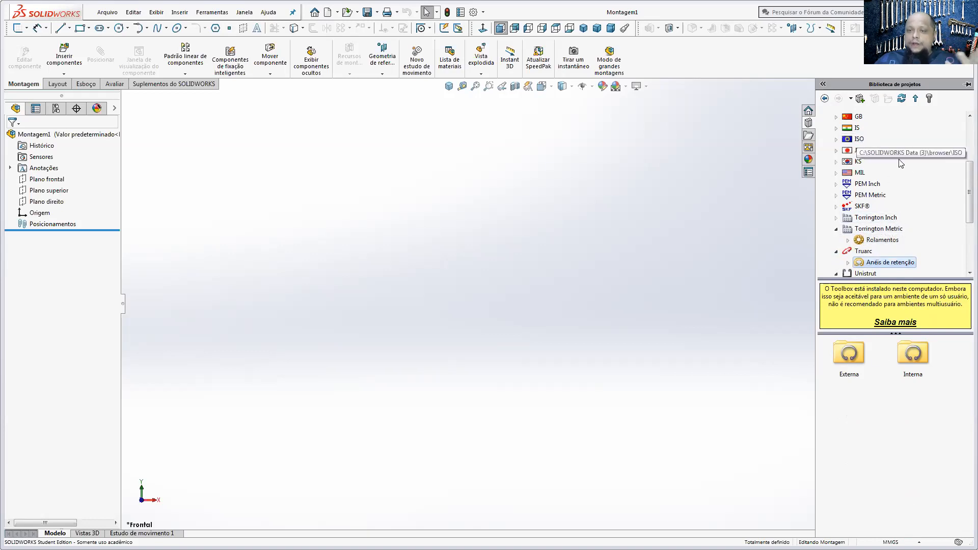
scroll(963, 183, up, 5)
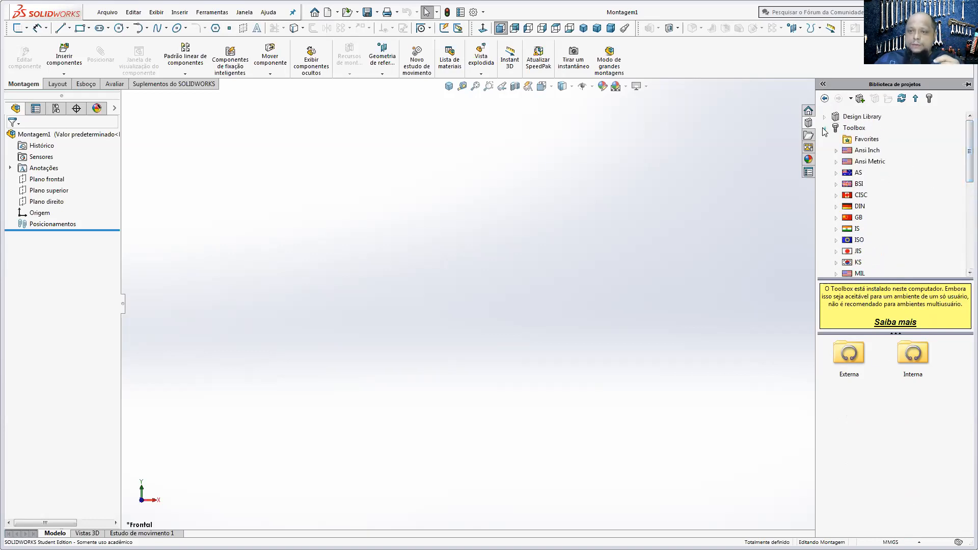
click(825, 128)
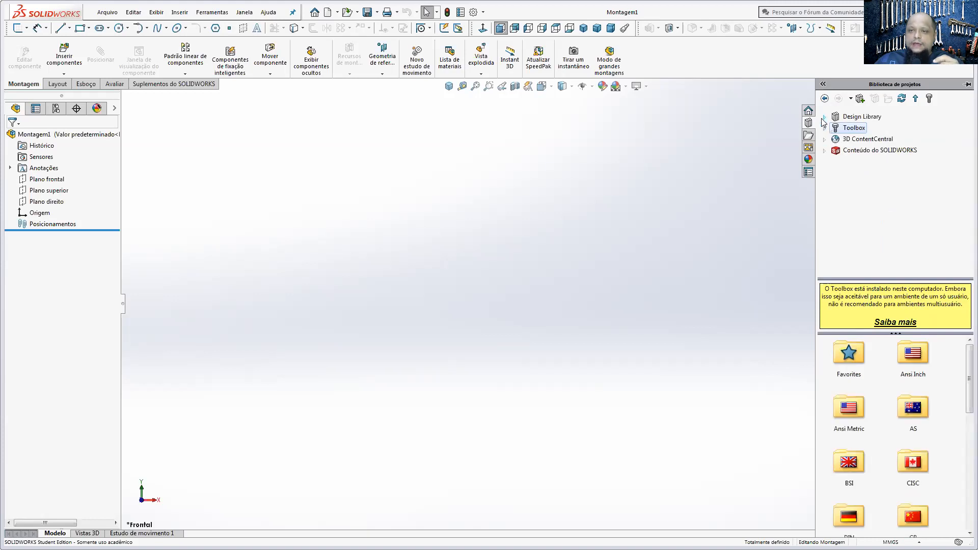
Step: Activate the SOLIDWORKS Routing add-in and review its electrical, piping, tubing and user-defined route commands
click(176, 84)
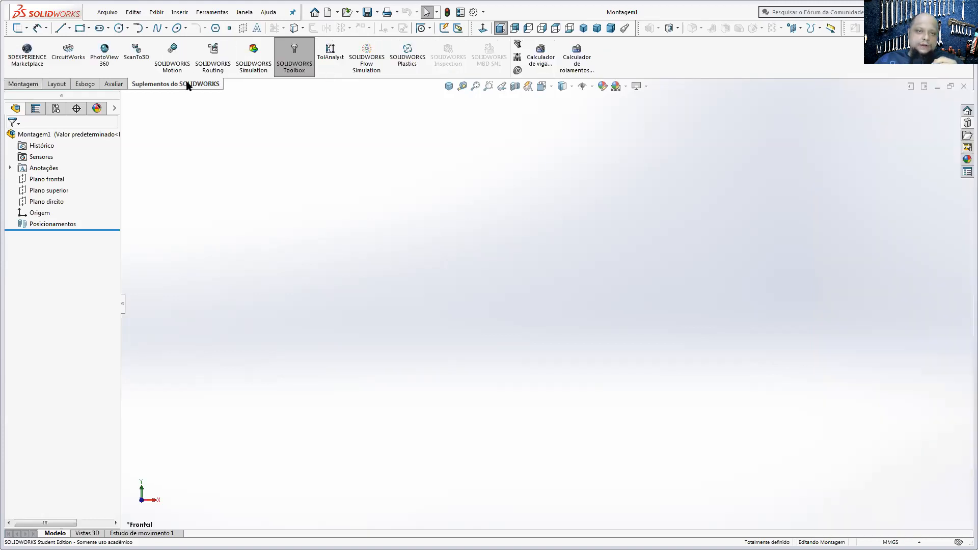
click(216, 73)
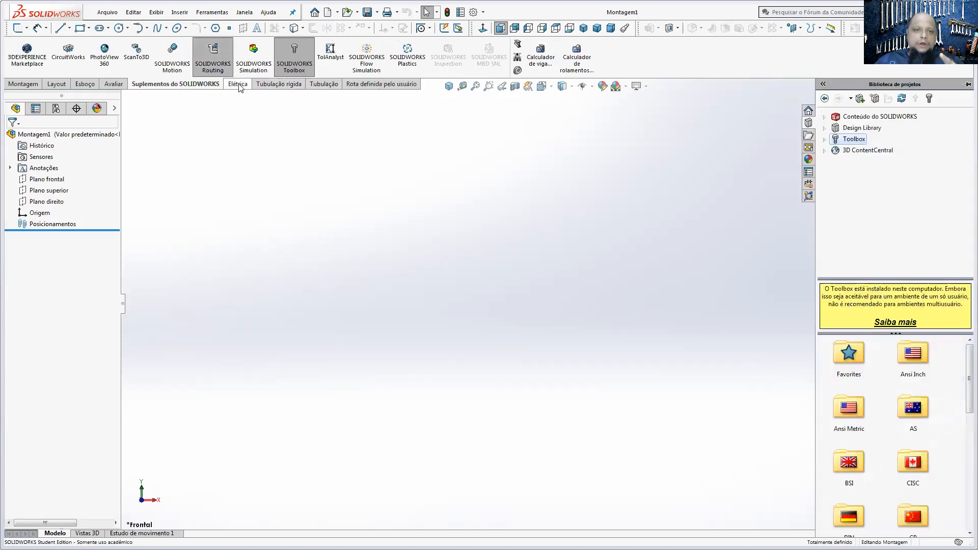
click(250, 86)
click(275, 85)
click(318, 84)
click(351, 85)
click(203, 85)
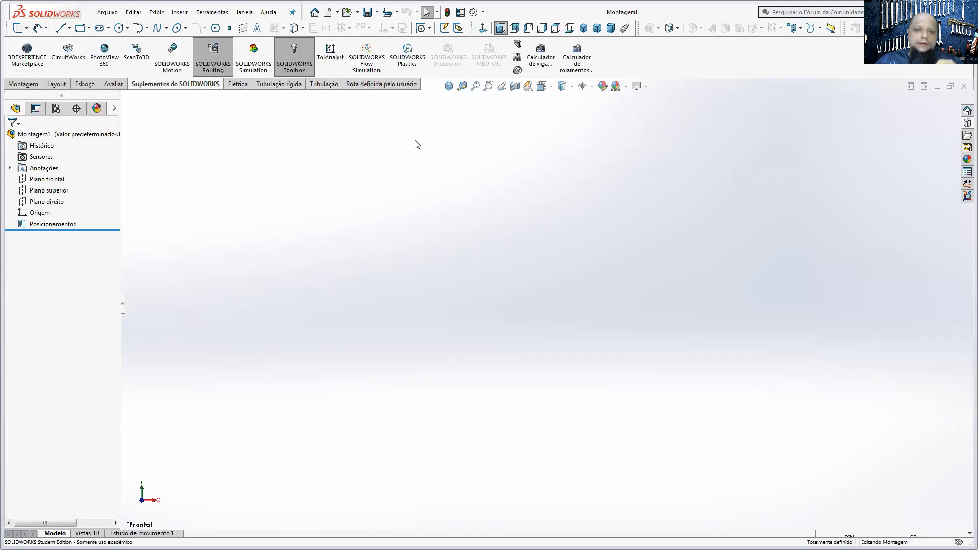
Step: Browse the Design Library's routing folder, viewing the piping component categories and expanding the tubing folder
click(964, 124)
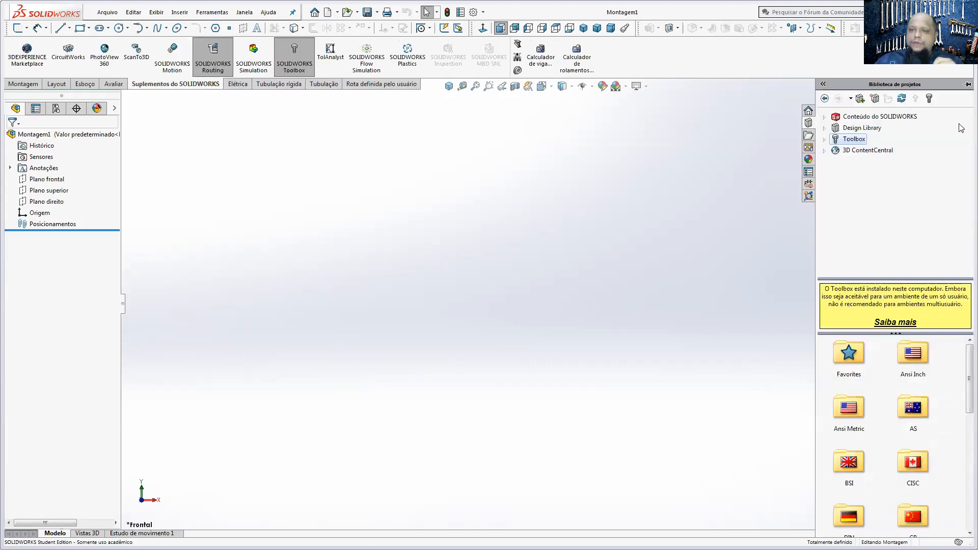
click(826, 128)
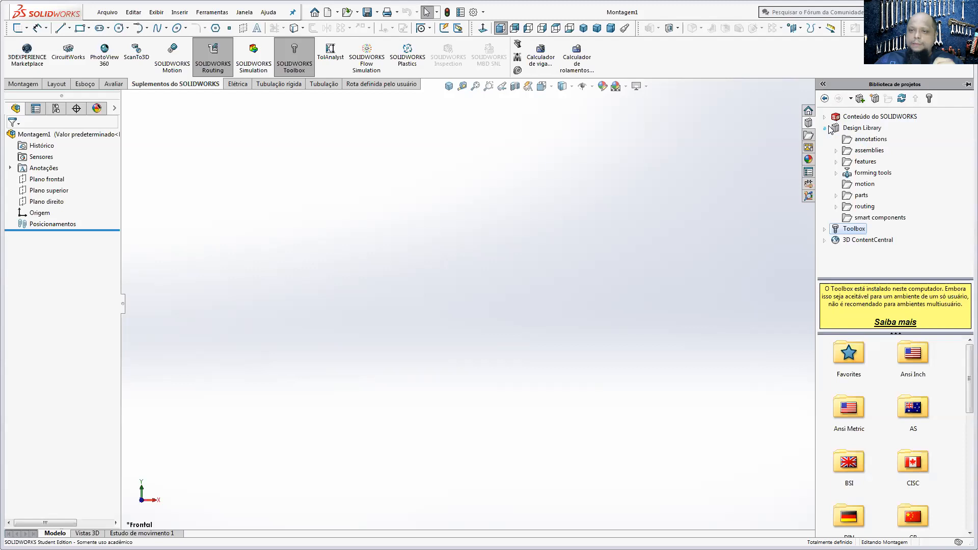
click(835, 207)
click(886, 218)
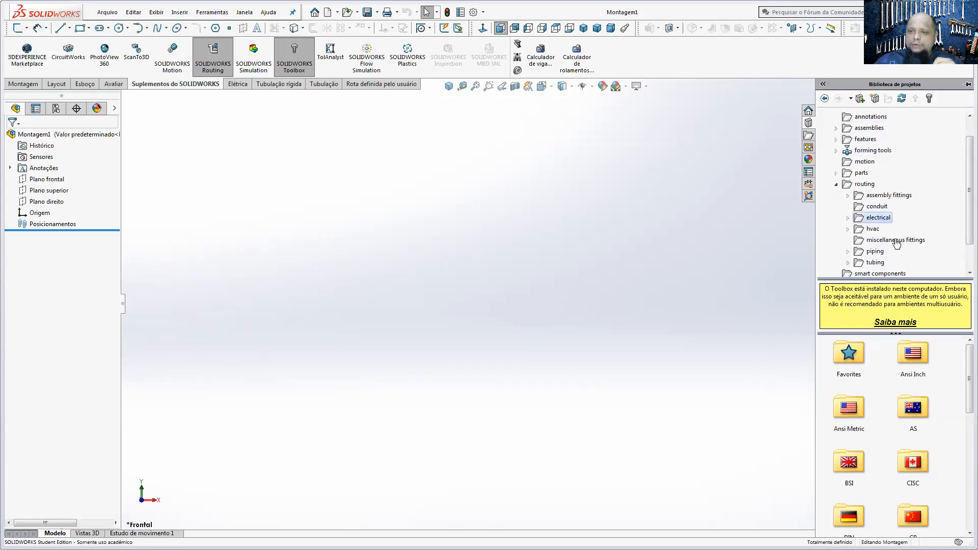
click(875, 251)
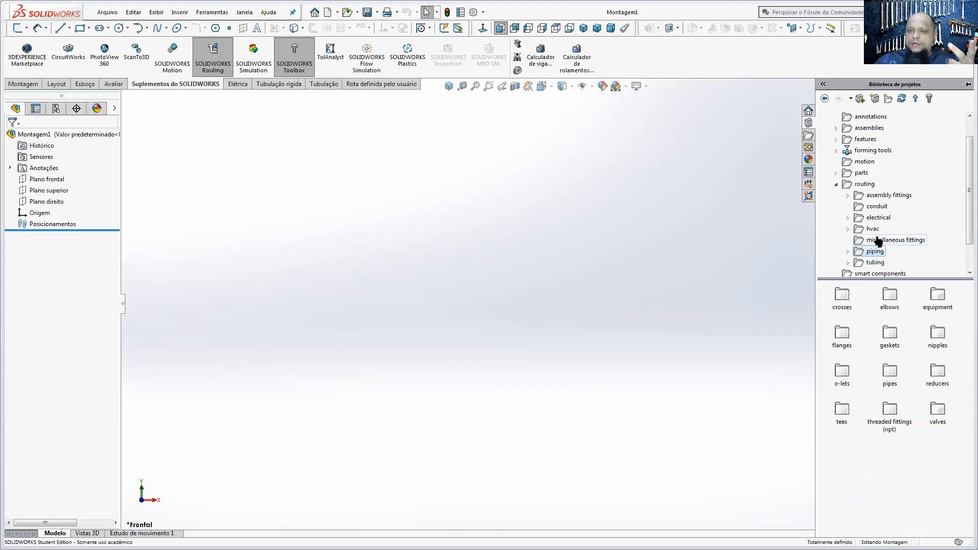
scroll(962, 206, down, 2)
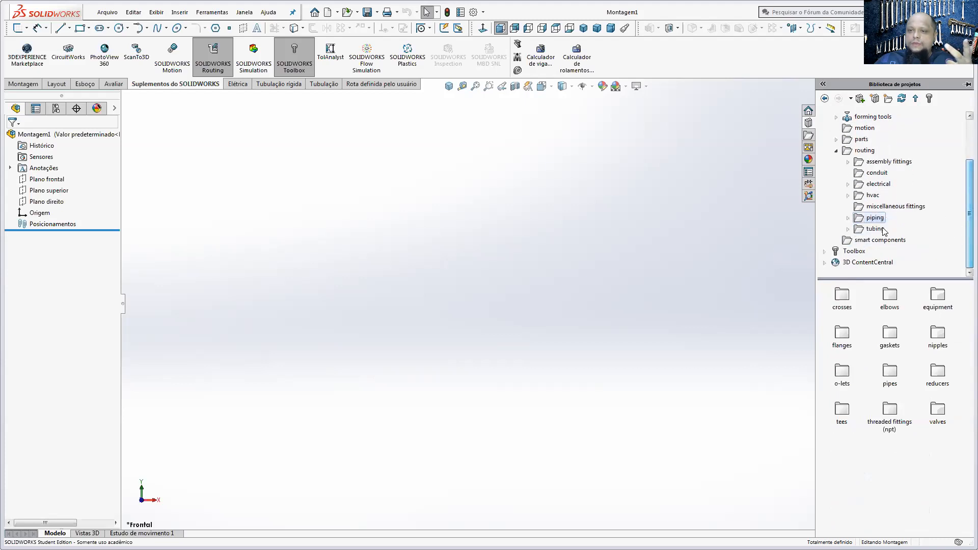
click(848, 228)
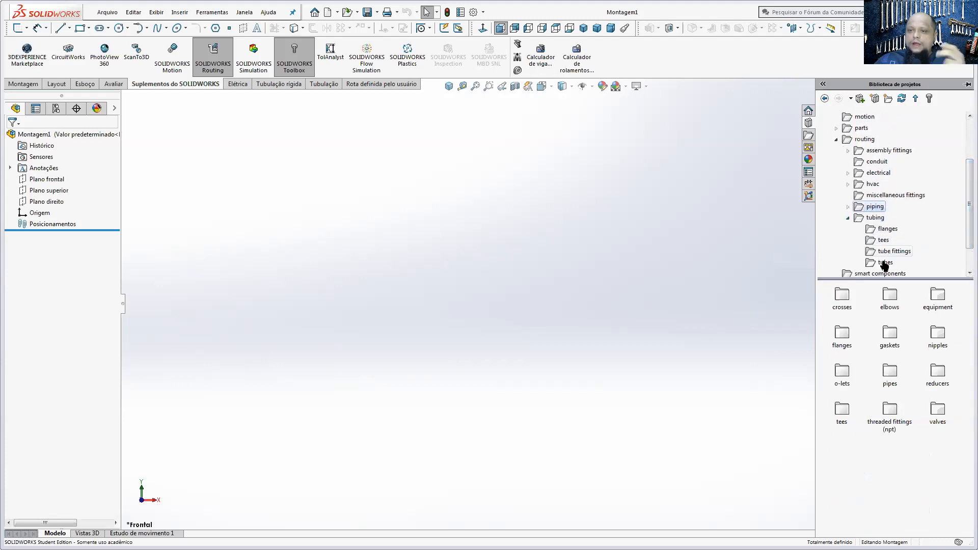
Step: View the slip-on tube flange in the tubing flanges folder, and expand the piping folder to view its crosses
click(886, 230)
mouse_move(844, 297)
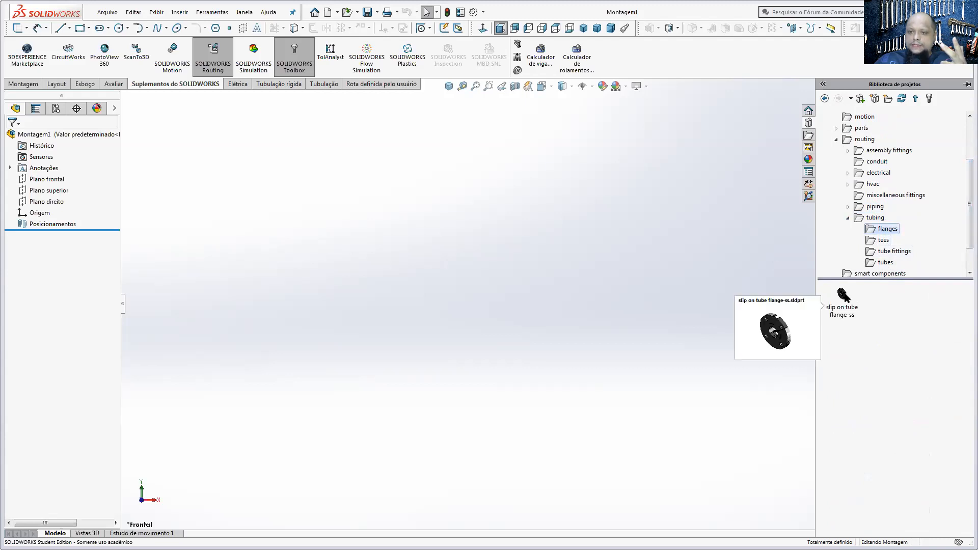
click(848, 207)
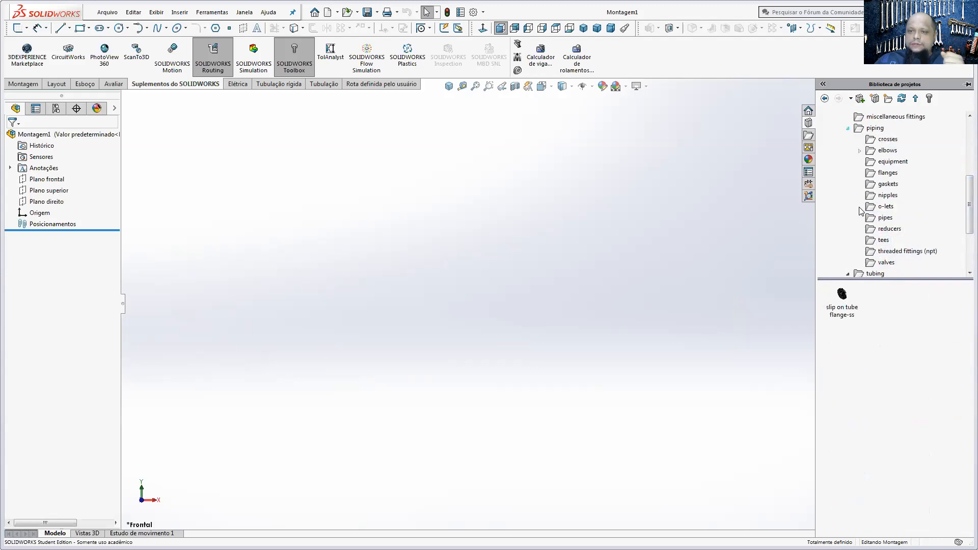
click(887, 139)
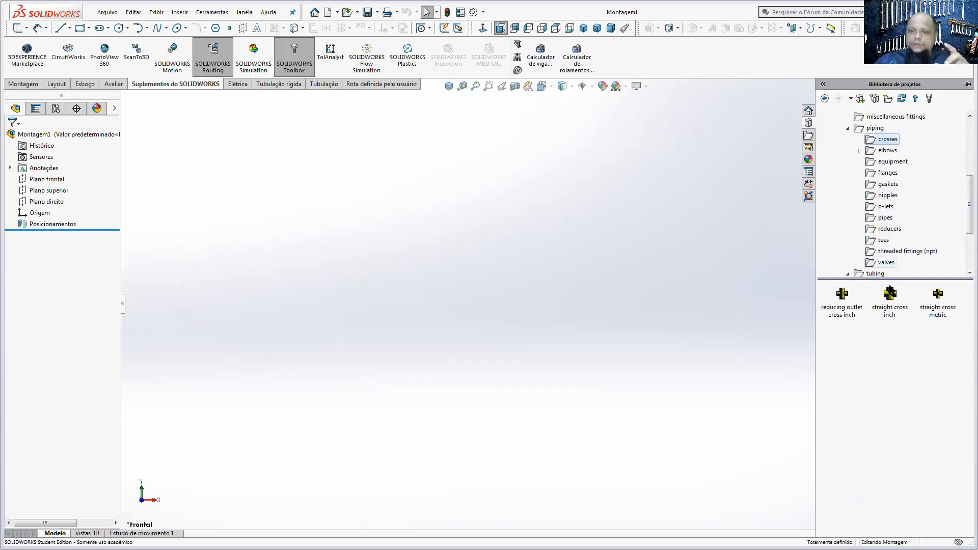
Step: Examine the parts in the piping valves folder, including the pneumatic ball valve, and view the neighbouring reducers and pipes folders
click(882, 264)
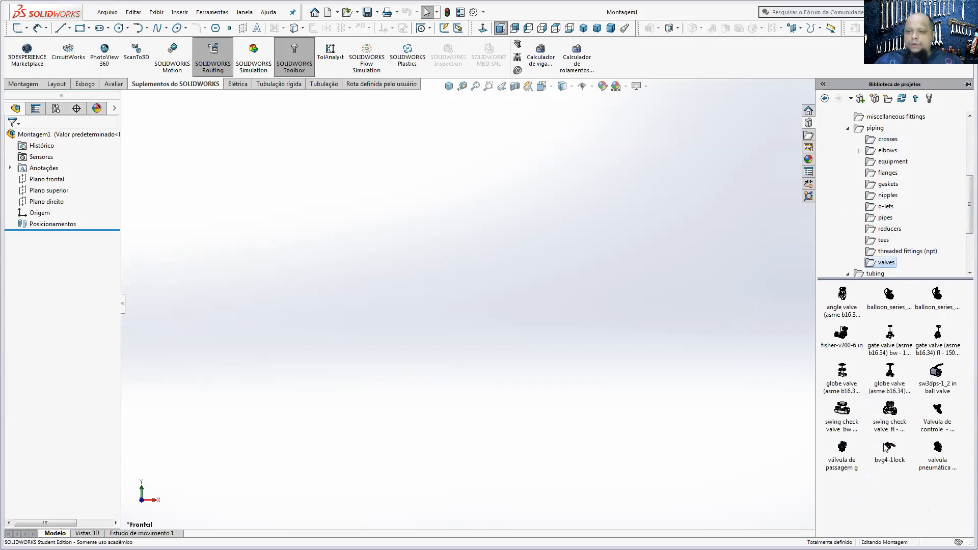
mouse_move(886, 446)
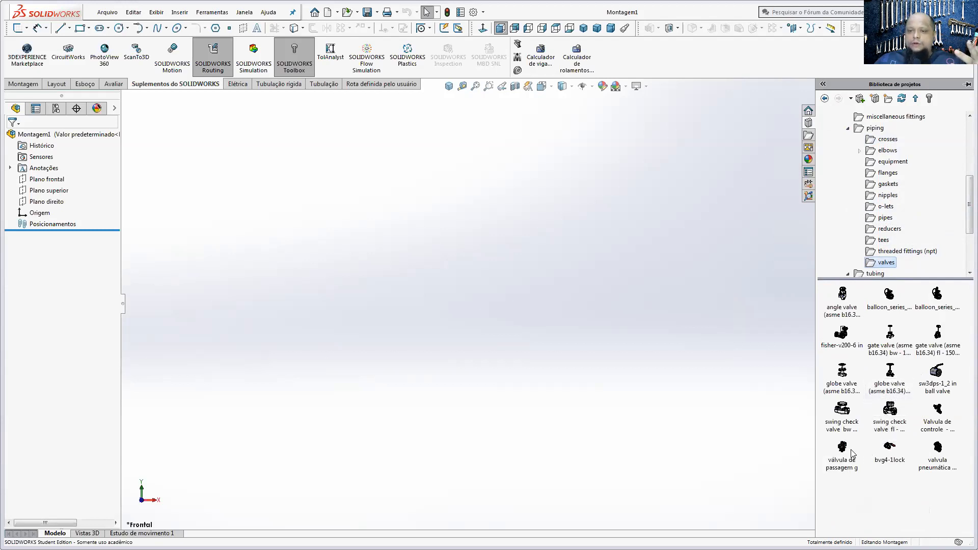
mouse_move(849, 451)
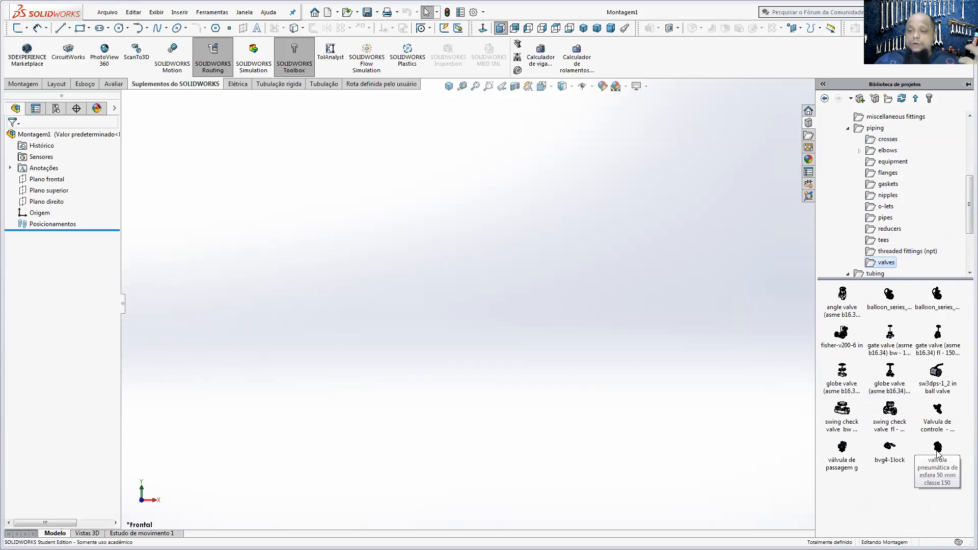
mouse_move(939, 455)
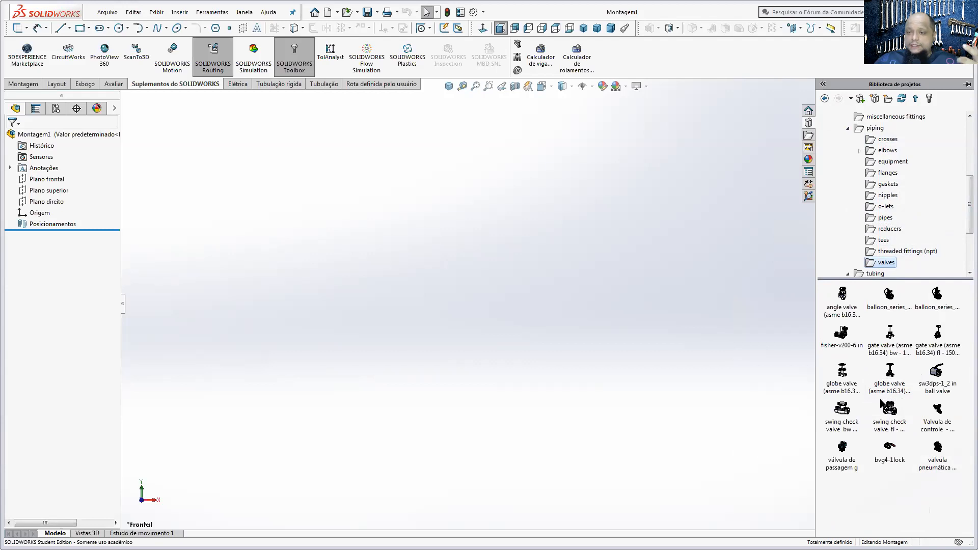
mouse_move(849, 334)
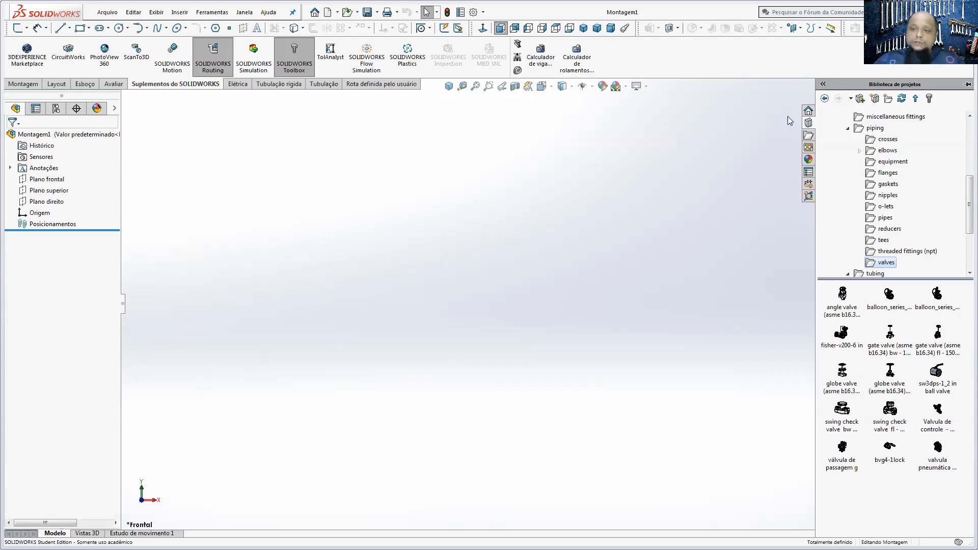
click(885, 238)
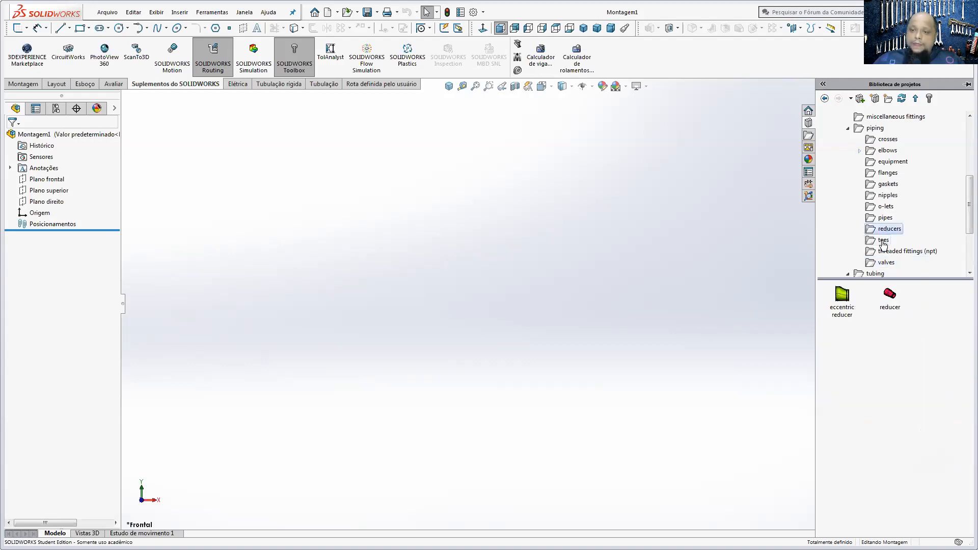
click(881, 219)
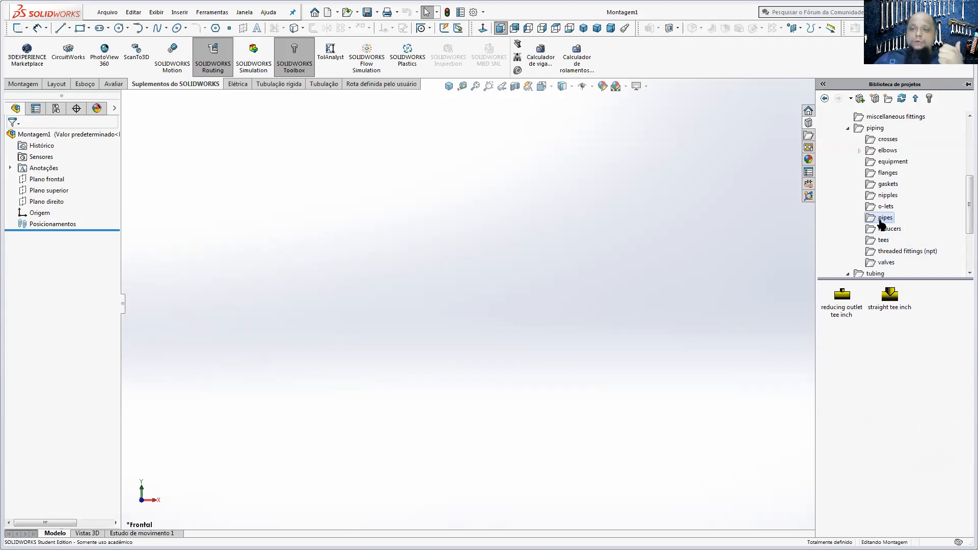
Step: Insert a welding neck flange from the piping flanges folder into the assembly, using configuration WNeck Flange 150-NPS2
click(900, 172)
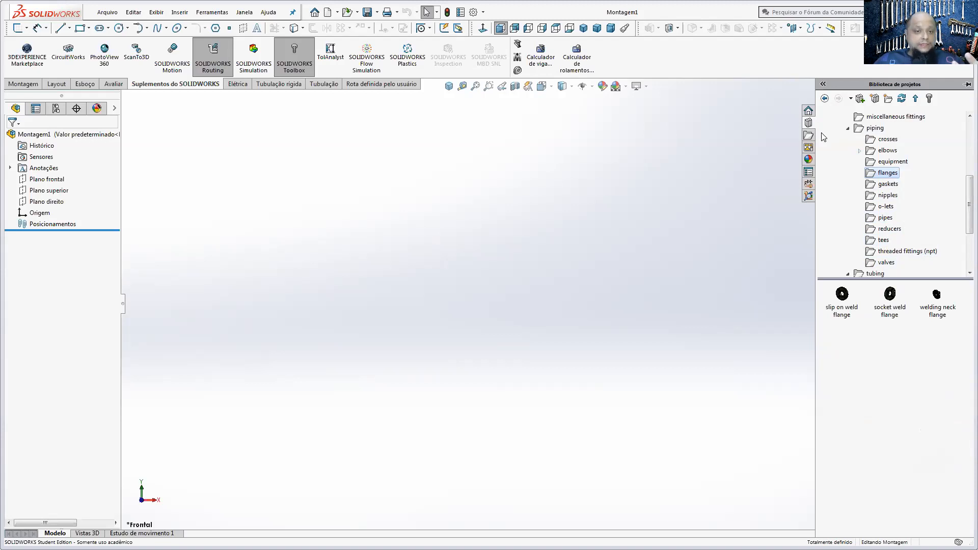
drag(937, 298, 551, 233)
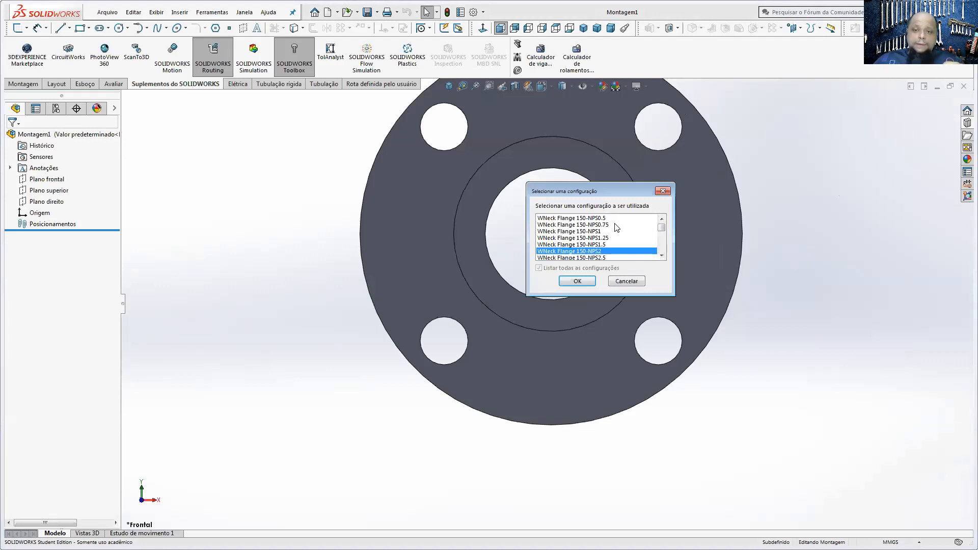
click(662, 256)
click(661, 256)
click(662, 256)
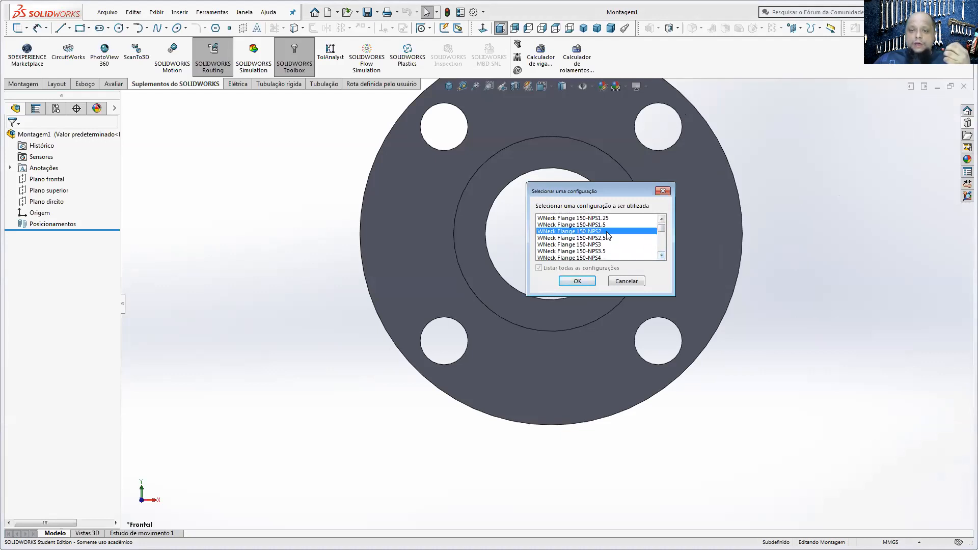
click(582, 282)
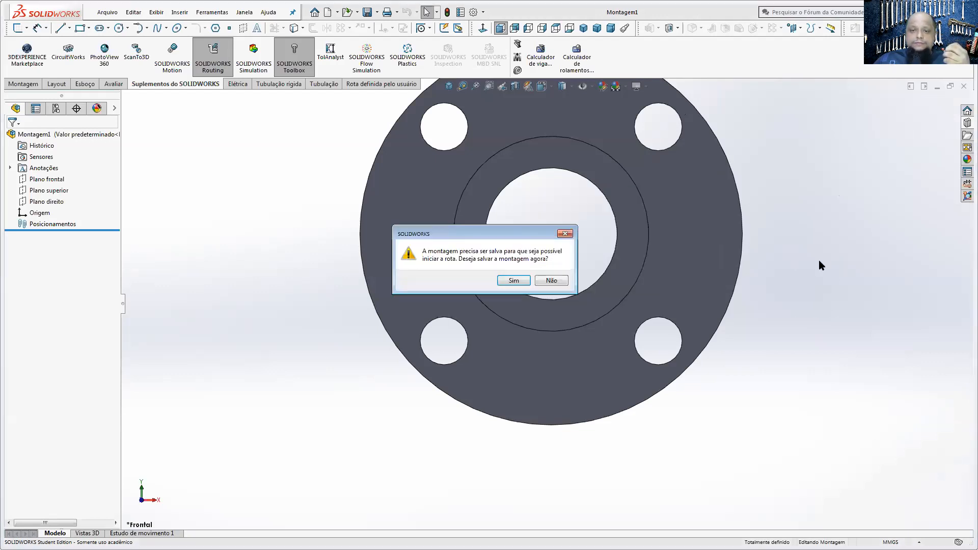
Step: Save the assembly to the desktop (Área de Trabalho) as Montagem1 so the route can be started
click(522, 282)
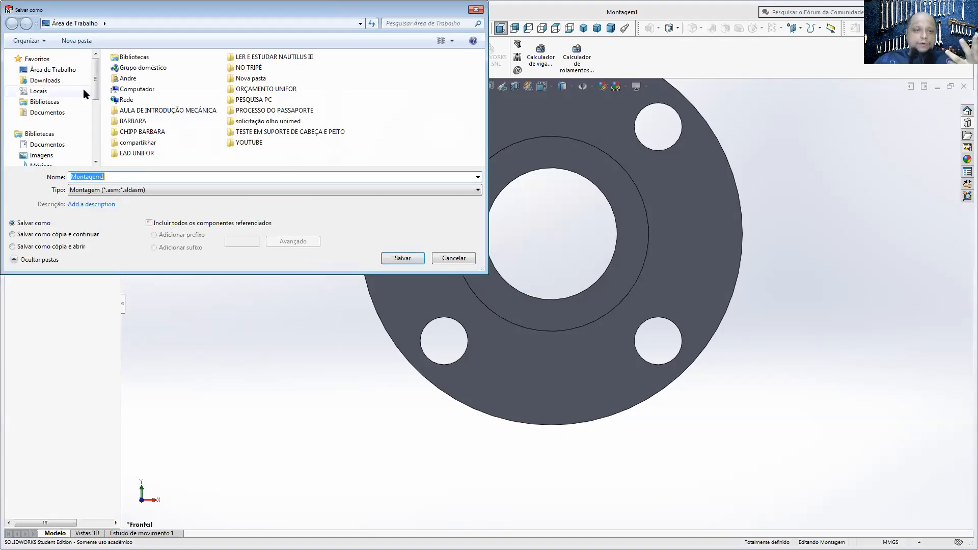
click(68, 69)
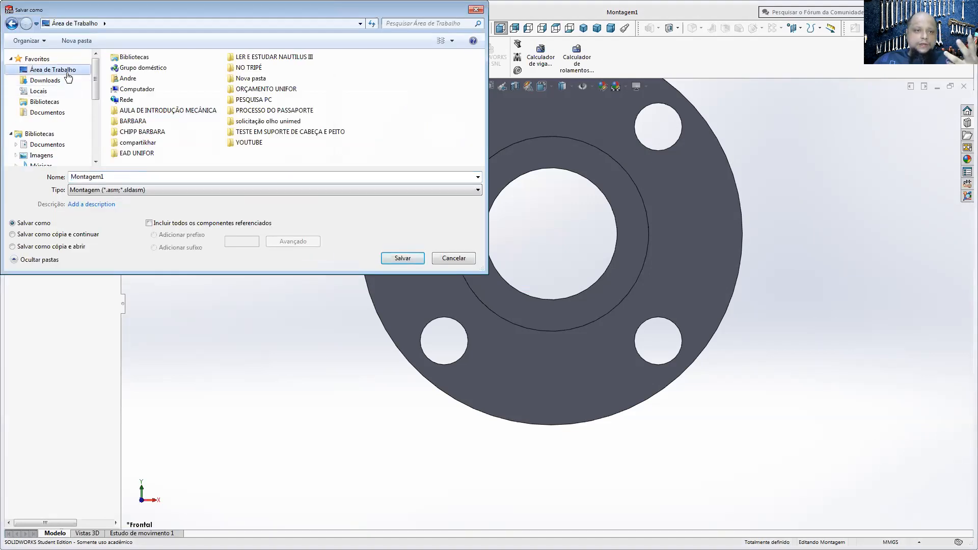
click(384, 262)
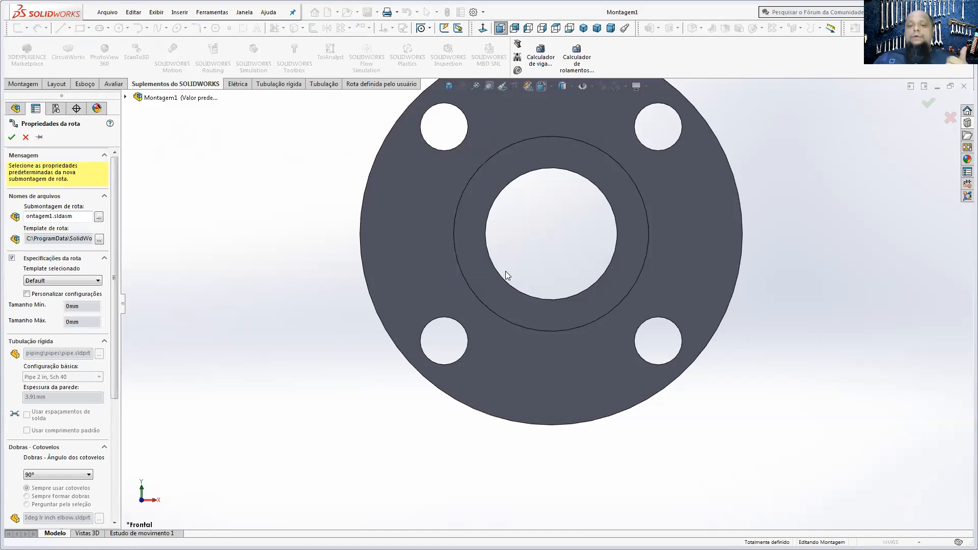
Step: Review the route properties and accept the default route specification with 90° elbows to start the pipe from the flange
scroll(535, 269, up, 5)
middle_drag(534, 269, 476, 326)
drag(116, 228, 117, 320)
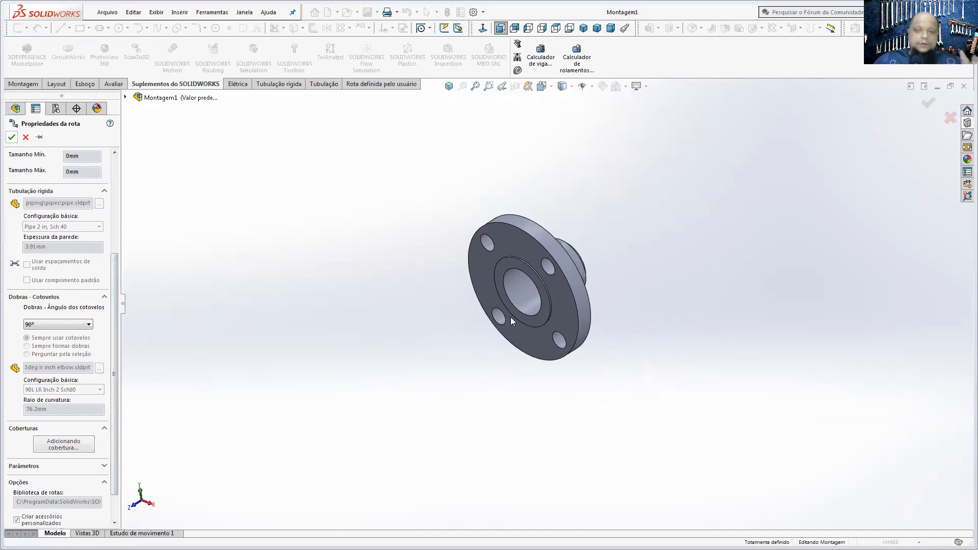
right_click(631, 223)
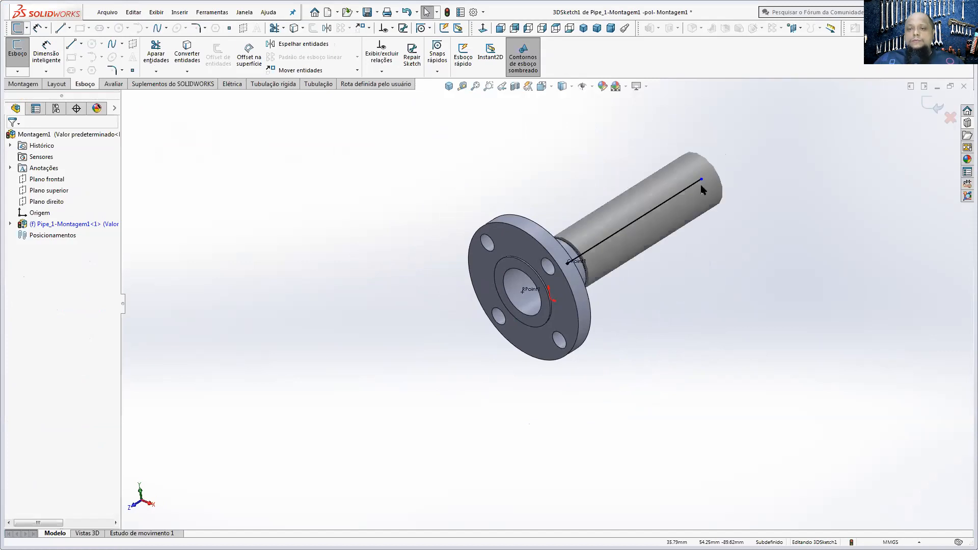
Step: Sketch a line from the pipe's free end at right angles to form an elbow and second pipe, and finish editing the route
click(72, 44)
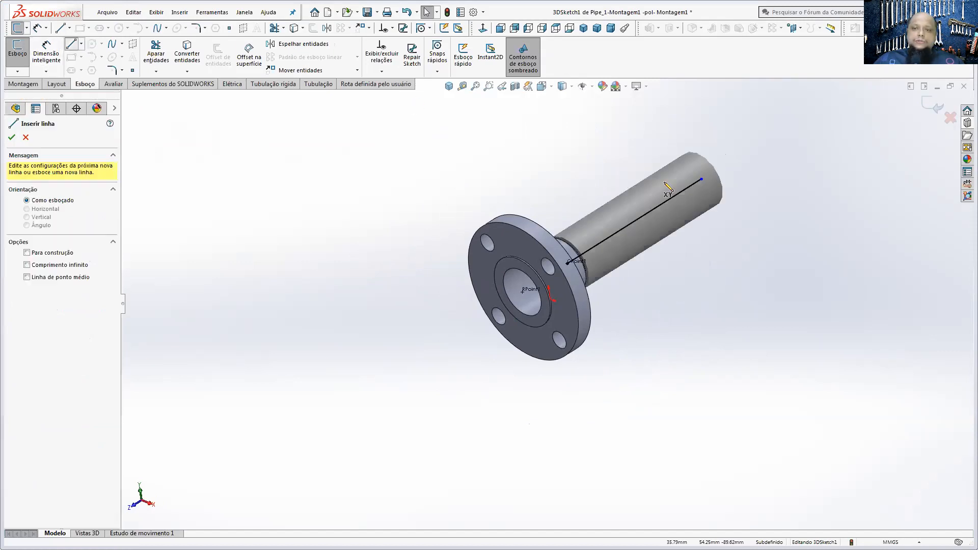
click(702, 179)
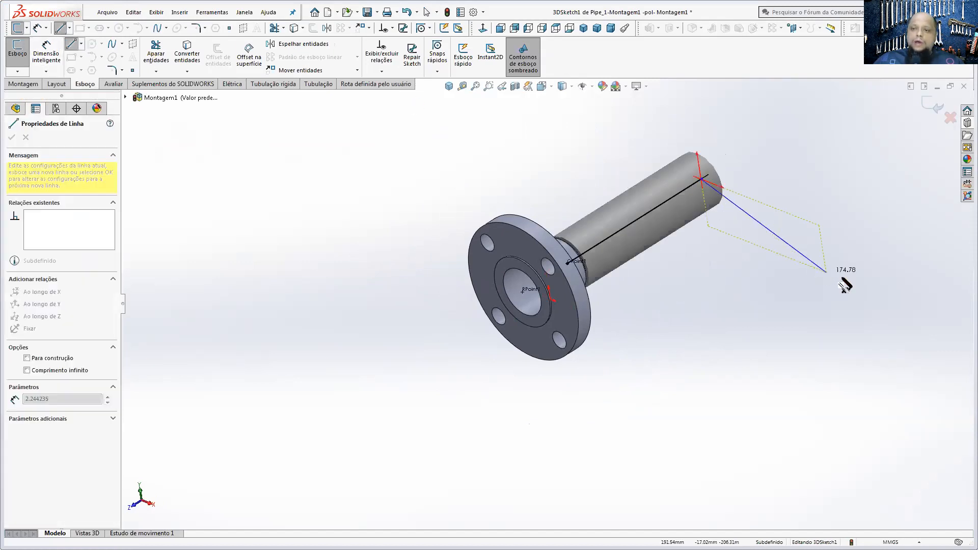
click(873, 246)
middle_drag(757, 258, 764, 392)
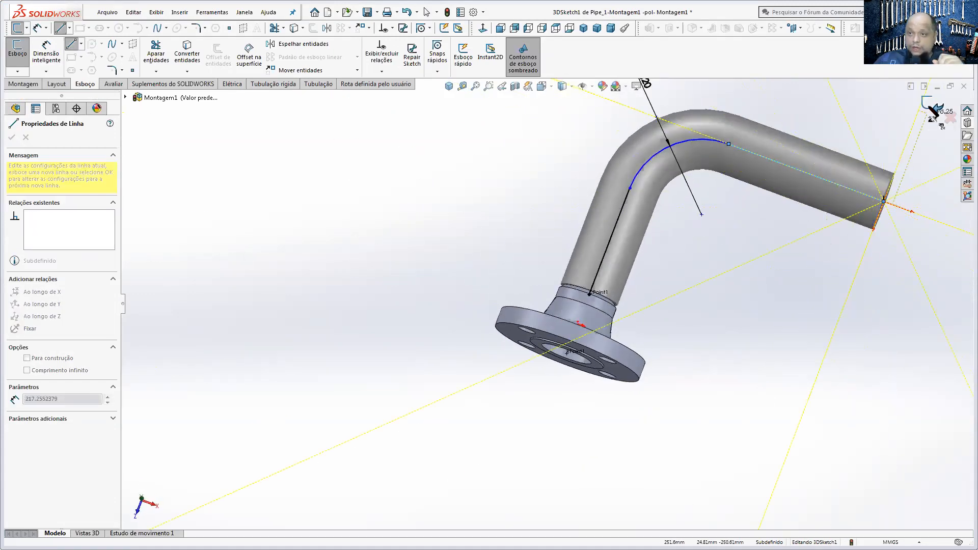
key(Escape)
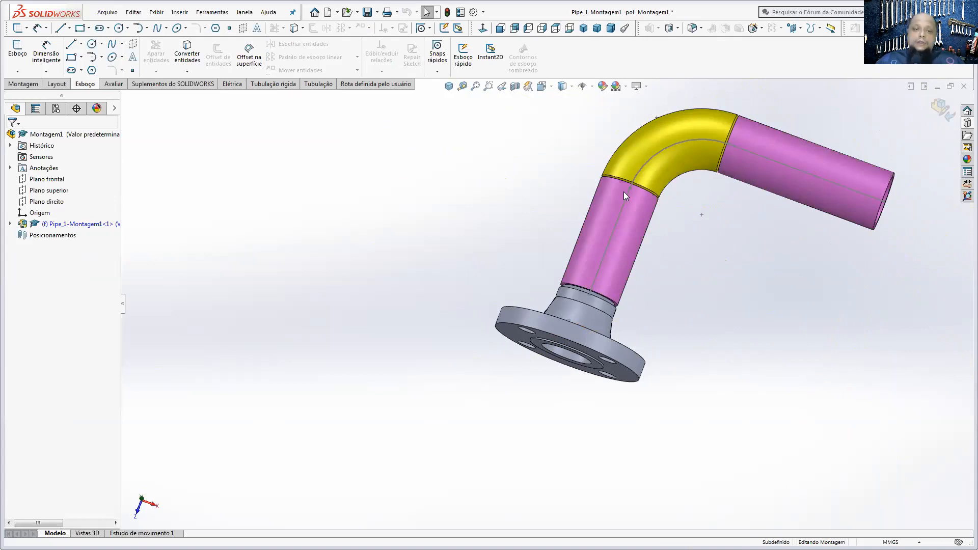
middle_drag(666, 210, 532, 182)
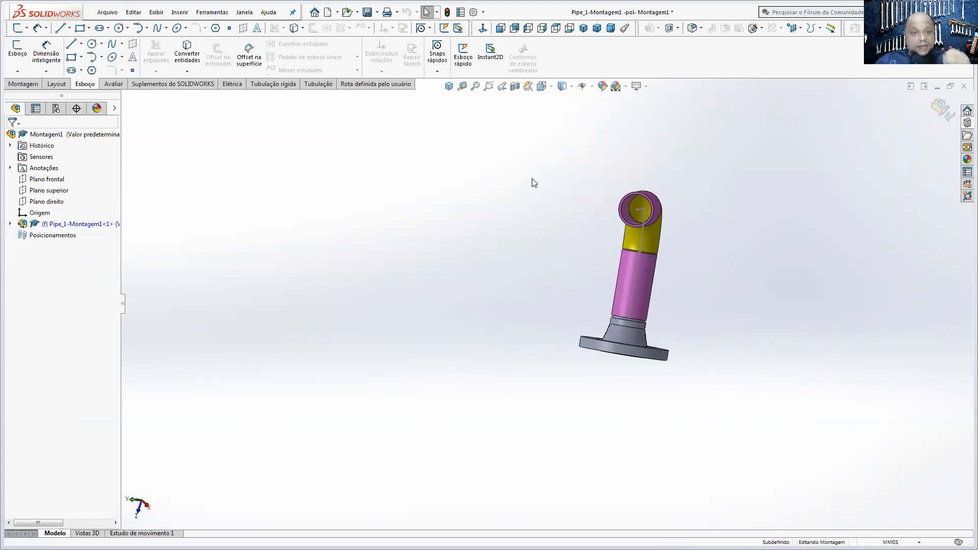
click(943, 109)
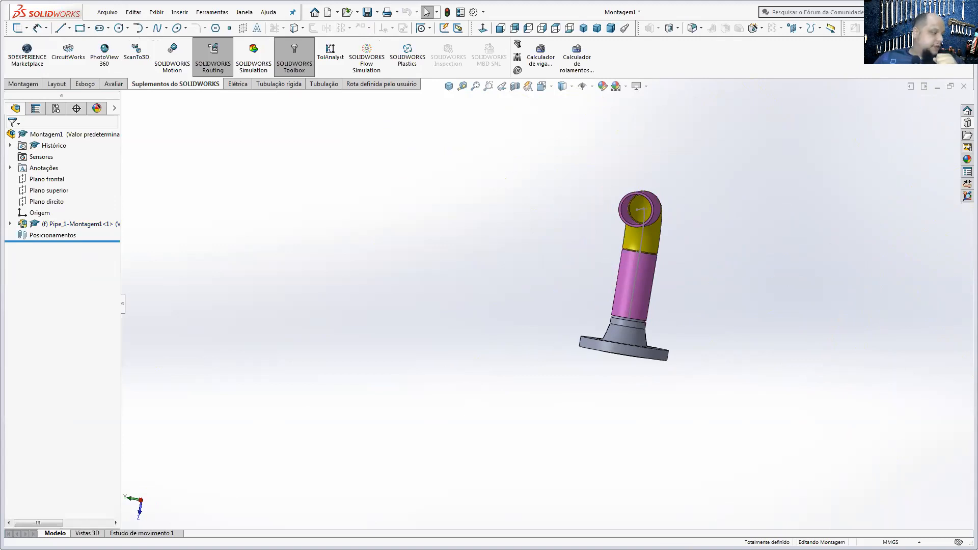
Step: Switch to the web browser and open the bookmarked WEG 3D CAD library in a new tab
key(alt+Tab)
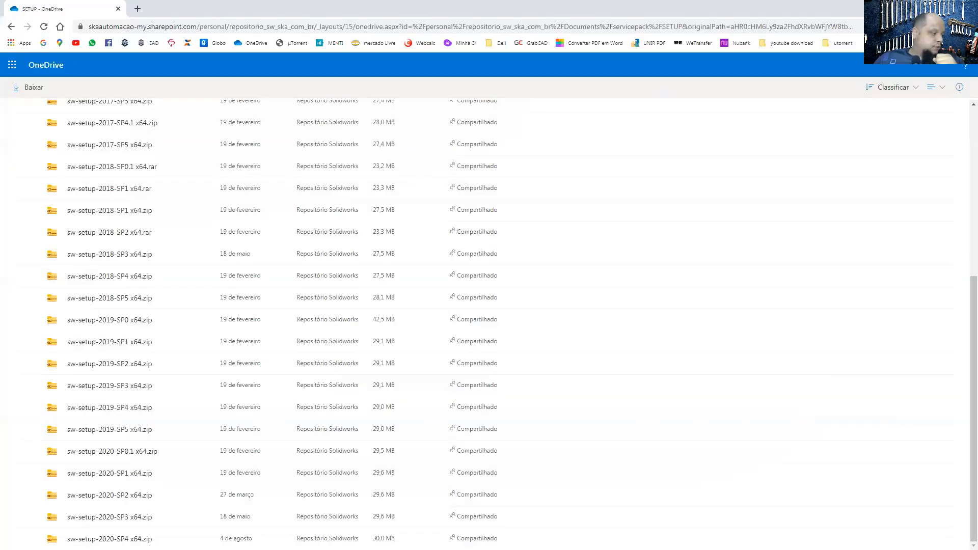
click(137, 9)
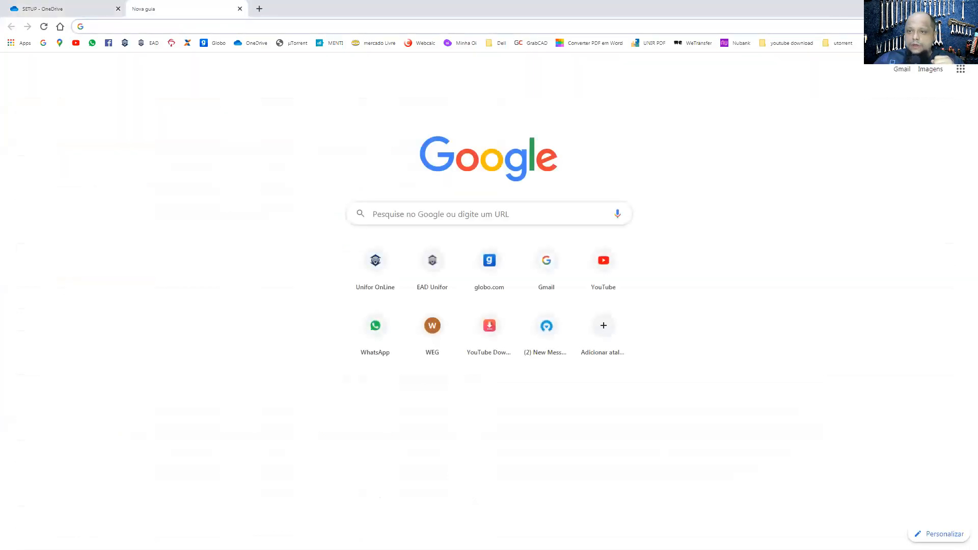
click(909, 43)
mouse_move(826, 270)
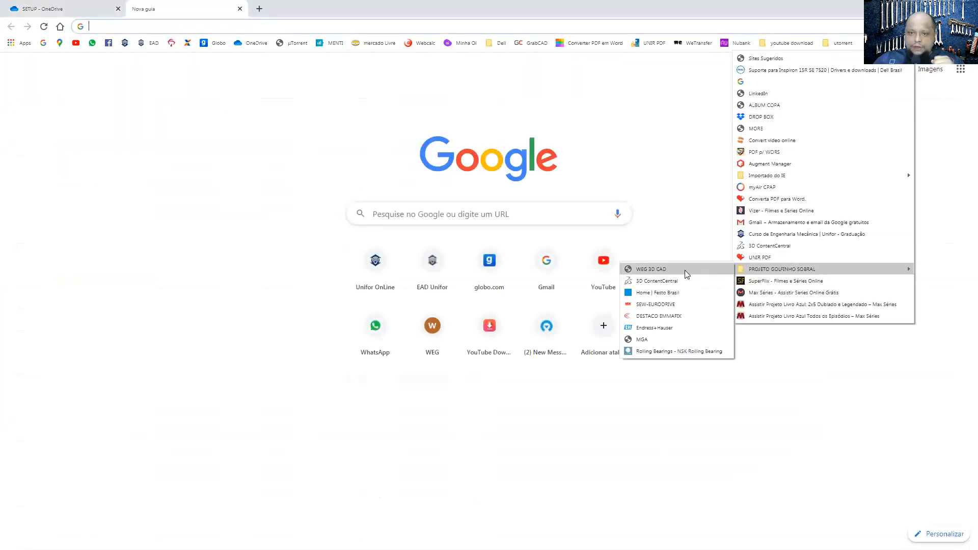
click(652, 269)
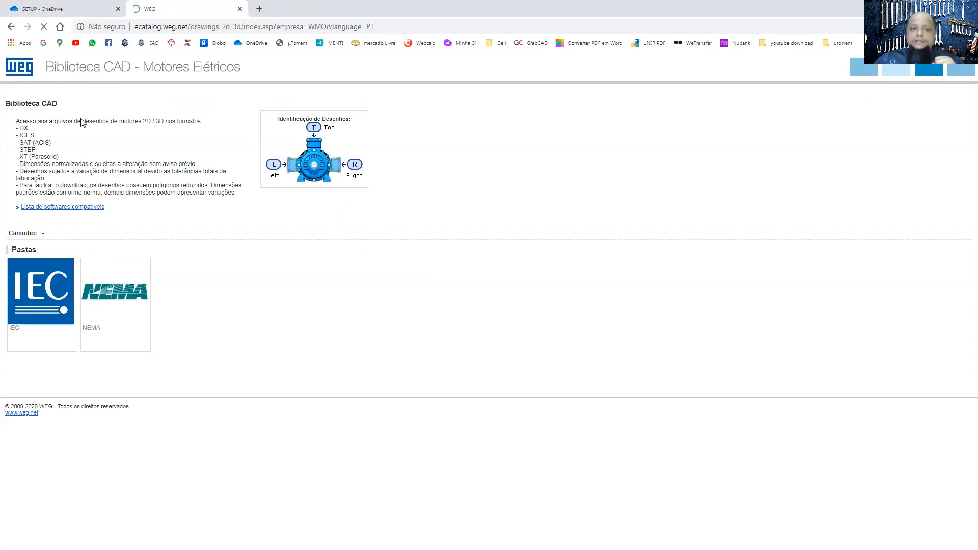
Step: Navigate the WEG library to the IEC W21X explosion-proof motor, frame 112M, Brazil, STANDARD version, and its IGS download files
click(69, 275)
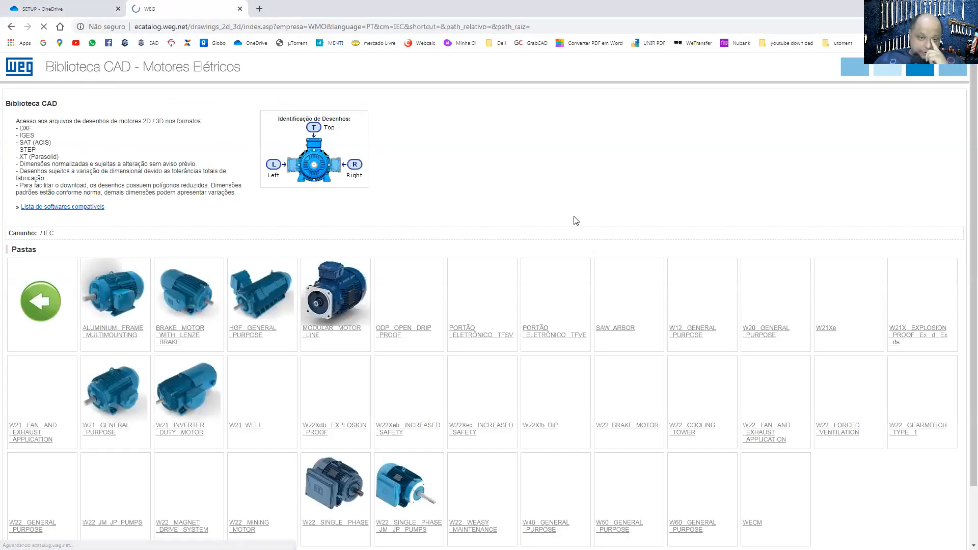
scroll(561, 356, down, 1)
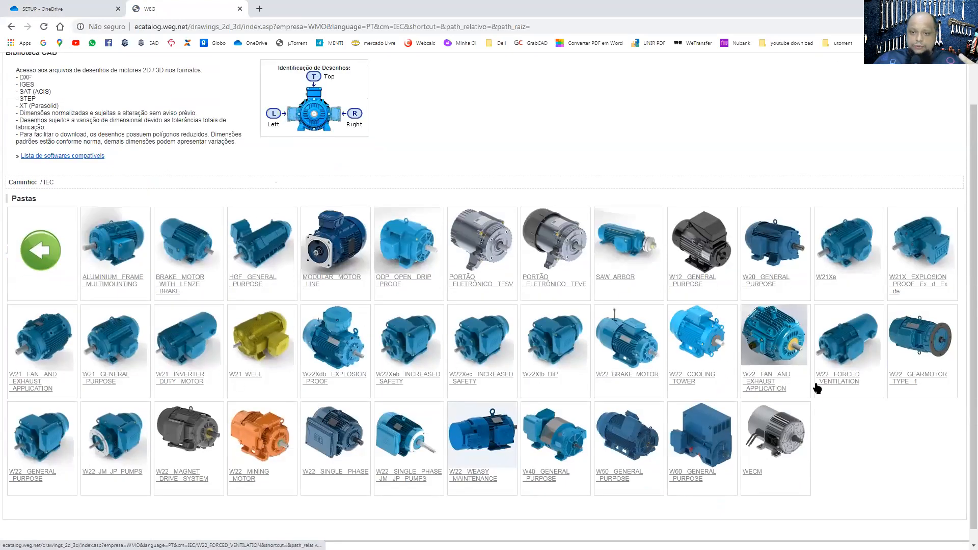
click(922, 261)
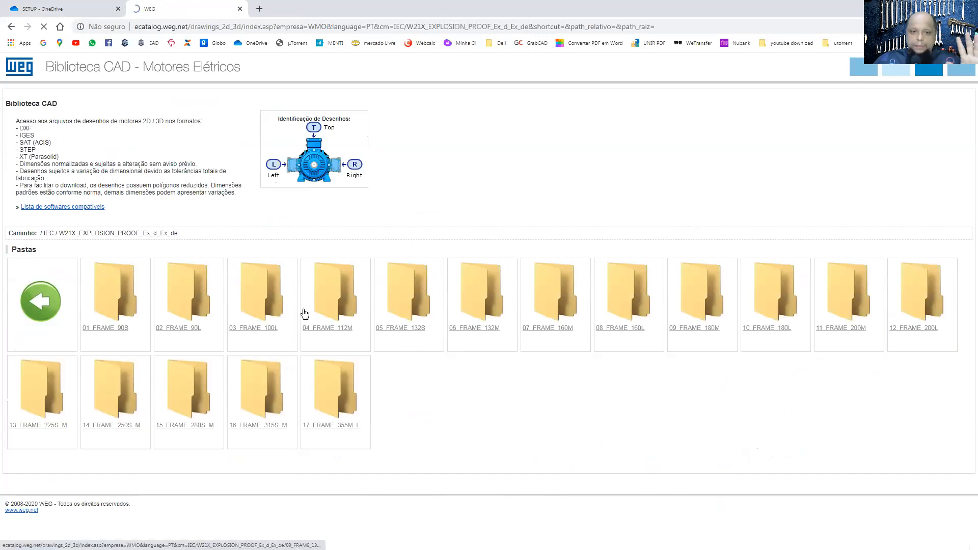
click(322, 303)
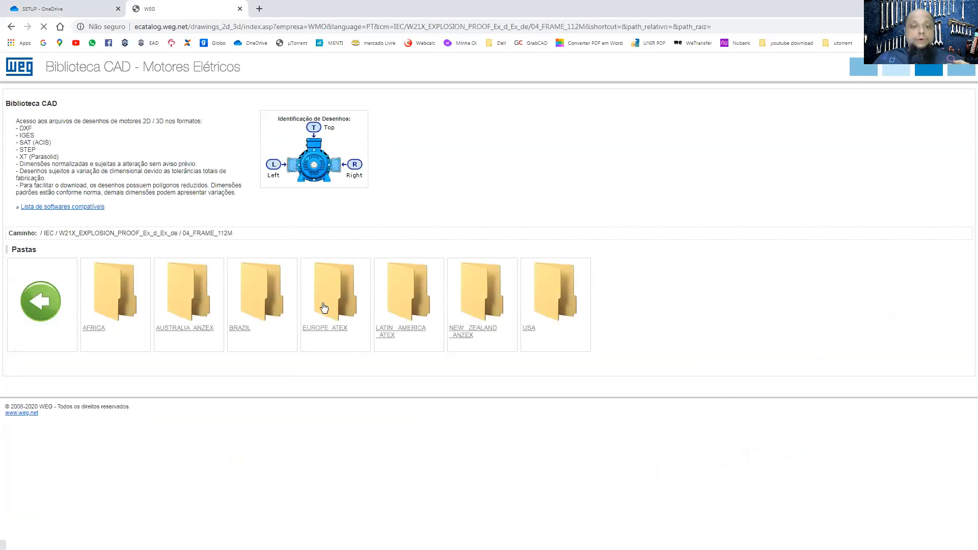
click(268, 297)
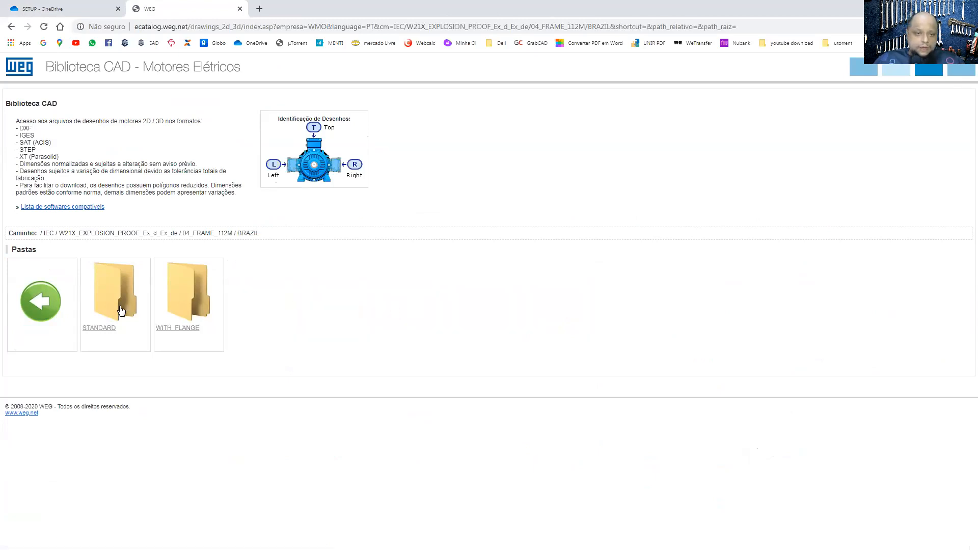
click(121, 311)
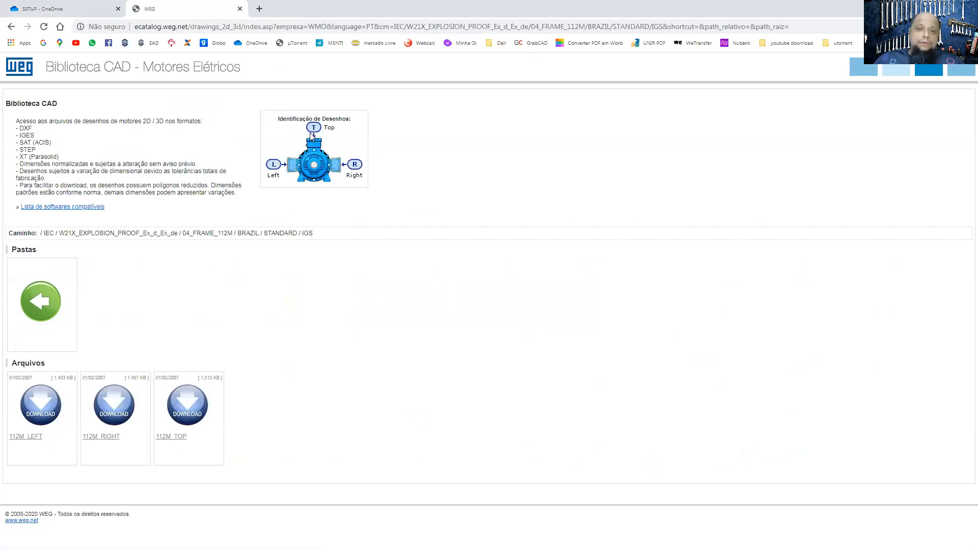
Step: Download the 112M_TOP IGS archive from the WEG library and show it in the Downloads folder
click(191, 410)
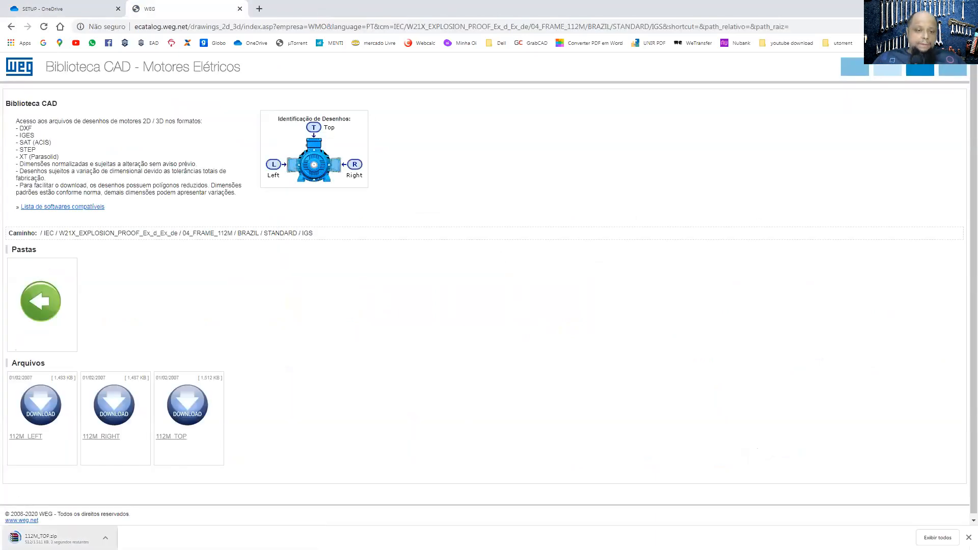
click(105, 538)
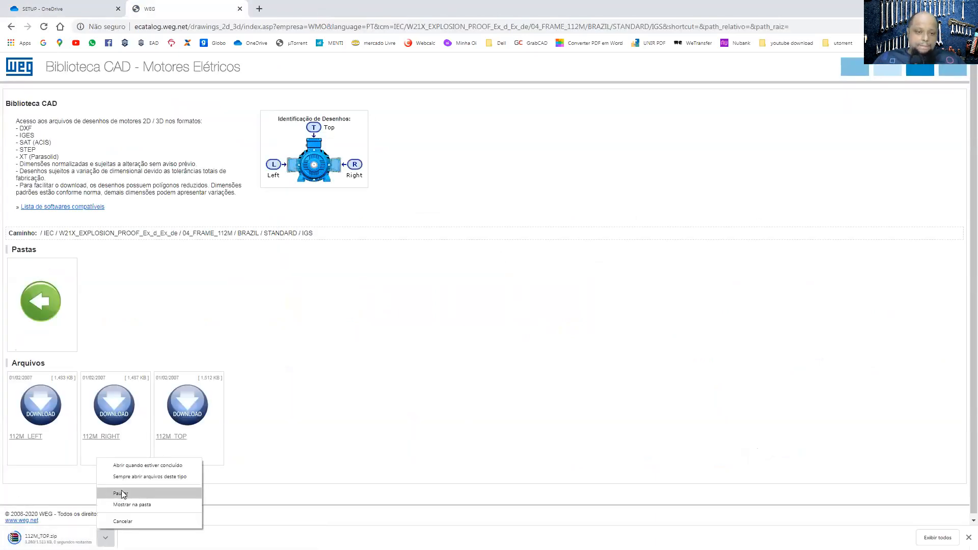
click(247, 532)
click(106, 536)
click(130, 506)
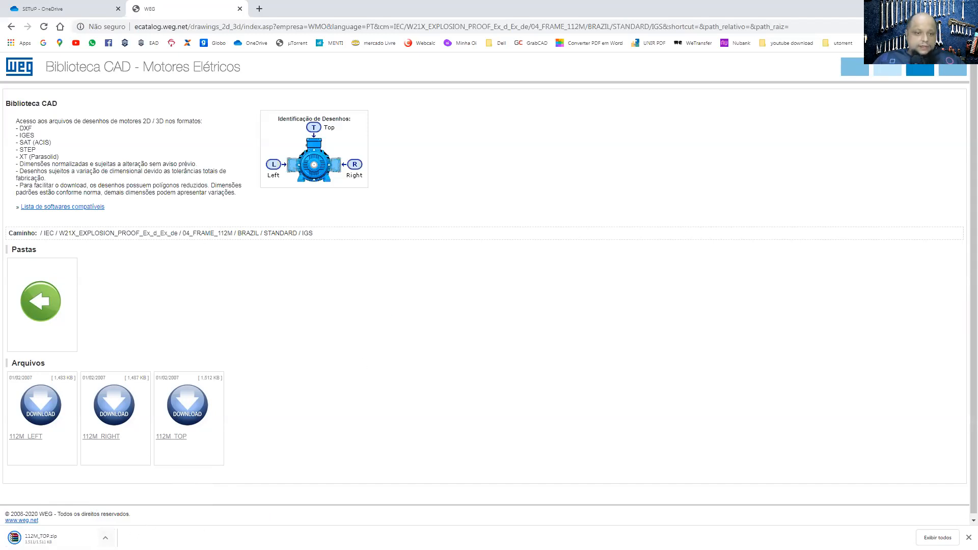
click(105, 538)
click(121, 506)
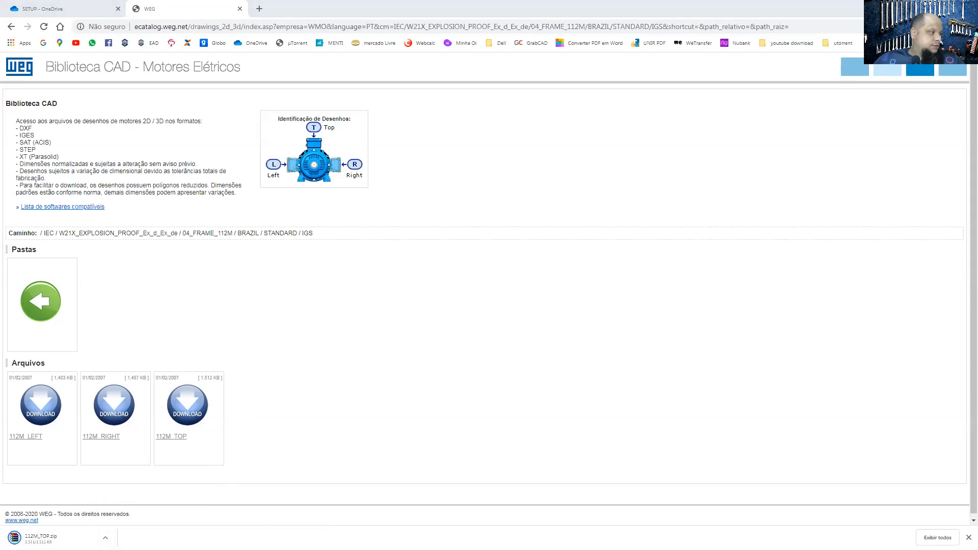
key(alt+Tab)
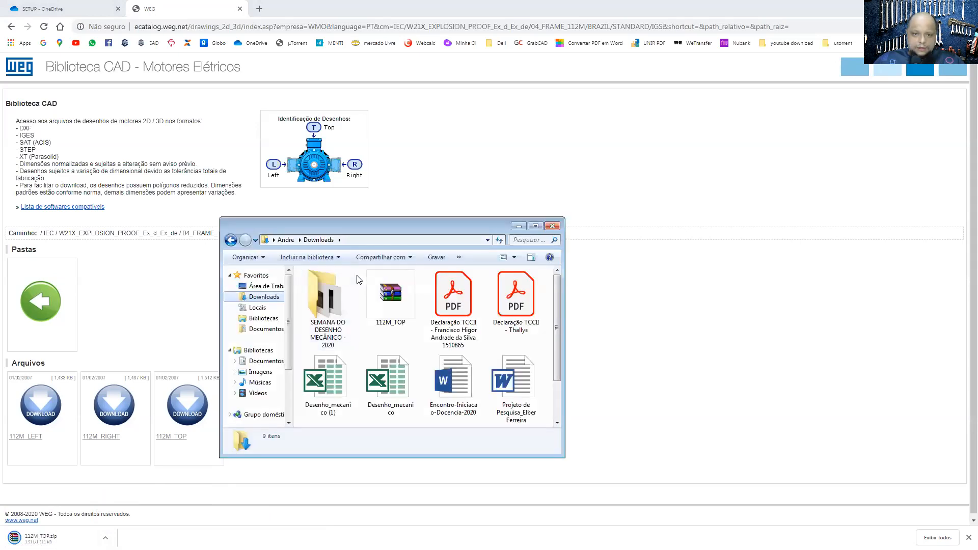
Step: Extract the 112M_TOP archive directly into the Downloads folder
click(392, 295)
right_click(394, 305)
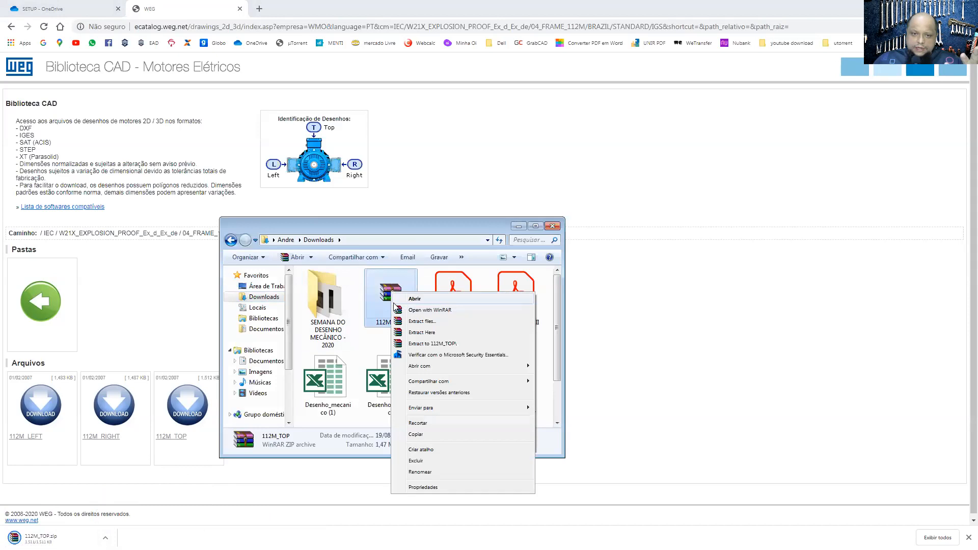
click(441, 332)
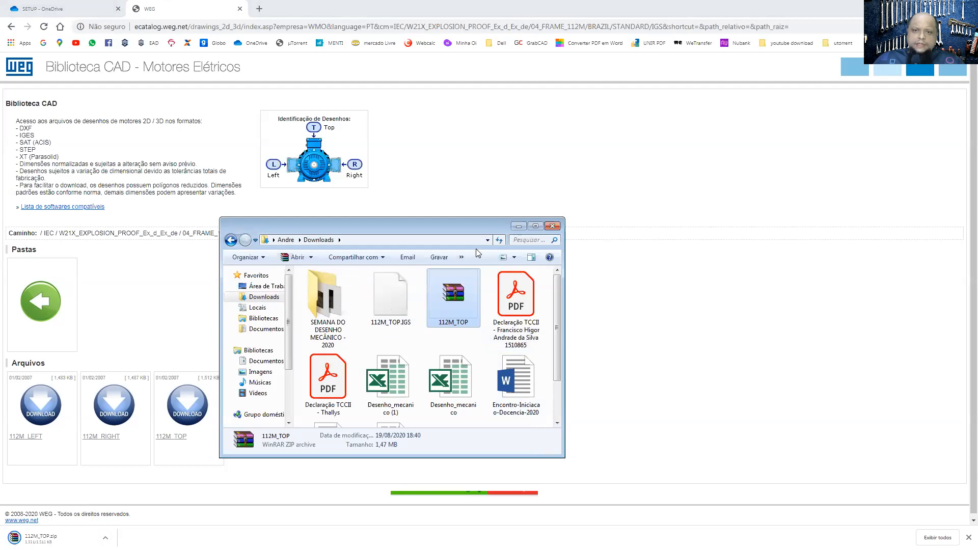
Step: Switch to SOLIDWORKS and close the open pipe assembly
click(517, 227)
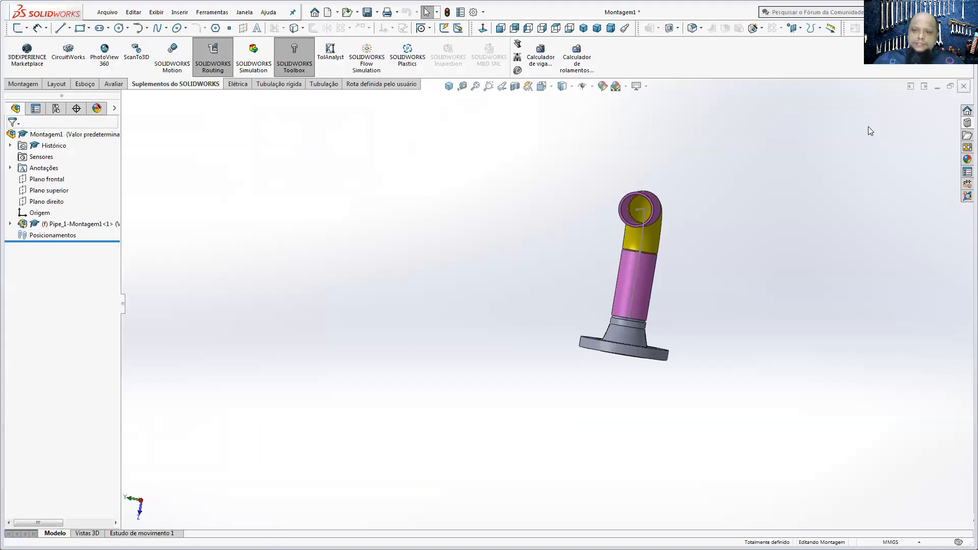
click(432, 194)
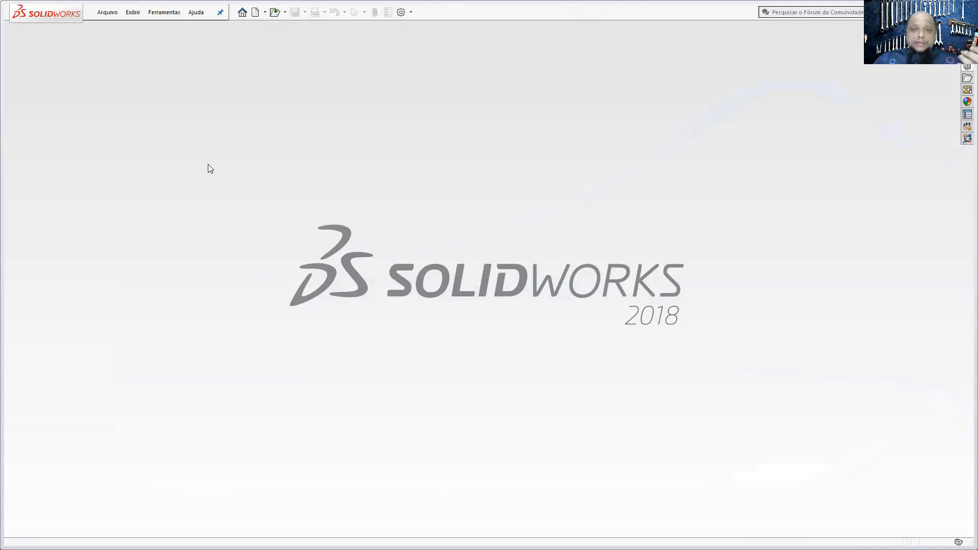
click(171, 13)
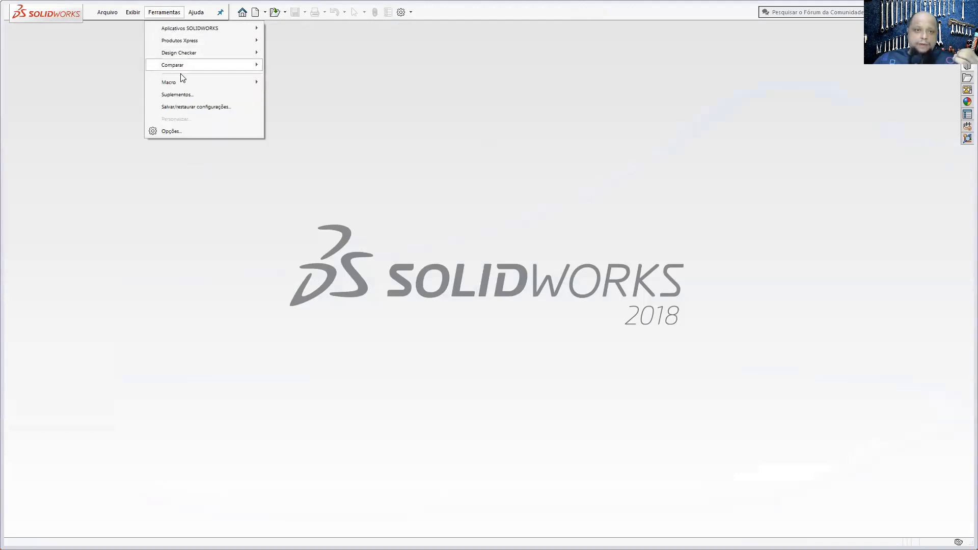
mouse_move(236, 81)
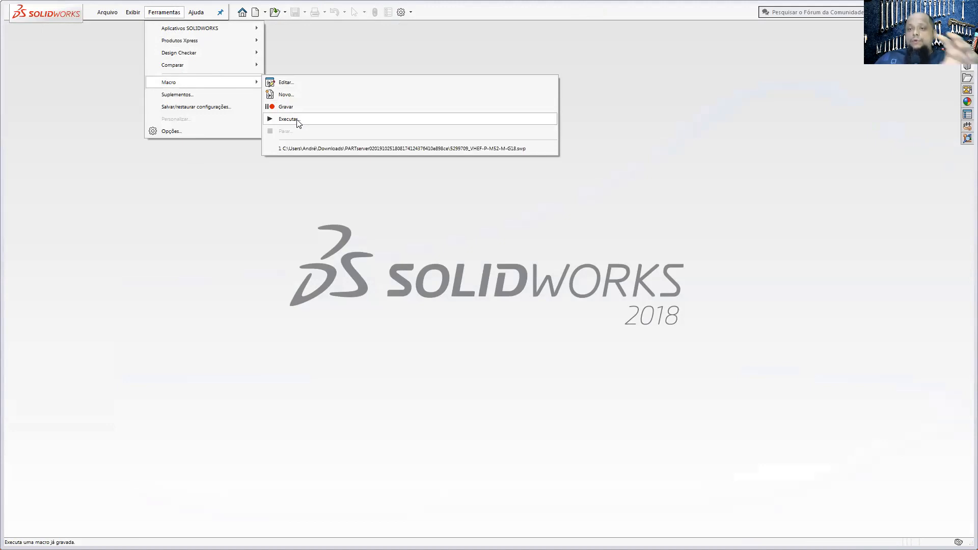
click(262, 26)
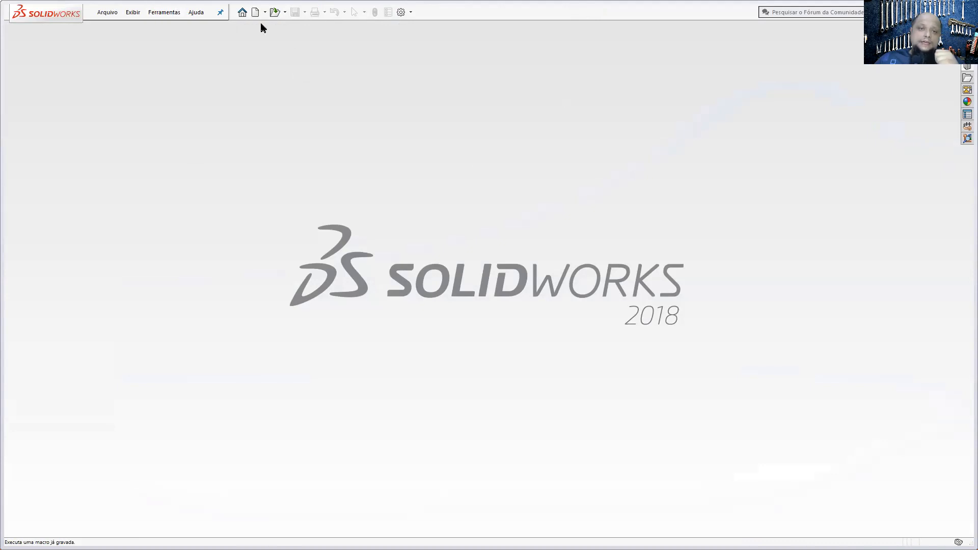
Step: Open 112M_TOP.IGS from the Downloads folder as a part and decline the import diagnostics
click(276, 15)
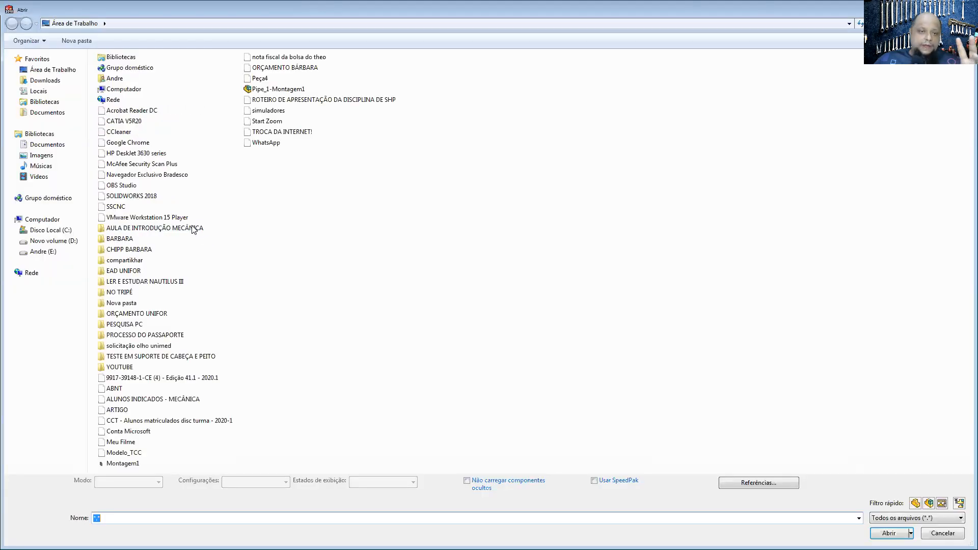
click(44, 79)
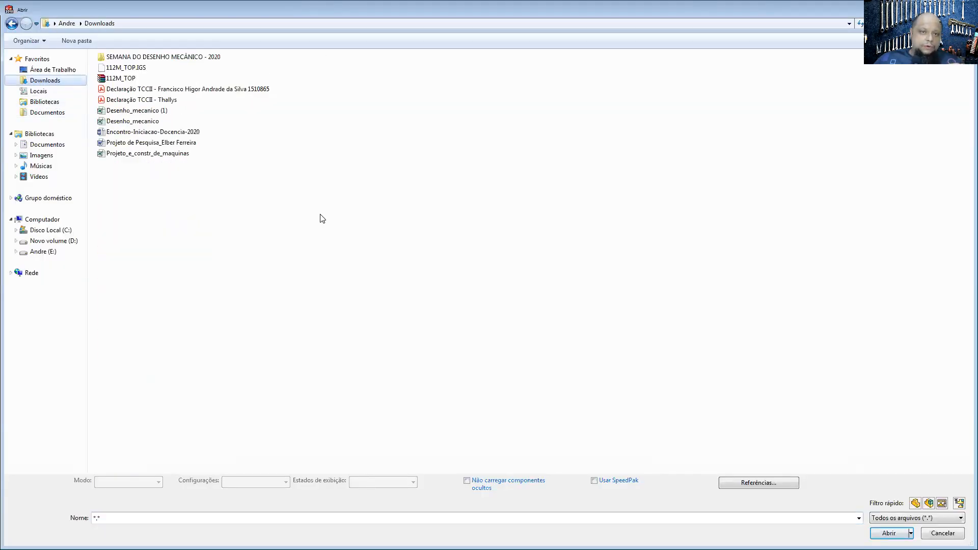
click(145, 68)
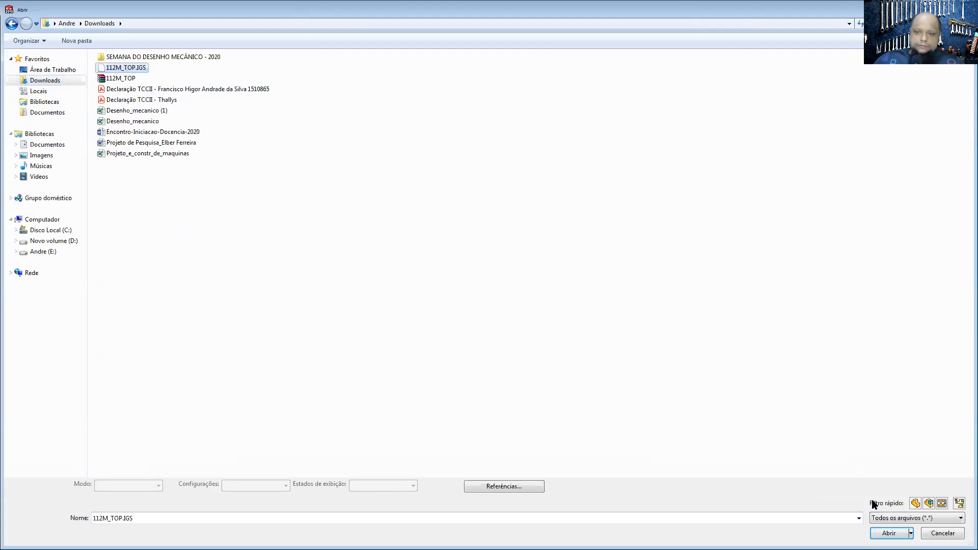
click(889, 533)
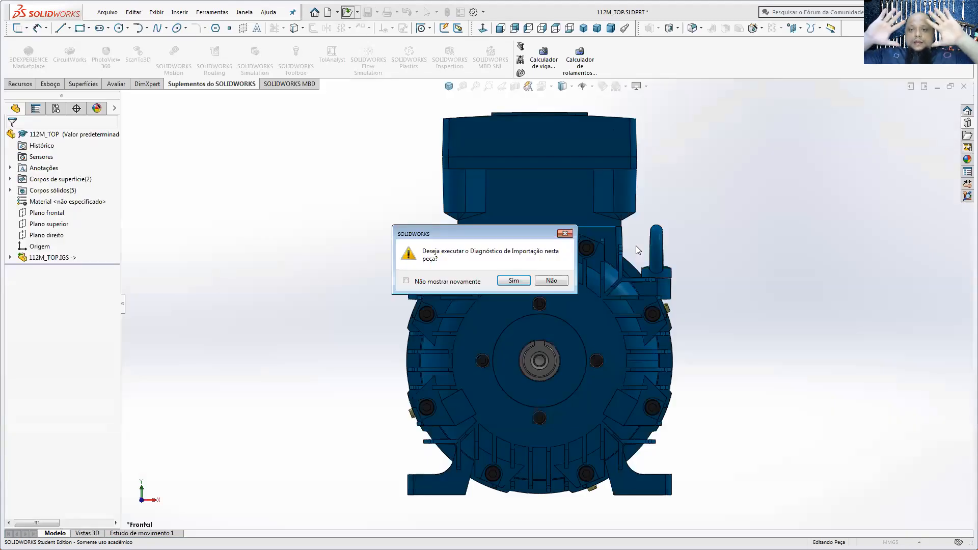
click(553, 280)
Step: Measure the circular edge at the end of the motor shaft and the shaft's cylindrical face
middle_drag(565, 352, 703, 342)
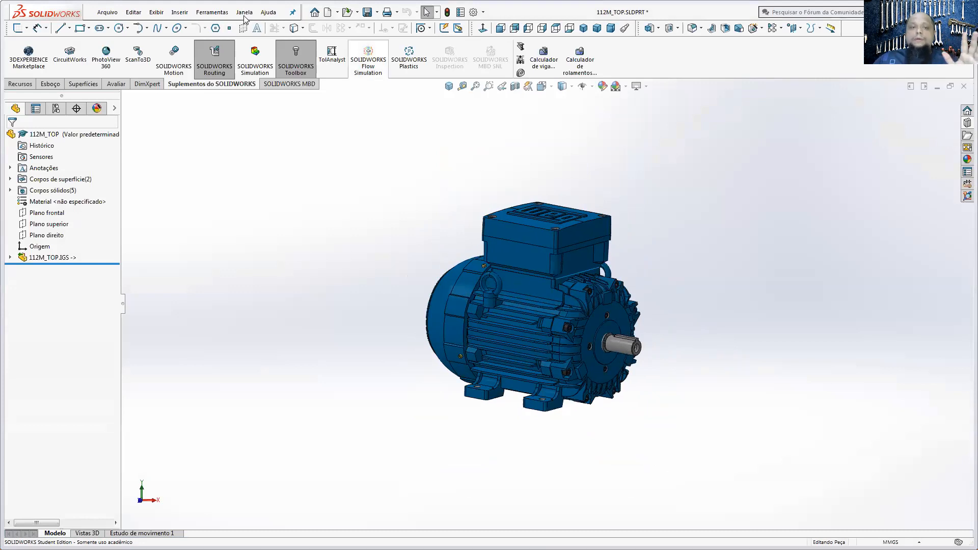
click(116, 83)
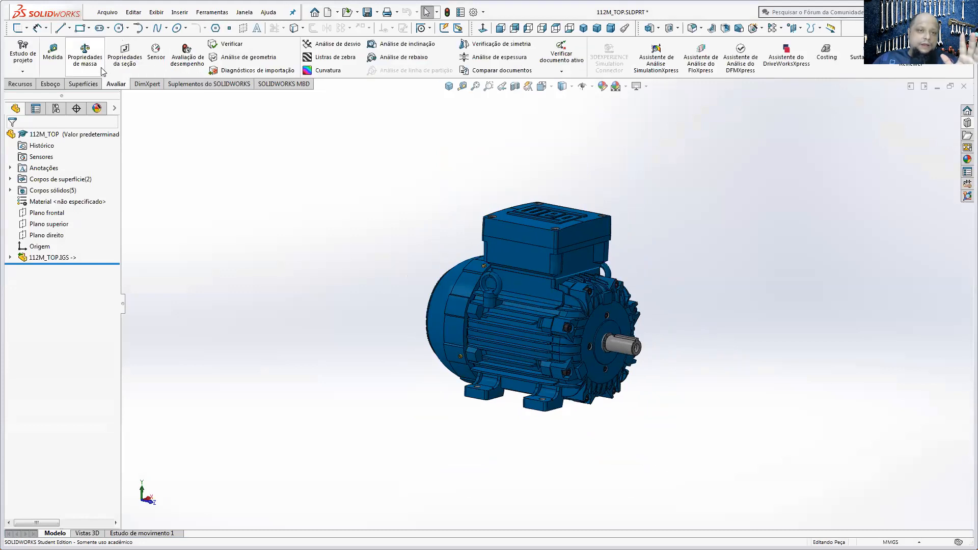
click(52, 54)
scroll(632, 371, down, 3)
scroll(628, 367, down, 5)
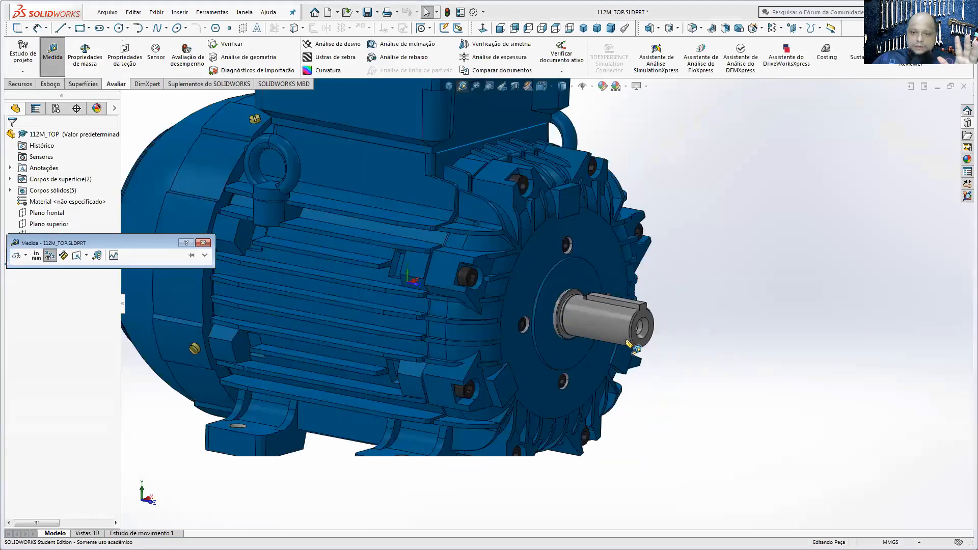
click(636, 340)
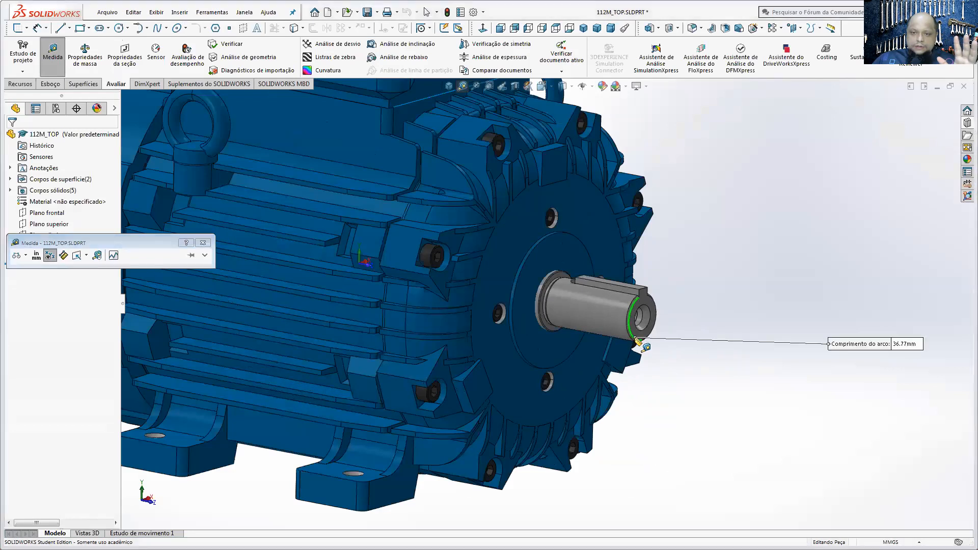
click(757, 377)
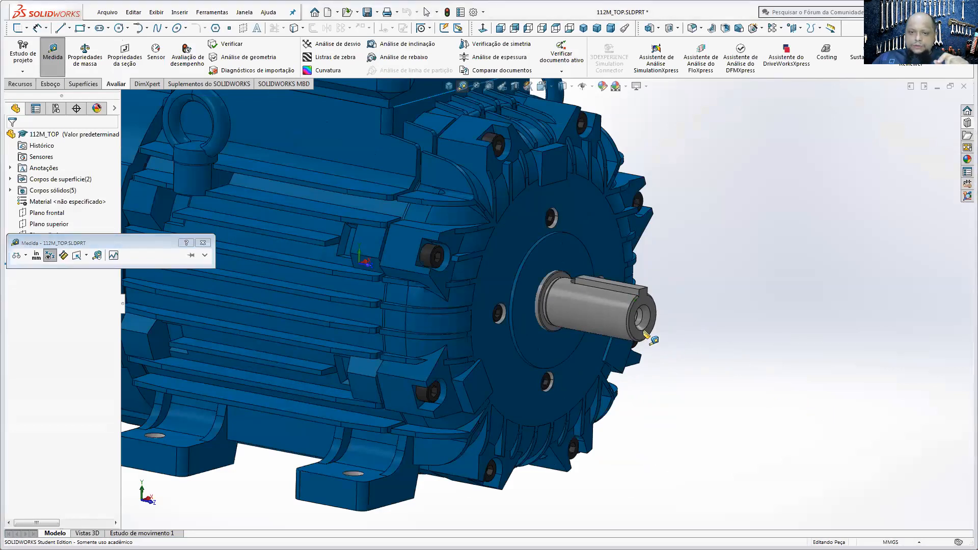
click(625, 322)
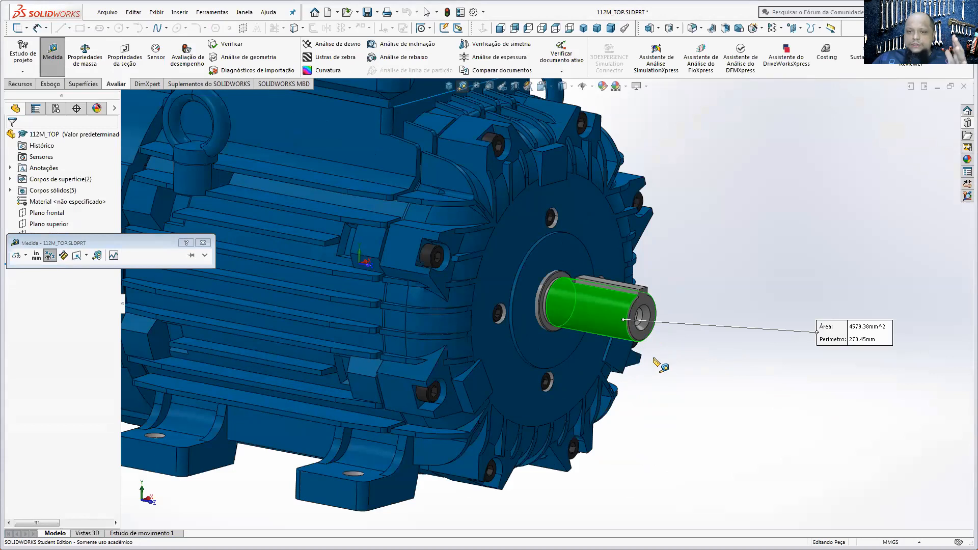
click(670, 353)
Step: Measure the width of the shaft key along the short upper edge at its outer end
middle_drag(660, 332, 634, 283)
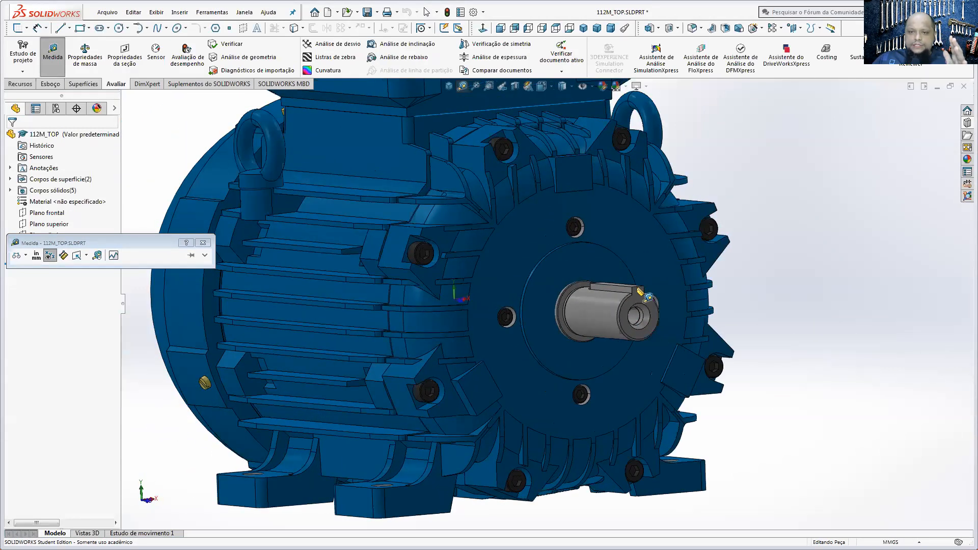
click(637, 288)
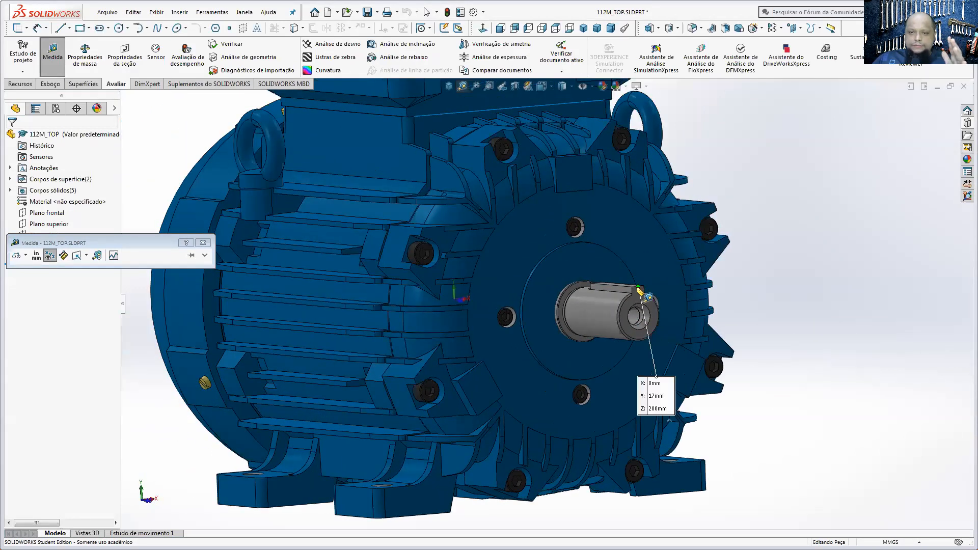
click(794, 295)
click(638, 288)
click(820, 294)
scroll(687, 294, down, 2)
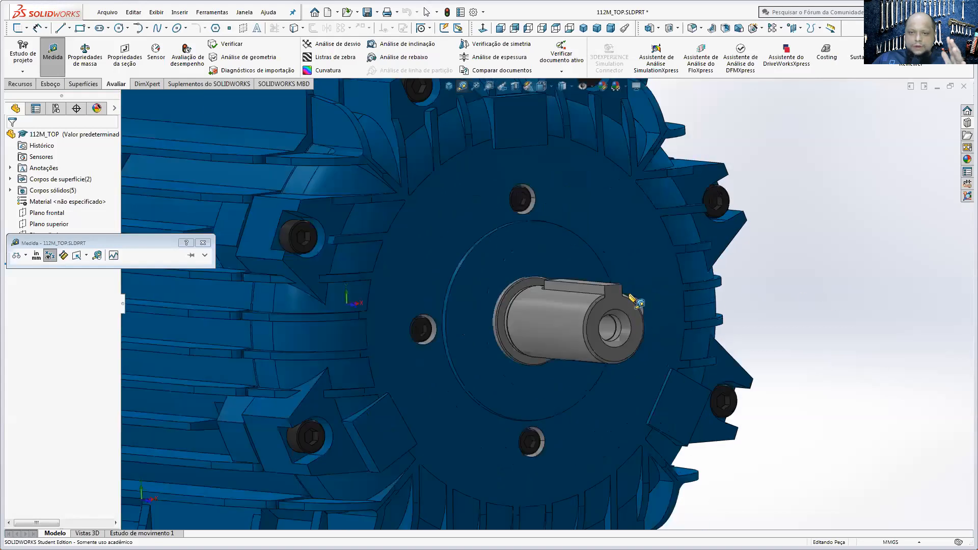
click(685, 308)
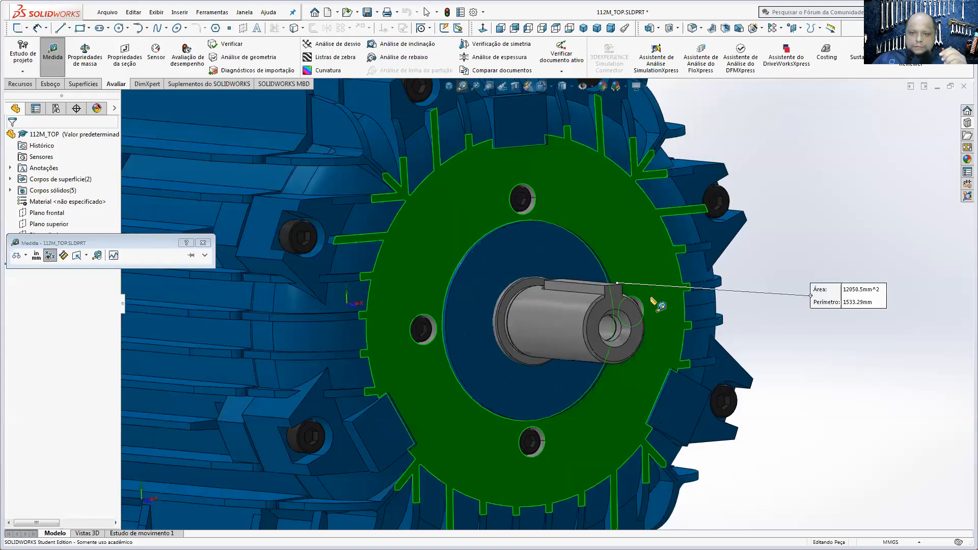
click(865, 271)
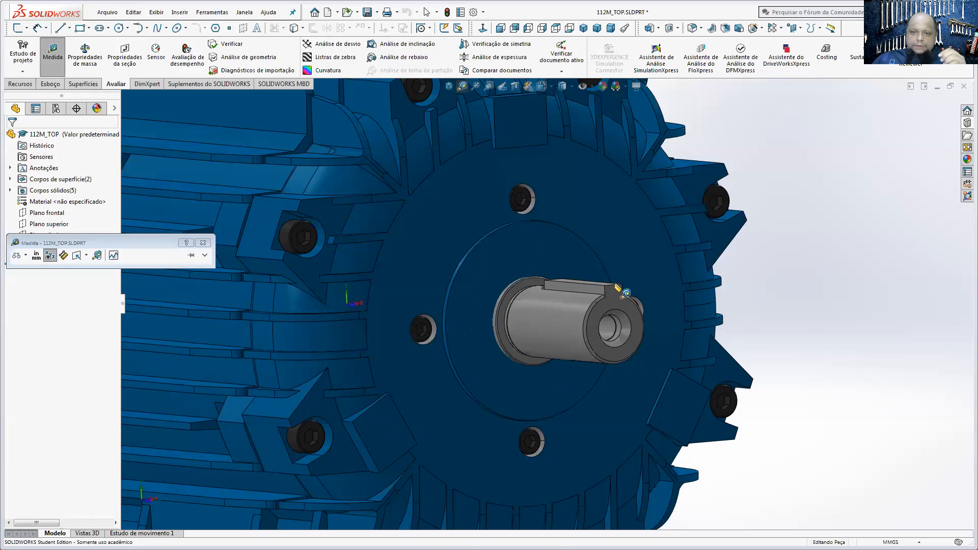
click(618, 287)
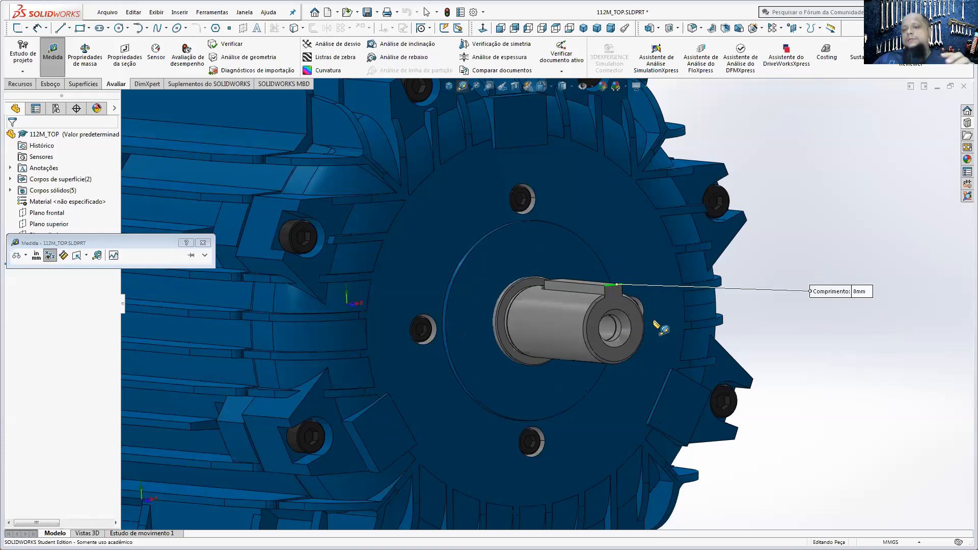
Step: Measure the distance between two diagonally opposite mounting holes on the motor's feet, and finish measuring
scroll(772, 377, up, 5)
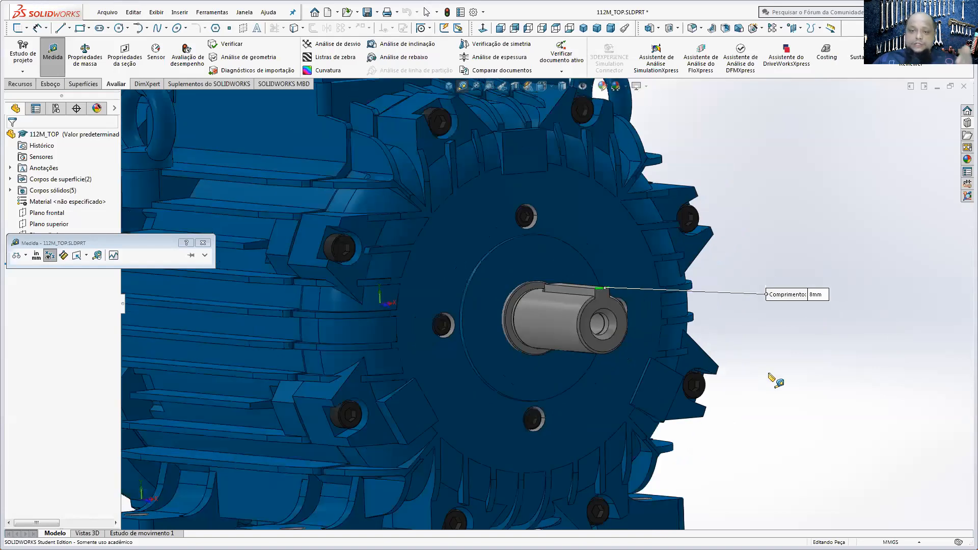
middle_drag(759, 367, 788, 399)
middle_drag(602, 334, 432, 328)
scroll(432, 328, down, 5)
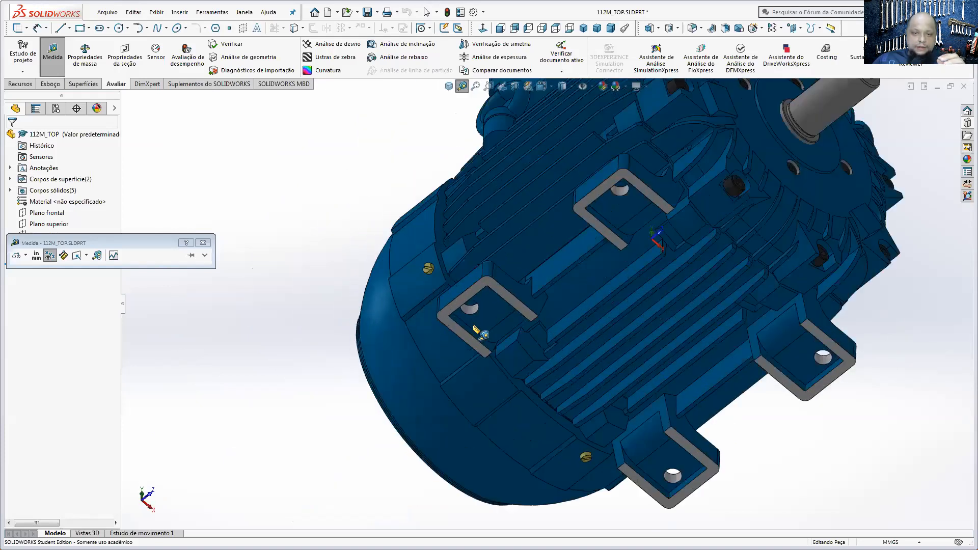
click(473, 306)
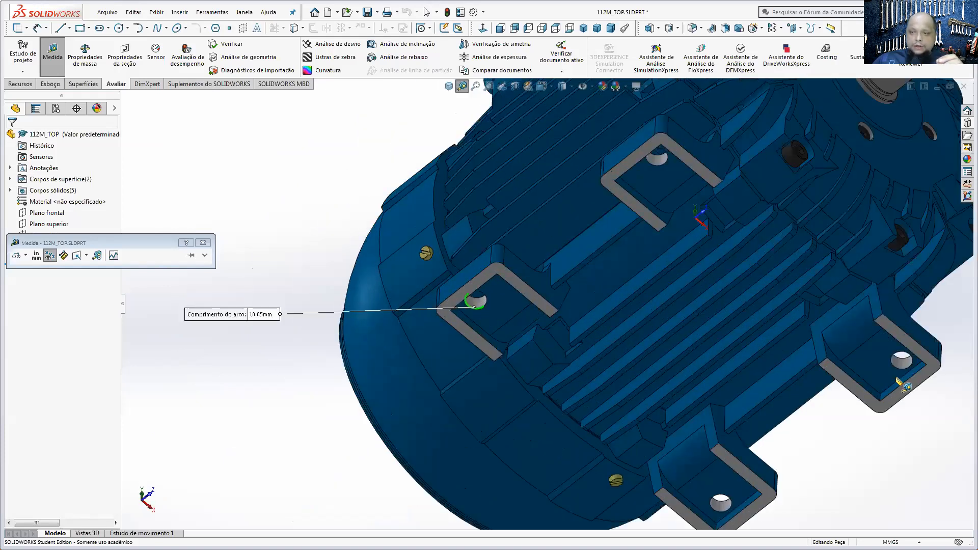
click(898, 367)
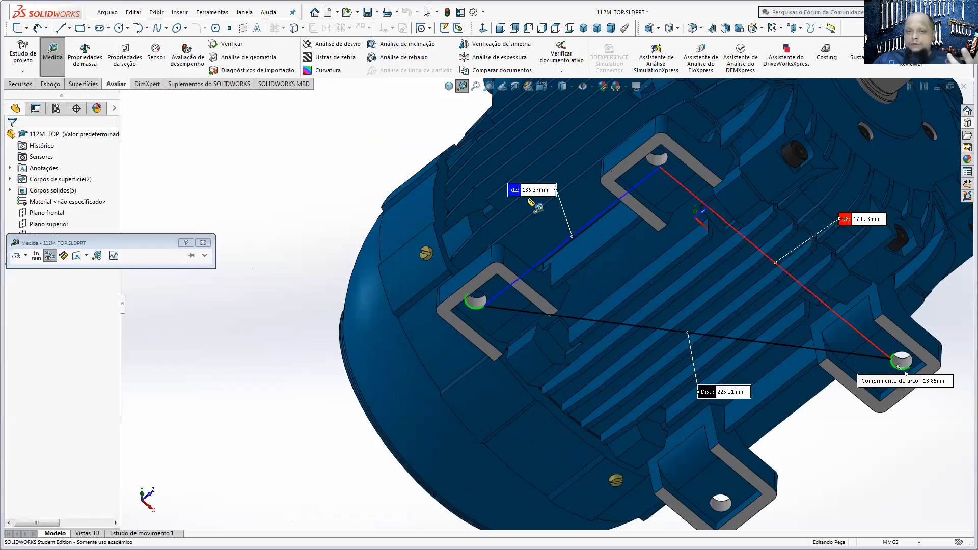
scroll(705, 303, up, 5)
middle_drag(705, 303, 672, 399)
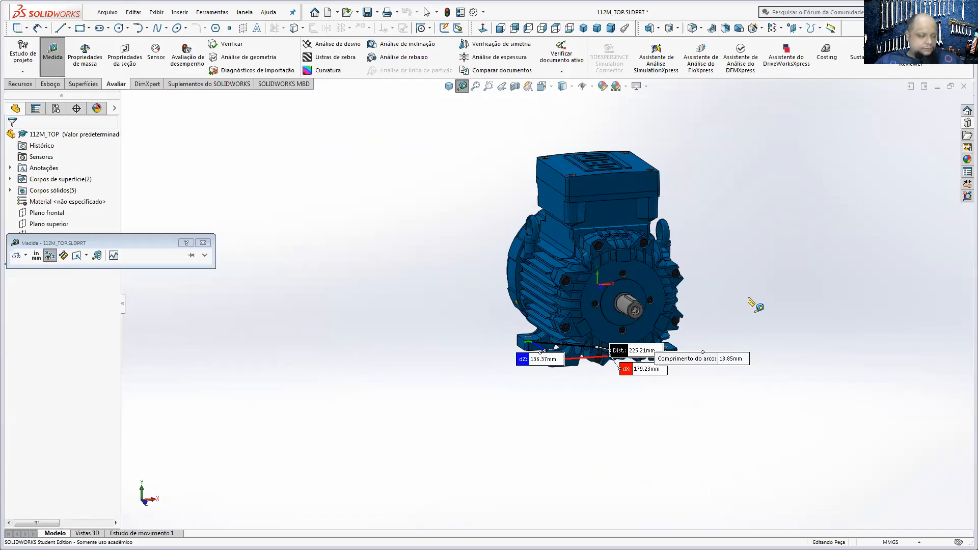
key(Escape)
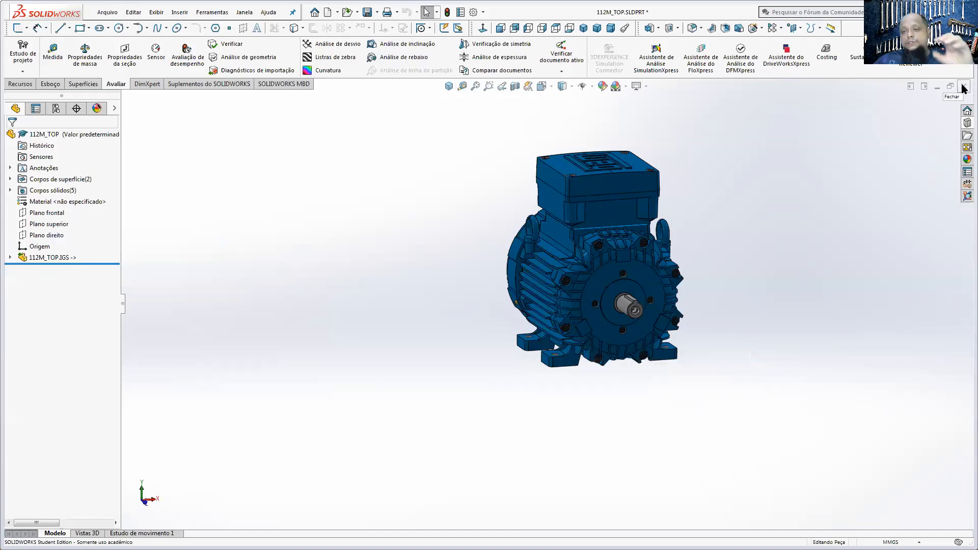
Step: Close the imported motor part without saving the changes
click(963, 88)
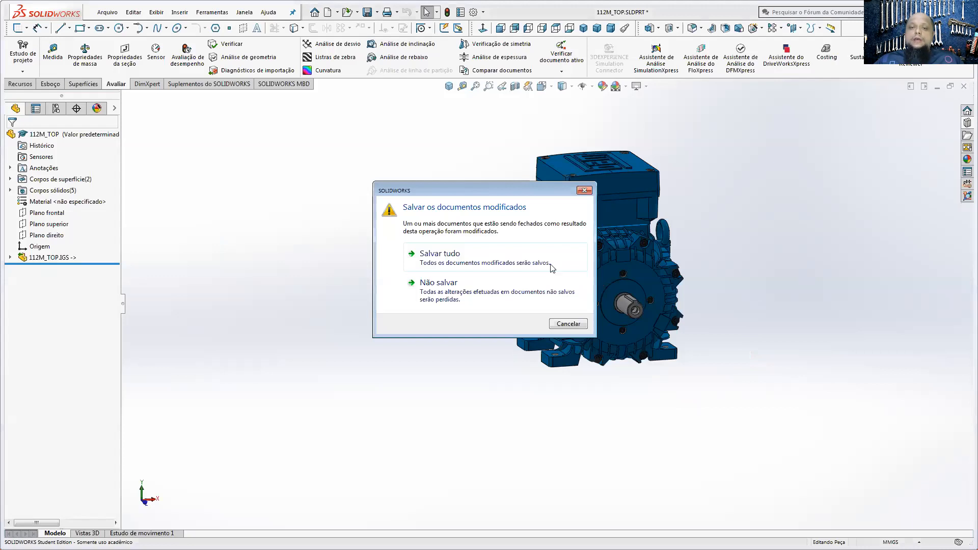
click(475, 291)
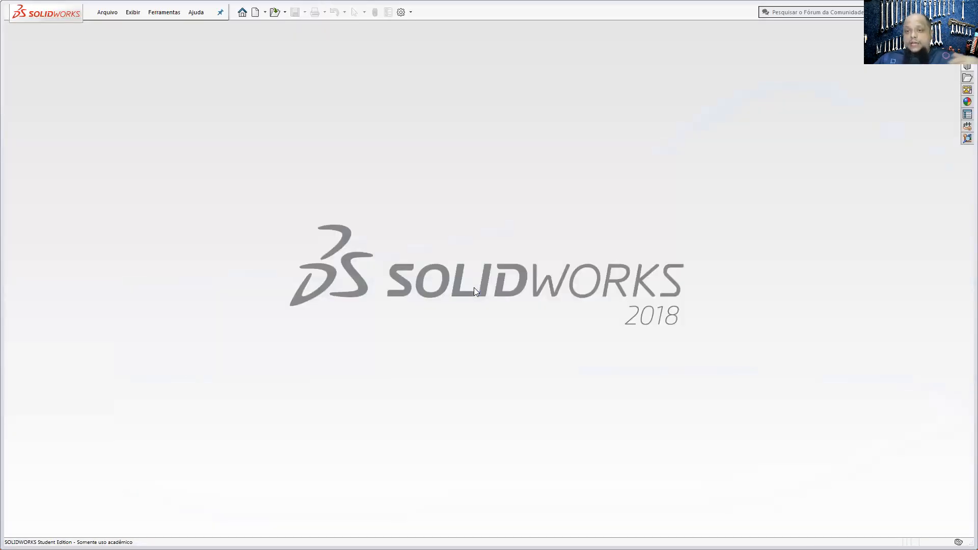